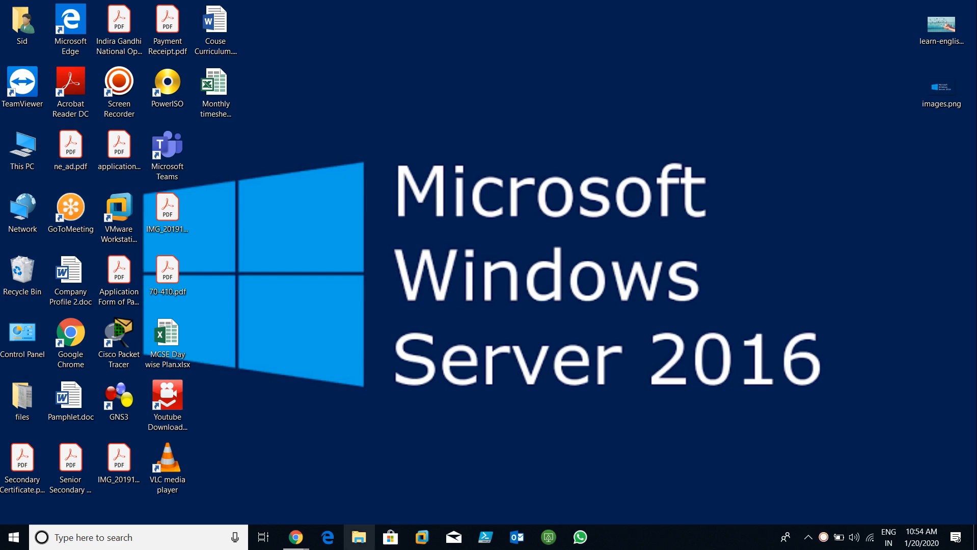
Step: View the computer's system properties from This PC, then close both windows
{"action": "left_click", "coordinate": [358, 538]}
{"action": "right_click", "coordinate": [209, 304]}
{"action": "left_click", "coordinate": [244, 476]}
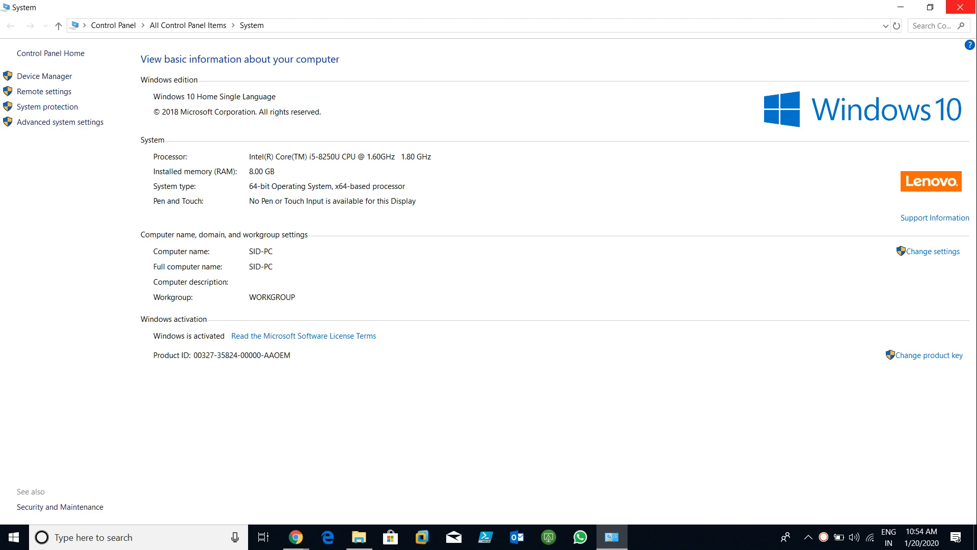
{"action": "left_click", "coordinate": [960, 7]}
{"action": "left_click", "coordinate": [752, 17]}
Step: Refresh the desktop twice and select the VMware Workstation Pro shortcut
{"action": "right_click", "coordinate": [349, 136]}
{"action": "left_click", "coordinate": [382, 174]}
{"action": "right_click", "coordinate": [264, 139]}
{"action": "left_click", "coordinate": [296, 178]}
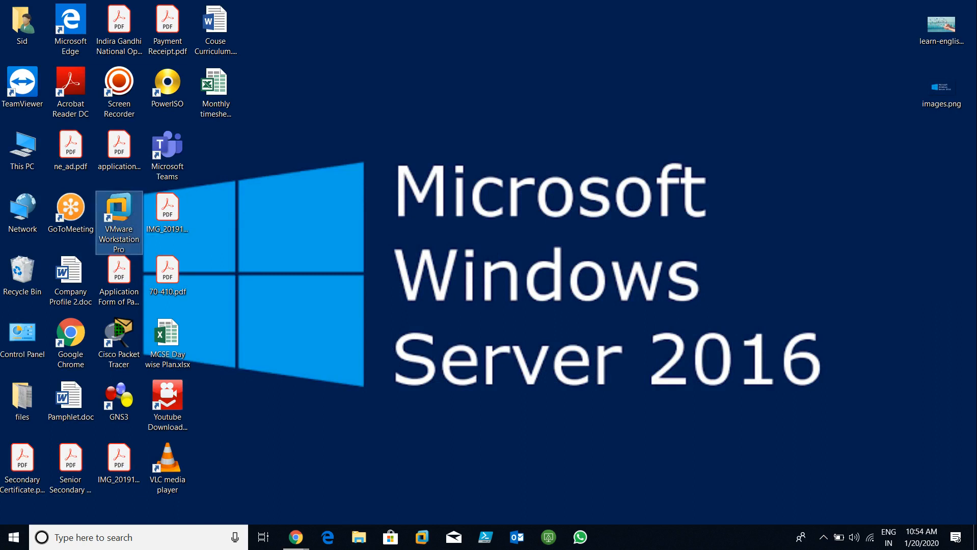
{"action": "left_click", "coordinate": [118, 214]}
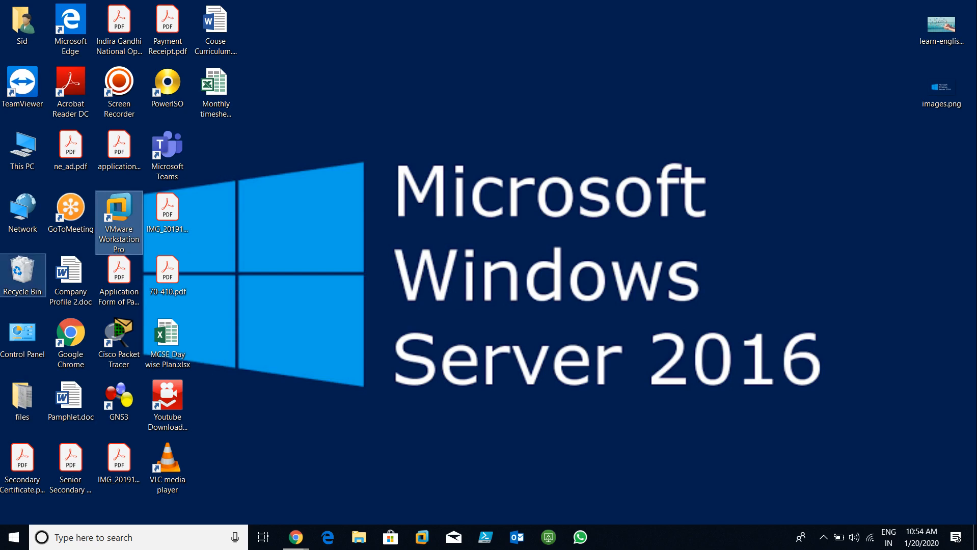
Step: Browse E:\Softwares\Vmware-Workstation-12.5 to check Keys.txt and the VMware installer
{"action": "double_click", "coordinate": [22, 148]}
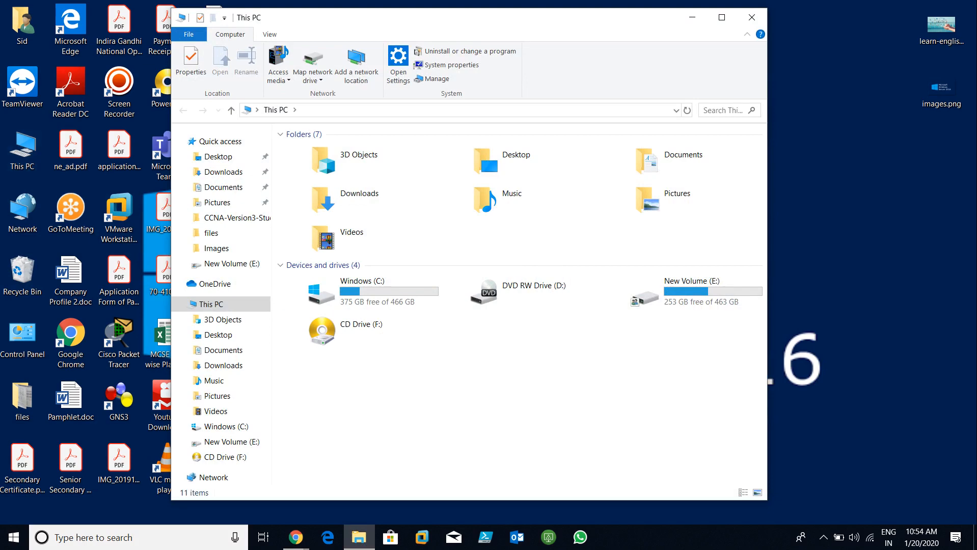
{"action": "double_click", "coordinate": [696, 289]}
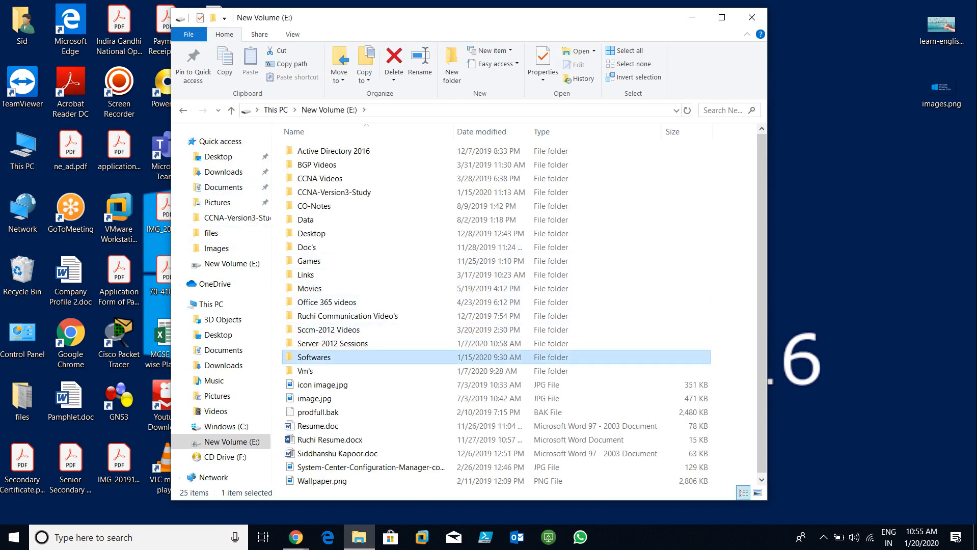
{"action": "double_click", "coordinate": [314, 357]}
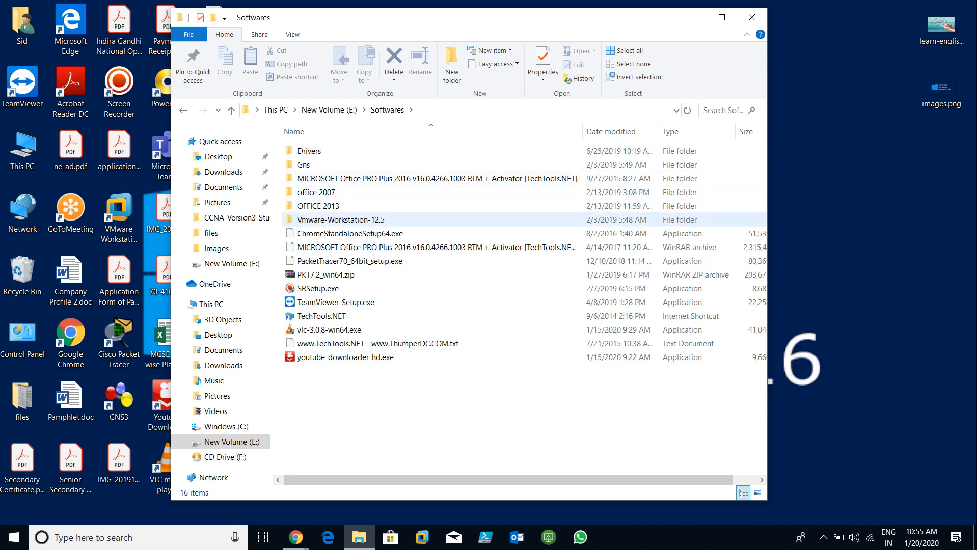
{"action": "left_click", "coordinate": [350, 234]}
{"action": "key", "text": "Up"}
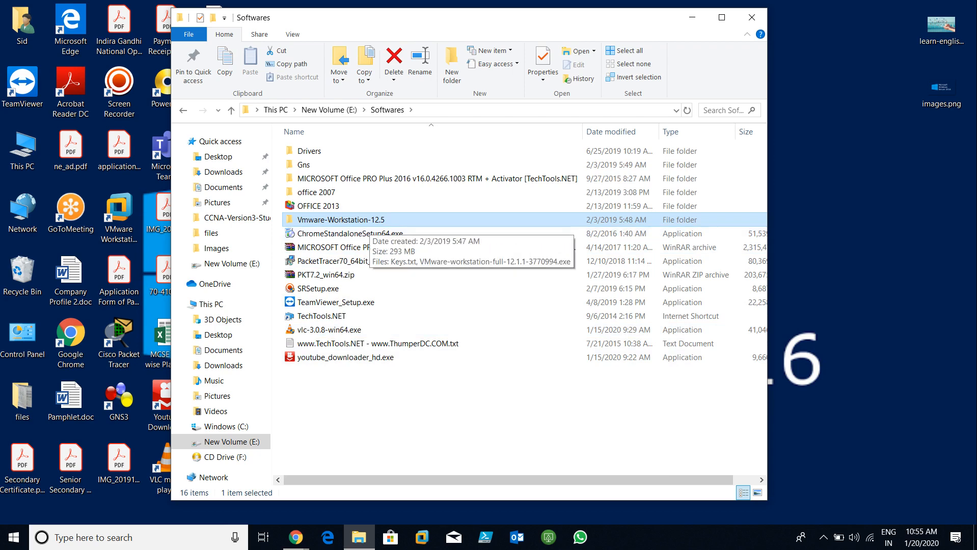
{"action": "double_click", "coordinate": [341, 219]}
{"action": "left_click", "coordinate": [310, 151]}
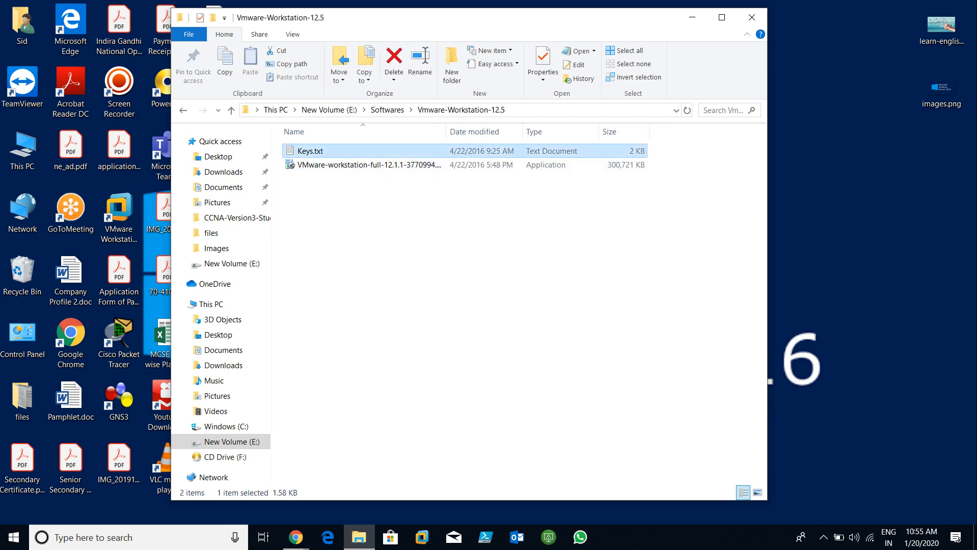
{"action": "left_click", "coordinate": [370, 164]}
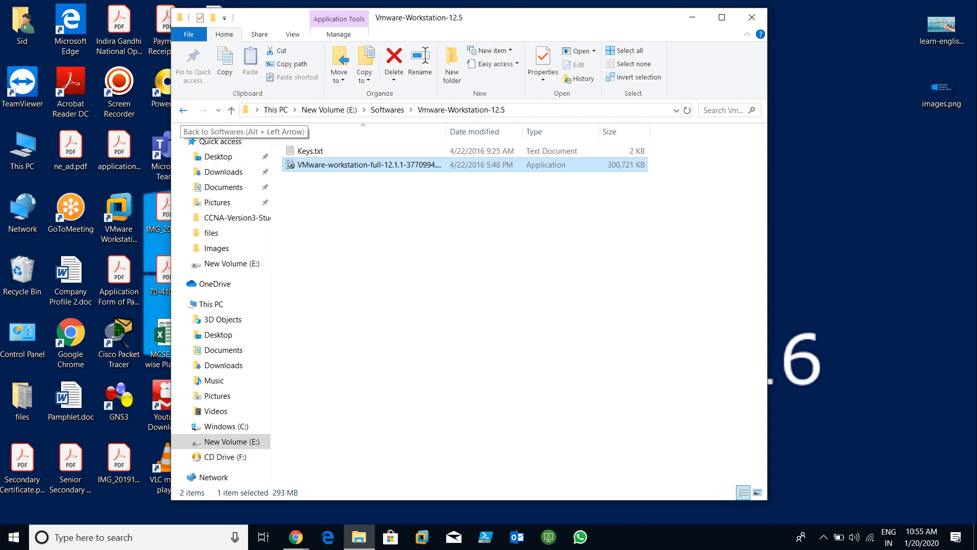
{"action": "left_click", "coordinate": [183, 110]}
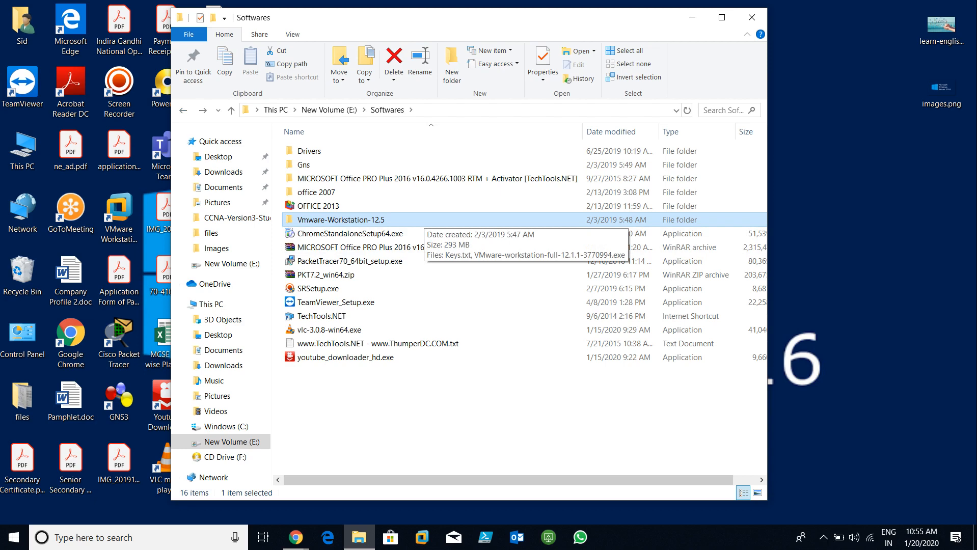
{"action": "left_click", "coordinate": [752, 17]}
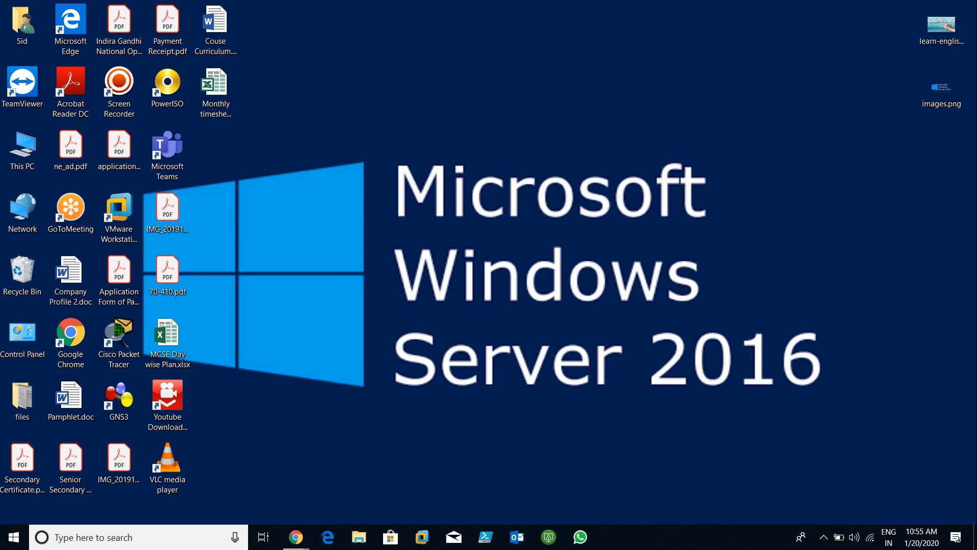
Step: Launch VMware Workstation Pro and close the Server-2012-01 and Server-2012-02 tabs
{"action": "left_click", "coordinate": [119, 214]}
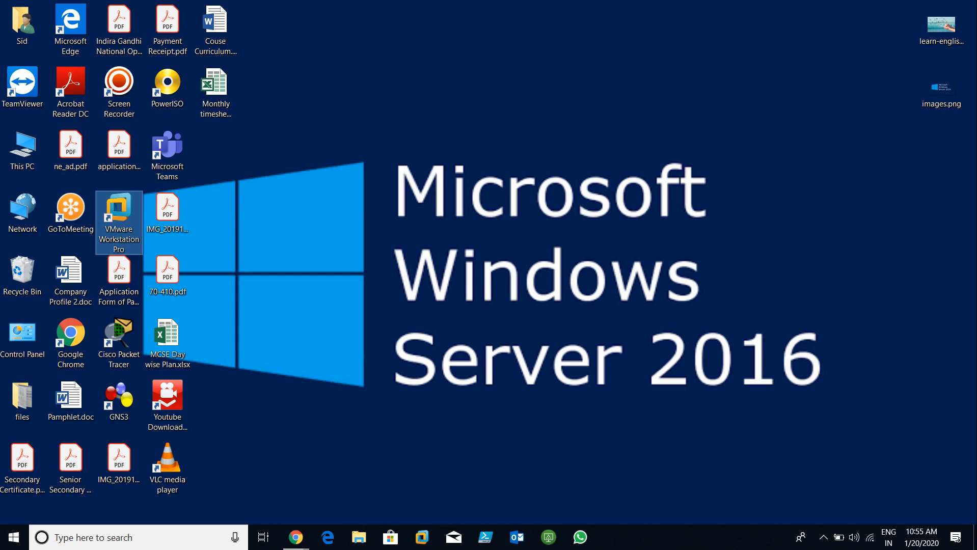
{"action": "key", "text": "Return"}
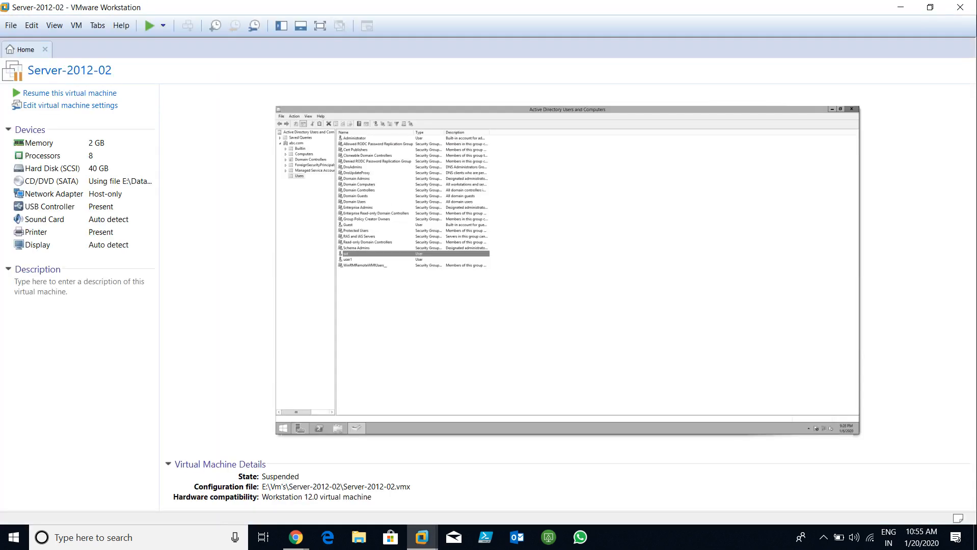
{"action": "left_click", "coordinate": [133, 49]}
{"action": "left_click", "coordinate": [133, 50]}
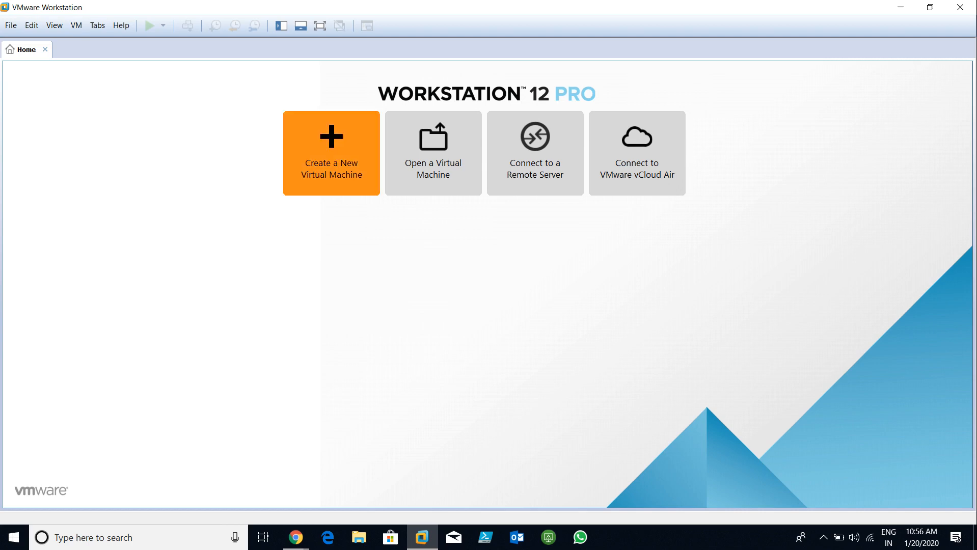
Step: Start File > New Virtual Machine with Custom (advanced) selected and reposition the wizard
{"action": "key", "text": "alt+f"}
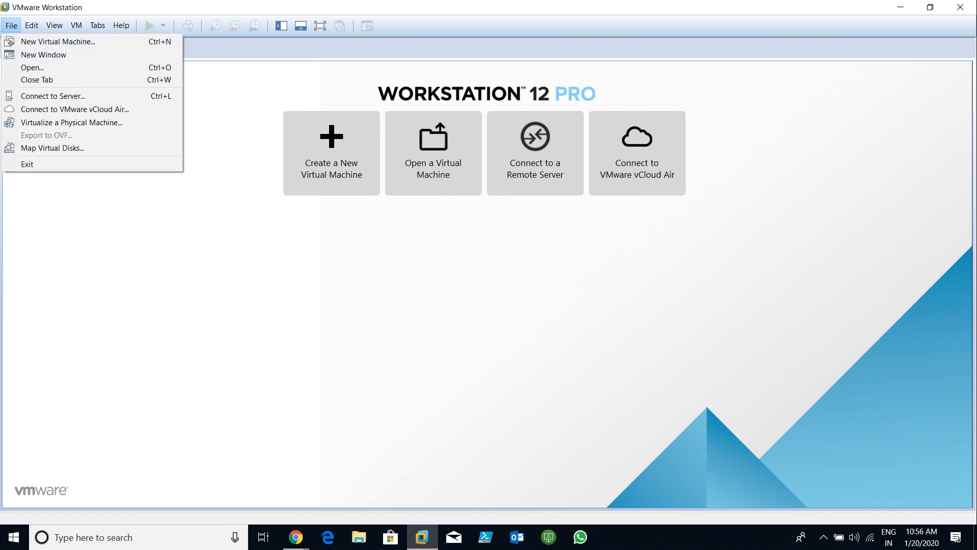
{"action": "key", "text": "Escape"}
{"action": "key", "text": "alt+f"}
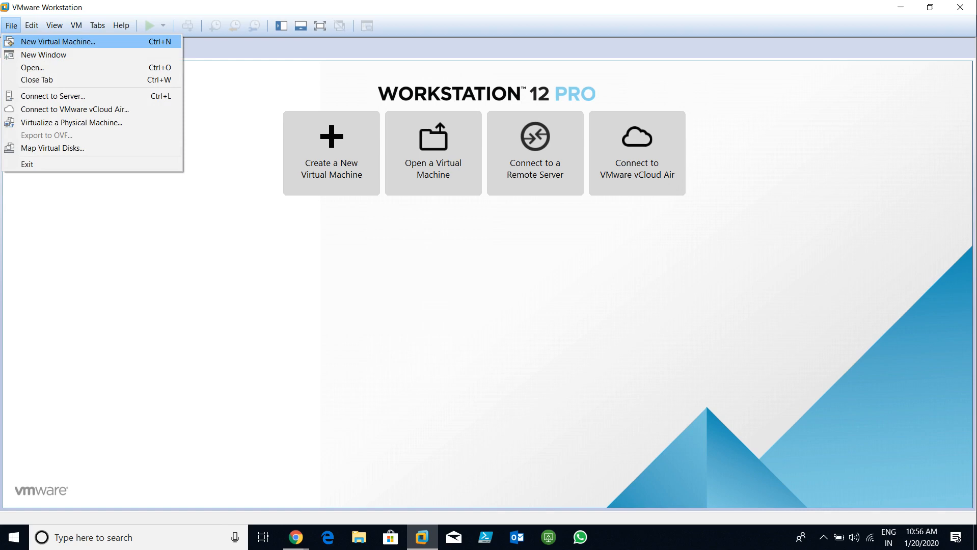
{"action": "key", "text": "Escape"}
{"action": "key", "text": "alt+f"}
{"action": "key", "text": "Escape"}
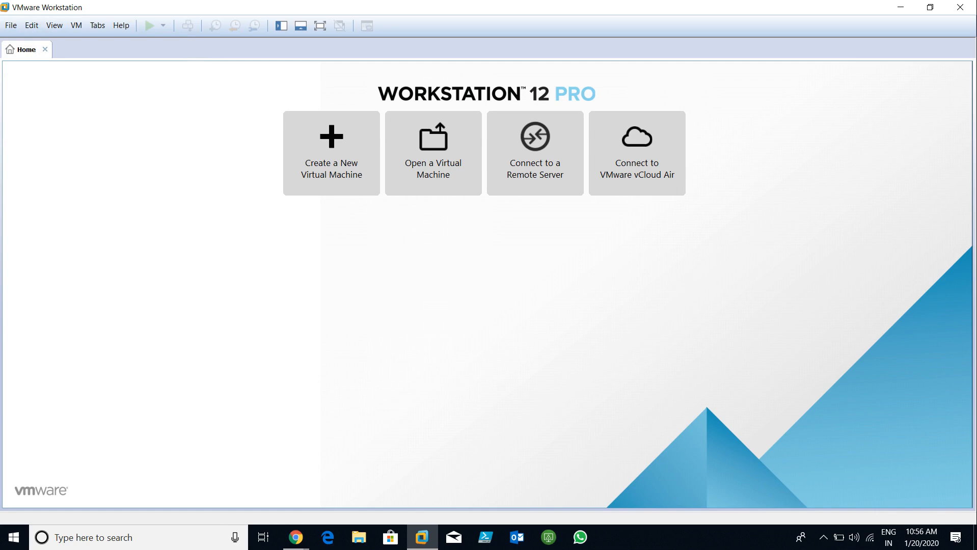
{"action": "key", "text": "alt+f"}
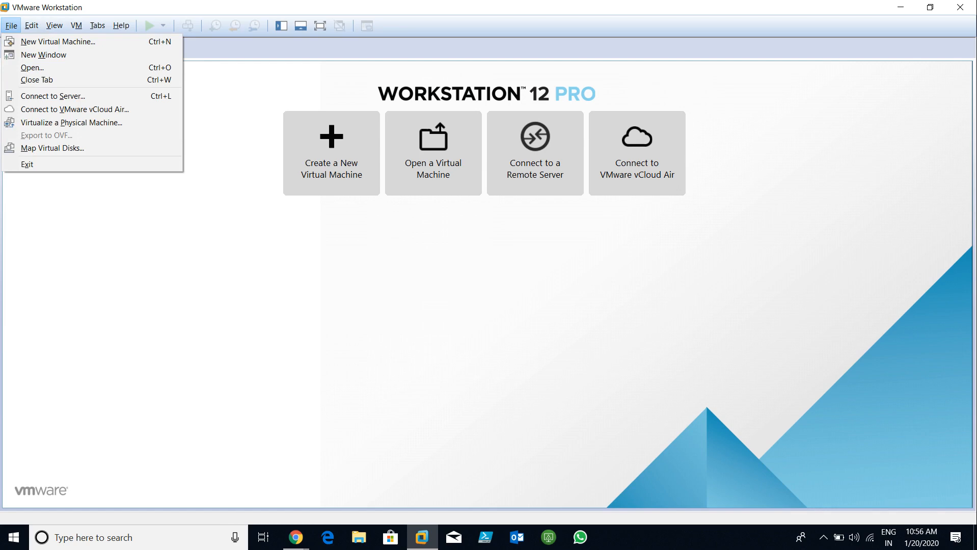
{"action": "key", "text": "Down"}
{"action": "key", "text": "Down"}
{"action": "key", "text": "Right"}
{"action": "key", "text": "Right"}
{"action": "key", "text": "Left"}
{"action": "key", "text": "Left"}
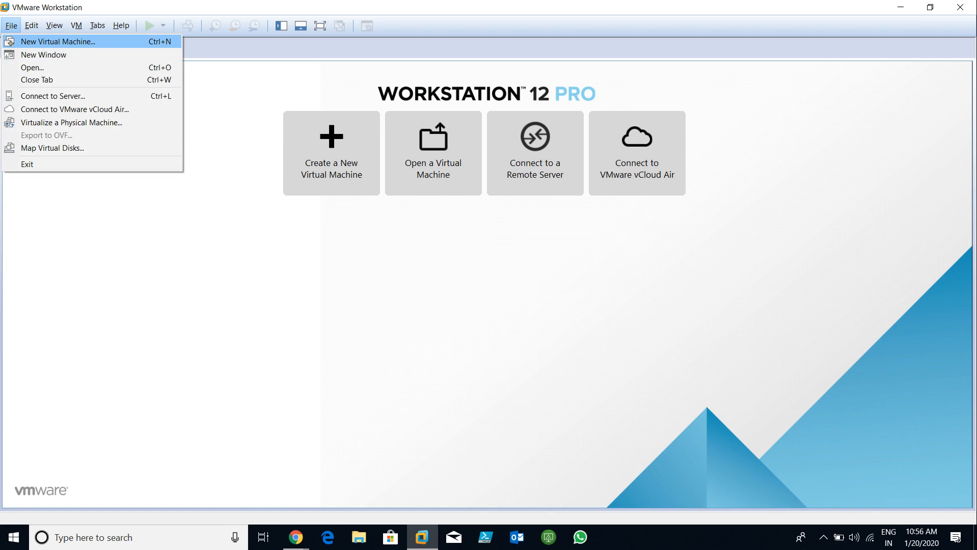
{"action": "key", "text": "Return"}
{"action": "left_click_drag", "start_coordinate": [503, 148], "coordinate": [490, 110]}
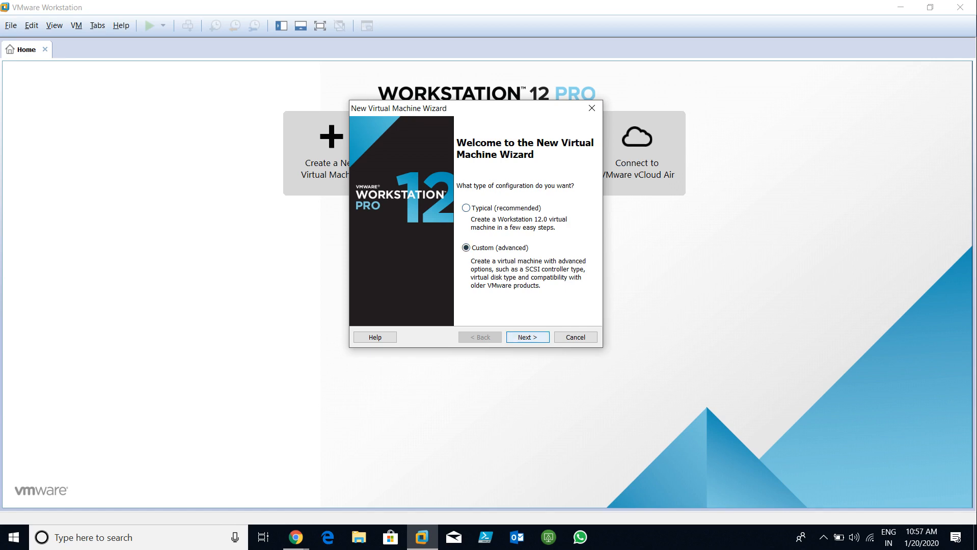
Step: Check the hardware compatibility list, keep Workstation 12.0, then cancel the New Virtual Machine Wizard
{"action": "left_click", "coordinate": [527, 337]}
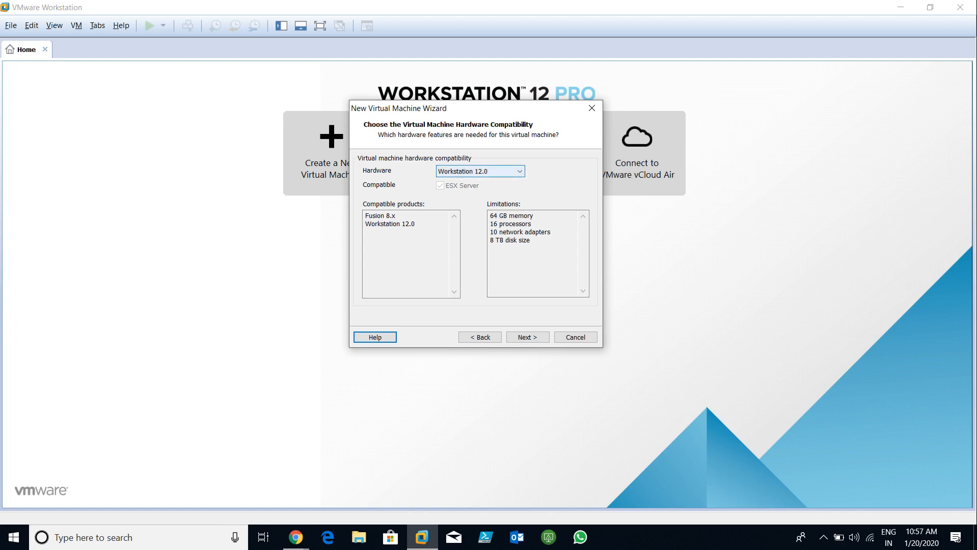
{"action": "left_click", "coordinate": [520, 171]}
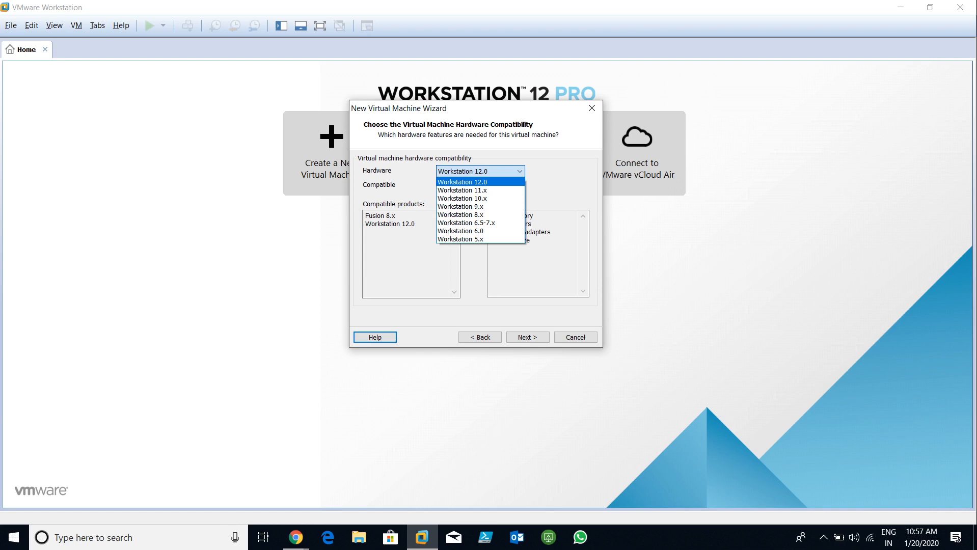
{"action": "key", "text": "Escape"}
{"action": "left_click", "coordinate": [591, 108]}
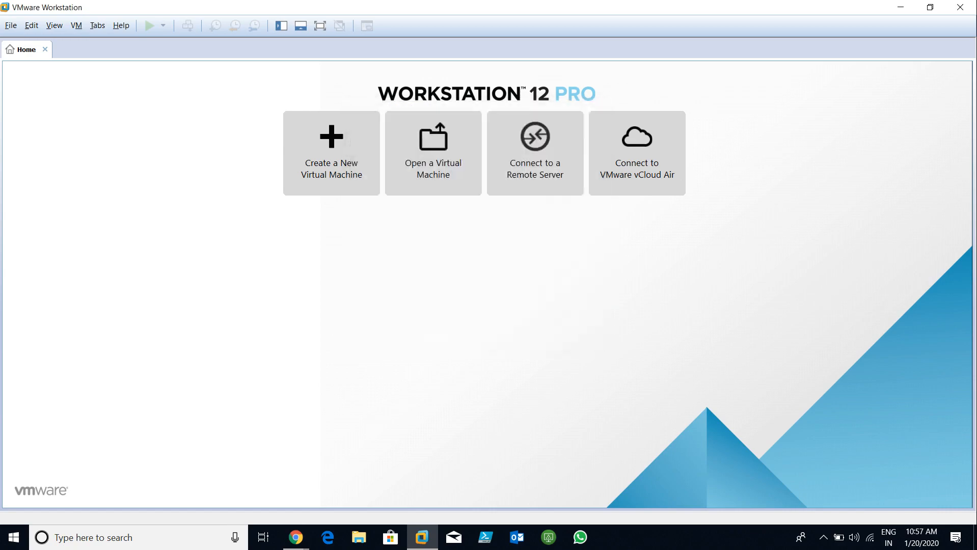
Step: Set the display resolution to 1024 × 768 in Display settings, keep it, and close Settings
{"action": "right_click", "coordinate": [546, 98]}
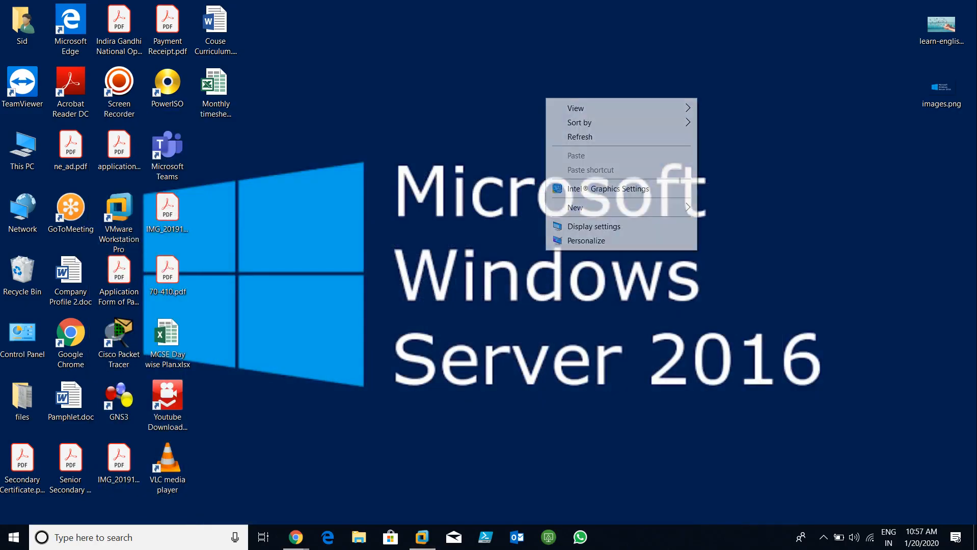
{"action": "left_click", "coordinate": [586, 226]}
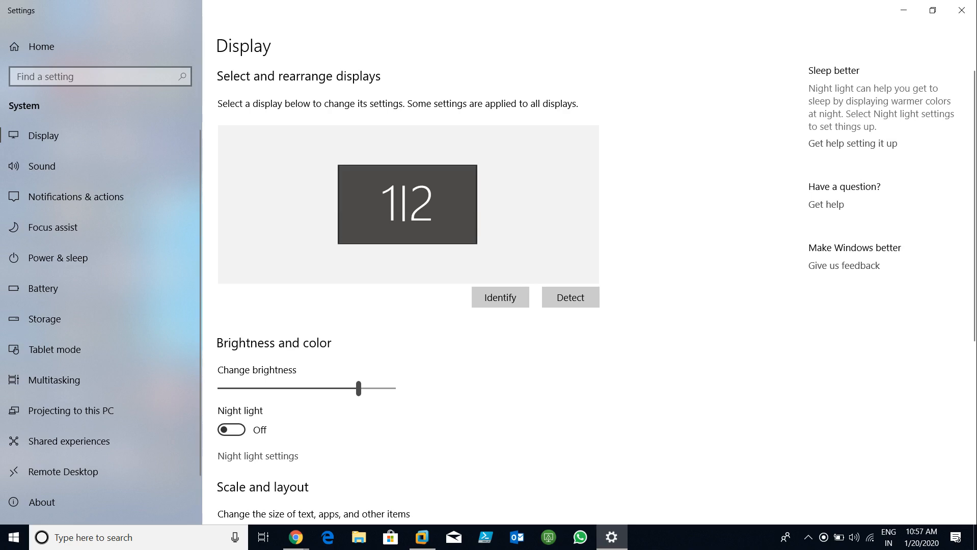
{"action": "scroll", "coordinate": [407, 280], "scroll_direction": "down", "scroll_amount": 5}
{"action": "left_click", "coordinate": [306, 271]}
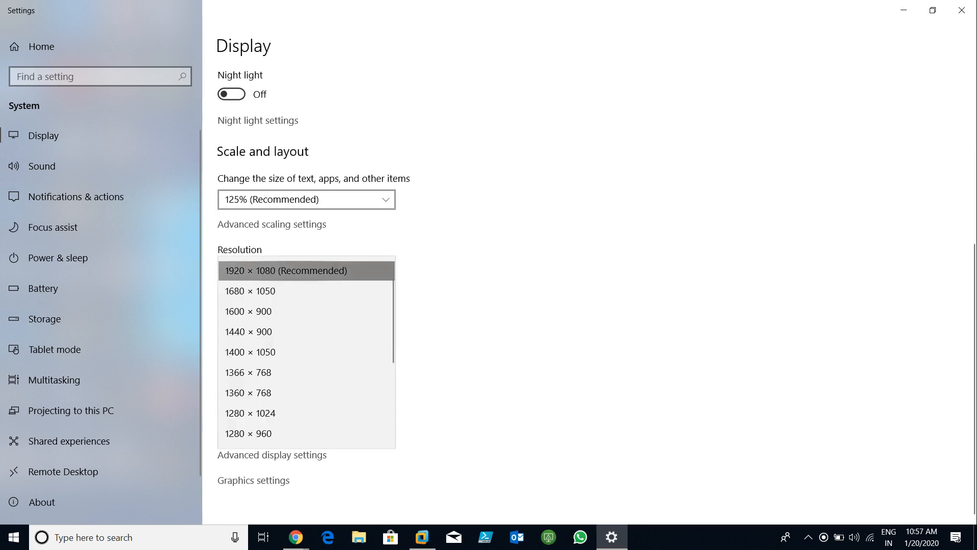
{"action": "scroll", "coordinate": [306, 270], "scroll_direction": "down", "scroll_amount": 1}
{"action": "scroll", "coordinate": [306, 412], "scroll_direction": "down", "scroll_amount": 2}
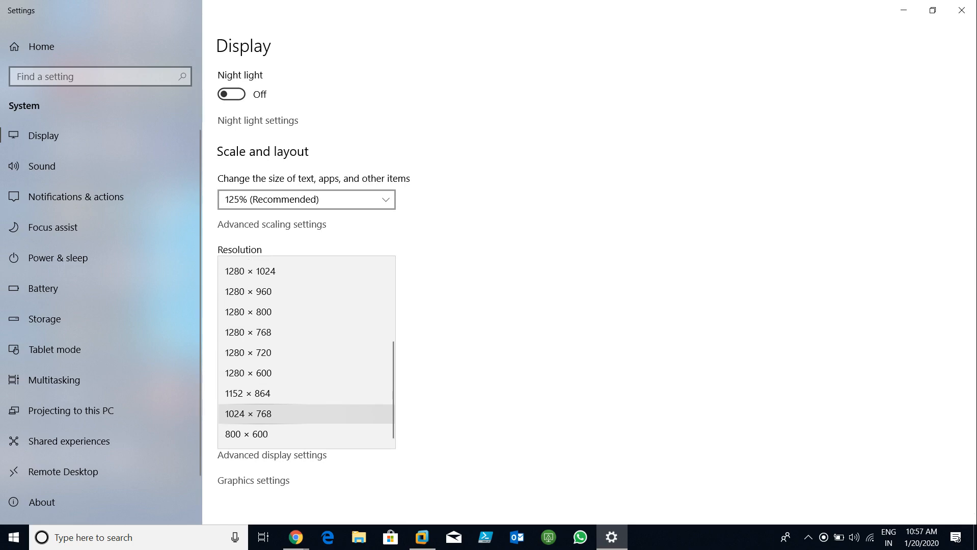
{"action": "left_click", "coordinate": [249, 414]}
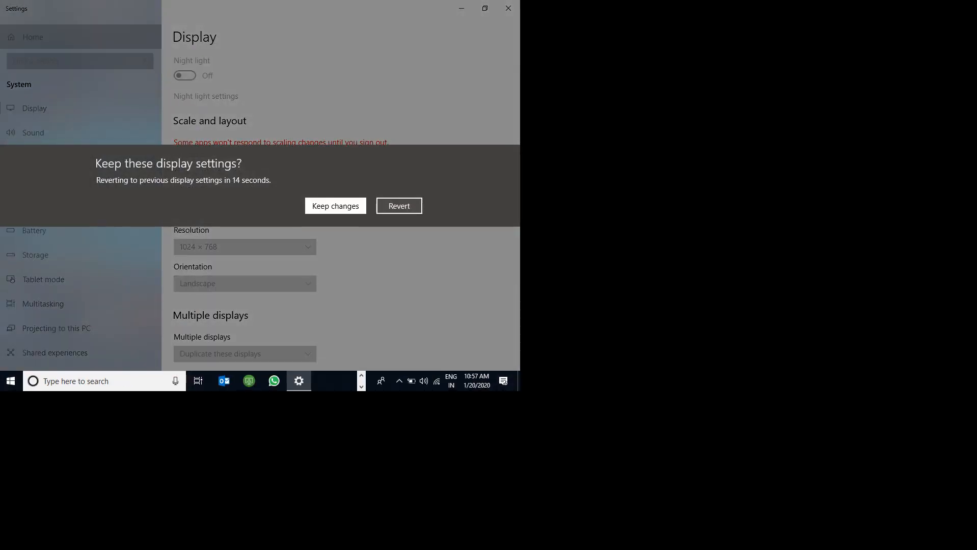
{"action": "left_click", "coordinate": [334, 206]}
{"action": "left_click", "coordinate": [509, 8]}
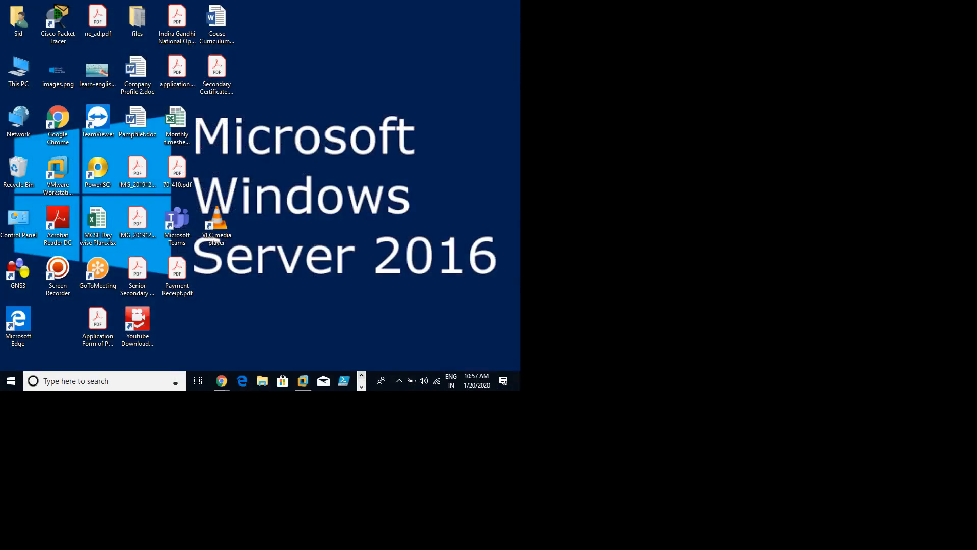
Step: Restore VMware and start a Custom (advanced) virtual machine, reaching the Workstation 12.0 compatibility page
{"action": "left_click", "coordinate": [303, 381]}
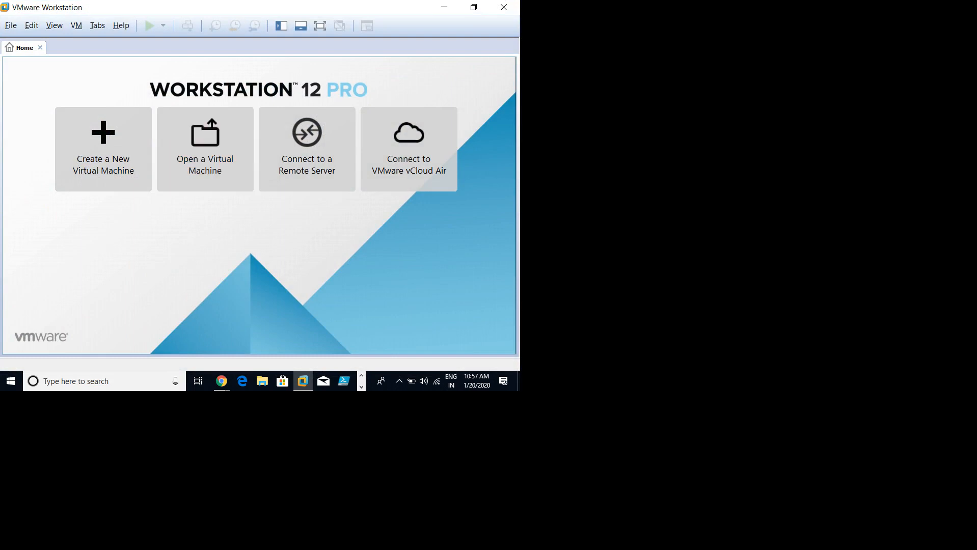
{"action": "left_click", "coordinate": [10, 26]}
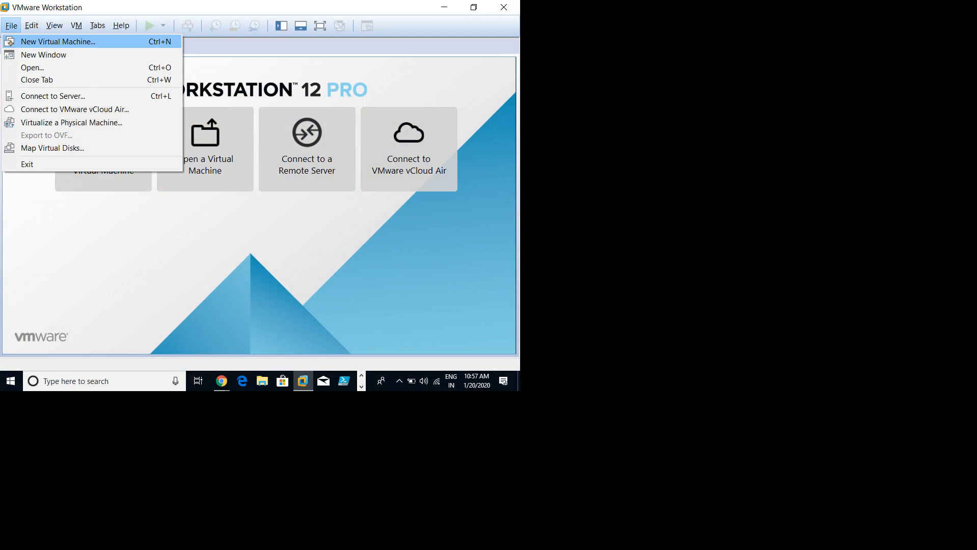
{"action": "key", "text": "Return"}
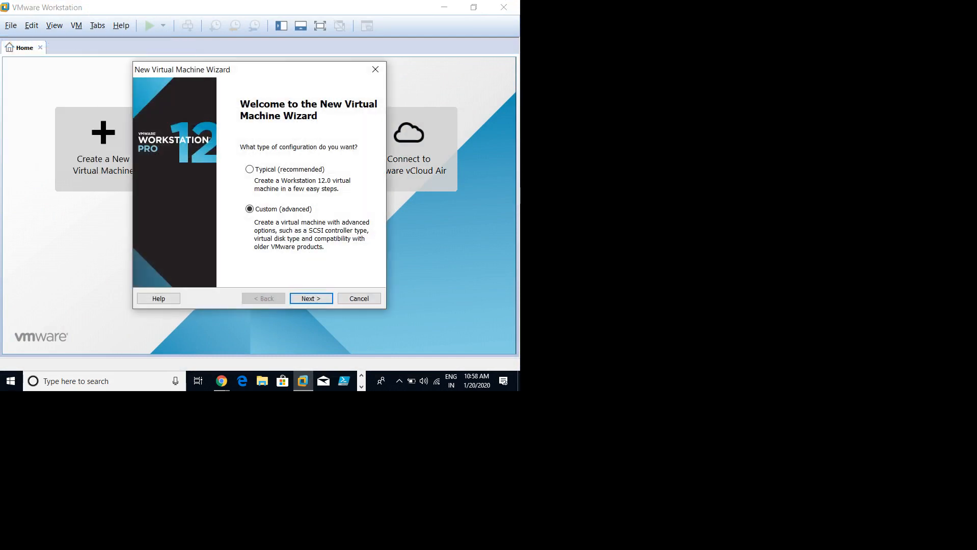
{"action": "key", "text": "Return"}
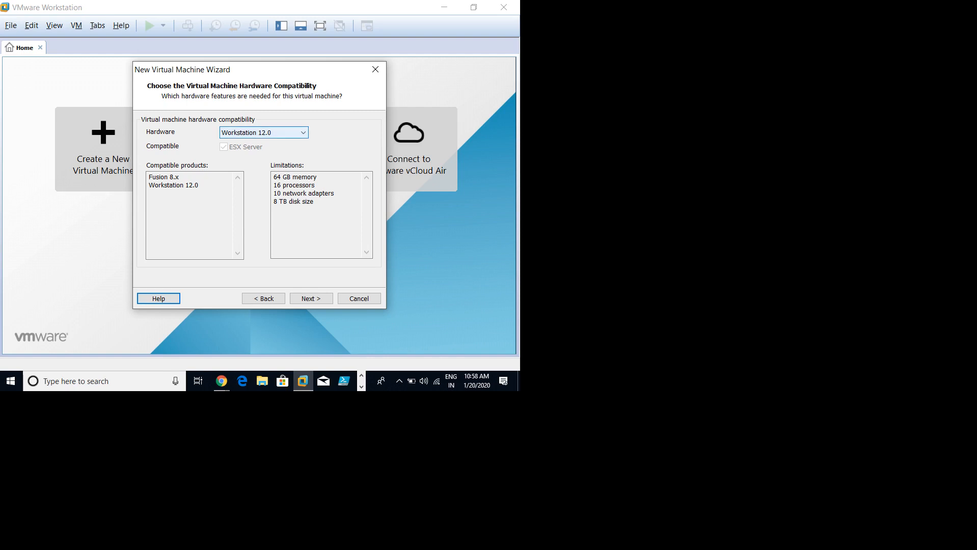
{"action": "key", "text": "alt+Down"}
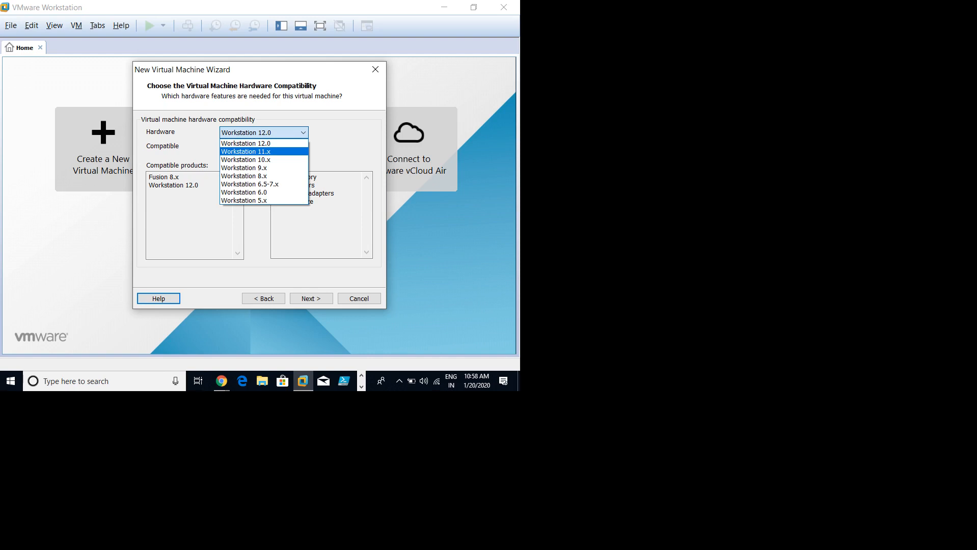
{"action": "key", "text": "Up"}
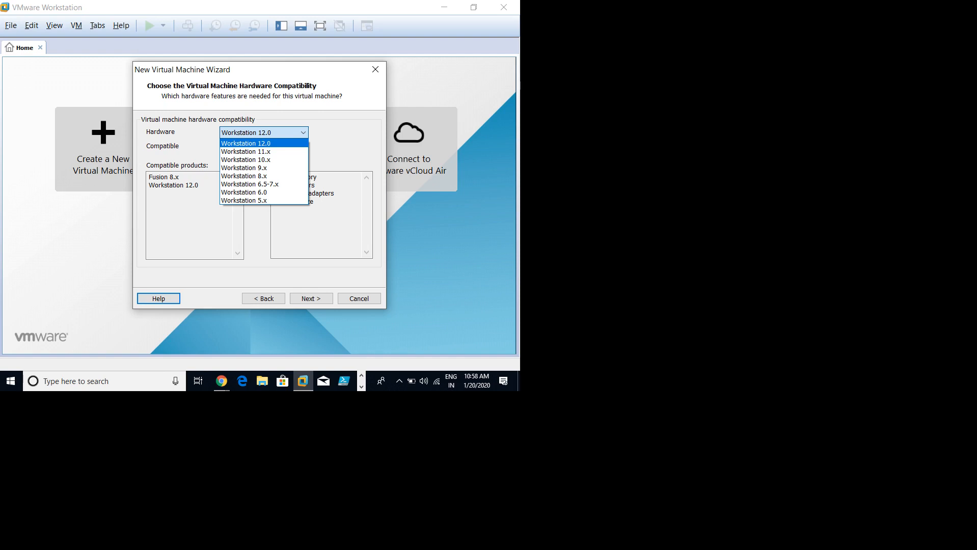
{"action": "key", "text": "Return"}
{"action": "key", "text": "alt+Down"}
{"action": "key", "text": "Down"}
{"action": "key", "text": "Down"}
{"action": "key", "text": "Down"}
{"action": "key", "text": "Down"}
{"action": "key", "text": "Down"}
{"action": "key", "text": "Down"}
{"action": "key", "text": "Down"}
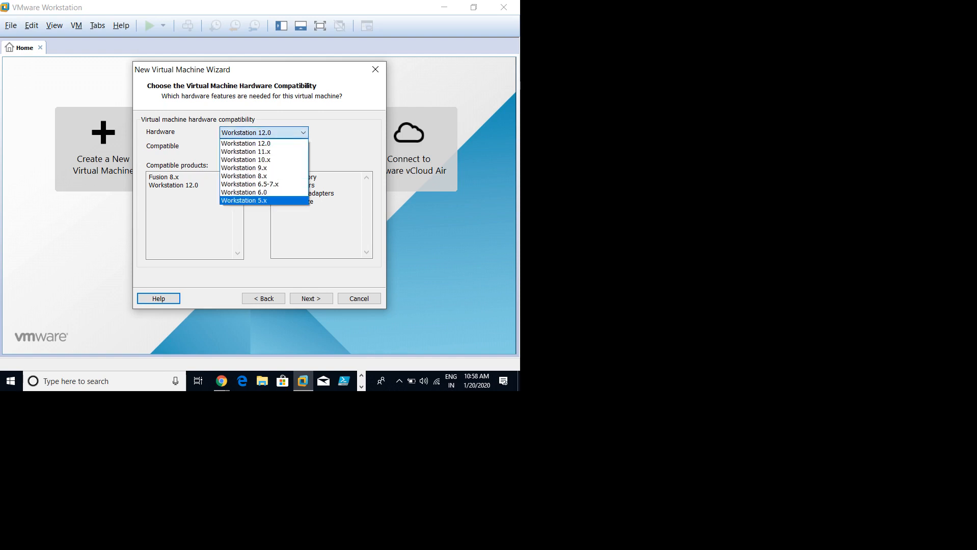
{"action": "key", "text": "Up"}
{"action": "key", "text": "Up"}
{"action": "key", "text": "Up"}
{"action": "key", "text": "Up"}
{"action": "key", "text": "Up"}
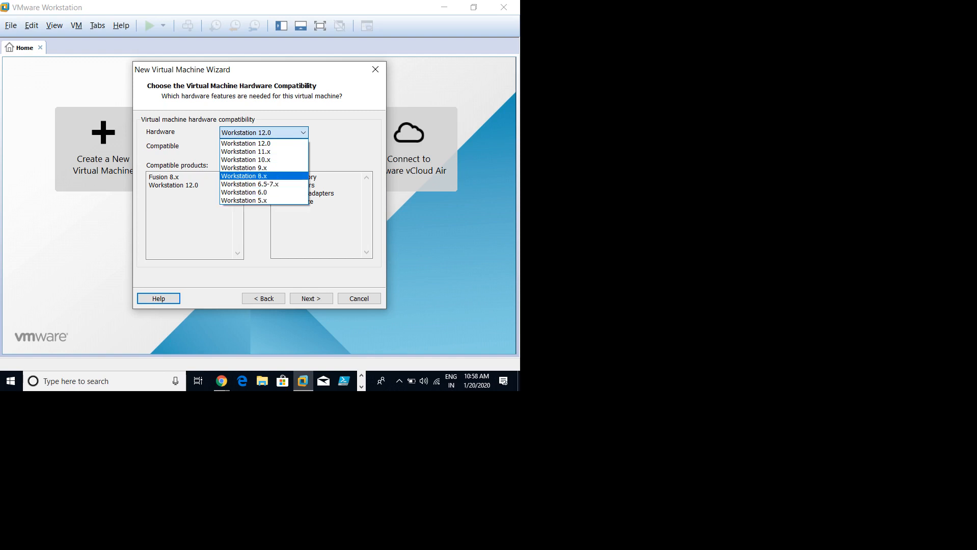
{"action": "key", "text": "Up"}
{"action": "key", "text": "Up"}
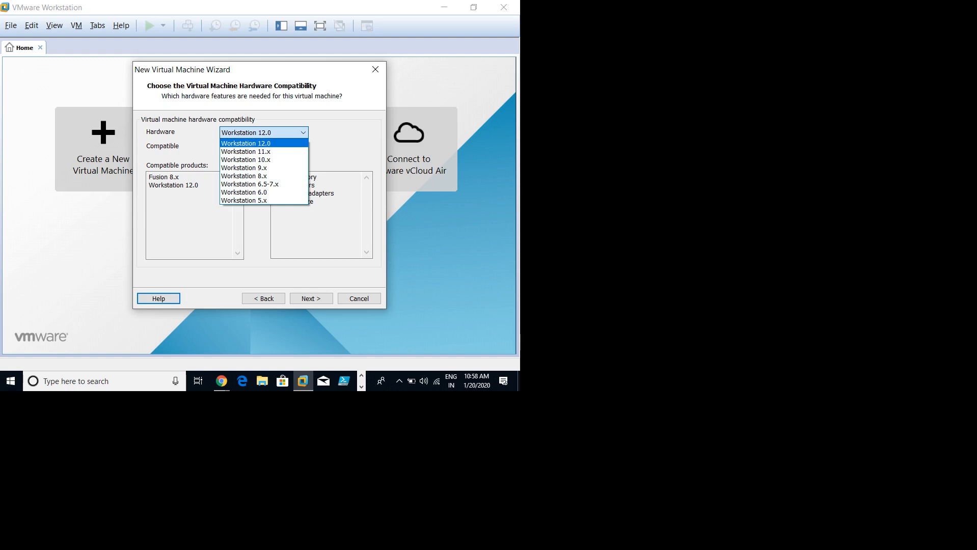
{"action": "key", "text": "Return"}
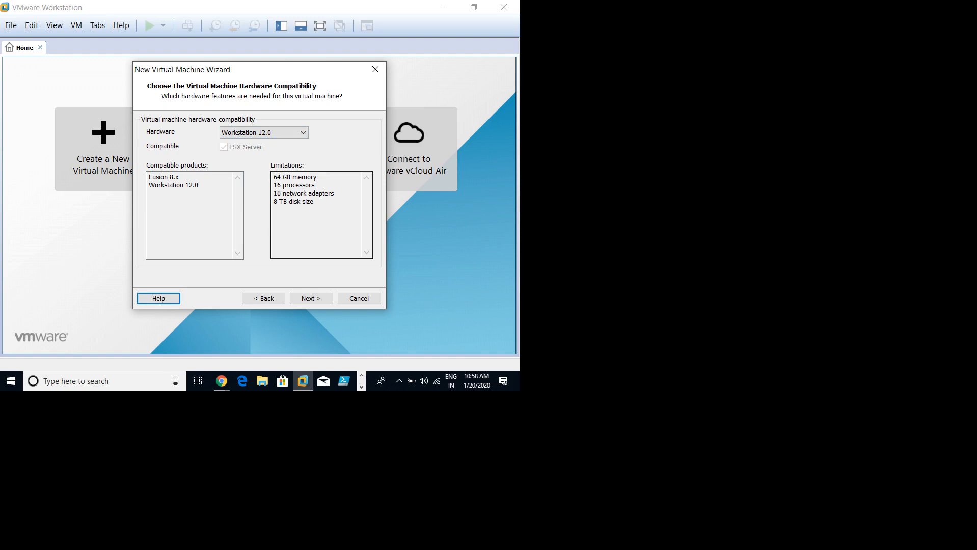
{"action": "left_click_drag", "start_coordinate": [273, 176], "coordinate": [317, 176]}
Step: Keep Workstation 12.0 compatibility and continue to Guest Operating System Installation
{"action": "left_click", "coordinate": [317, 177]}
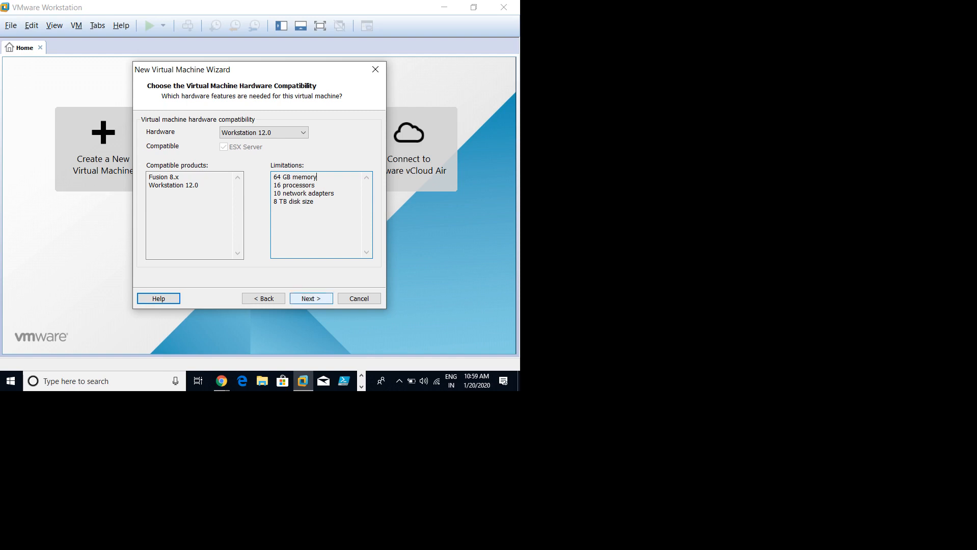
{"action": "left_click", "coordinate": [311, 299]}
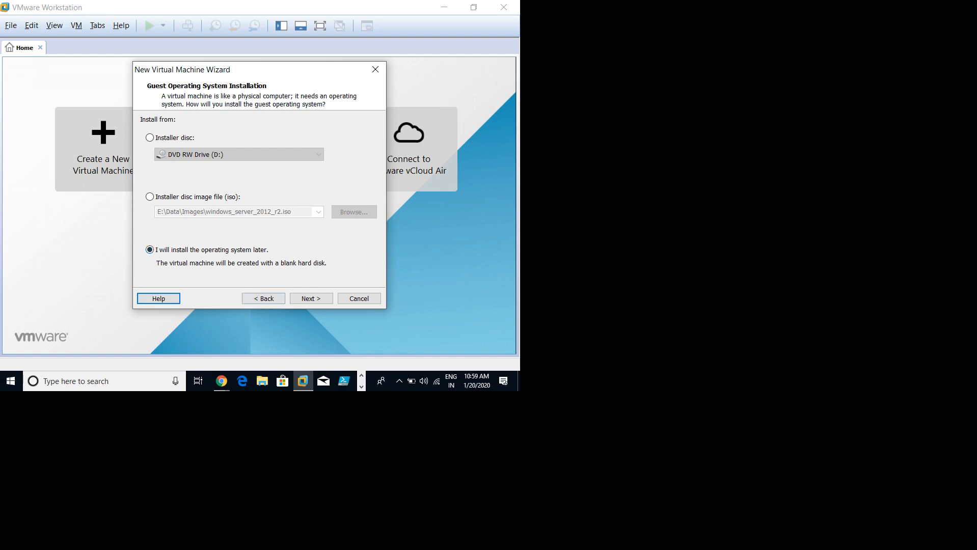
Step: Choose Microsoft Windows with version Windows Server 2016 as the guest OS and continue
{"action": "left_click", "coordinate": [311, 299]}
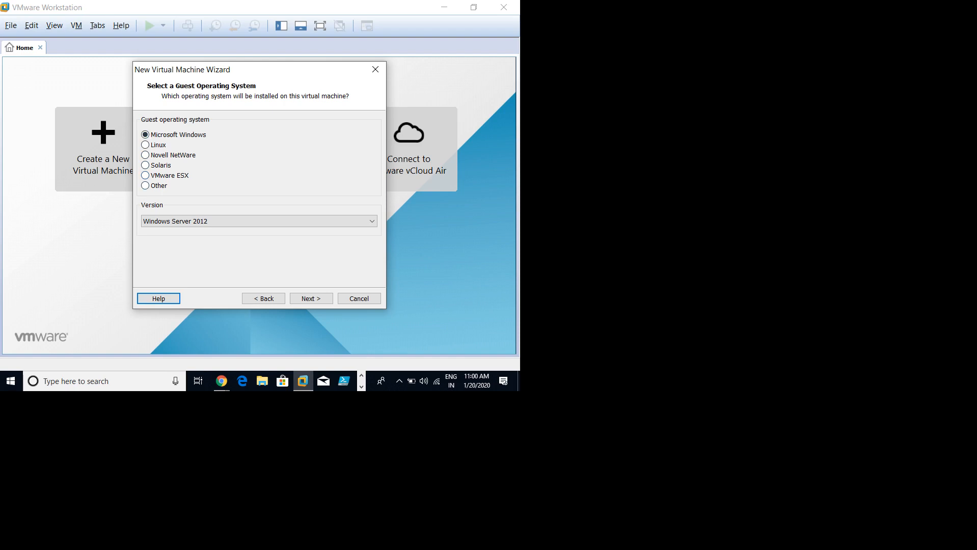
{"action": "key", "text": "alt+Down"}
{"action": "key", "text": "Down"}
{"action": "key", "text": "Down"}
{"action": "key", "text": "Down"}
{"action": "key", "text": "Down"}
{"action": "key", "text": "Down"}
{"action": "key", "text": "Down"}
{"action": "key", "text": "Up"}
{"action": "key", "text": "Up"}
{"action": "key", "text": "Up"}
{"action": "key", "text": "Up"}
{"action": "key", "text": "Up"}
{"action": "key", "text": "Up"}
{"action": "key", "text": "Up"}
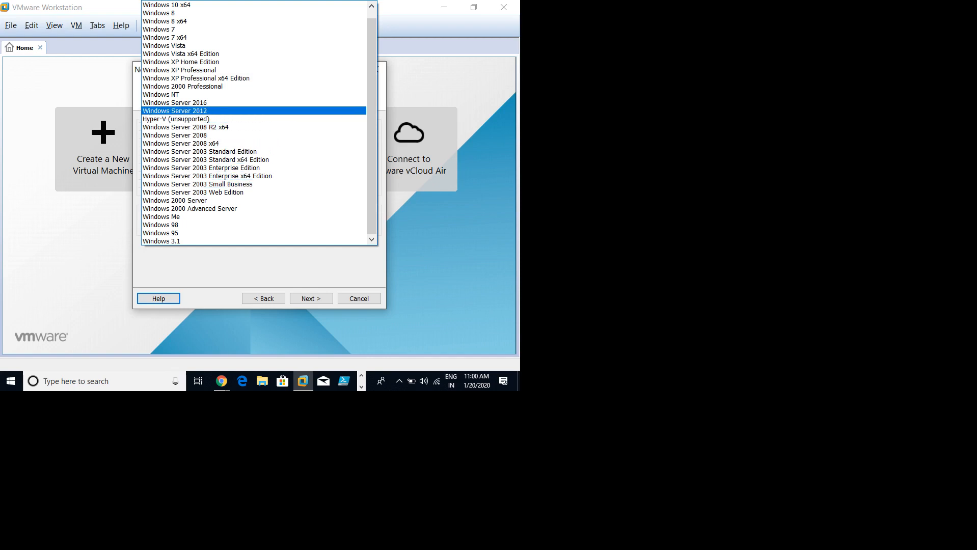
{"action": "left_click", "coordinate": [175, 102]}
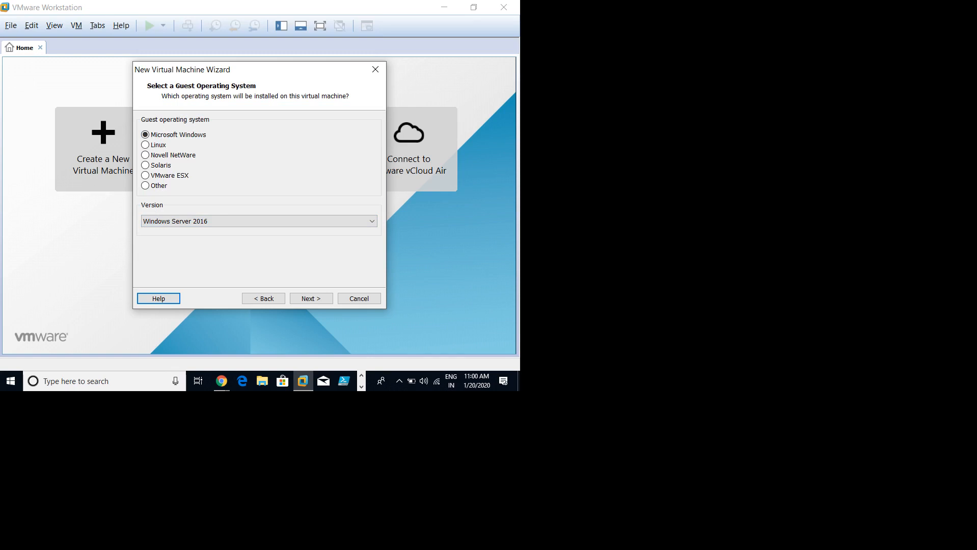
{"action": "left_click", "coordinate": [311, 298]}
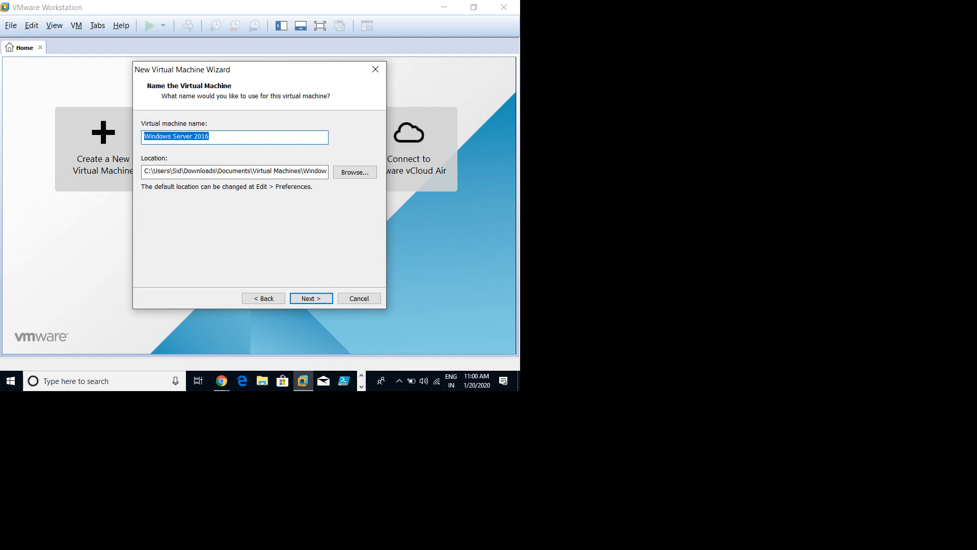
Step: Replace the default virtual machine name with 2016(Server-01)
{"action": "left_click", "coordinate": [208, 137]}
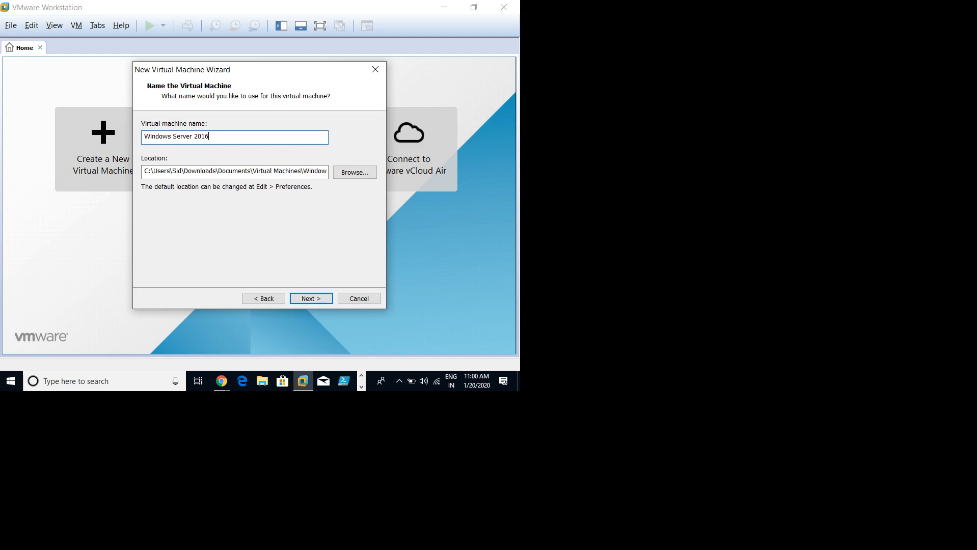
{"action": "key", "text": "BackSpace"}
{"action": "key", "text": "BackSpace"}
{"action": "key", "text": "BackSpace"}
{"action": "key", "text": "BackSpace"}
{"action": "key", "text": "BackSpace"}
{"action": "key", "text": "BackSpace"}
{"action": "key", "text": "BackSpace"}
{"action": "key", "text": "BackSpace"}
{"action": "key", "text": "BackSpace"}
{"action": "key", "text": "BackSpace"}
{"action": "key", "text": "BackSpace"}
{"action": "key", "text": "BackSpace"}
{"action": "key", "text": "BackSpace"}
{"action": "key", "text": "BackSpace"}
{"action": "key", "text": "BackSpace"}
{"action": "key", "text": "BackSpace"}
{"action": "key", "text": "BackSpace"}
{"action": "key", "text": "BackSpace"}
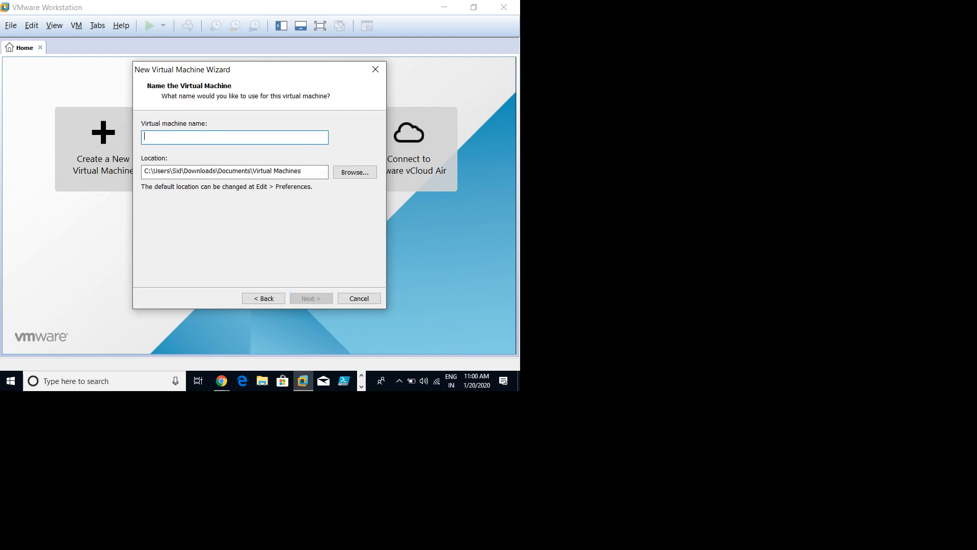
{"action": "type", "text": "20"}
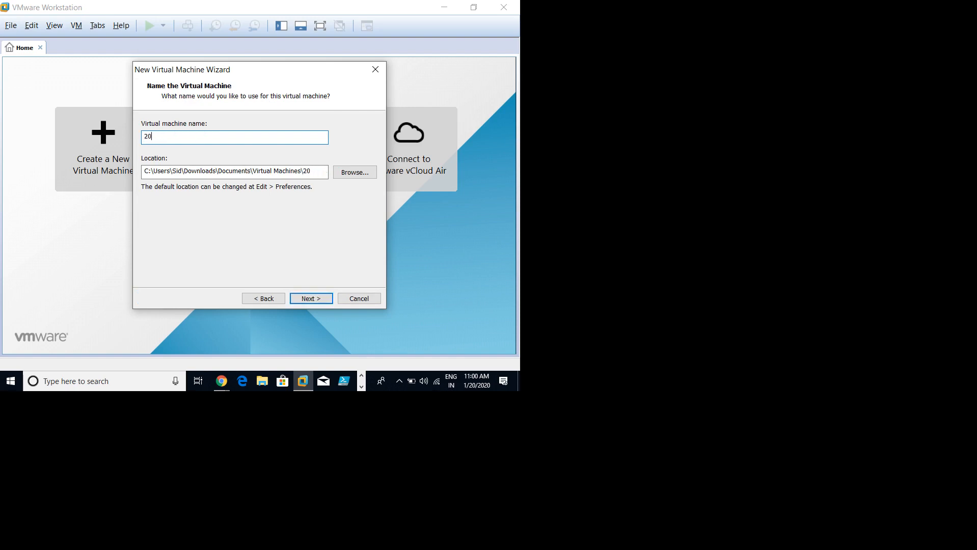
{"action": "type", "text": "16(Server-01"}
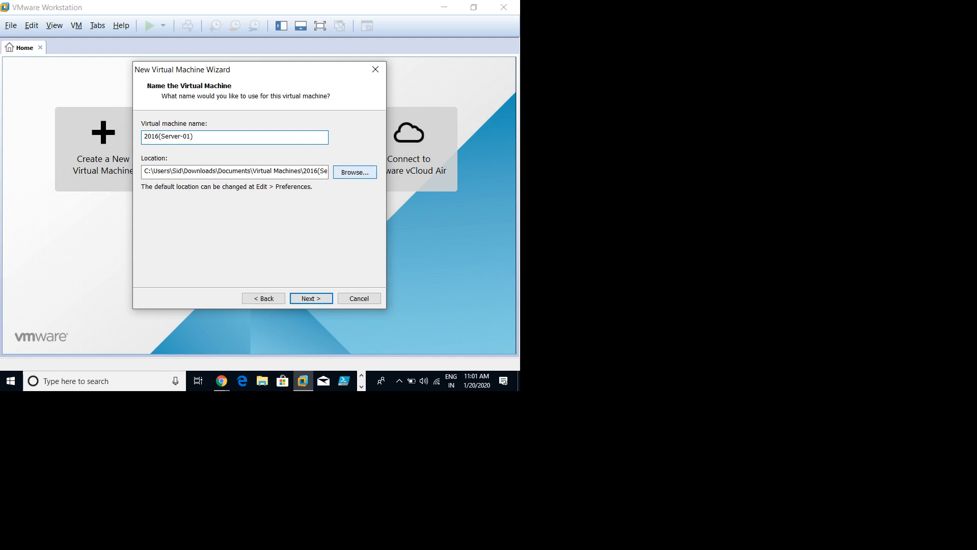
Step: In the location folder picker, navigate to This PC > New Volume (E:) > Vm's
{"action": "left_click", "coordinate": [354, 172]}
{"action": "left_click", "coordinate": [179, 183]}
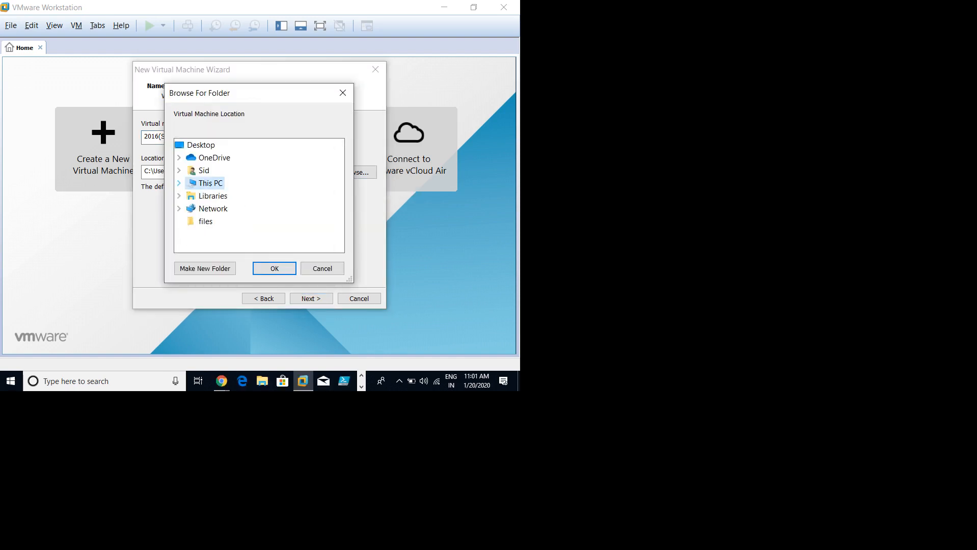
{"action": "left_click", "coordinate": [179, 183]}
{"action": "scroll", "coordinate": [254, 196], "scroll_direction": "down", "scroll_amount": 1}
{"action": "scroll", "coordinate": [234, 209], "scroll_direction": "down", "scroll_amount": 1}
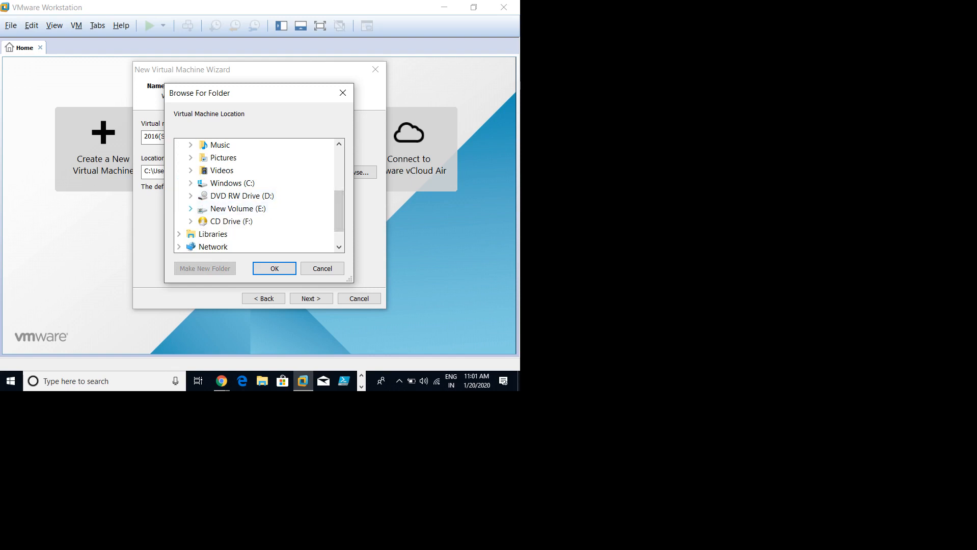
{"action": "left_click", "coordinate": [191, 208]}
{"action": "left_click_drag", "start_coordinate": [339, 194], "coordinate": [339, 224]}
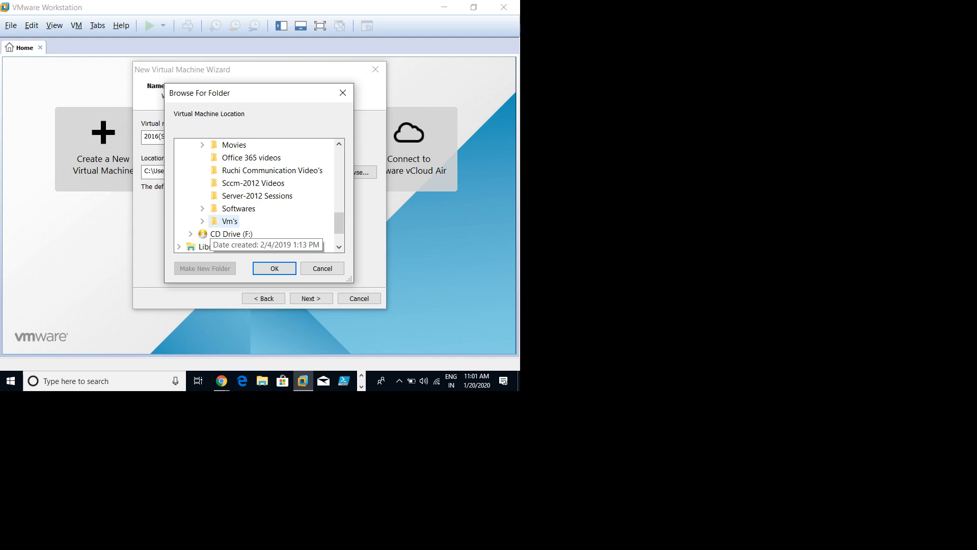
{"action": "left_click", "coordinate": [229, 221]}
Step: Create a 2016(Server-01) folder in Vm's and use it as the VM location
{"action": "left_click", "coordinate": [205, 269]}
{"action": "type", "text": "2016(Server-901"}
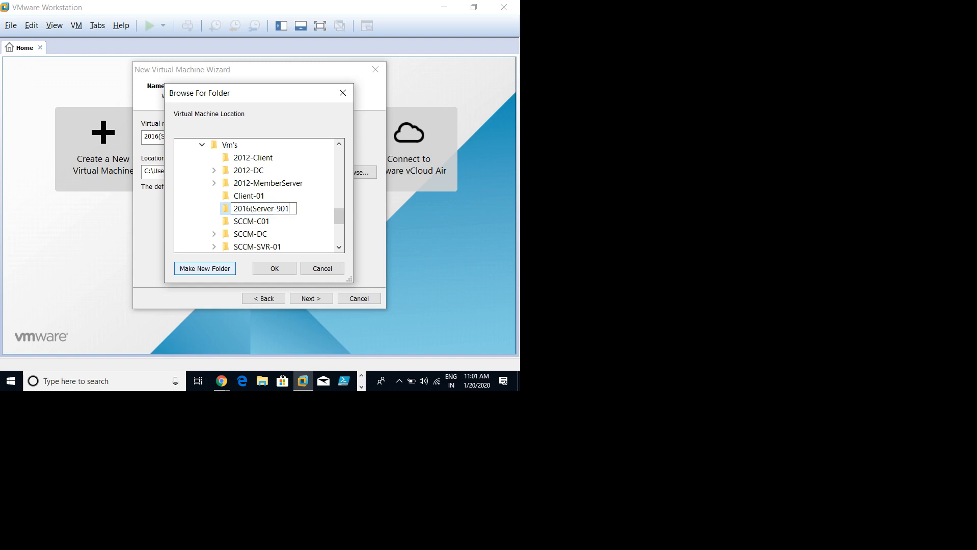
{"action": "key", "text": "BackSpace"}
{"action": "key", "text": "BackSpace"}
{"action": "key", "text": "BackSpace"}
{"action": "type", "text": "01)"}
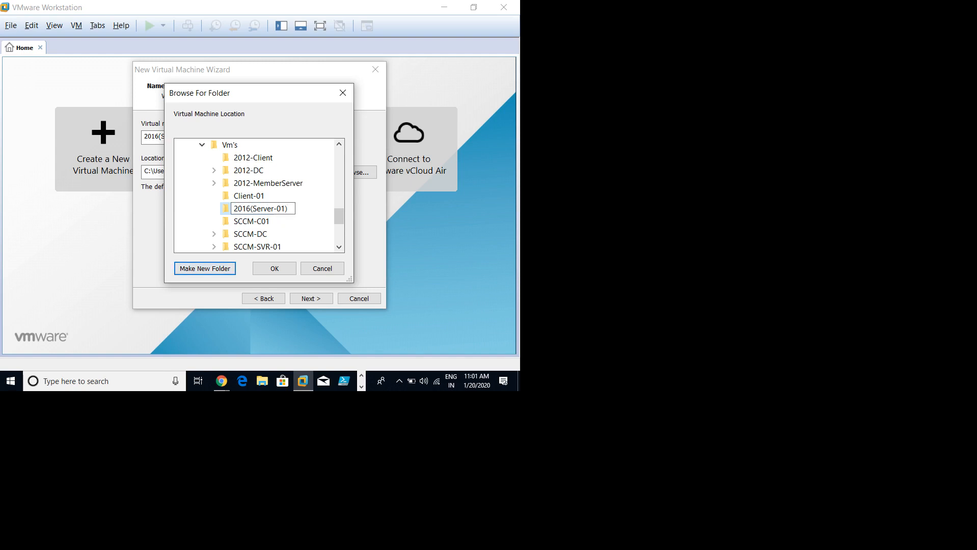
{"action": "key", "text": "Return"}
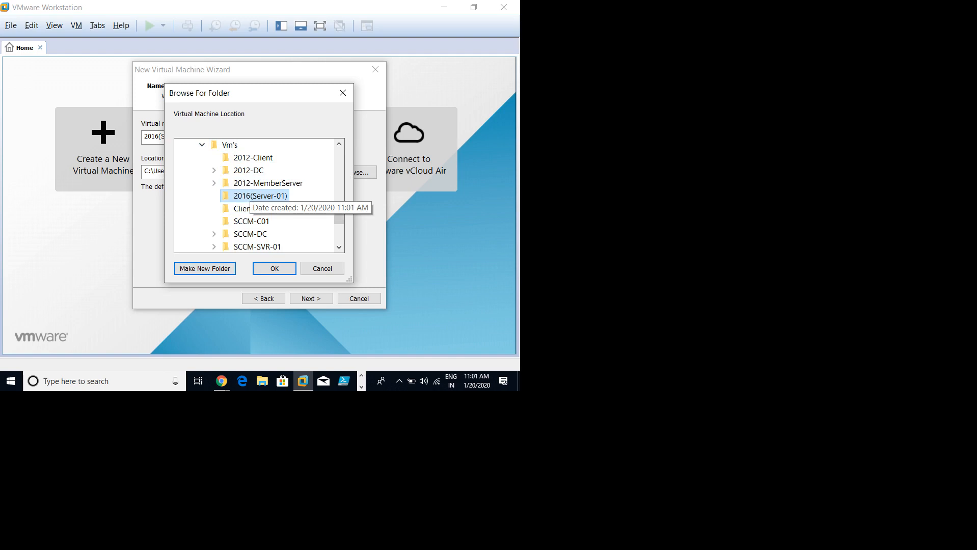
{"action": "left_click", "coordinate": [274, 268]}
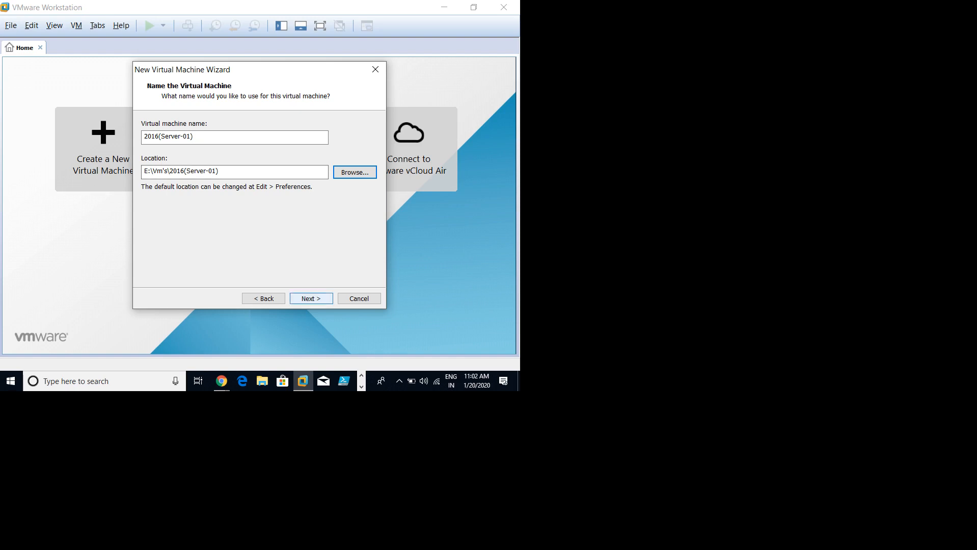
Step: Accept the name 2016(Server-01) at E:\Vm's\2016(Server-01) and continue to Firmware Type
{"action": "key", "text": "Return"}
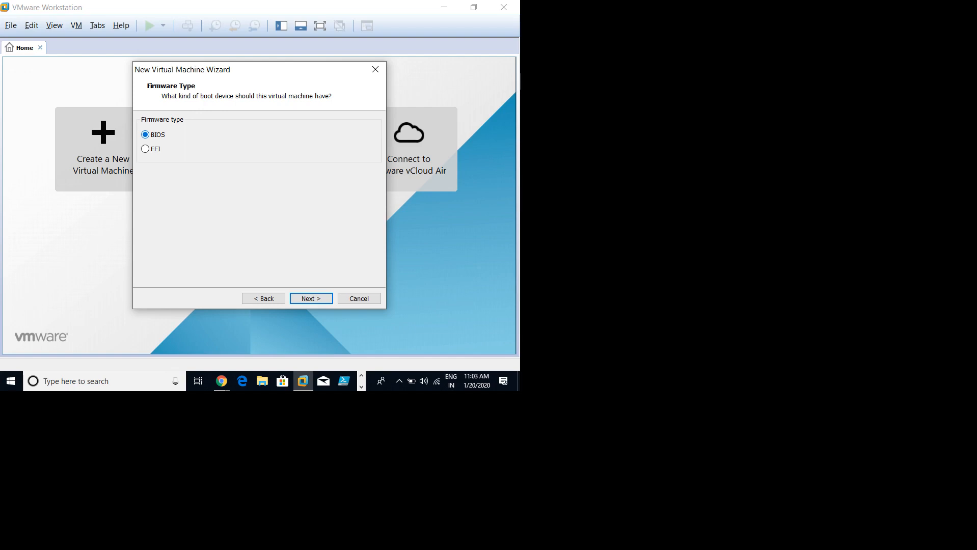
Step: Leave the firmware type at BIOS and advance to the Processor Configuration page
{"action": "key", "text": "Return"}
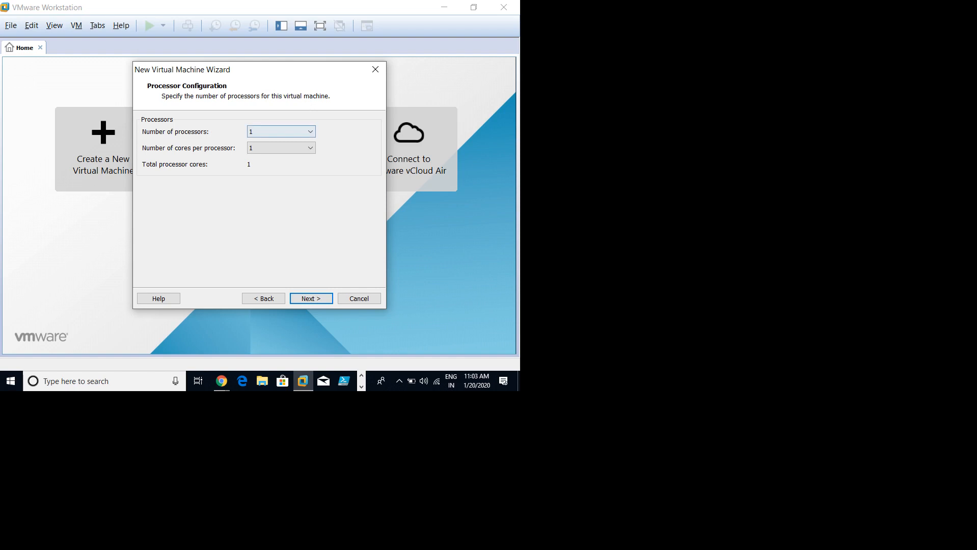
Step: Set 2 processors with 4 cores each (8 cores total) and advance to the Memory page
{"action": "key", "text": "alt+Down"}
{"action": "key", "text": "Down"}
{"action": "key", "text": "Return"}
{"action": "key", "text": "Tab"}
{"action": "key", "text": "Tab"}
{"action": "left_click", "coordinate": [281, 148]}
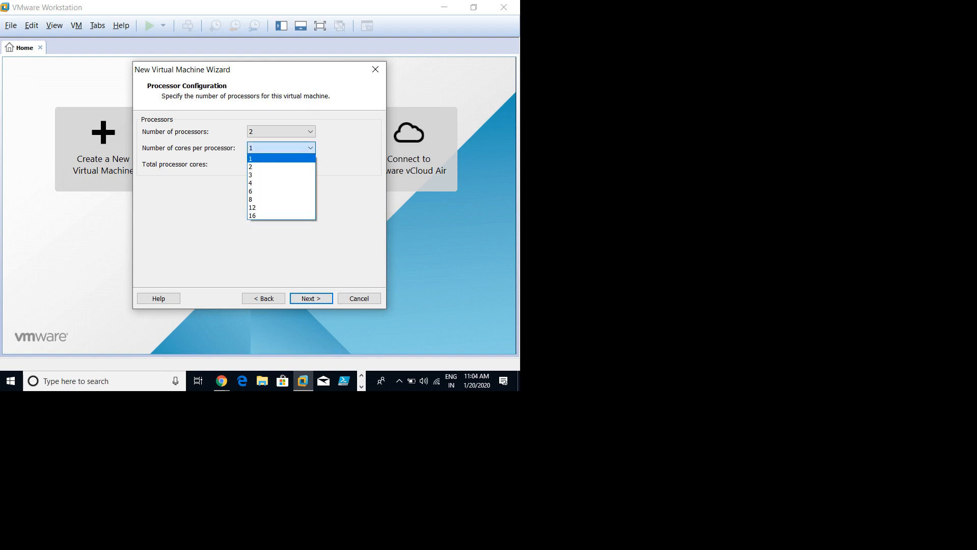
{"action": "left_click", "coordinate": [282, 182]}
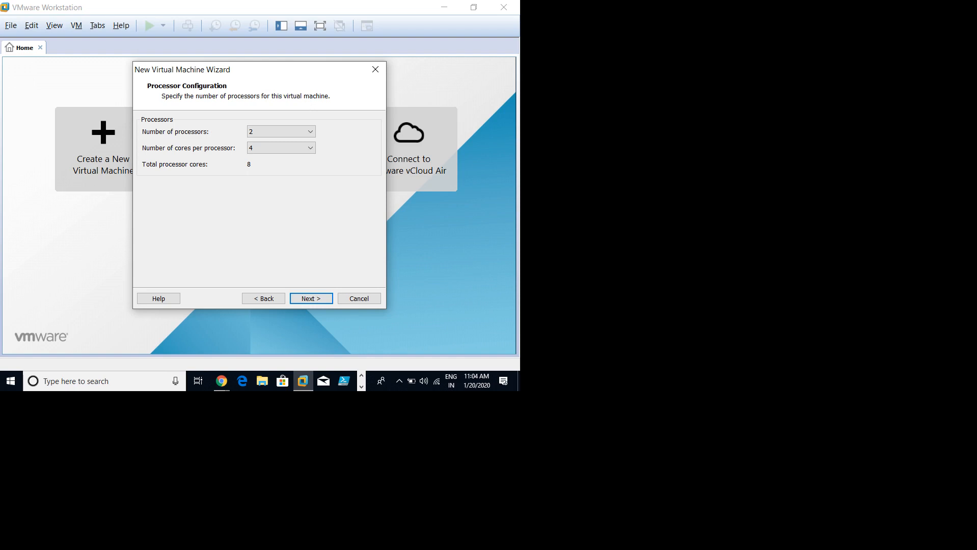
{"action": "key", "text": "Return"}
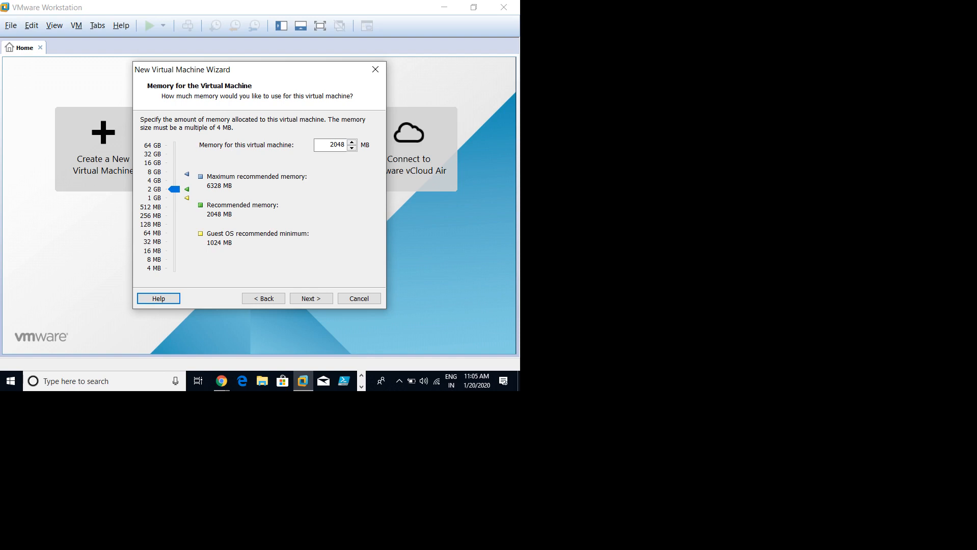
Step: Keep 2048 MB of memory, choose host-only networking, and advance to I/O Controller Types
{"action": "key", "text": "Return"}
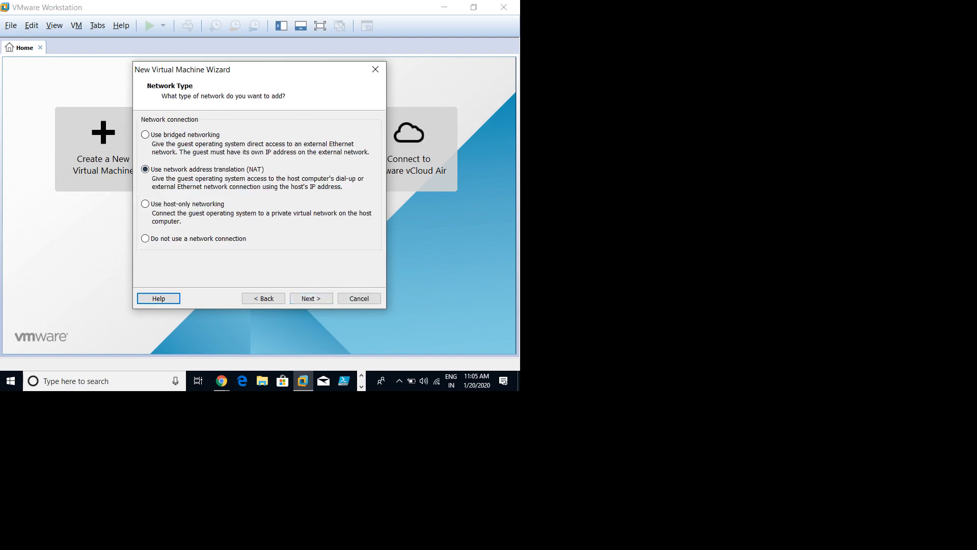
{"action": "left_click", "coordinate": [146, 203]}
{"action": "left_click", "coordinate": [311, 299]}
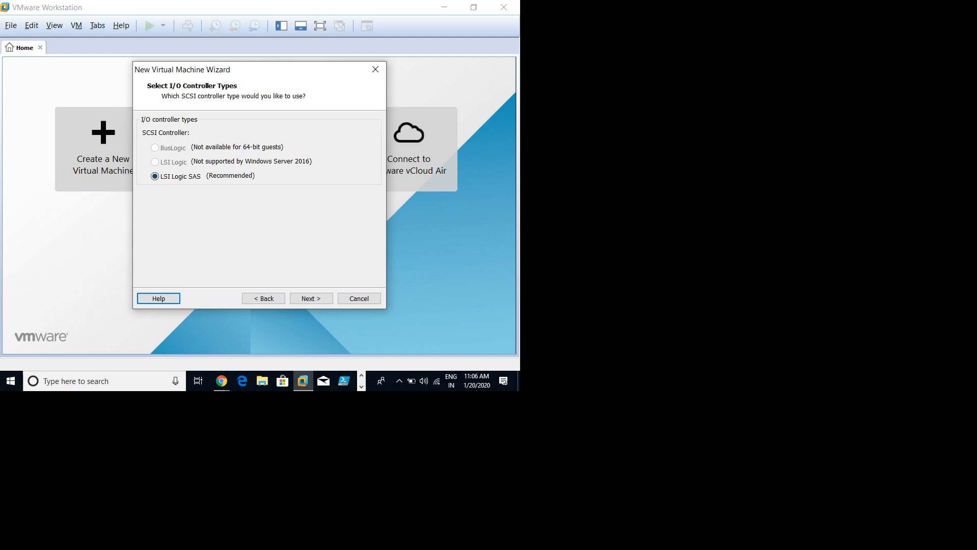
Step: Accept the LSI Logic SAS controller and SCSI disk type to reach Select a Disk
{"action": "key", "text": "Return"}
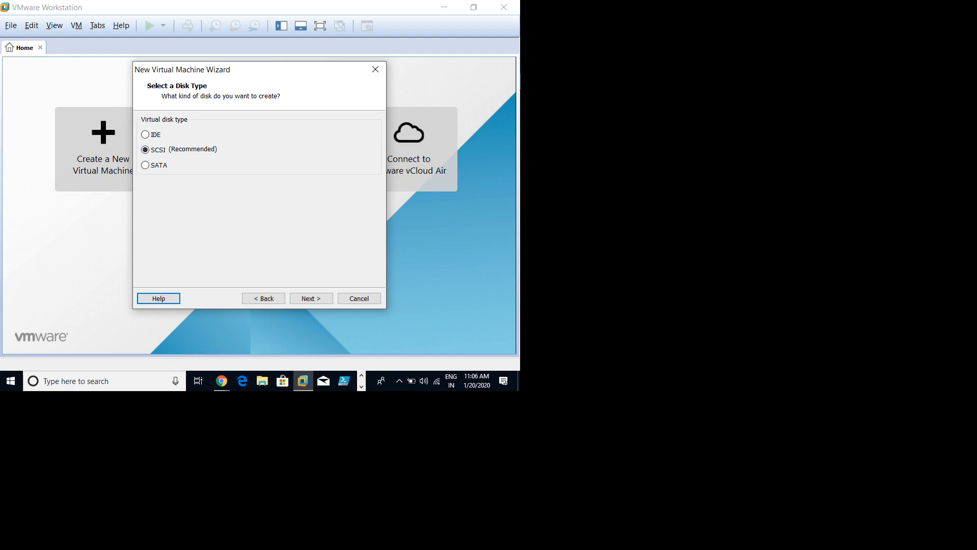
{"action": "left_click", "coordinate": [311, 298]}
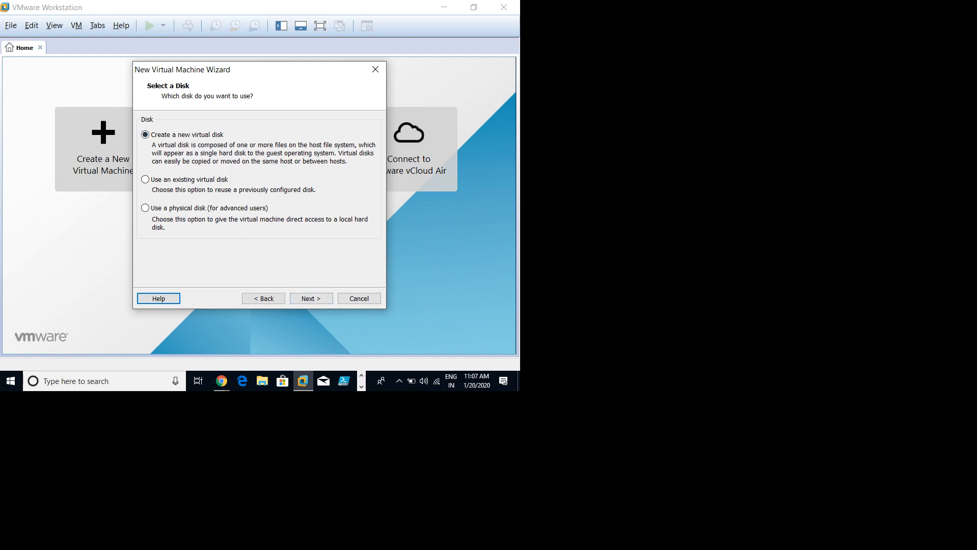
Step: Create a new 40 GB virtual disk stored as a single file
{"action": "left_click", "coordinate": [311, 299]}
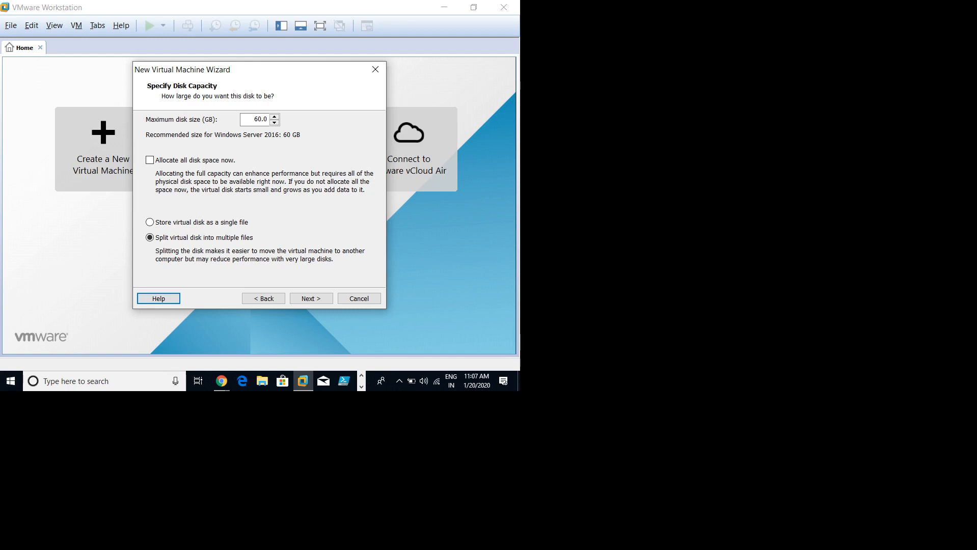
{"action": "key", "text": "Tab"}
{"action": "type", "text": "40"}
{"action": "left_click", "coordinate": [150, 222]}
{"action": "left_click", "coordinate": [311, 299]}
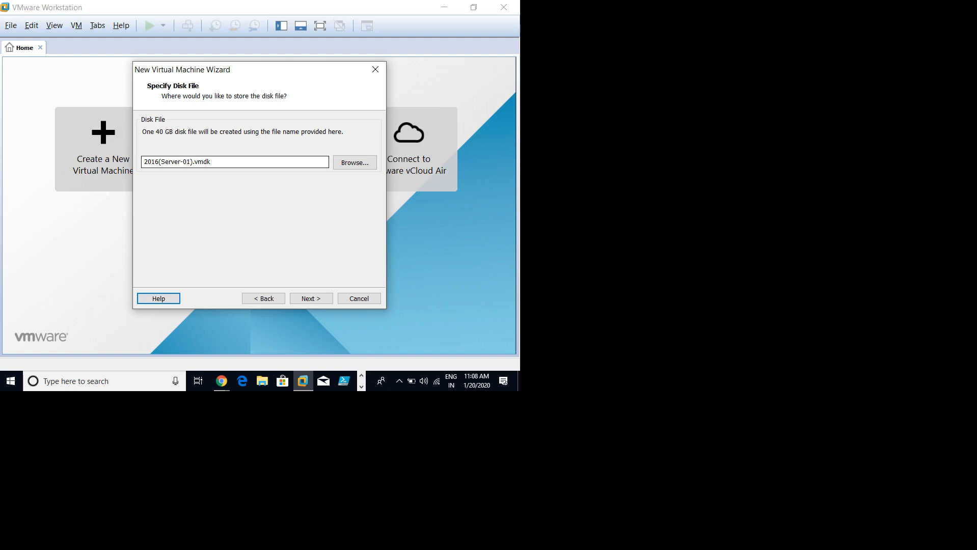
Step: Keep the disk file name 2016(Server-01).vmdk and advance to the Ready to Create summary
{"action": "key", "text": "ctrl+shift+Left"}
{"action": "key", "text": "End"}
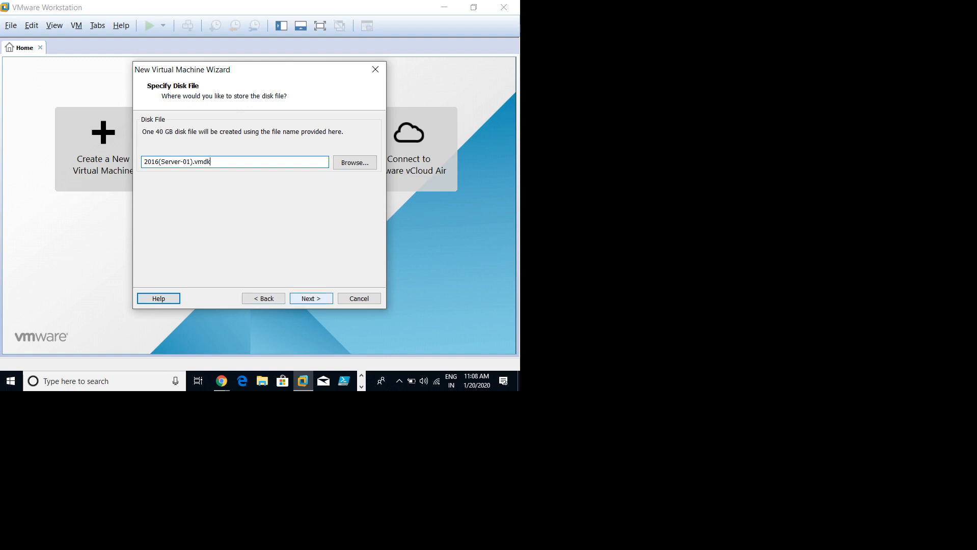
{"action": "key", "text": "Return"}
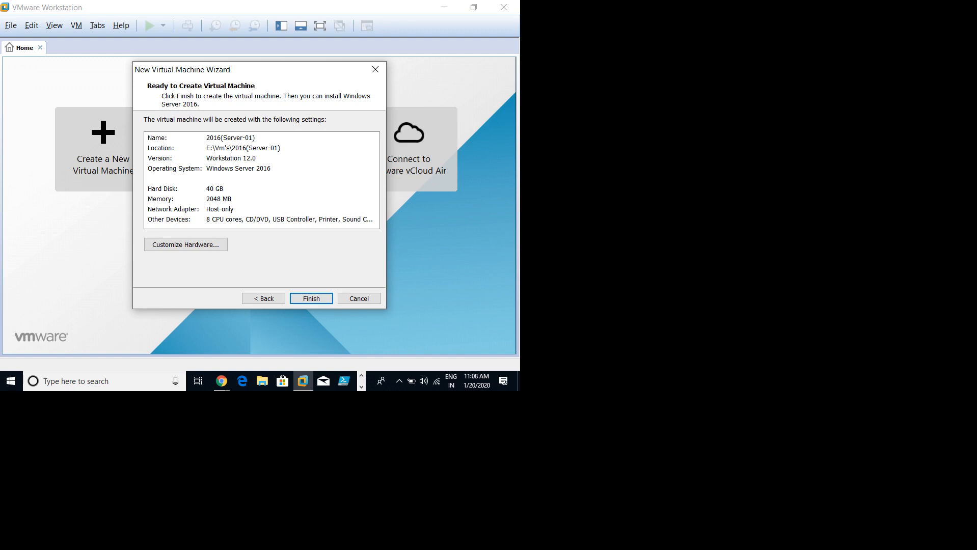
Step: Finish the wizard, creating 2016(Server-01) with 2048 MB memory, 8 cores and a 40 GB disk
{"action": "left_click", "coordinate": [312, 298]}
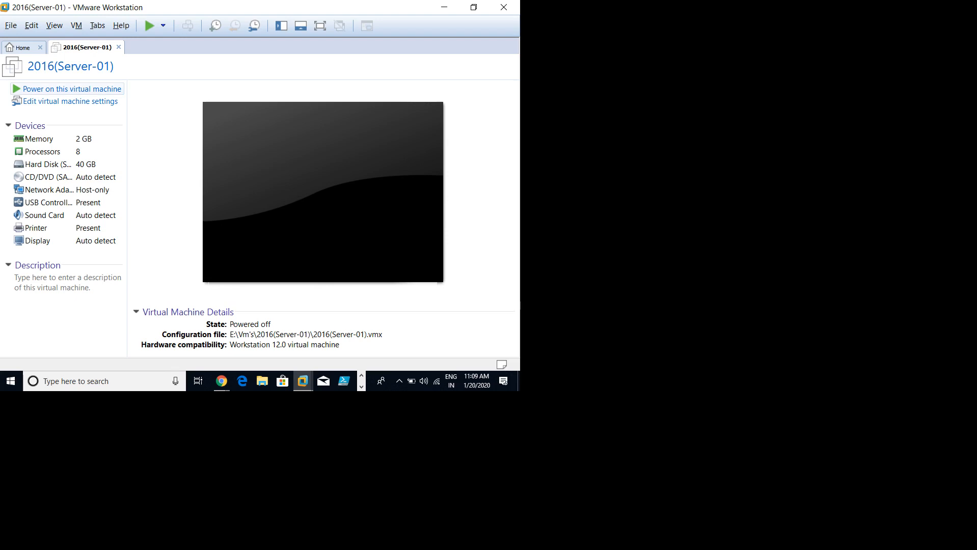
Step: Power on 2016(Server-01), cancel its PXE network boot with Escape, and release input to the host
{"action": "left_click", "coordinate": [72, 89]}
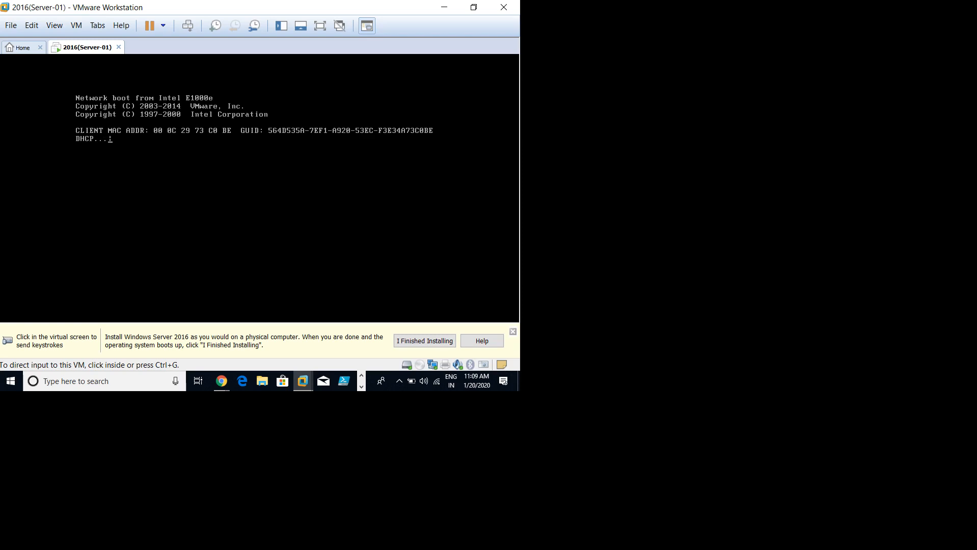
{"action": "key", "text": "ctrl+g"}
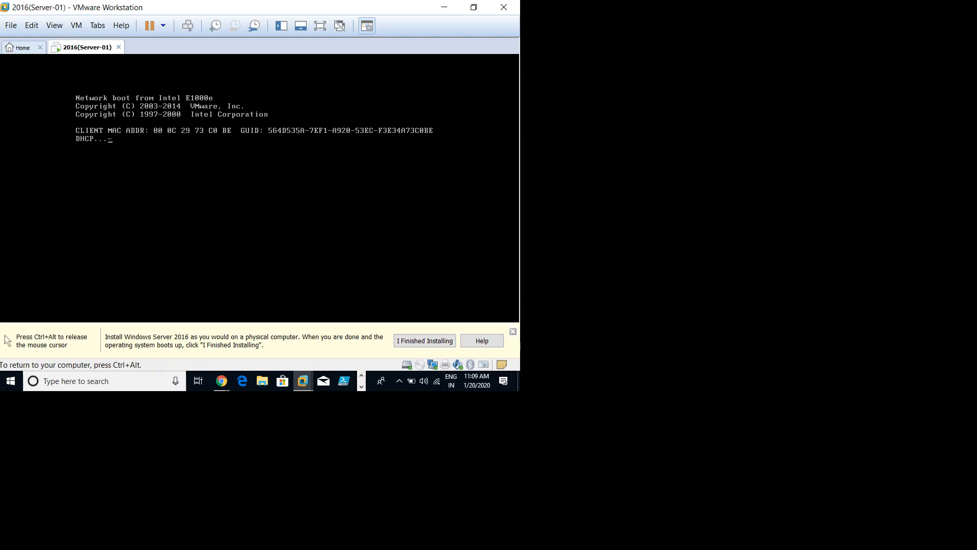
{"action": "key", "text": "Escape"}
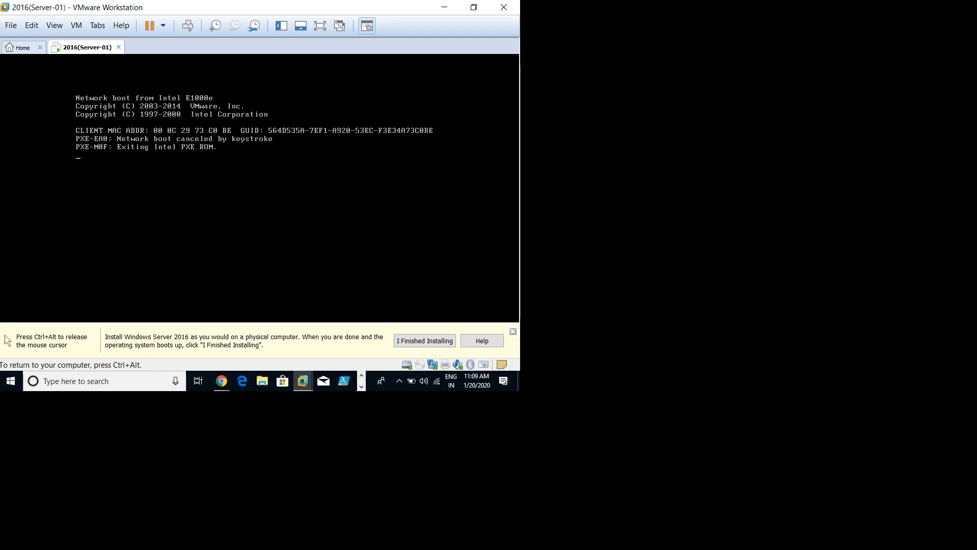
{"action": "key", "text": "ctrl+alt"}
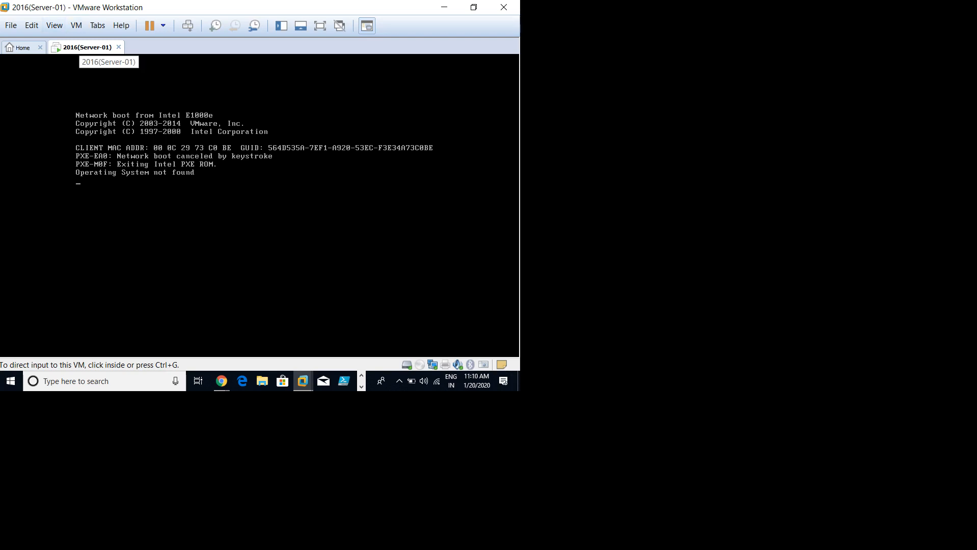
Step: Power off 2016(Server-01) through its tab's Power > Power Off menu
{"action": "right_click", "coordinate": [80, 47]}
{"action": "mouse_move", "coordinate": [117, 68]}
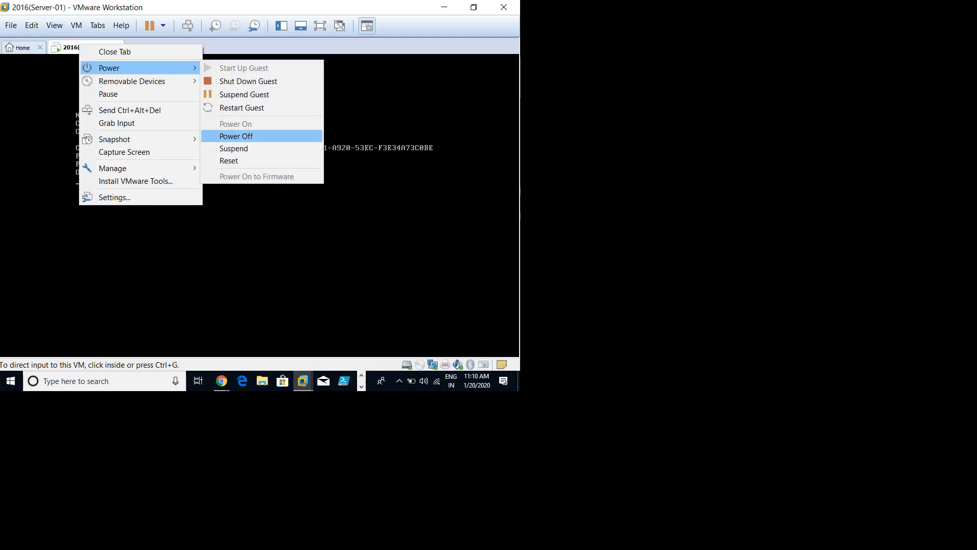
{"action": "left_click", "coordinate": [236, 136]}
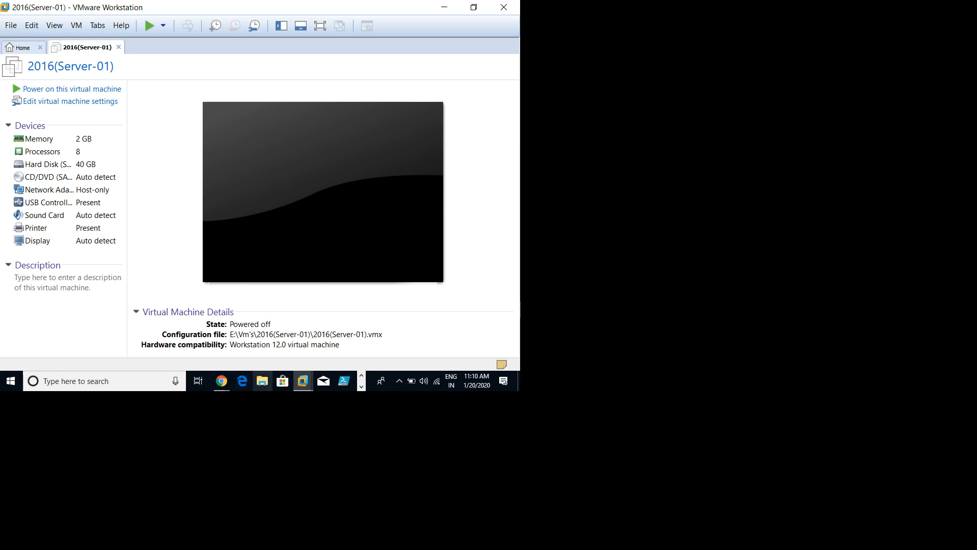
Step: Locate the Windows Server 2016 Datacenter evaluation ISO in E:\Data\Images, then close File Explorer
{"action": "left_click", "coordinate": [262, 381]}
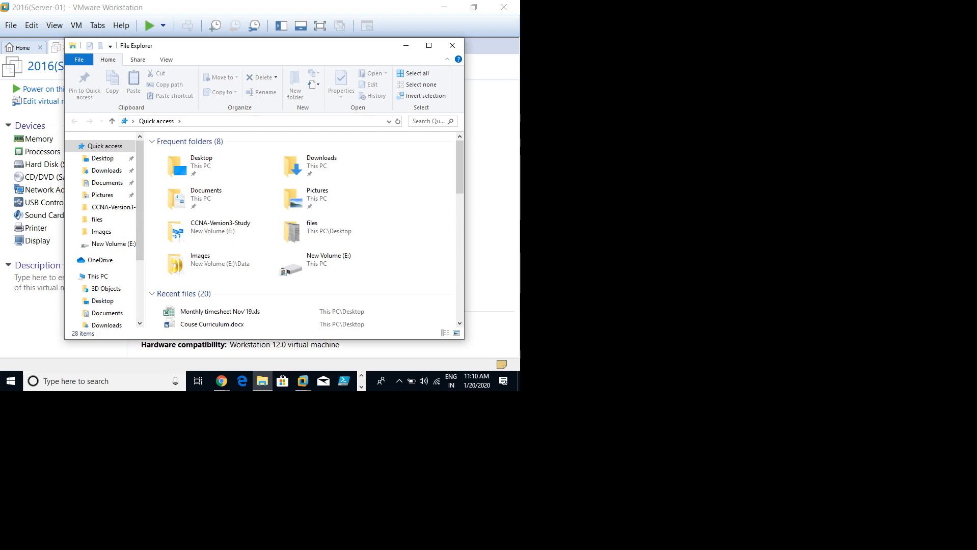
{"action": "left_click_drag", "start_coordinate": [266, 48], "coordinate": [286, 29]}
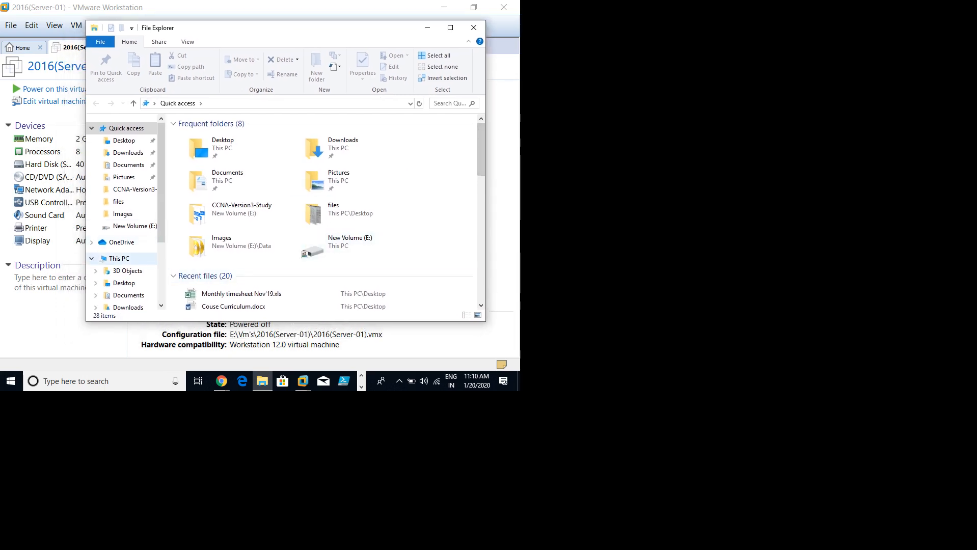
{"action": "left_click", "coordinate": [119, 258]}
{"action": "scroll", "coordinate": [300, 285], "scroll_direction": "down", "scroll_amount": 1}
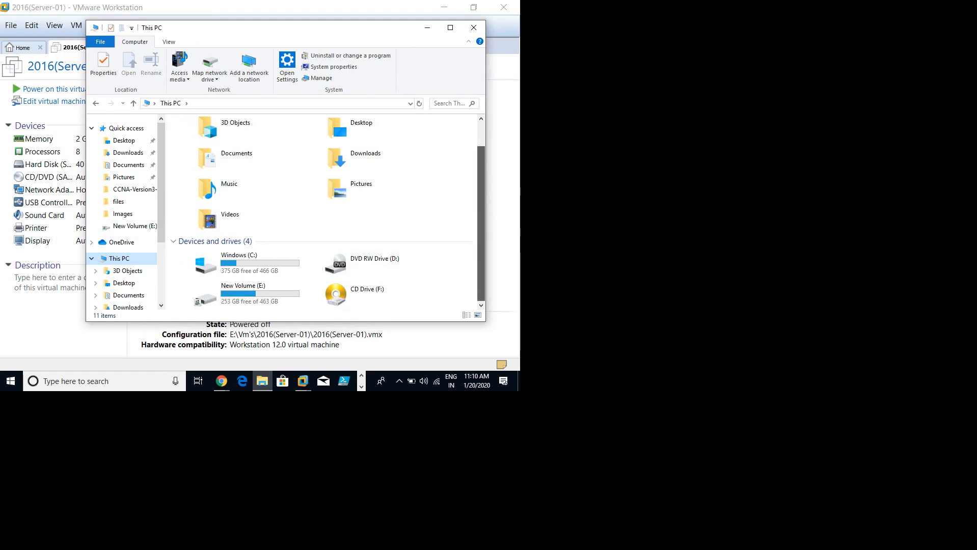
{"action": "double_click", "coordinate": [239, 293]}
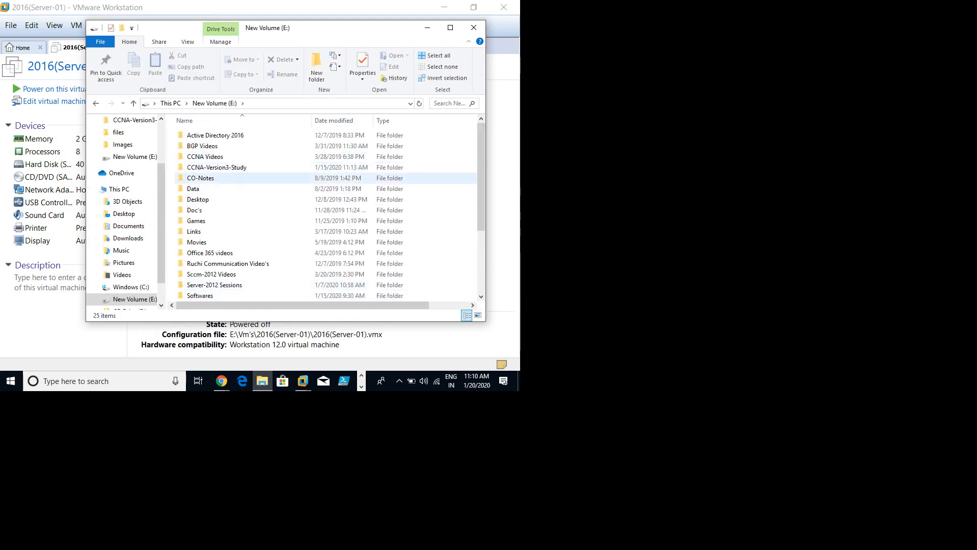
{"action": "double_click", "coordinate": [193, 188]}
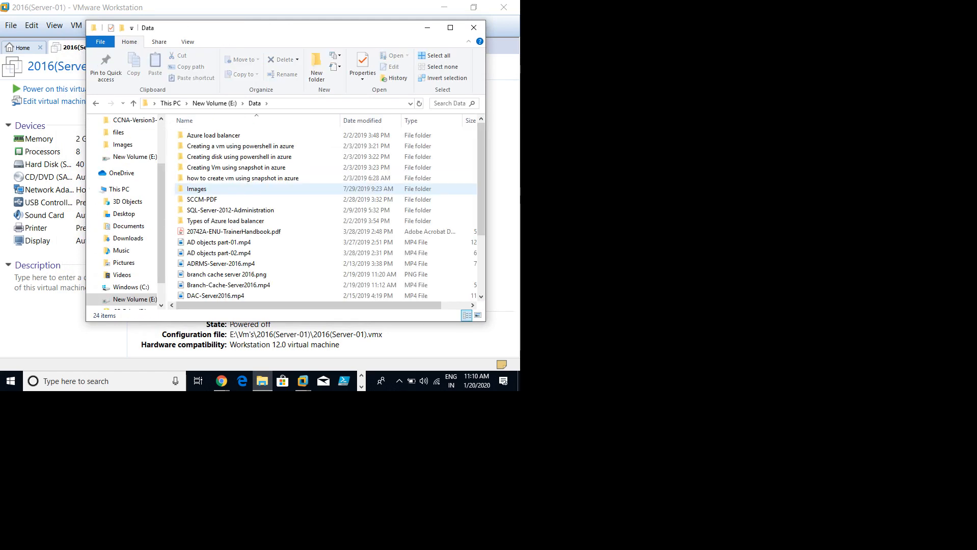
{"action": "double_click", "coordinate": [194, 188]}
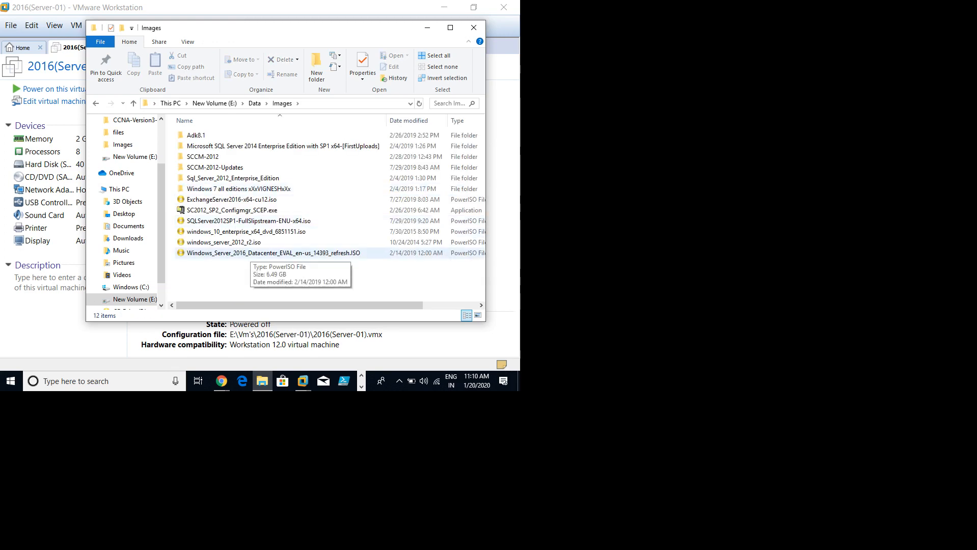
{"action": "left_click", "coordinate": [244, 252]}
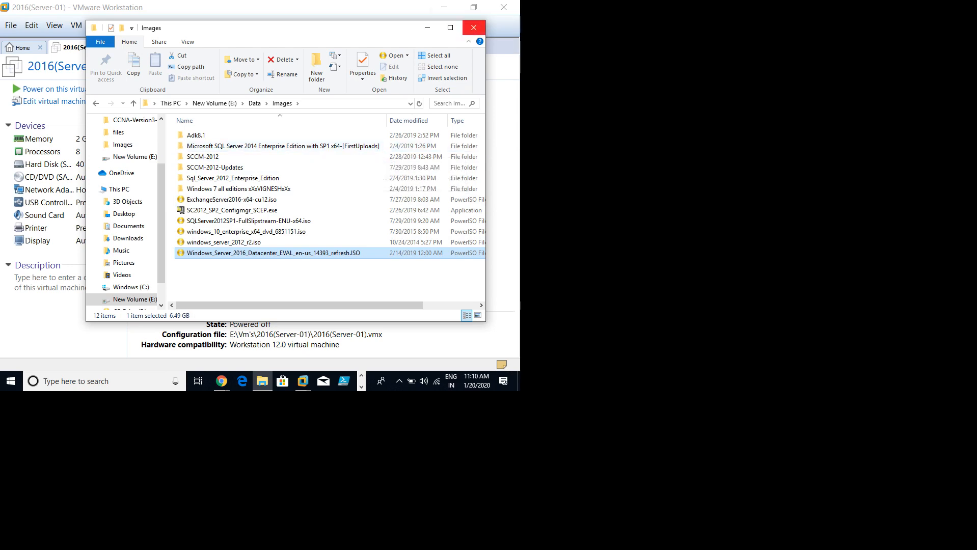
{"action": "left_click", "coordinate": [474, 28]}
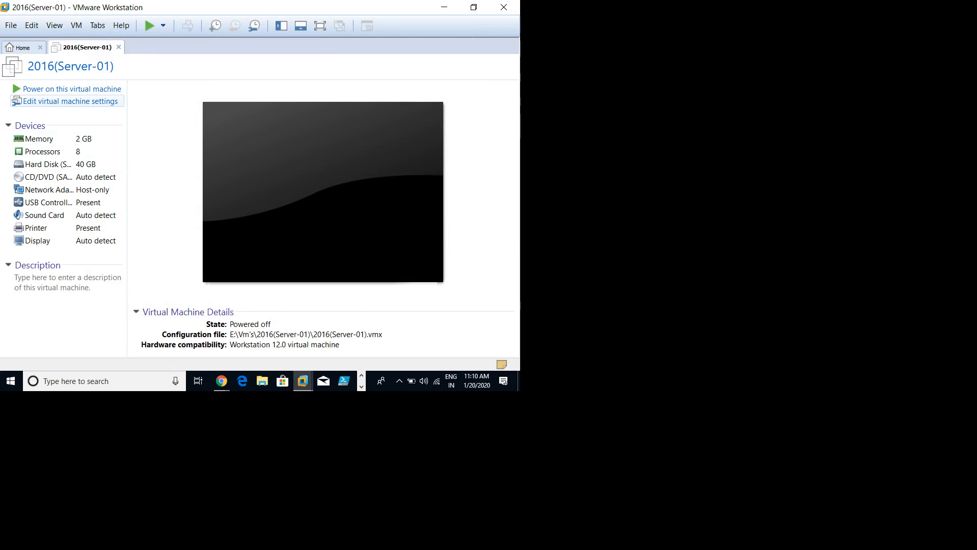
Step: Open 2016(Server-01)'s settings, review Memory and Processors, and select the CD/DVD (SATA) drive
{"action": "left_click", "coordinate": [70, 100]}
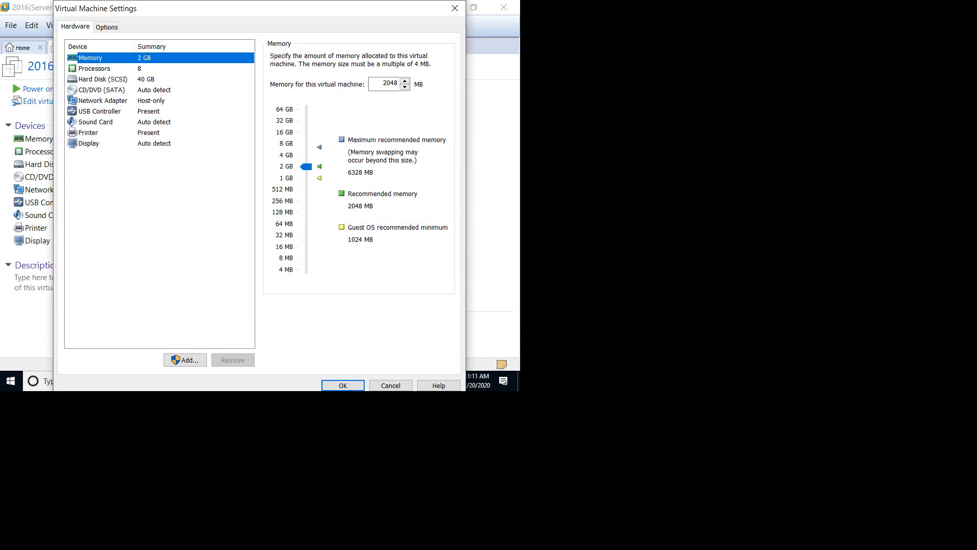
{"action": "left_click", "coordinate": [101, 90]}
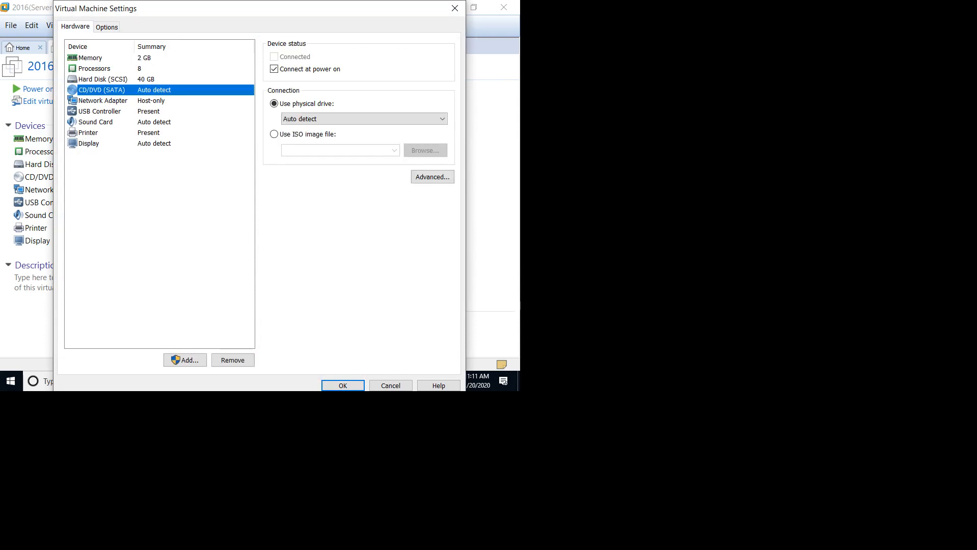
{"action": "left_click", "coordinate": [454, 8]}
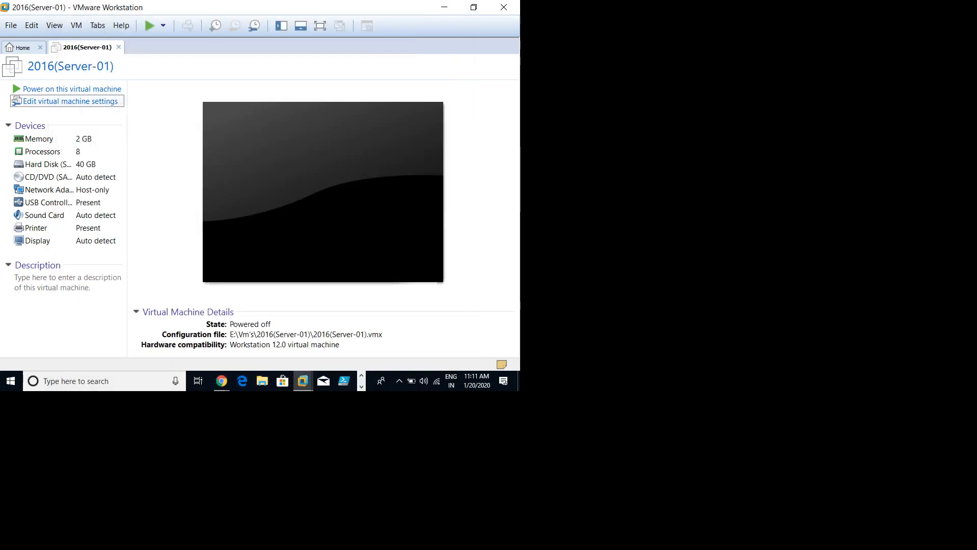
{"action": "key", "text": "Return"}
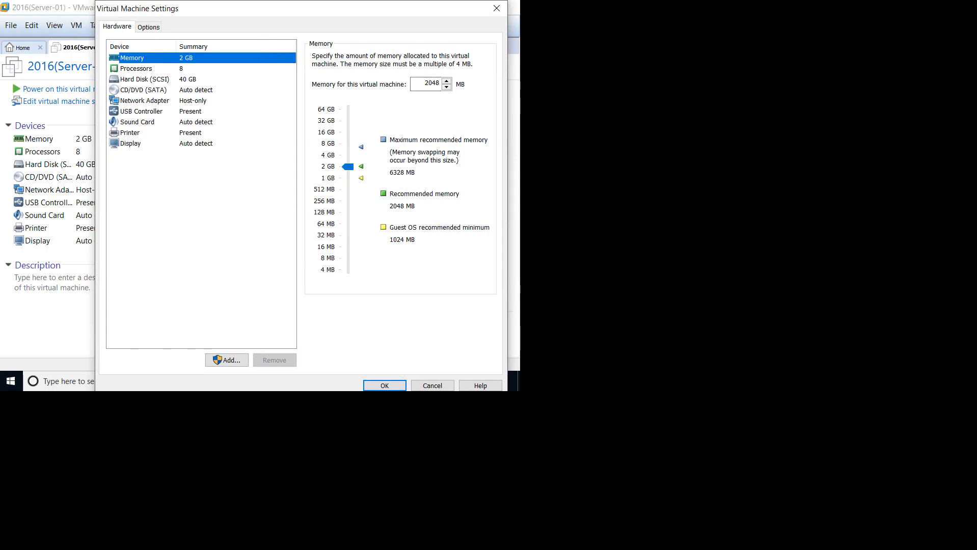
{"action": "left_click", "coordinate": [136, 69]}
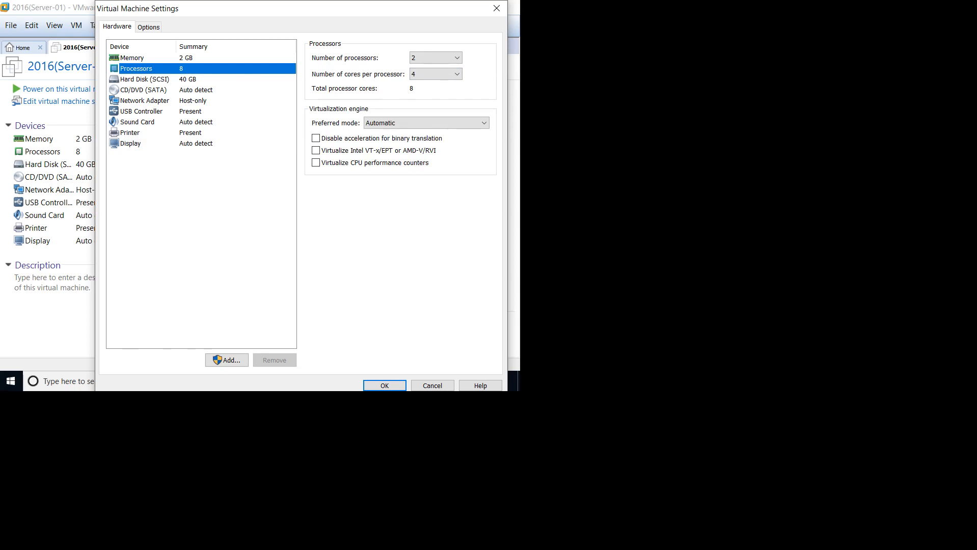
{"action": "left_click", "coordinate": [143, 89]}
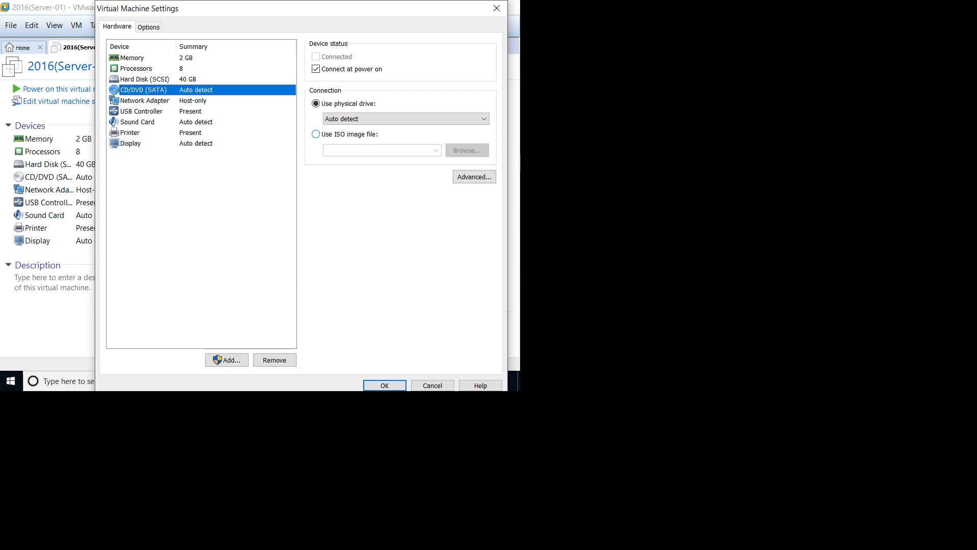
Step: Point the CD/DVD drive to the Windows_Server_2016 ISO in E:\Data\Images and save
{"action": "left_click", "coordinate": [316, 134]}
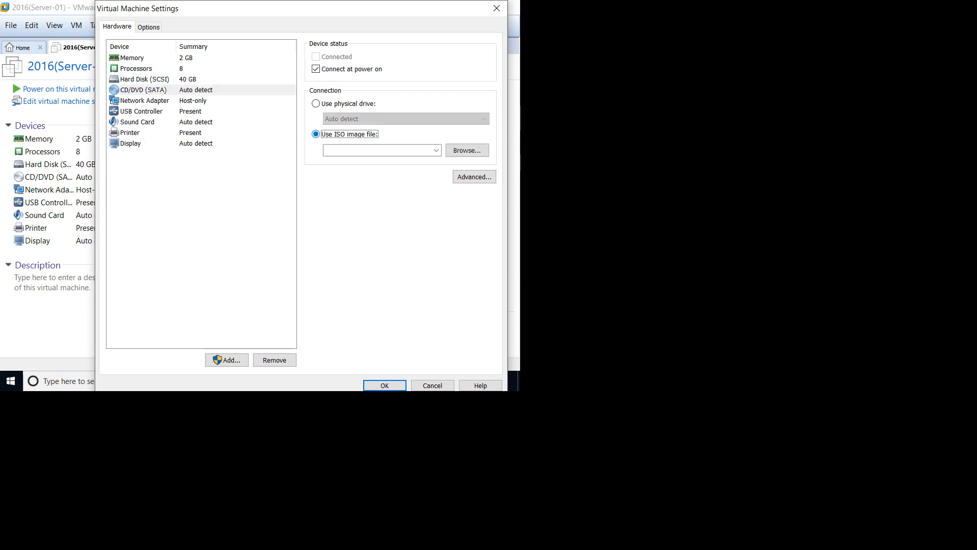
{"action": "left_click", "coordinate": [467, 150]}
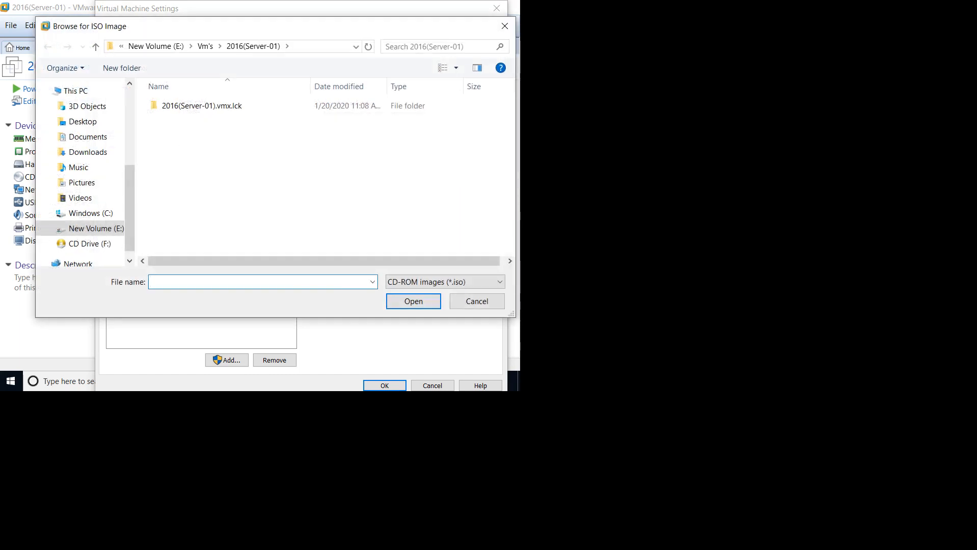
{"action": "left_click", "coordinate": [90, 228]}
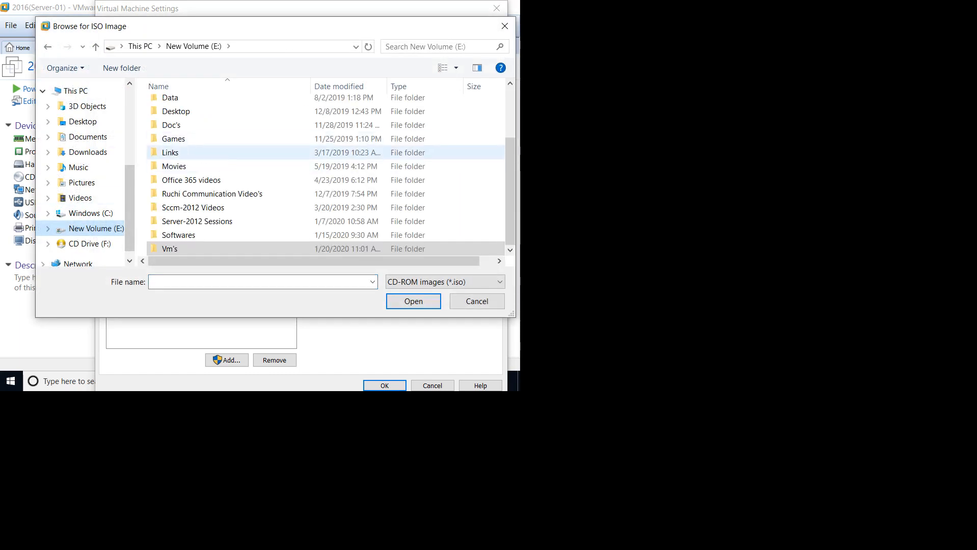
{"action": "double_click", "coordinate": [170, 98]}
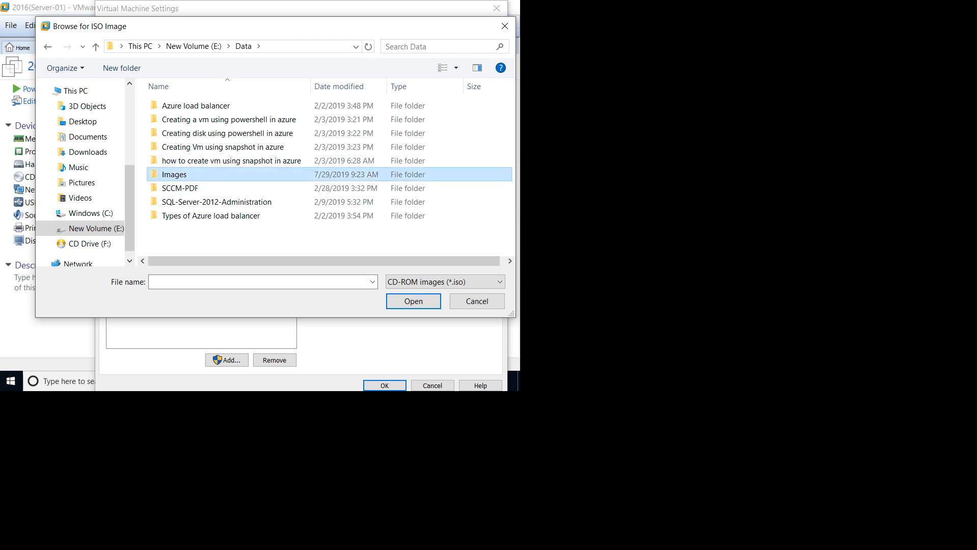
{"action": "double_click", "coordinate": [175, 174]}
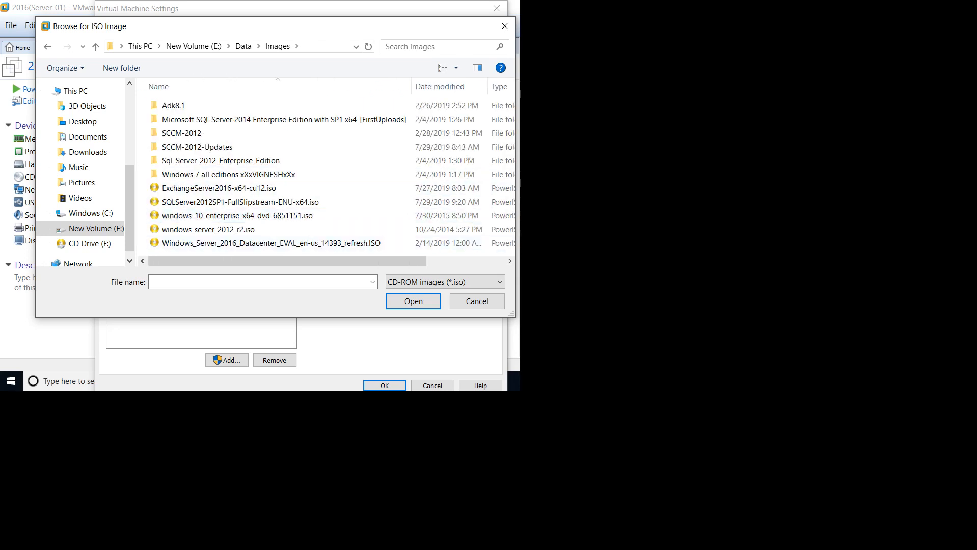
{"action": "left_click", "coordinate": [270, 243]}
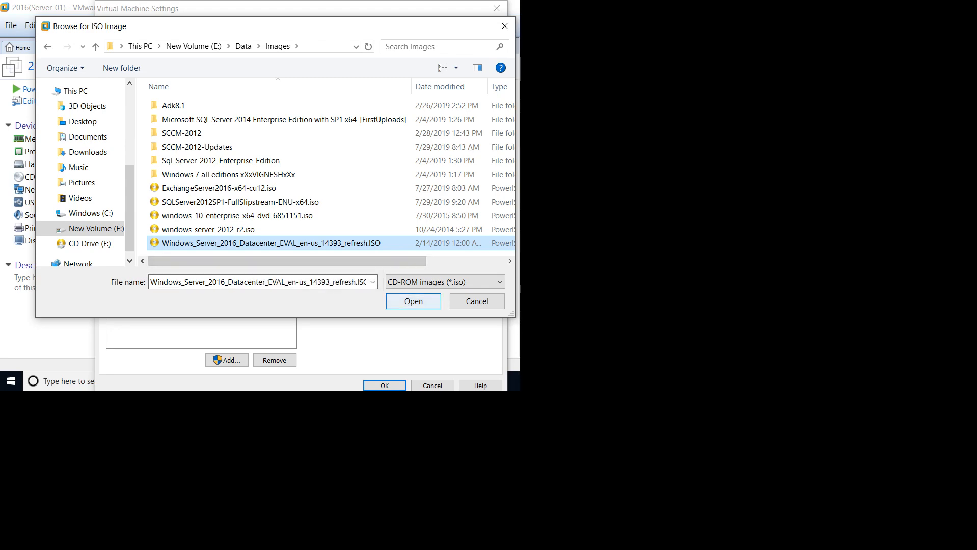
{"action": "key", "text": "Return"}
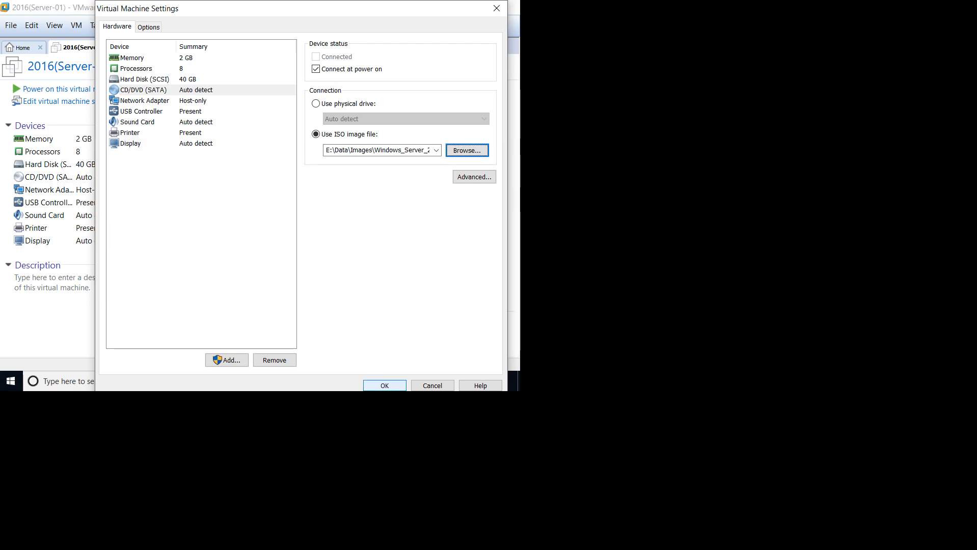
{"action": "left_click", "coordinate": [384, 386]}
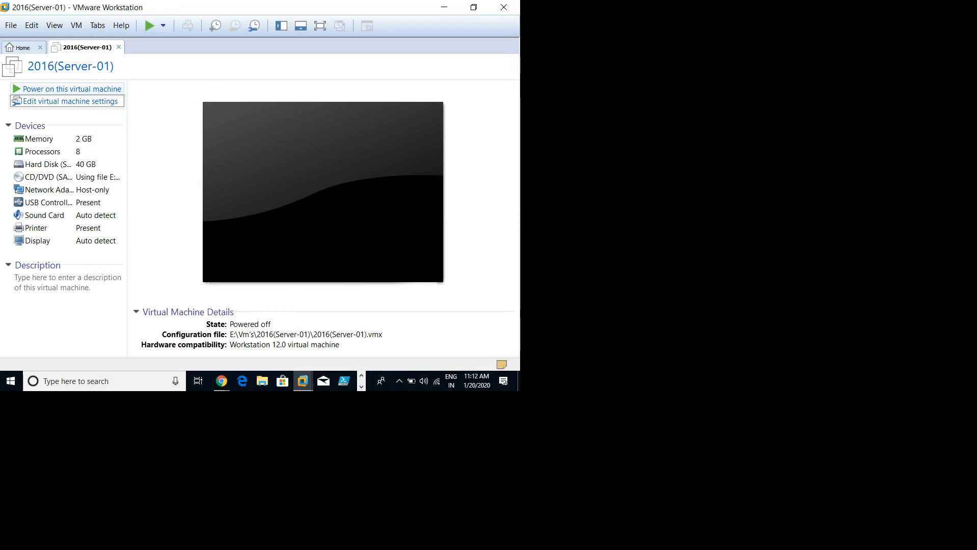
Step: Power on 2016(Server-01) so it boots from the ISO into Windows Server 2016 Setup
{"action": "left_click", "coordinate": [72, 88]}
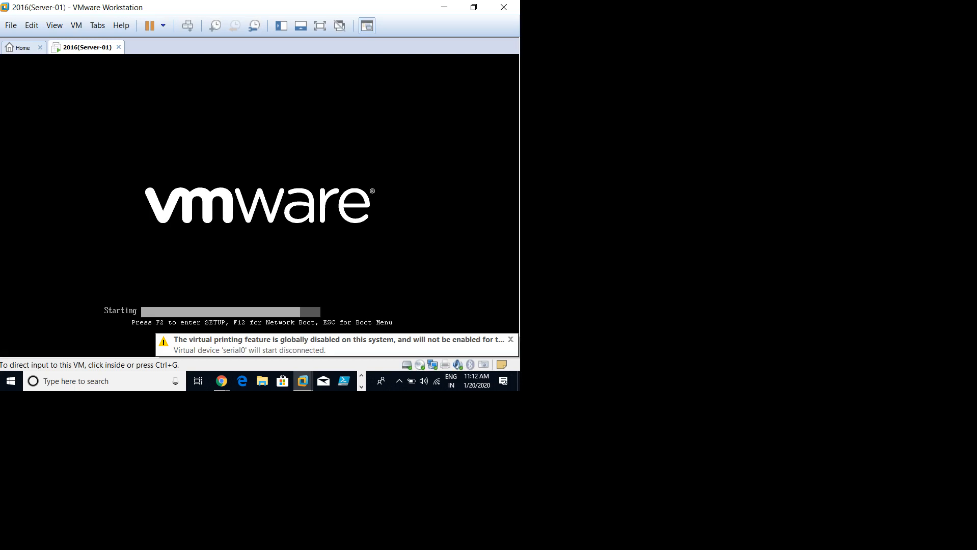
{"action": "key", "text": "ctrl+g"}
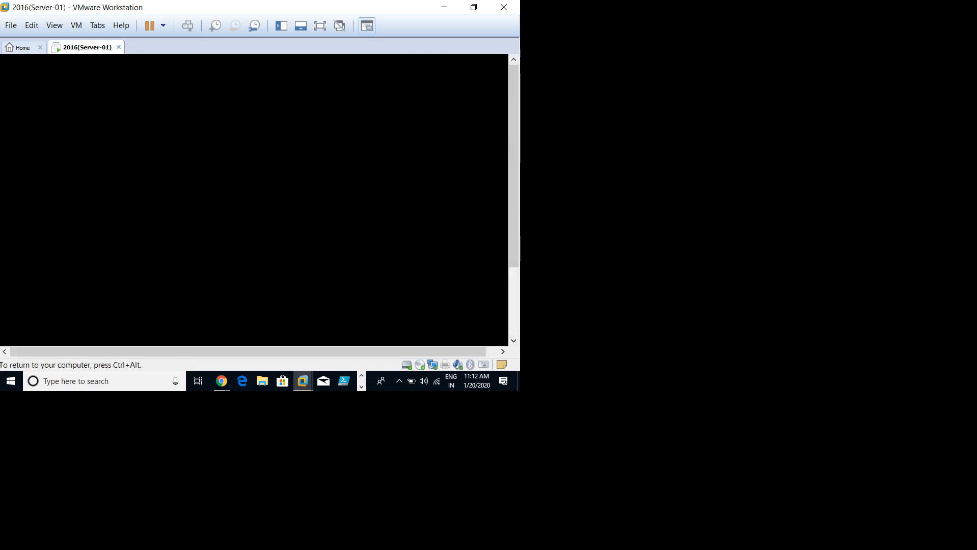
{"action": "key", "text": "ctrl+alt"}
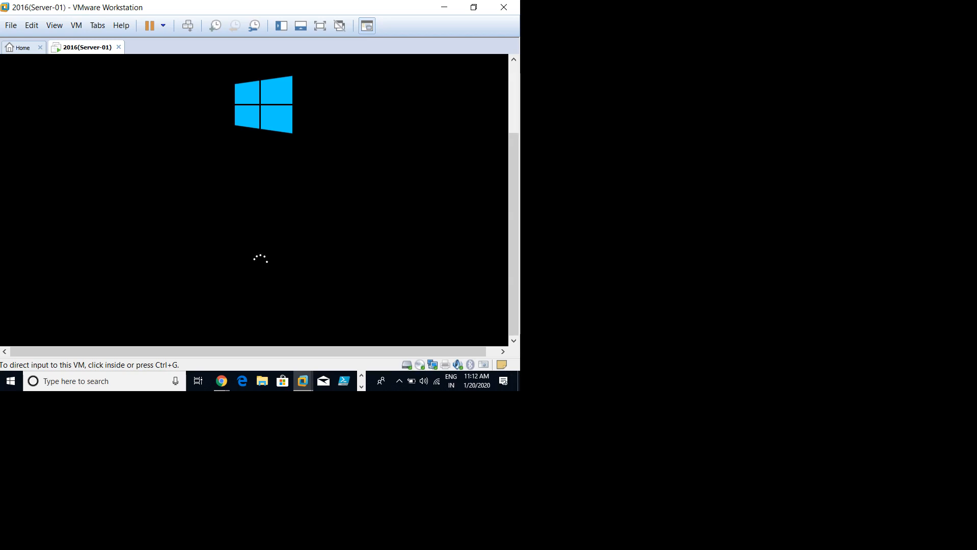
{"action": "key", "text": "alt+v"}
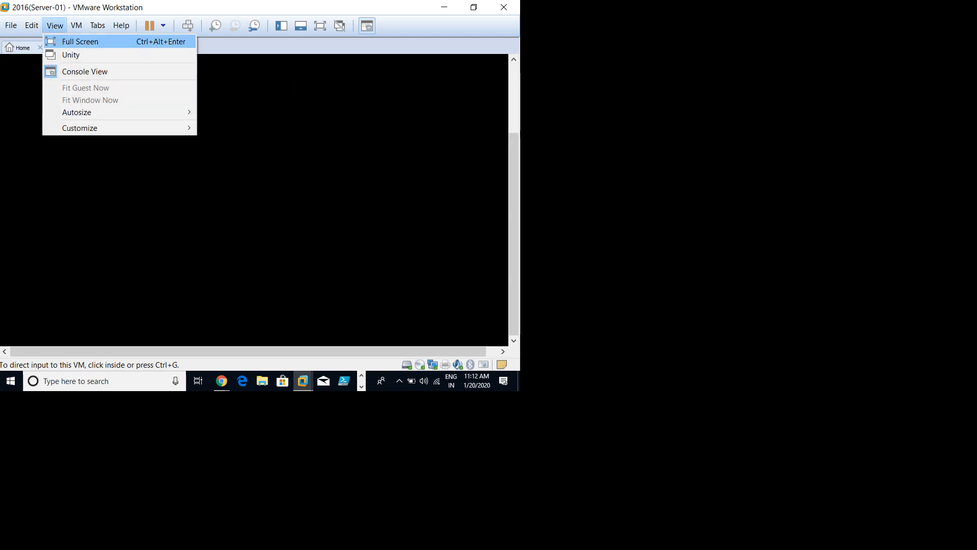
{"action": "key", "text": "Escape"}
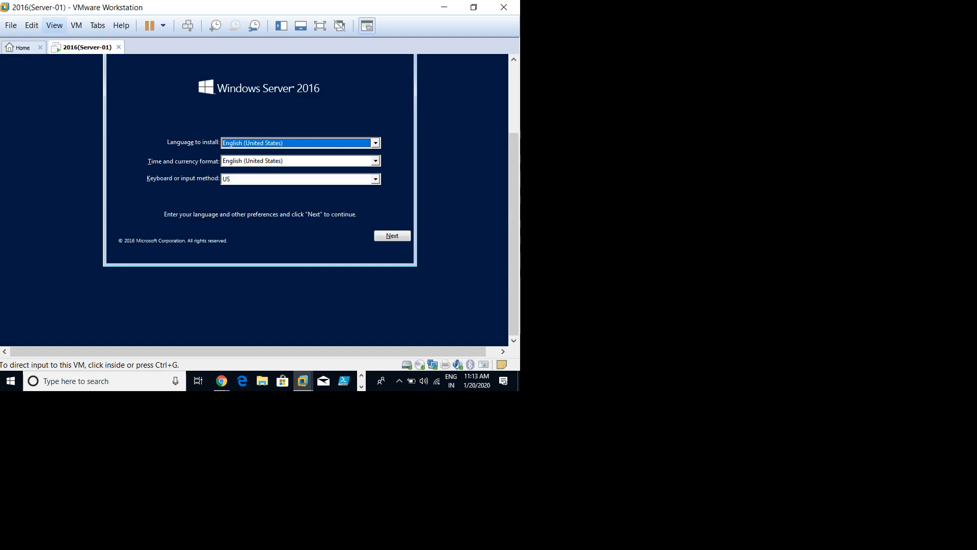
{"action": "key", "text": "alt+v"}
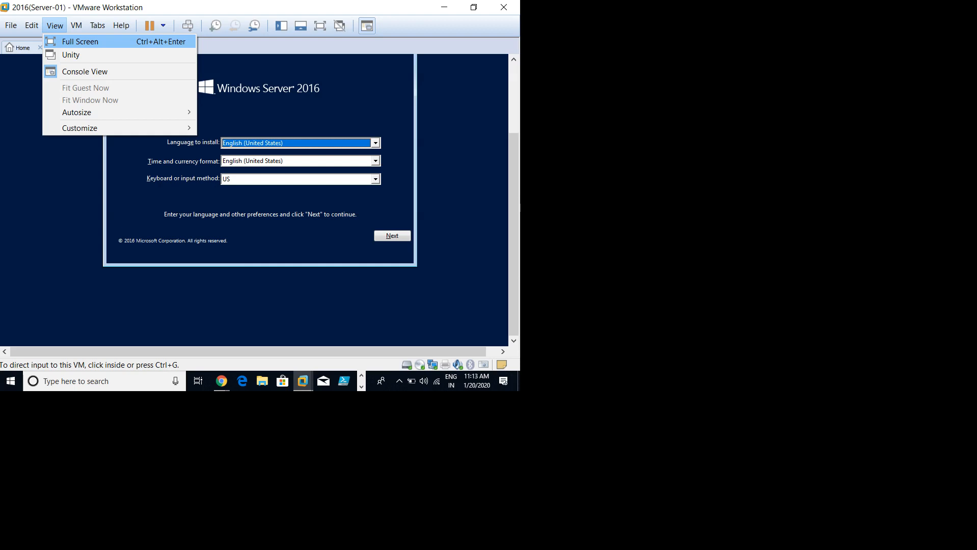
Step: Switch the VM console to full screen with Ctrl+Alt+Enter and nudge the Setup window upward
{"action": "left_click", "coordinate": [370, 112]}
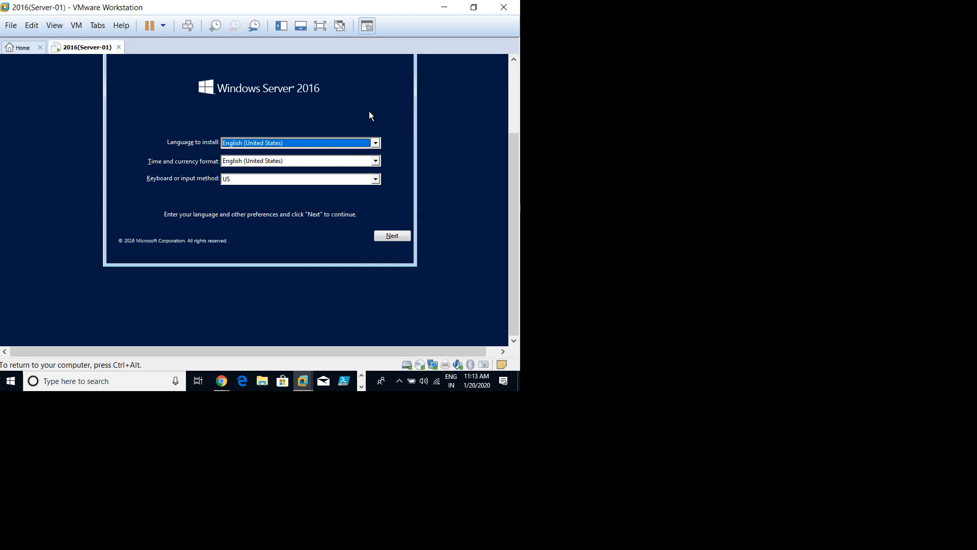
{"action": "key", "text": "ctrl+alt+Return"}
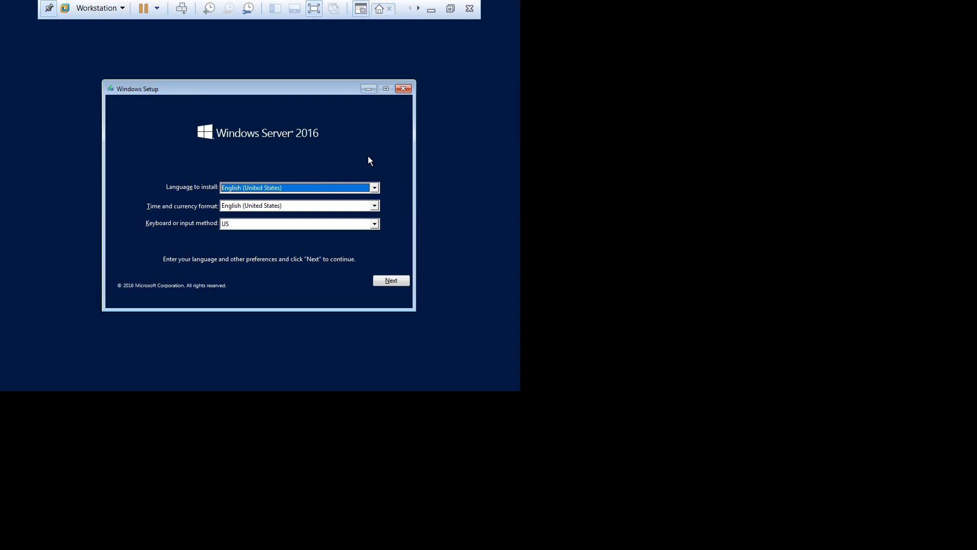
{"action": "key", "text": "ctrl+alt+Return"}
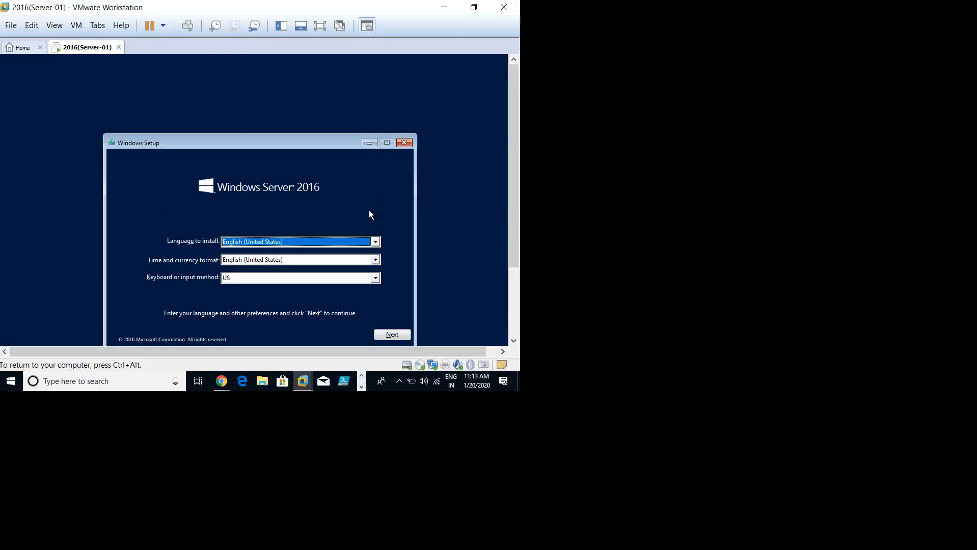
{"action": "key", "text": "ctrl+alt+Return"}
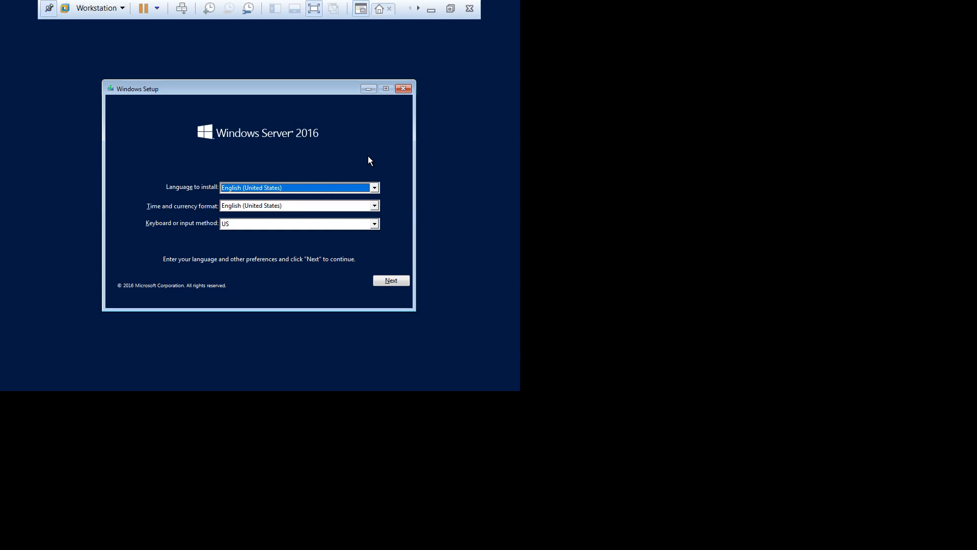
{"action": "left_click_drag", "start_coordinate": [202, 91], "coordinate": [215, 65]}
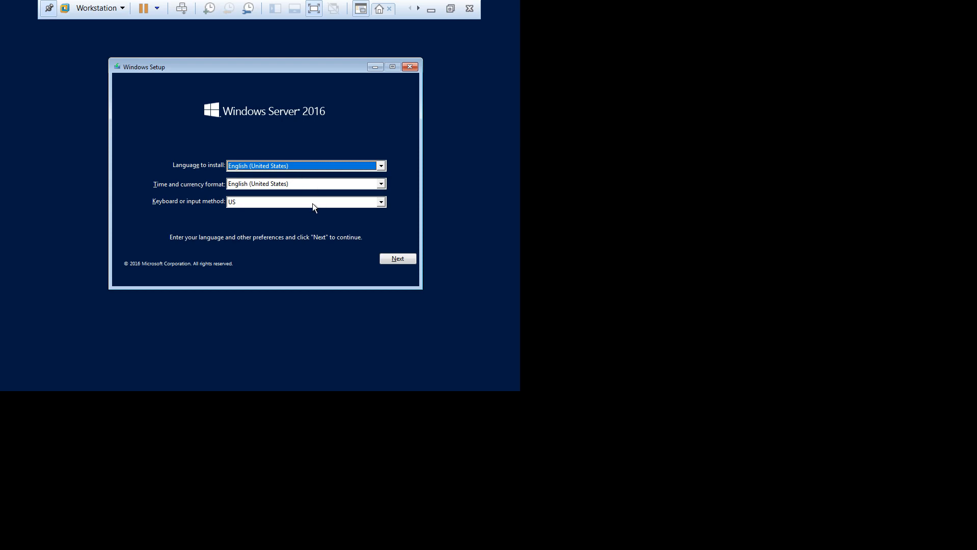
Step: Keep the English (United States) language defaults and start Install now
{"action": "left_click", "coordinate": [399, 258]}
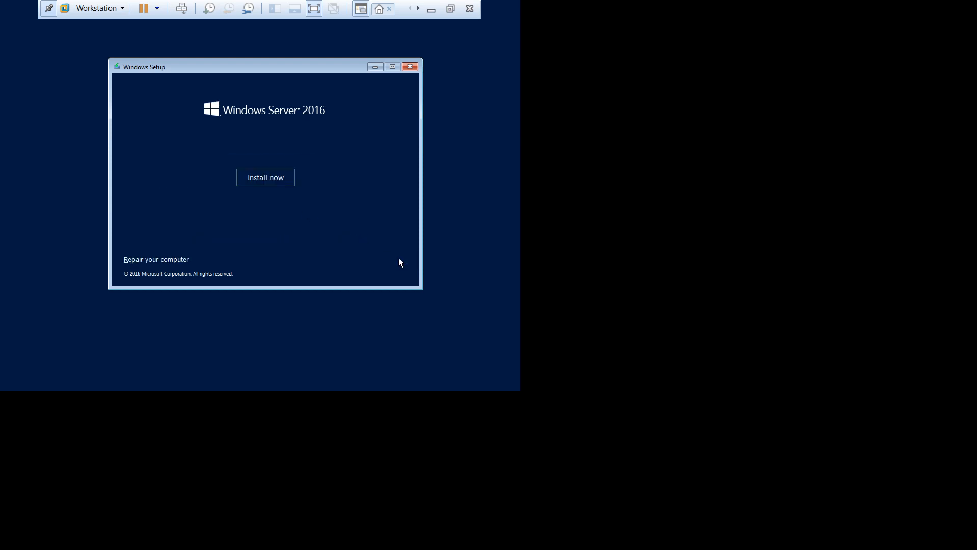
{"action": "left_click", "coordinate": [272, 177]}
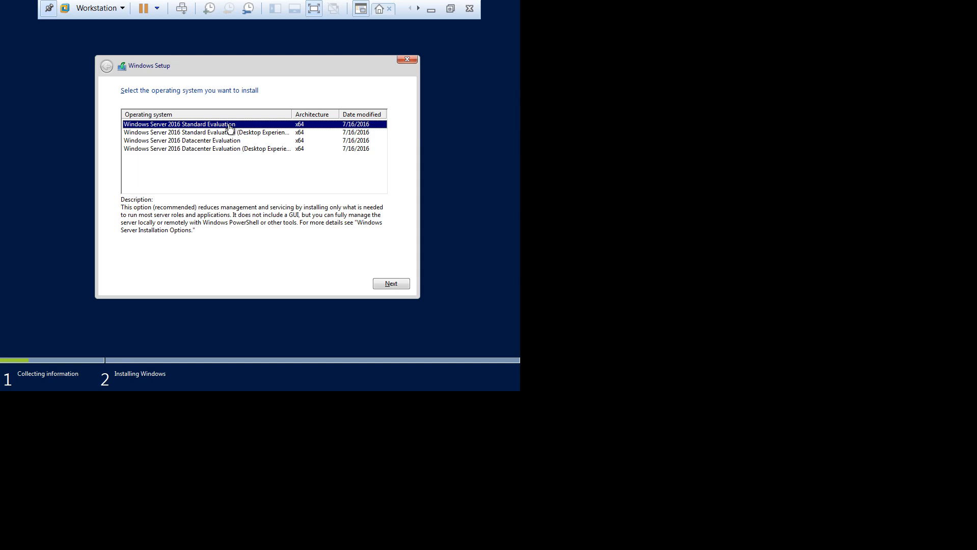
Step: Widen the Operating system column and compare the Datacenter Desktop Experience and Datacenter Evaluation descriptions
{"action": "left_click_drag", "start_coordinate": [289, 115], "coordinate": [296, 115]}
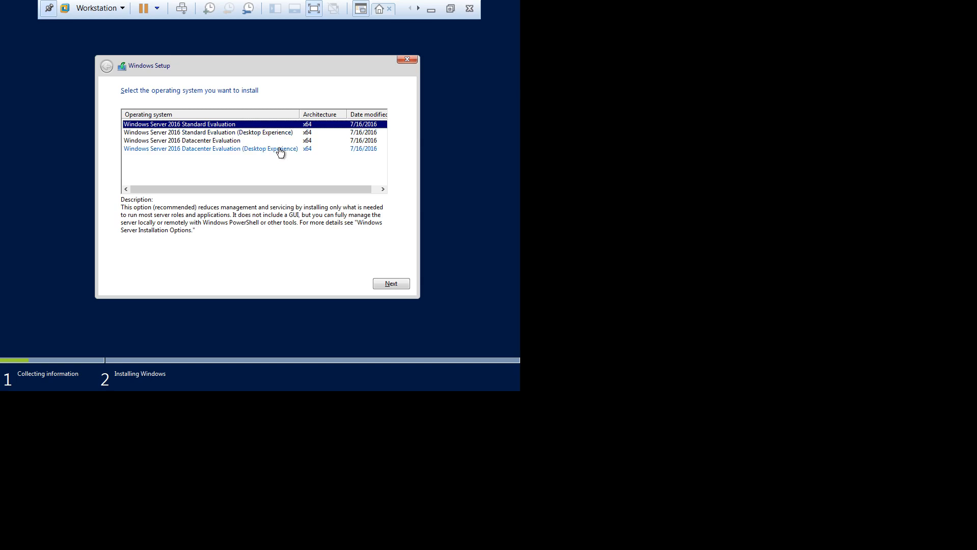
{"action": "left_click", "coordinate": [209, 150]}
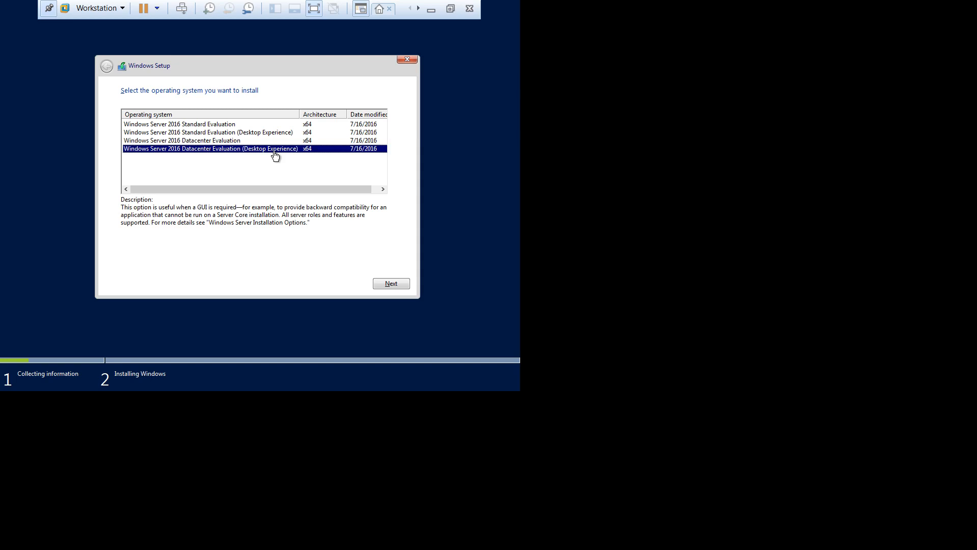
{"action": "left_click", "coordinate": [231, 141]}
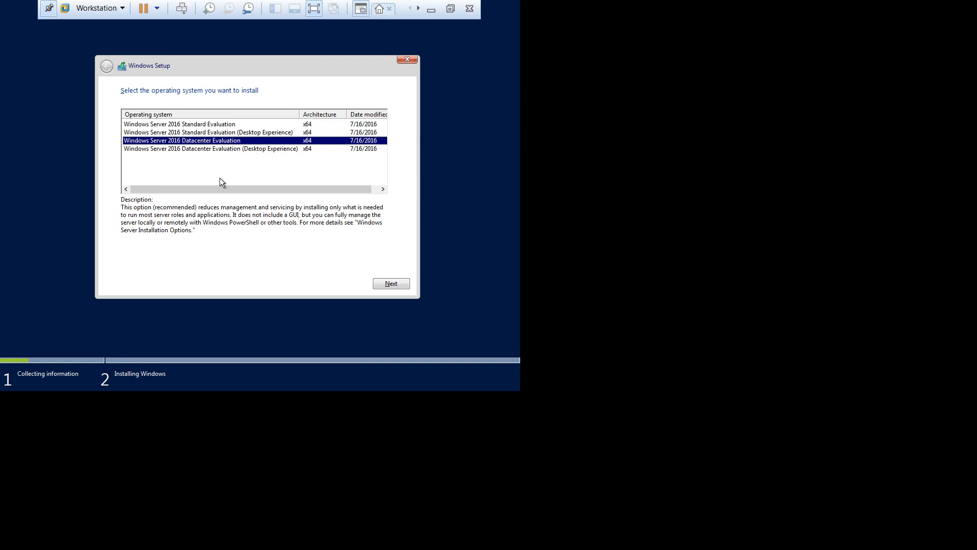
Step: Pick the Datacenter Evaluation (Desktop Experience) edition and proceed to the license terms
{"action": "left_click", "coordinate": [224, 152]}
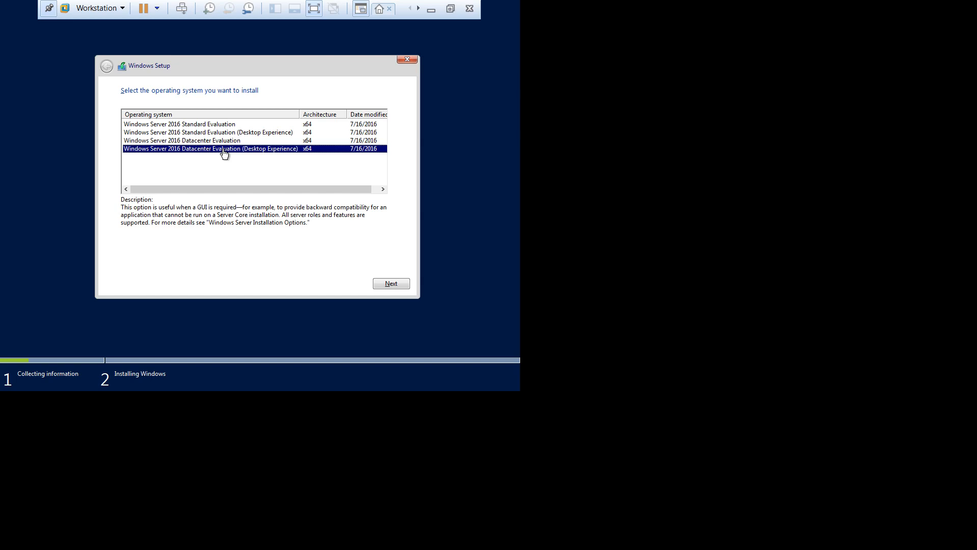
{"action": "left_click", "coordinate": [221, 160]}
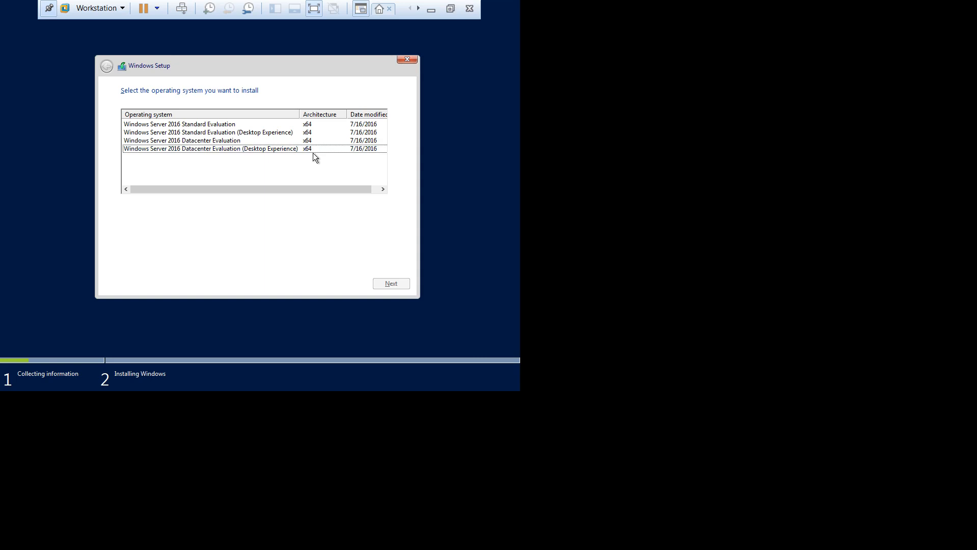
{"action": "left_click", "coordinate": [291, 150]}
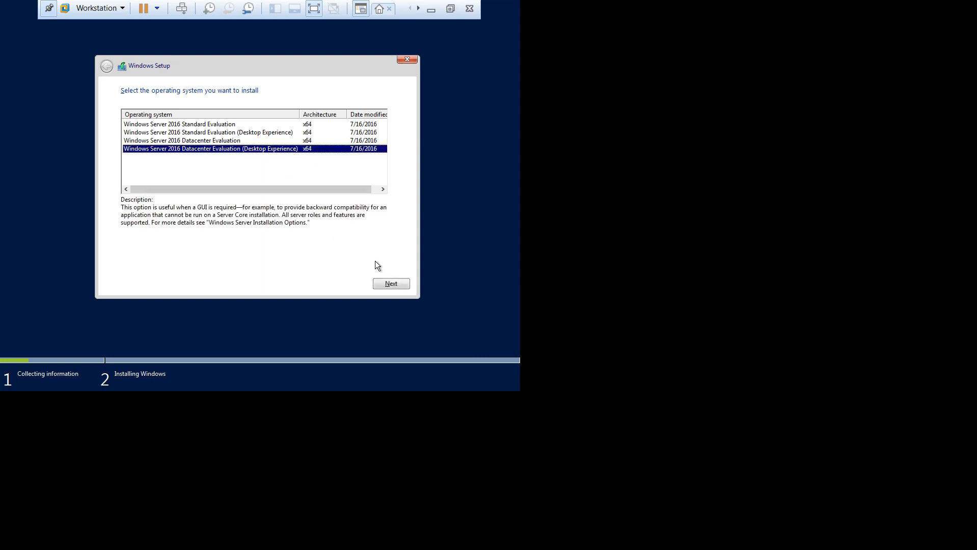
{"action": "left_click", "coordinate": [393, 287]}
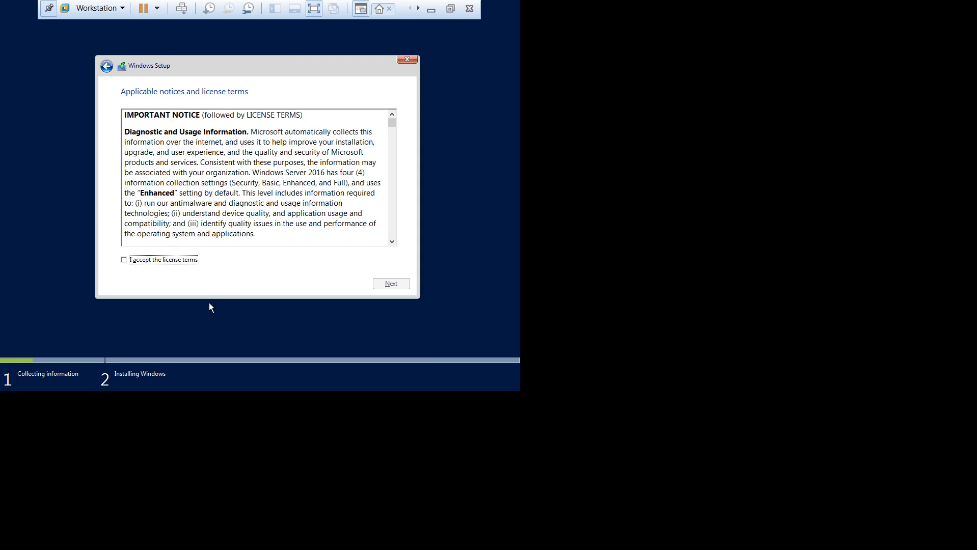
Step: Tick 'I accept the license terms' and proceed to the installation type
{"action": "left_click", "coordinate": [148, 261]}
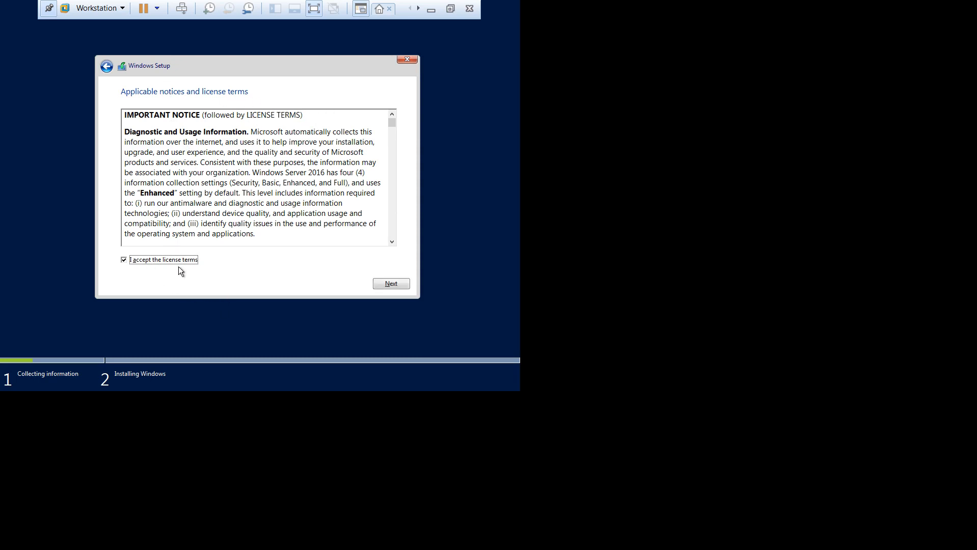
{"action": "left_click", "coordinate": [404, 285]}
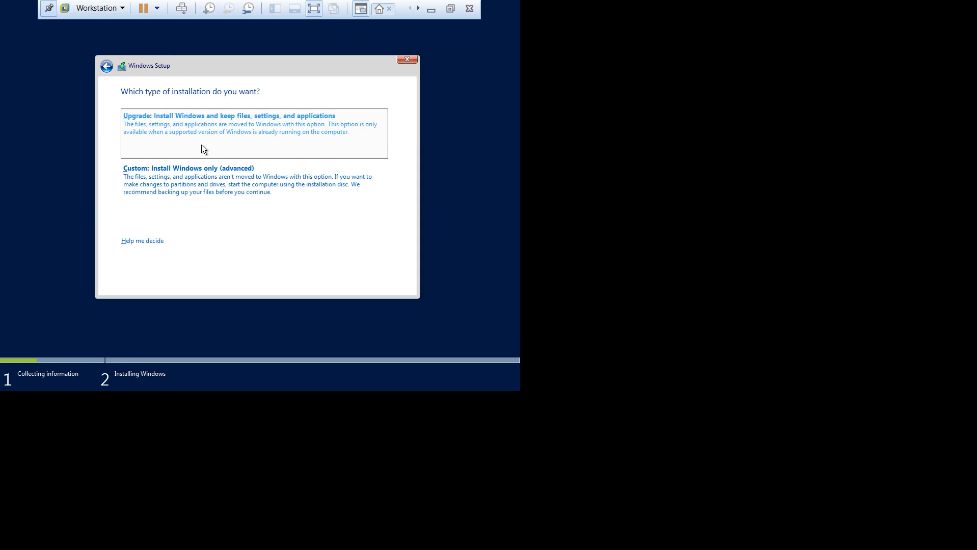
Step: Pick 'Custom: Install Windows only (advanced)' as the installation type
{"action": "left_click", "coordinate": [203, 171]}
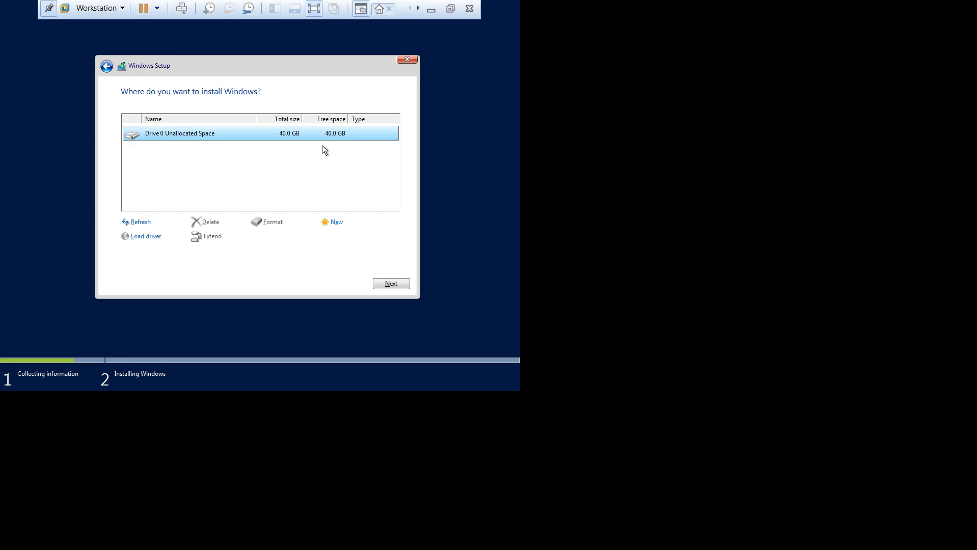
Step: Start installing Windows Server onto Drive 0's 40.0 GB Unallocated Space
{"action": "left_click", "coordinate": [393, 283]}
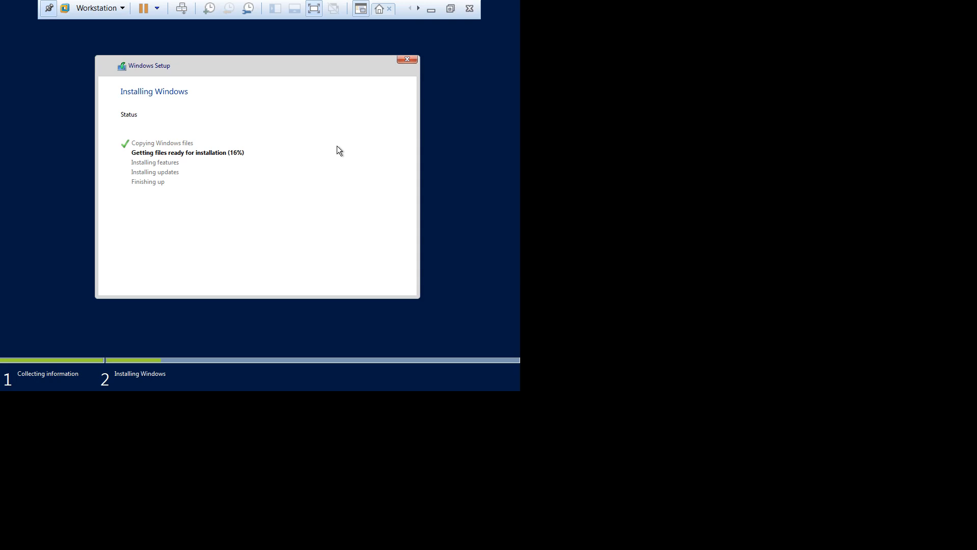
Step: Return the Server-01 VM to the windowed view with Ctrl+Alt+Enter while Windows setup copies files
{"action": "key", "text": "ctrl+alt+Return"}
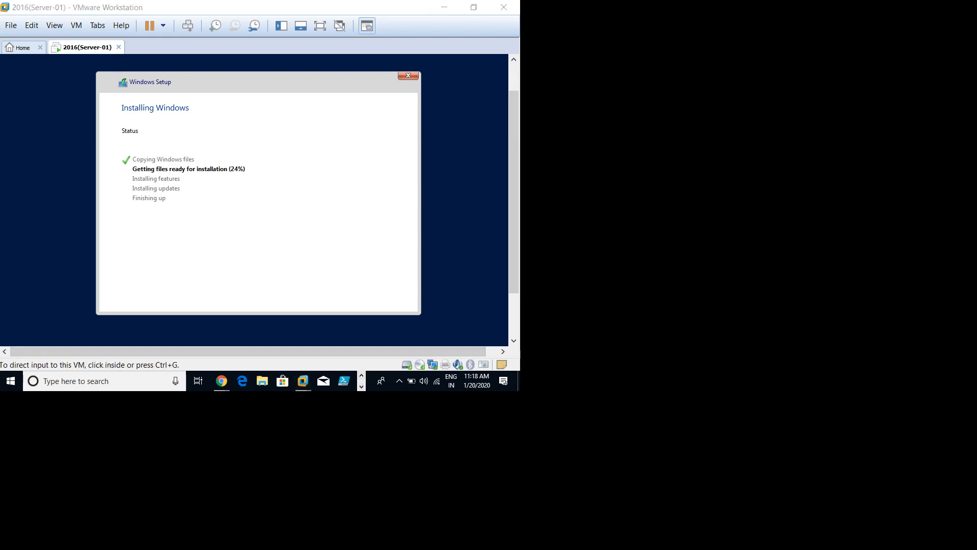
{"action": "left_click", "coordinate": [361, 386]}
{"action": "left_click", "coordinate": [361, 387]}
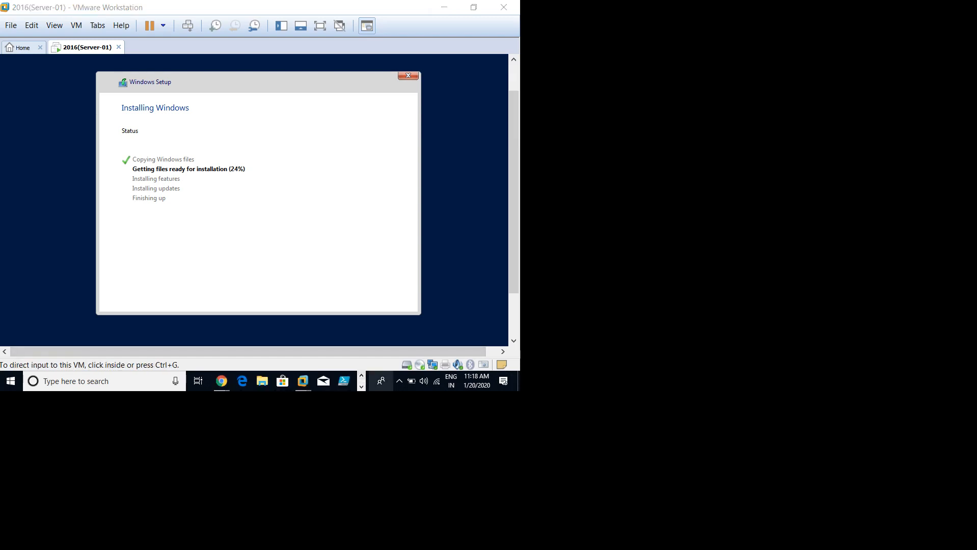
{"action": "left_click", "coordinate": [399, 381]}
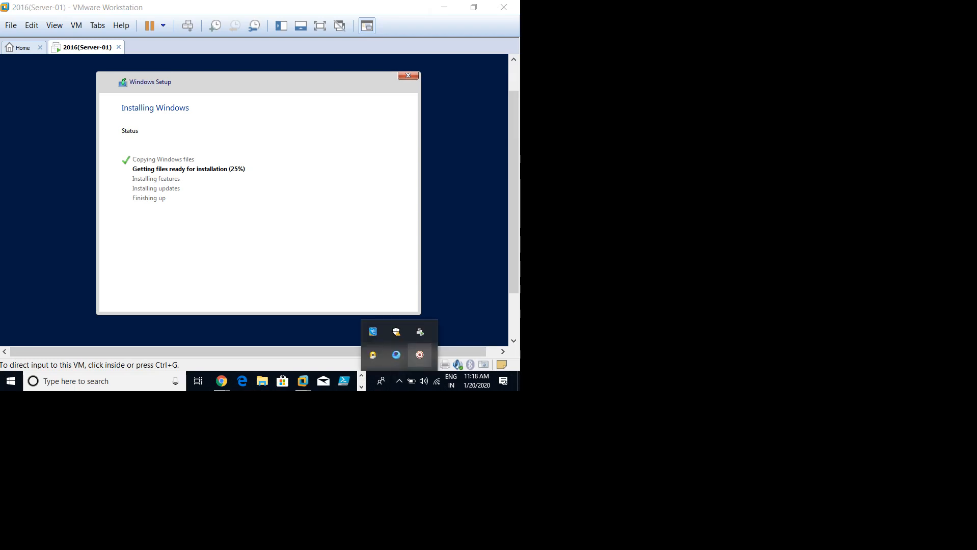
{"action": "right_click", "coordinate": [420, 355]}
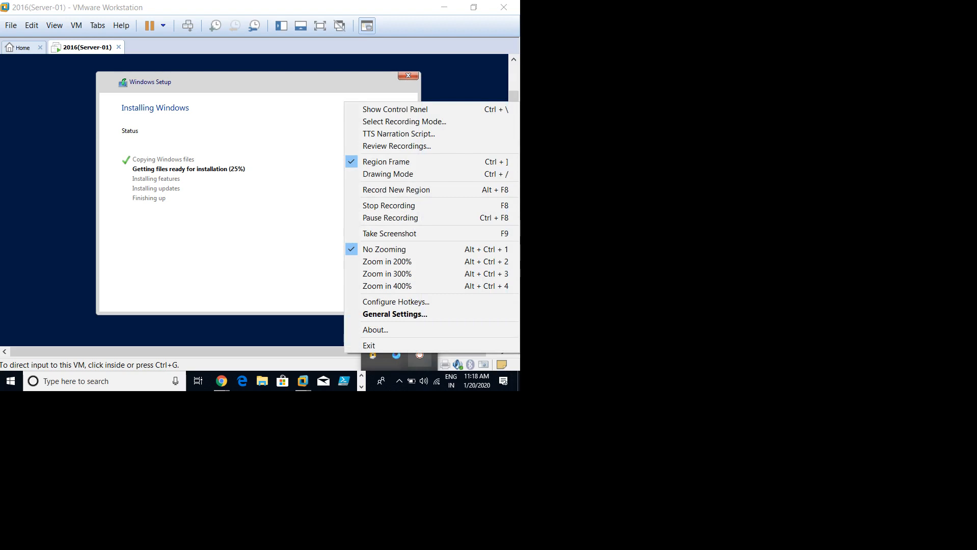
{"action": "left_click", "coordinate": [395, 109]}
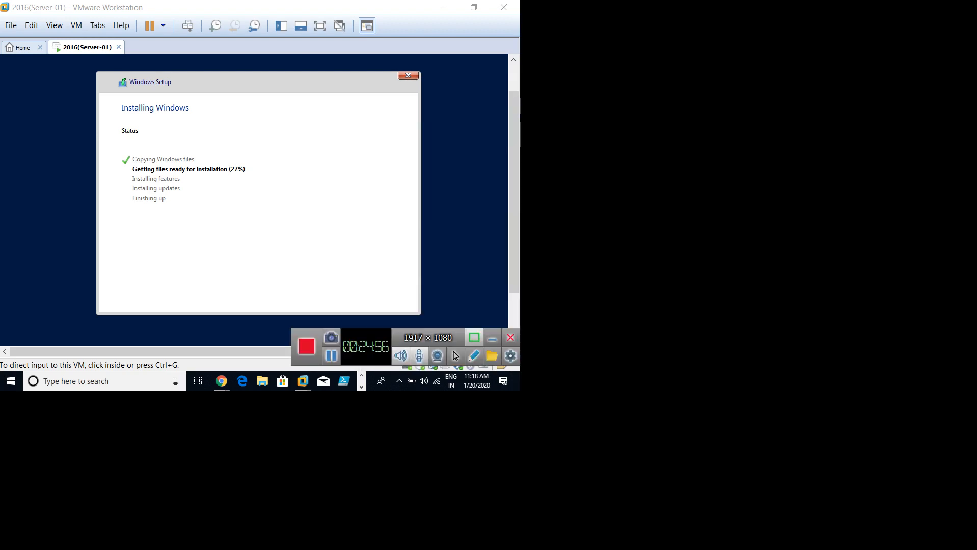
{"action": "left_click", "coordinate": [492, 338]}
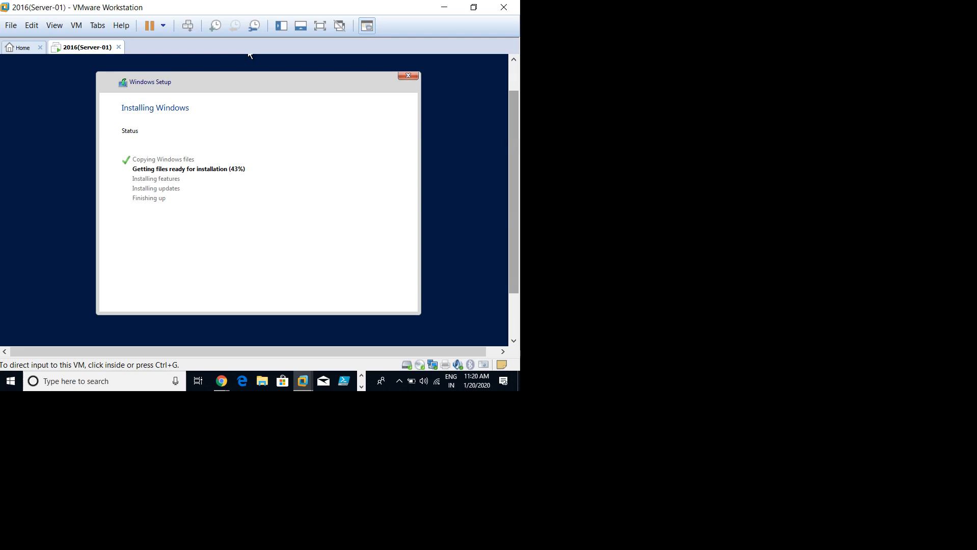
{"action": "left_click", "coordinate": [249, 55]}
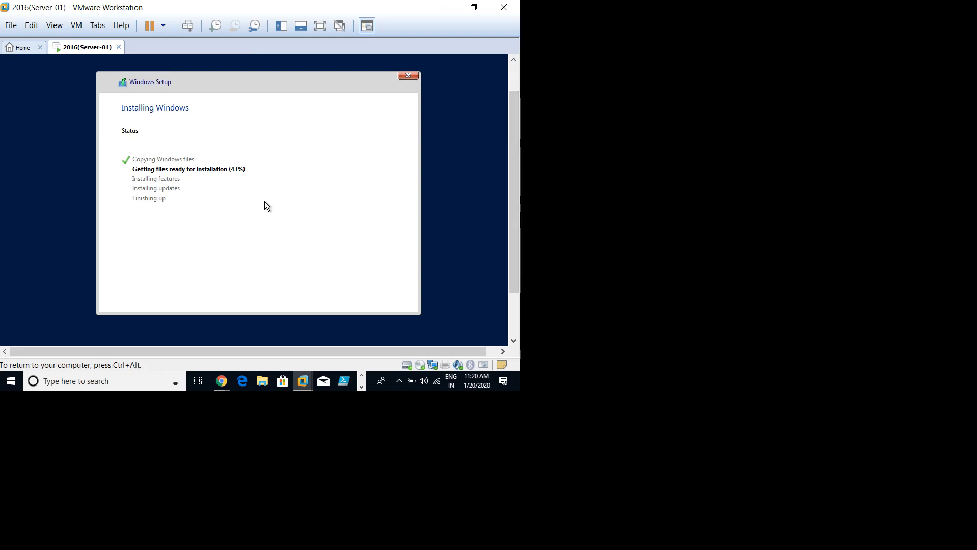
{"action": "key", "text": "ctrl+alt"}
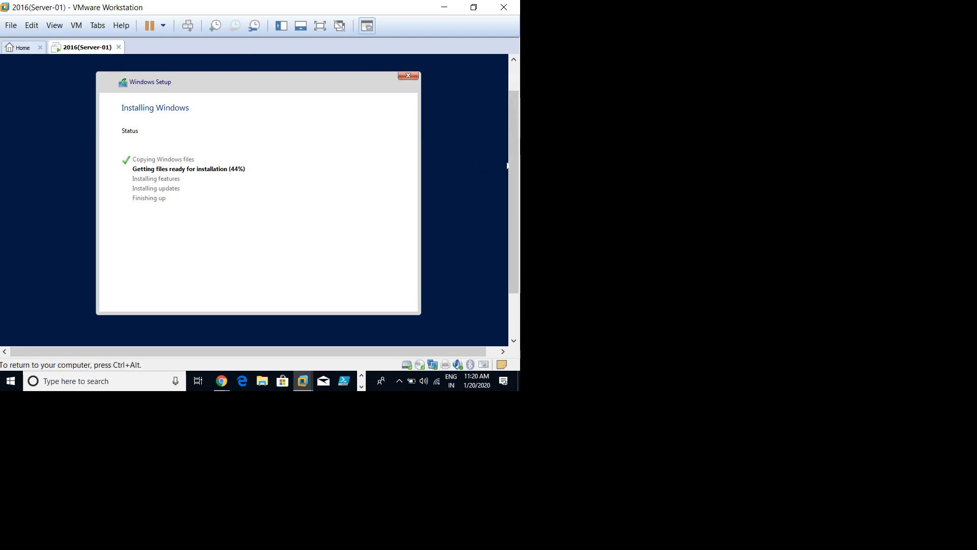
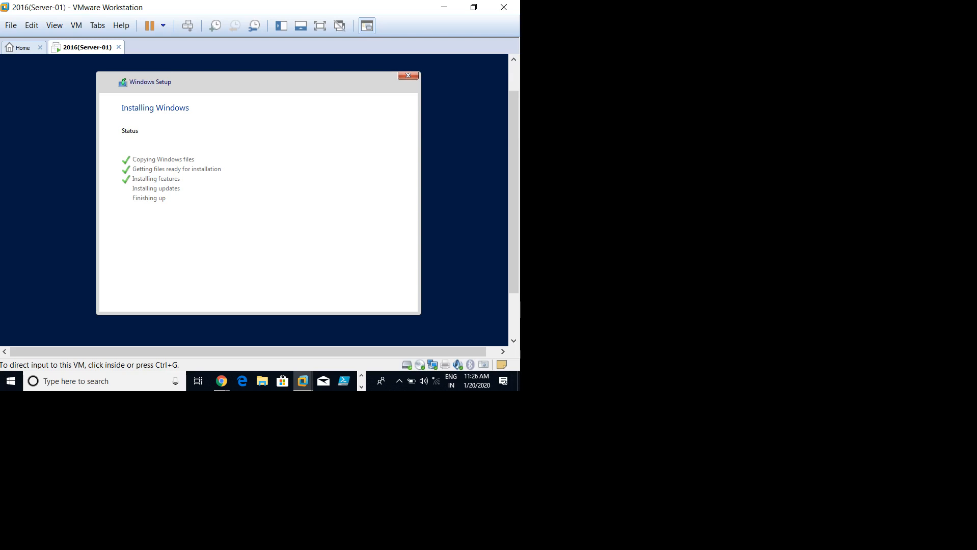
Step: Clear the Feedback Hub notification from the VM's Action Center, then minimize VMware to the desktop
{"action": "left_click", "coordinate": [299, 186]}
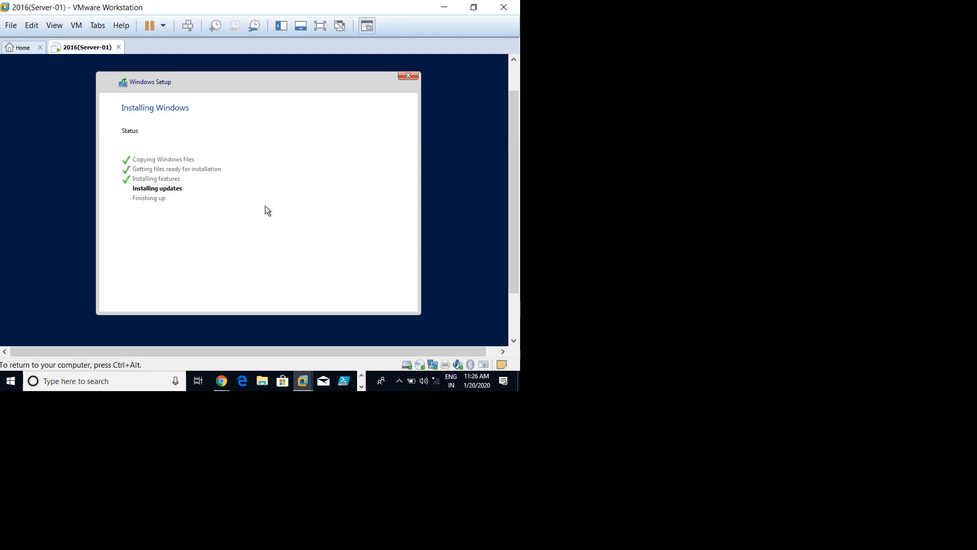
{"action": "key", "text": "ctrl+alt"}
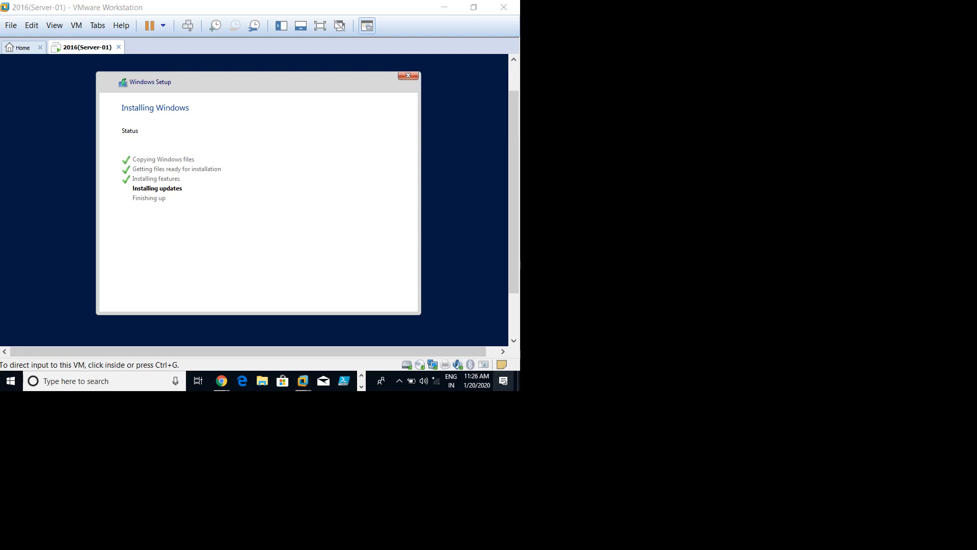
{"action": "left_click", "coordinate": [504, 381]}
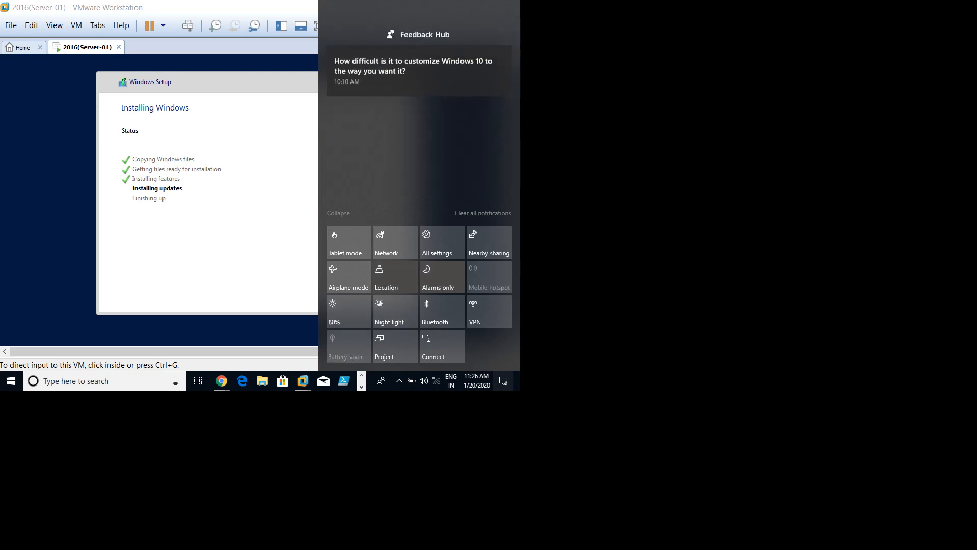
{"action": "left_click", "coordinate": [502, 19]}
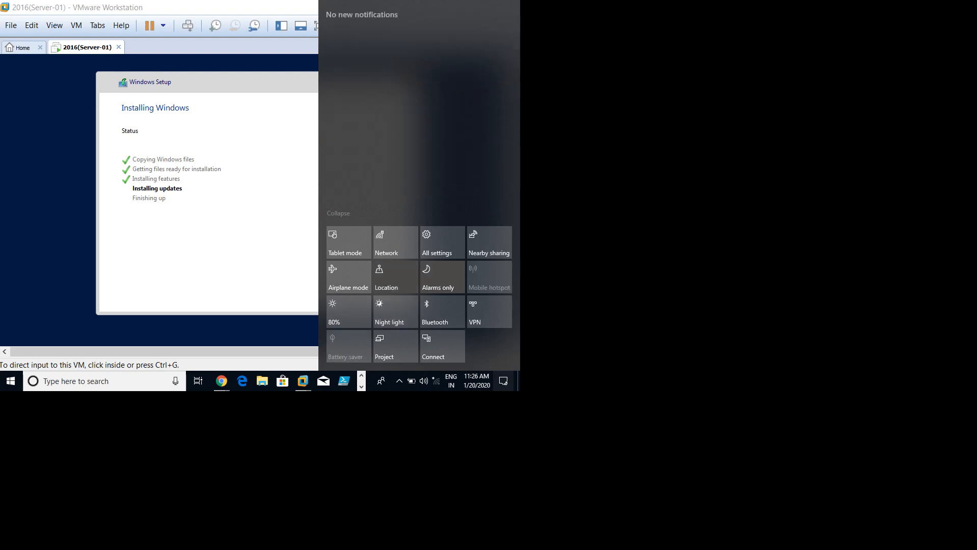
{"action": "left_click", "coordinate": [429, 291]}
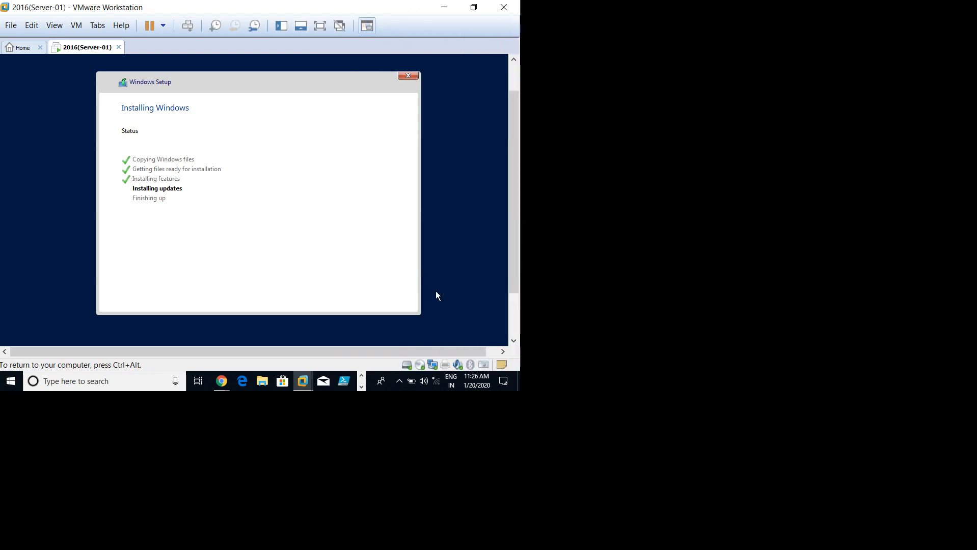
{"action": "key", "text": "ctrl+alt"}
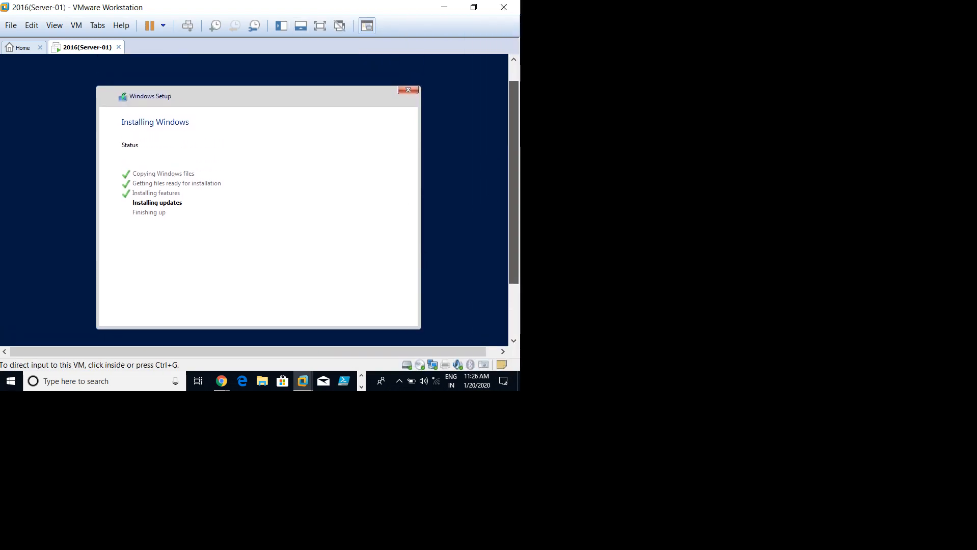
{"action": "left_click", "coordinate": [443, 7]}
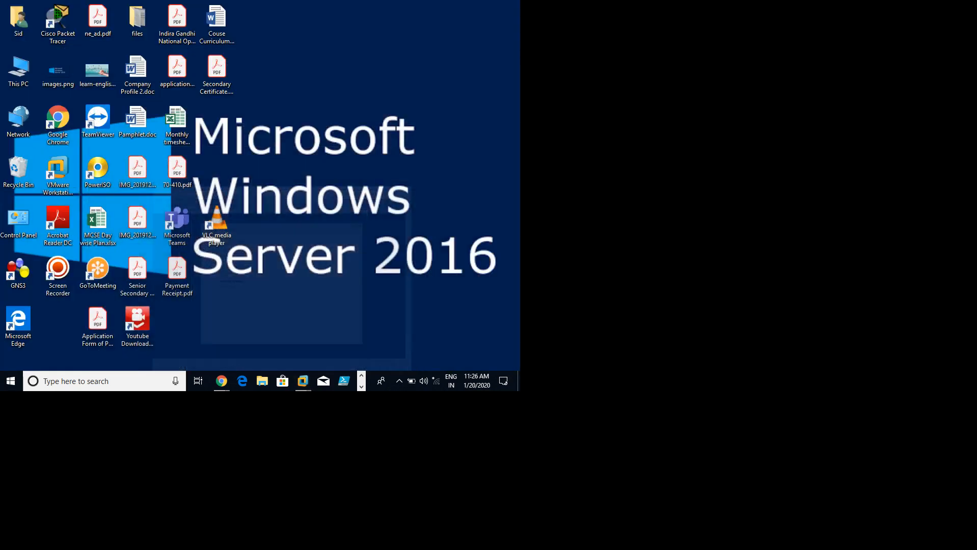
Step: Refresh the host desktop and move the VLC media player shortcut beside Microsoft Edge
{"action": "right_click", "coordinate": [334, 102]}
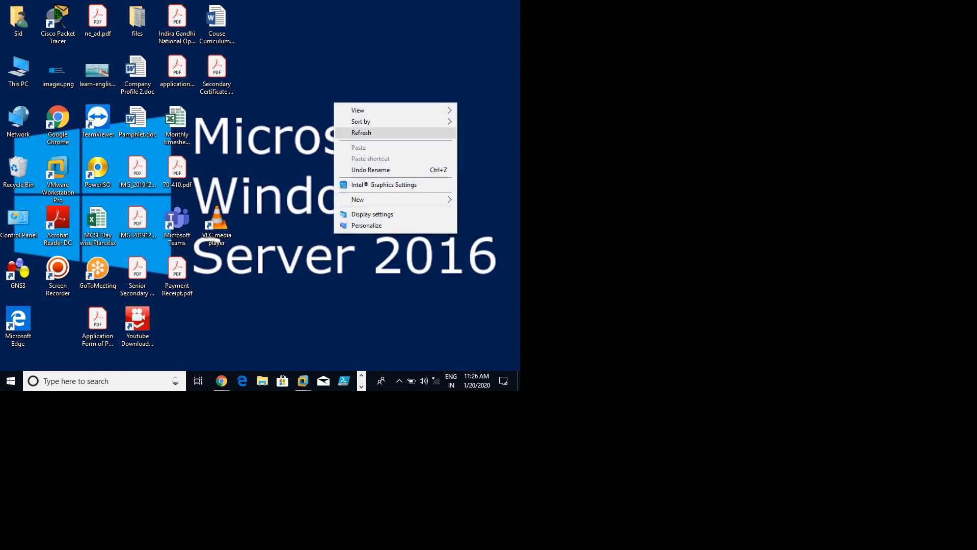
{"action": "left_click", "coordinate": [356, 132]}
{"action": "right_click", "coordinate": [298, 101]}
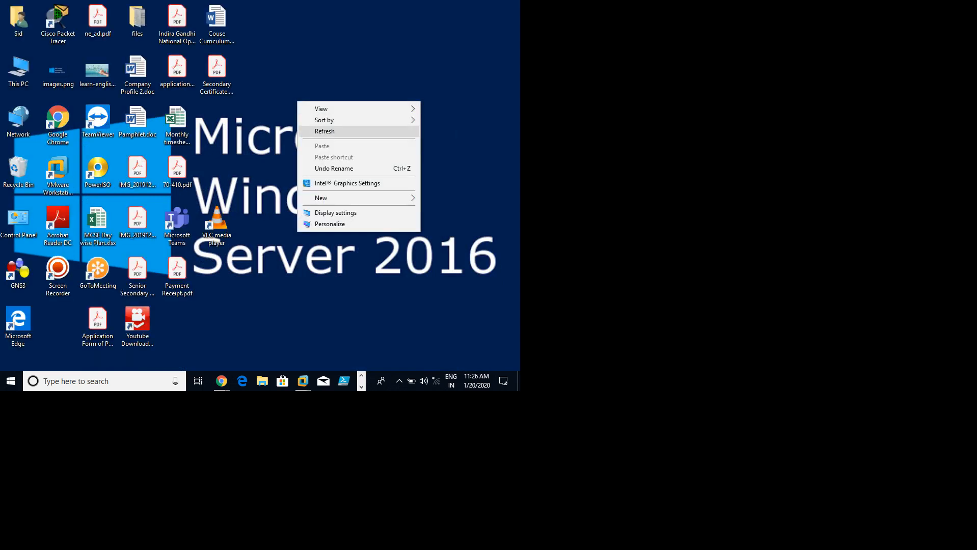
{"action": "left_click", "coordinate": [324, 132]}
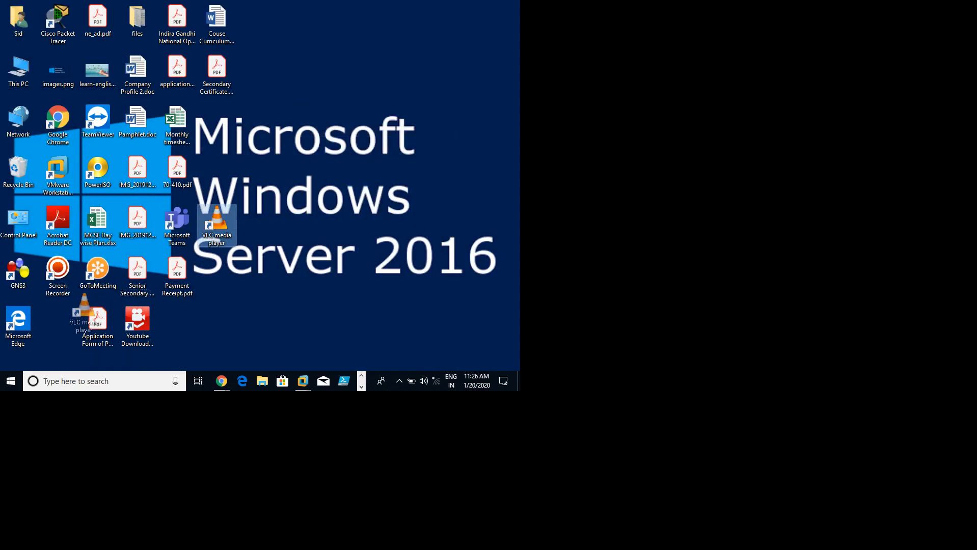
{"action": "left_click_drag", "start_coordinate": [217, 220], "coordinate": [57, 326]}
{"action": "right_click", "coordinate": [277, 164]}
{"action": "left_click", "coordinate": [295, 196]}
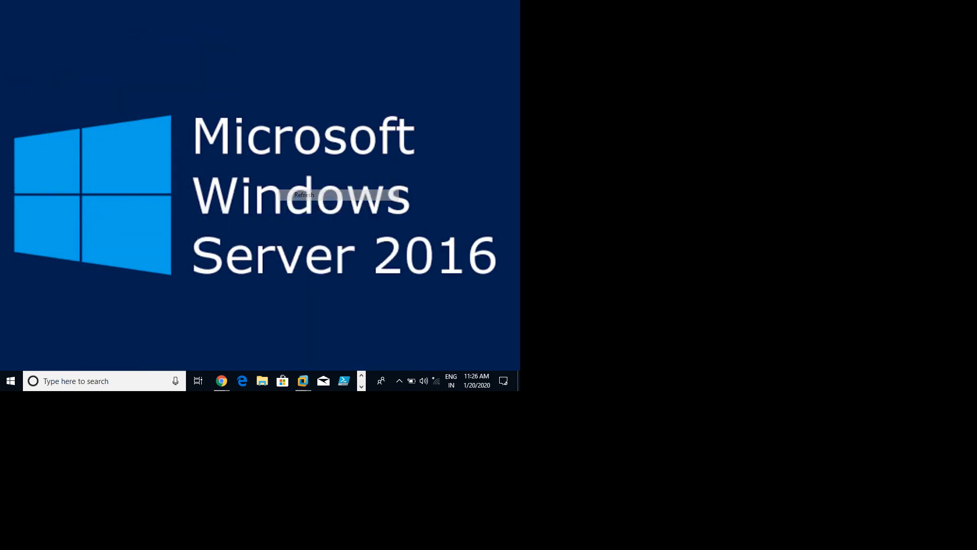
{"action": "right_click", "coordinate": [323, 61]}
{"action": "left_click", "coordinate": [346, 90]}
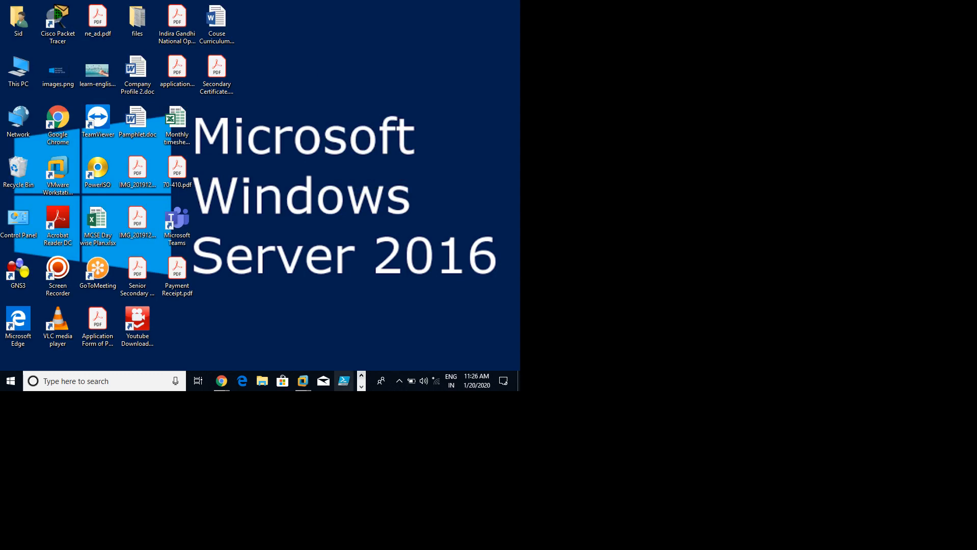
Step: Check on the rebooting 2016(Server-01) VM, then minimize VMware and open This PC
{"action": "mouse_move", "coordinate": [302, 381]}
{"action": "left_click", "coordinate": [337, 300]}
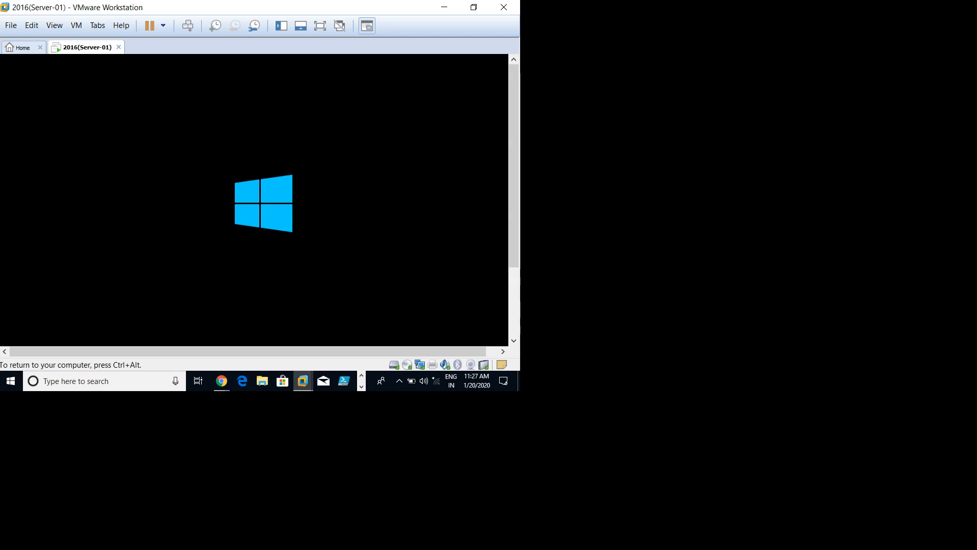
{"action": "key", "text": "ctrl+alt"}
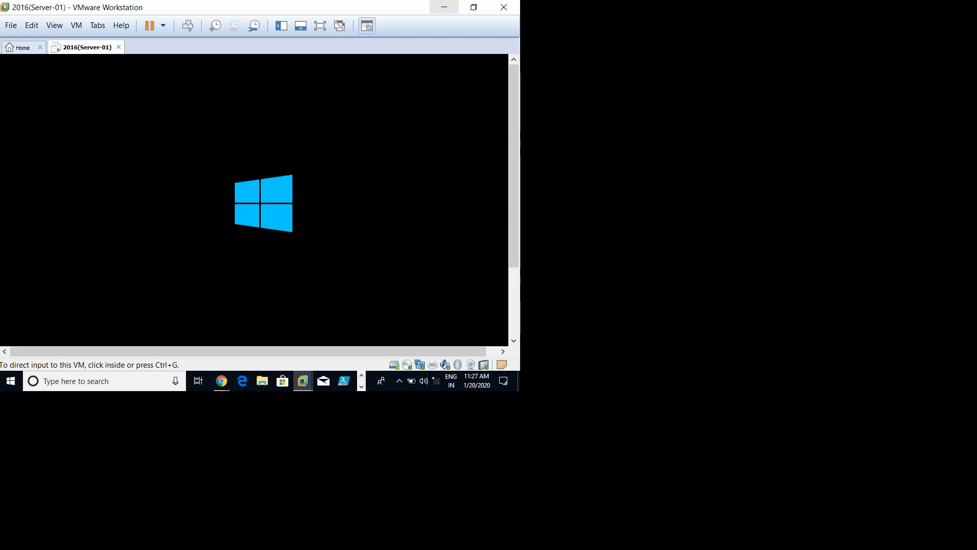
{"action": "left_click", "coordinate": [444, 8]}
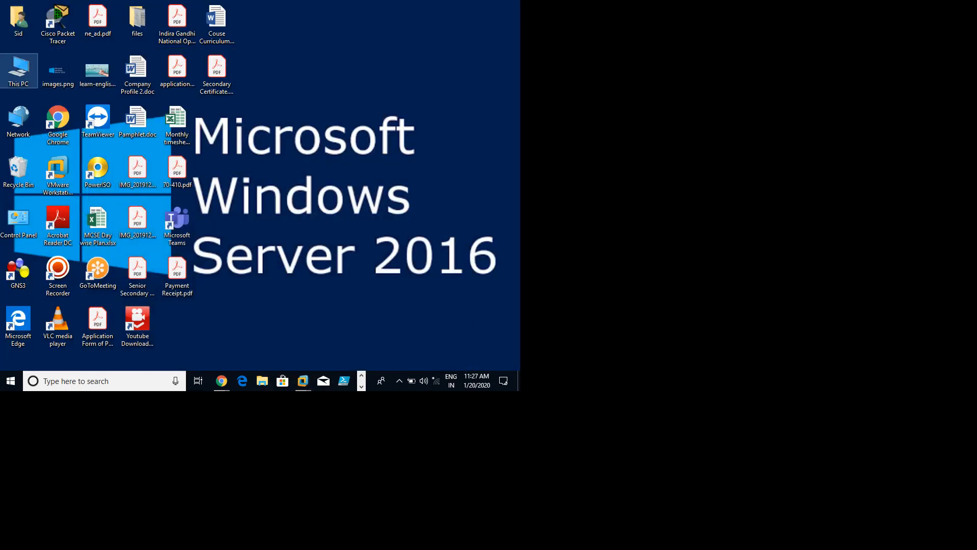
{"action": "double_click", "coordinate": [18, 69]}
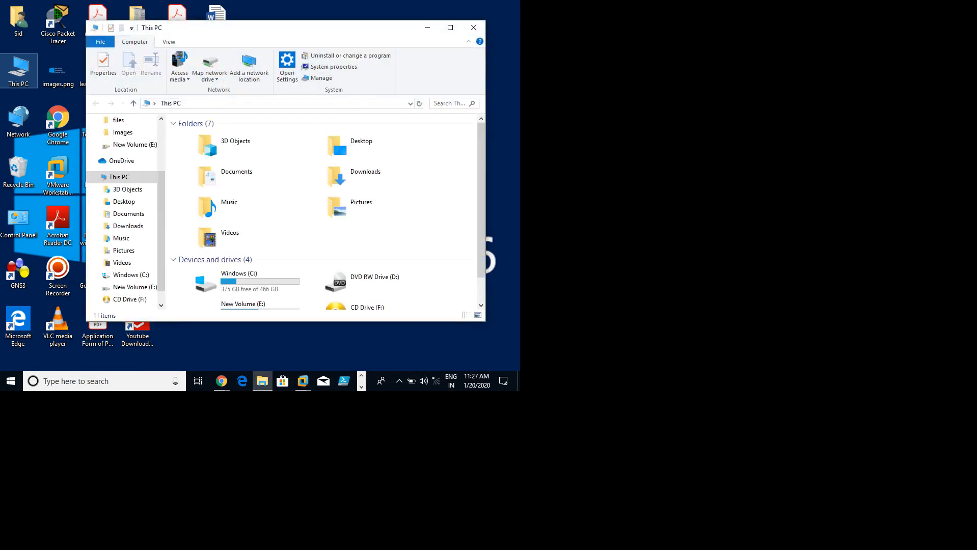
Step: Maximize This PC to view its folders and drives, check the hidden tray icons, then minimize it
{"action": "key", "text": "super+Up"}
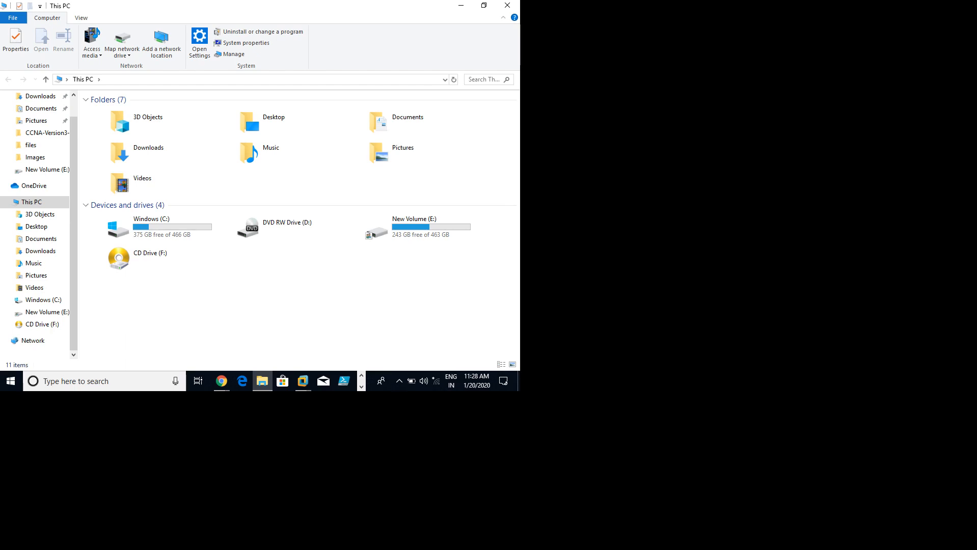
{"action": "left_click", "coordinate": [399, 381]}
{"action": "key", "text": "Escape"}
{"action": "left_click", "coordinate": [461, 6]}
Step: Bring the 2016(Server-01) VM forward, hide the recorder's control bar, and capture input while it boots
{"action": "mouse_move", "coordinate": [303, 381]}
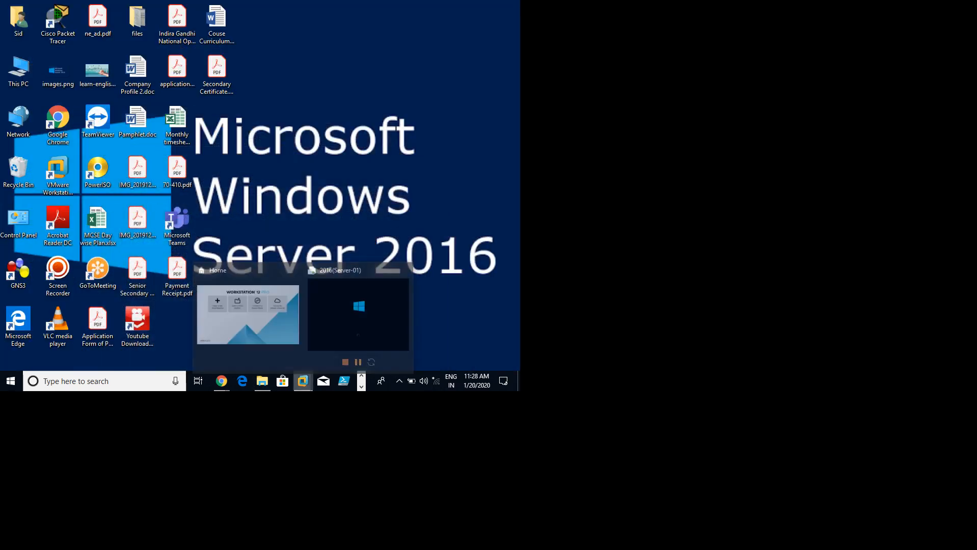
{"action": "left_click", "coordinate": [359, 304]}
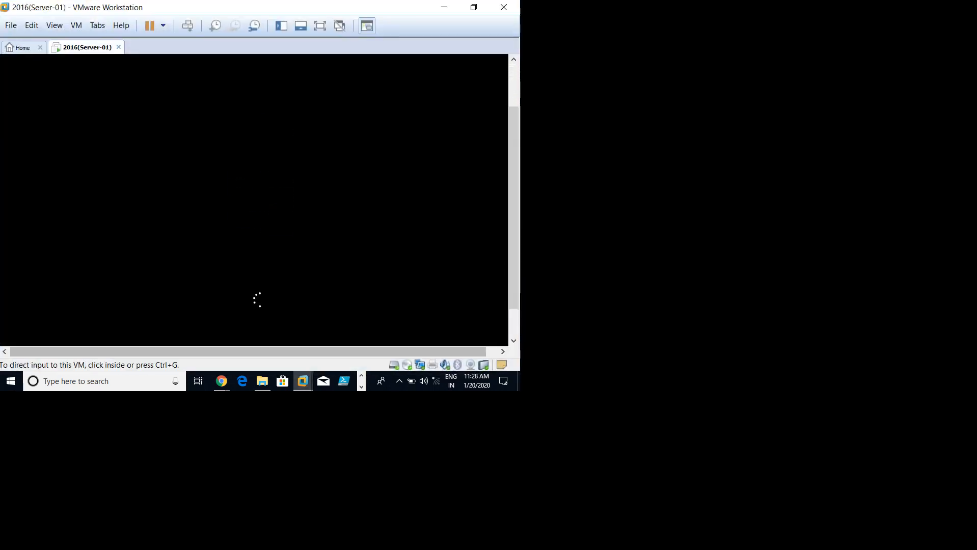
{"action": "left_click", "coordinate": [399, 381]}
{"action": "left_click", "coordinate": [420, 355]}
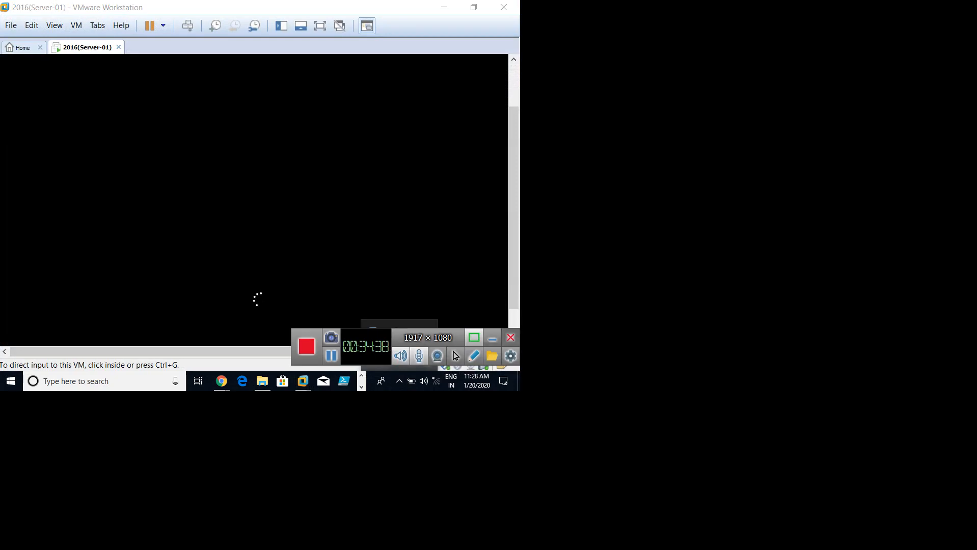
{"action": "left_click", "coordinate": [492, 338]}
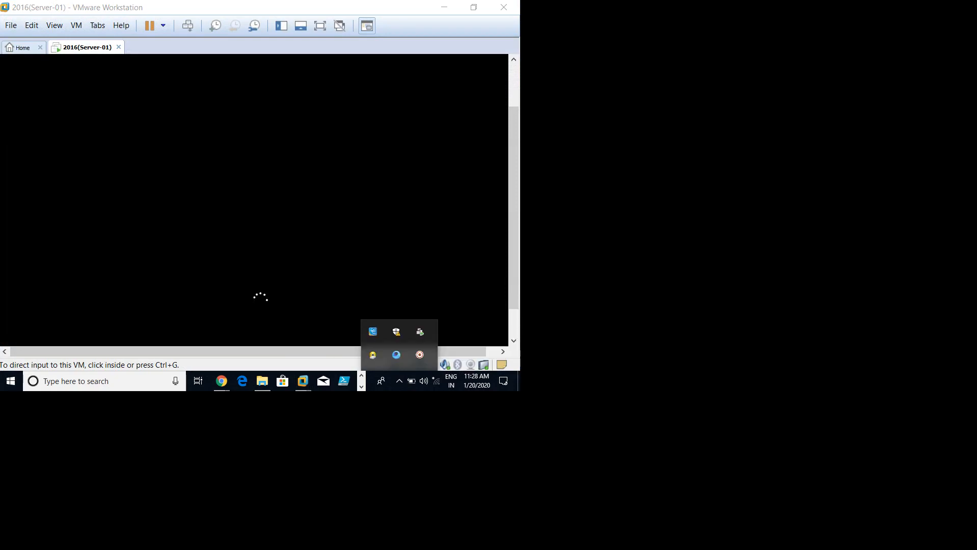
{"action": "key", "text": "Escape"}
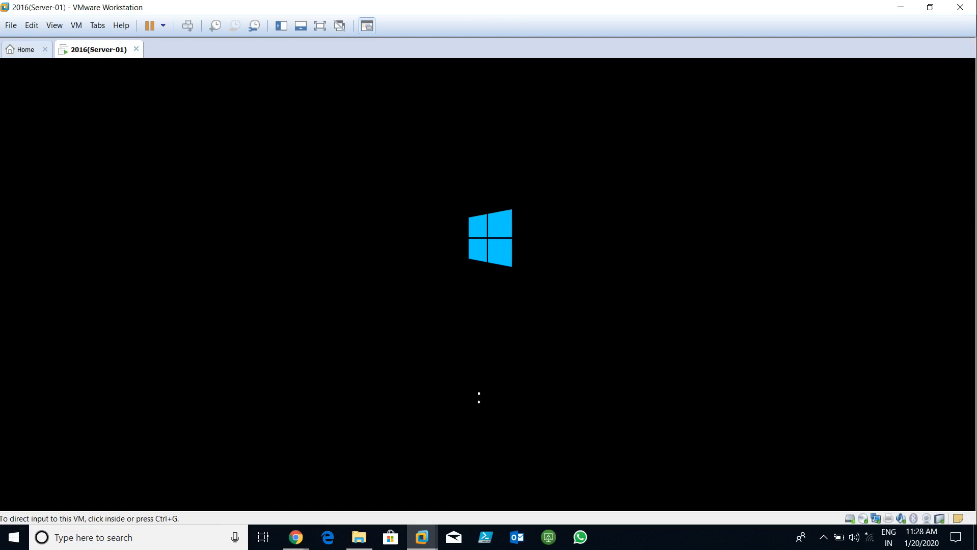
{"action": "key", "text": "ctrl+g"}
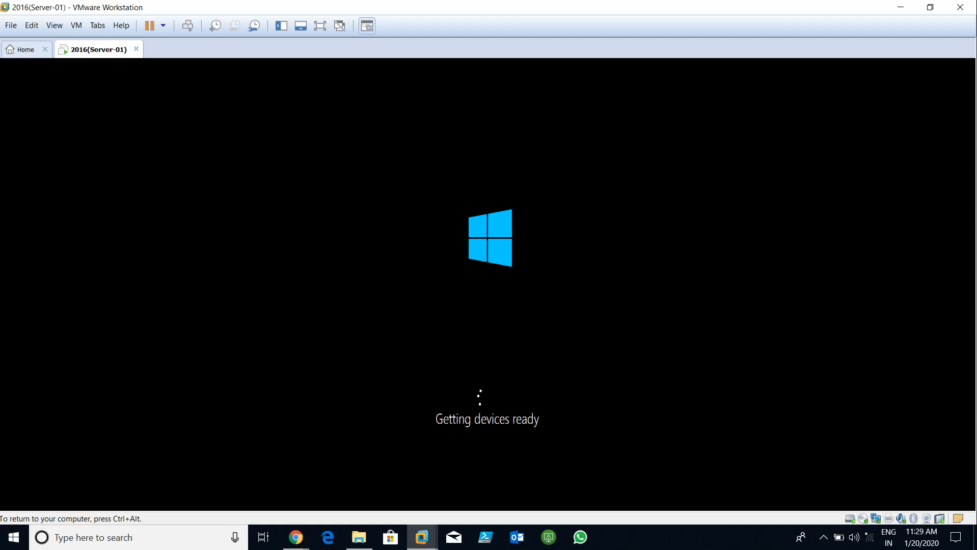
{"action": "key", "text": "ctrl+alt"}
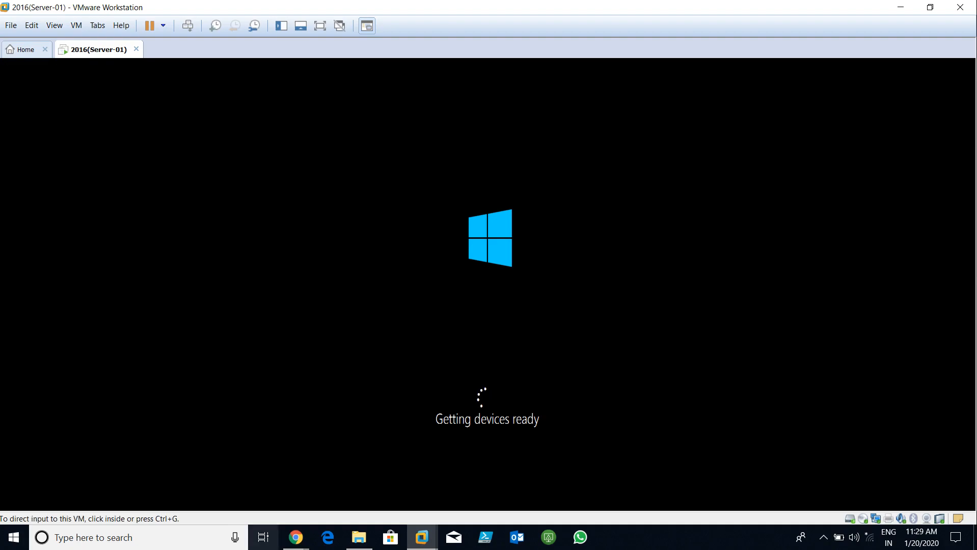
Step: Refresh This PC repeatedly until New Volume (E:) shows 242 GB free, then Alt+Tab to VMware
{"action": "left_click", "coordinate": [359, 537]}
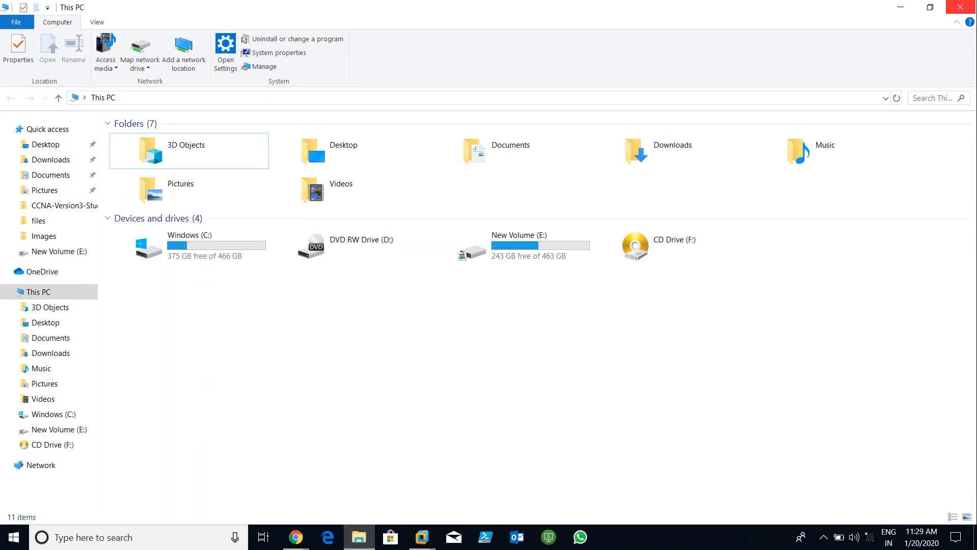
{"action": "right_click", "coordinate": [246, 297]}
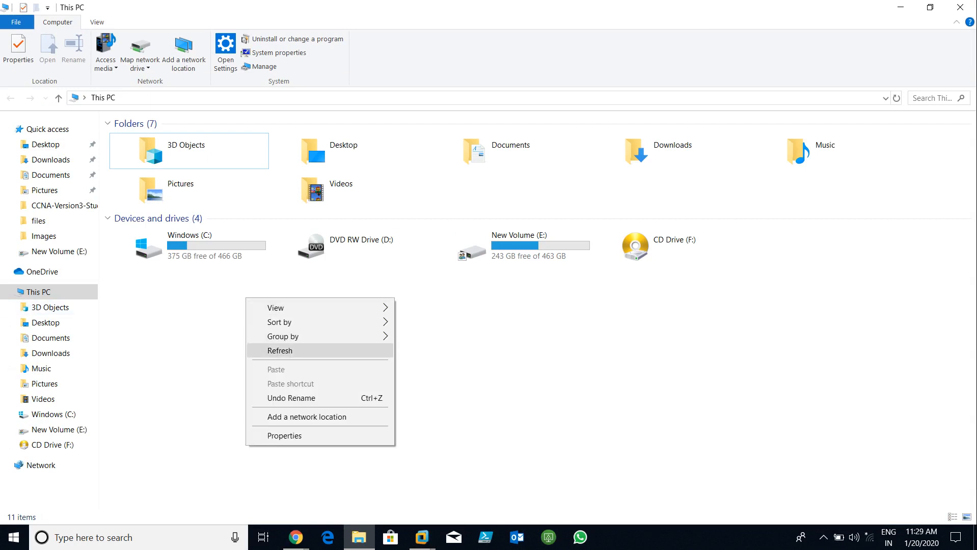
{"action": "left_click", "coordinate": [275, 350]}
{"action": "right_click", "coordinate": [203, 287]}
{"action": "left_click", "coordinate": [237, 339]}
{"action": "right_click", "coordinate": [210, 296]}
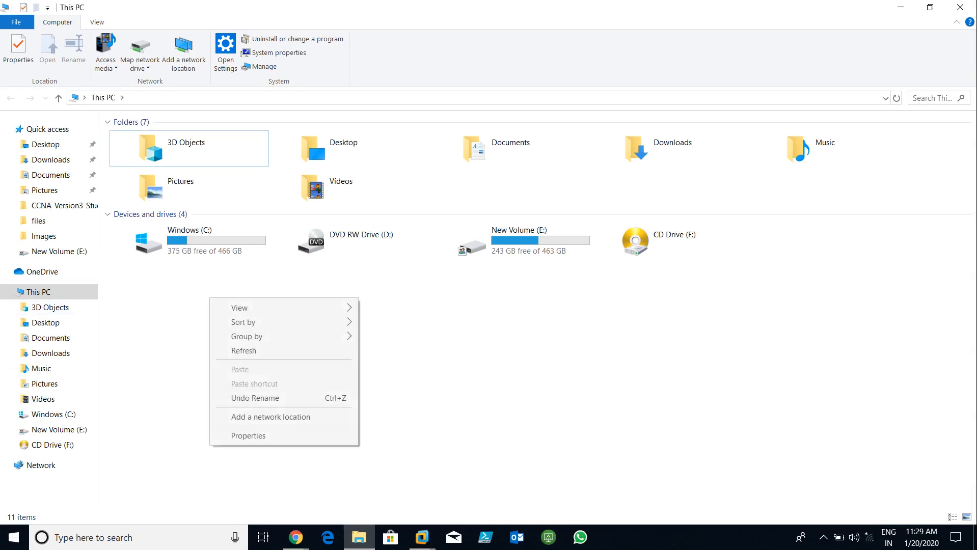
{"action": "left_click", "coordinate": [243, 349]}
{"action": "right_click", "coordinate": [225, 310]}
{"action": "left_click", "coordinate": [247, 363]}
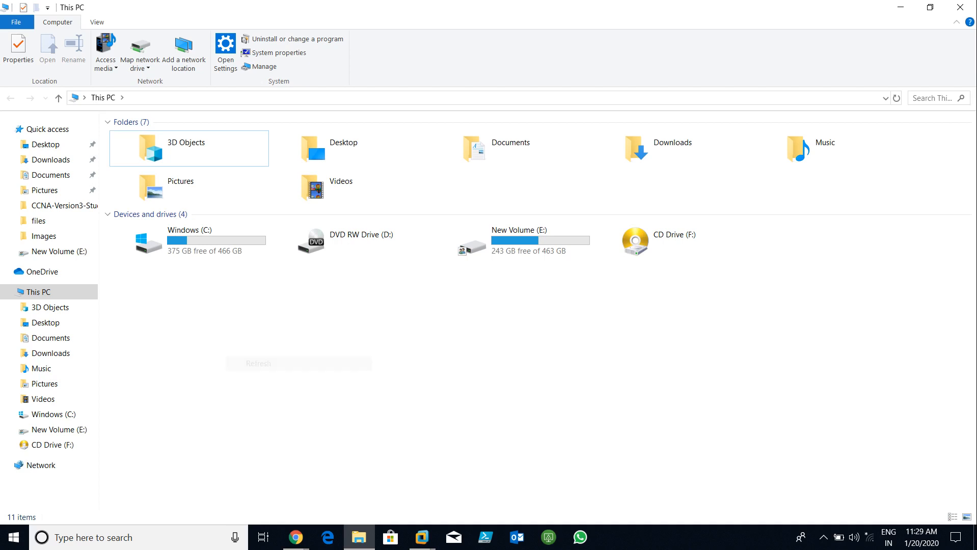
{"action": "right_click", "coordinate": [329, 347]}
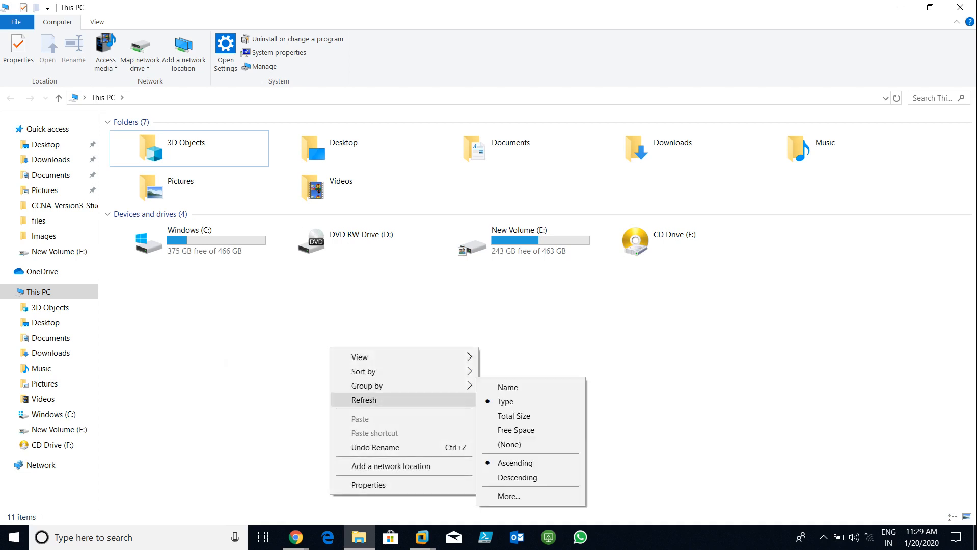
{"action": "left_click", "coordinate": [351, 399]}
{"action": "right_click", "coordinate": [308, 331]}
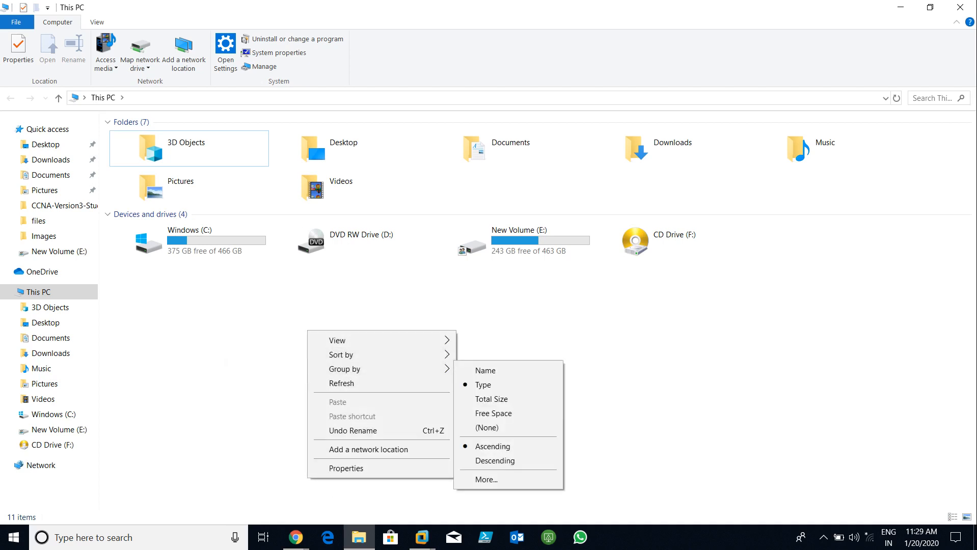
{"action": "left_click", "coordinate": [342, 383]}
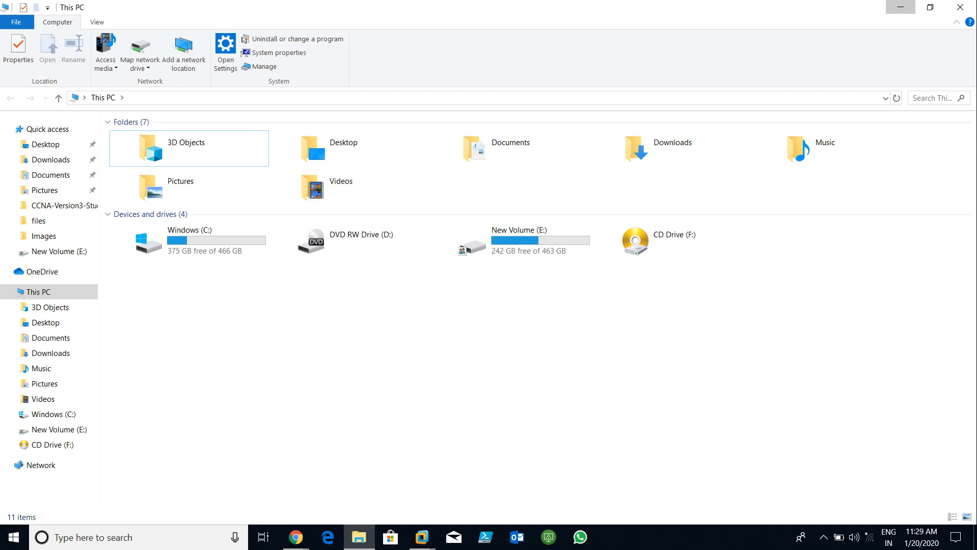
{"action": "key", "text": "alt+Tab"}
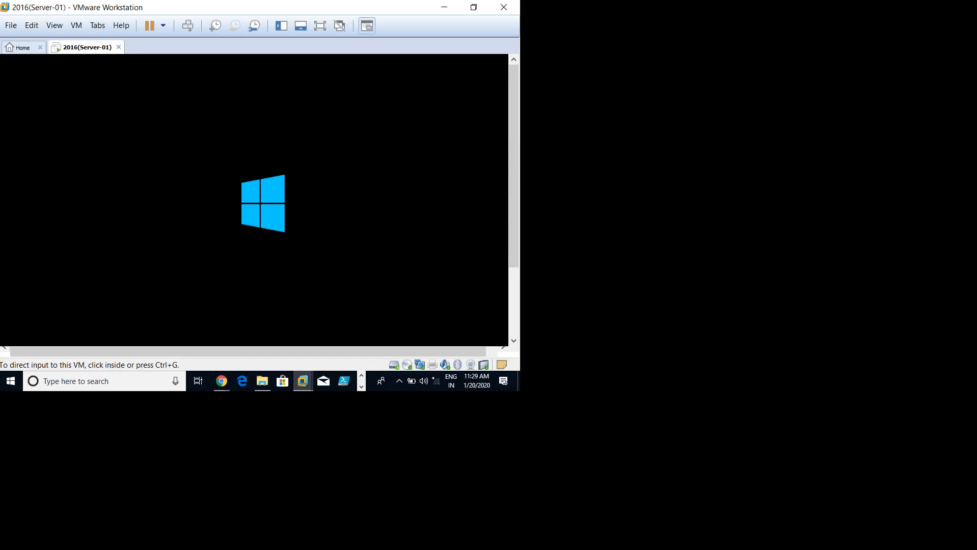
Step: Minimize VMware, reopen This PC maximized and refresh it, dismissing its context menu
{"action": "left_click", "coordinate": [443, 7]}
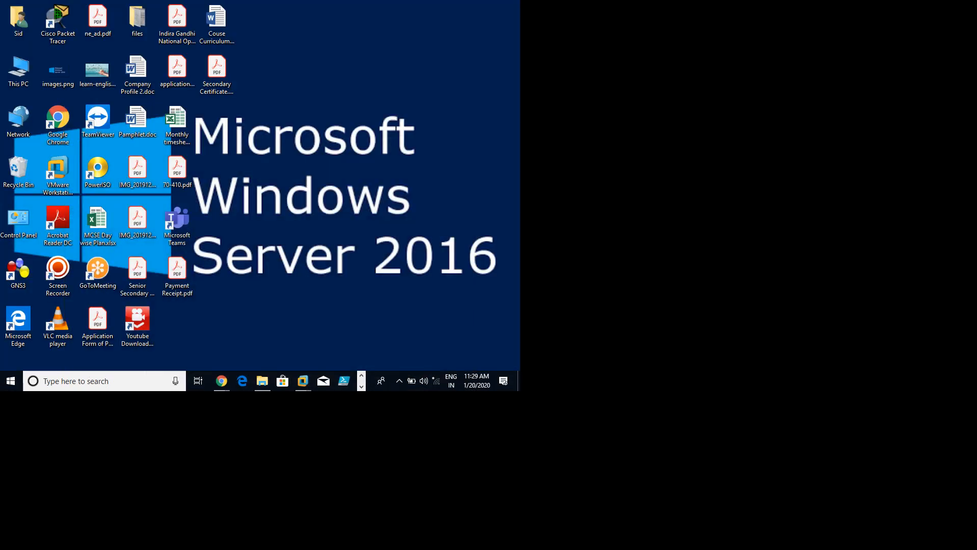
{"action": "double_click", "coordinate": [18, 69]}
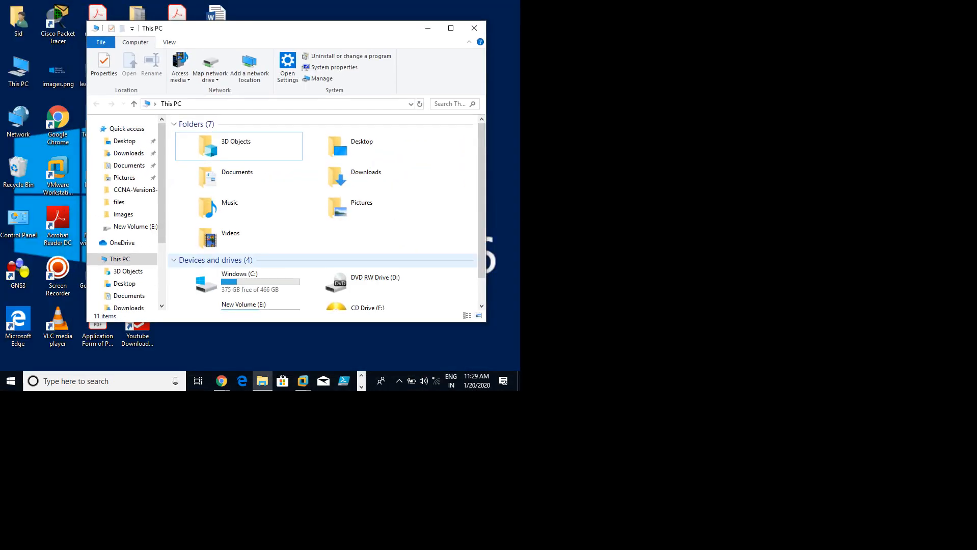
{"action": "left_click", "coordinate": [450, 28]}
{"action": "right_click", "coordinate": [259, 144]}
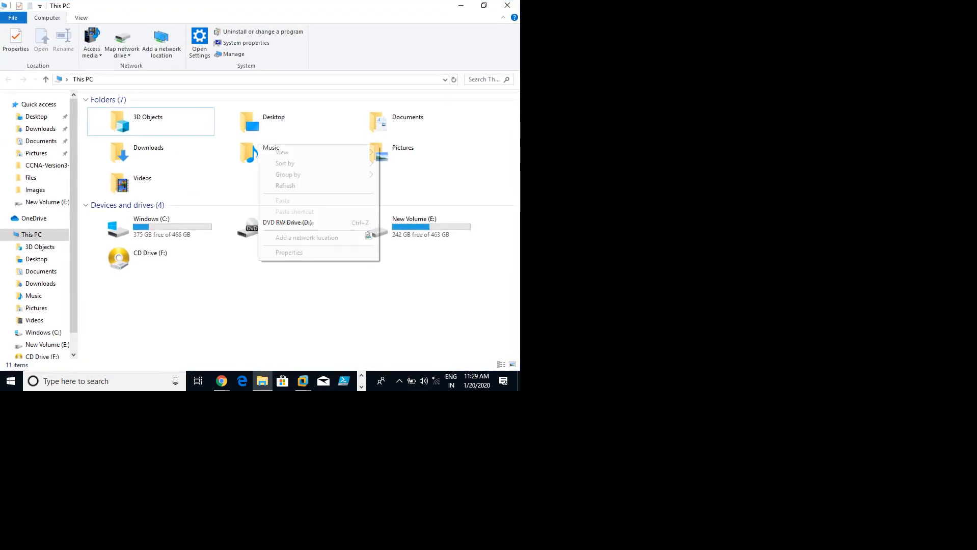
{"action": "left_click", "coordinate": [286, 186]}
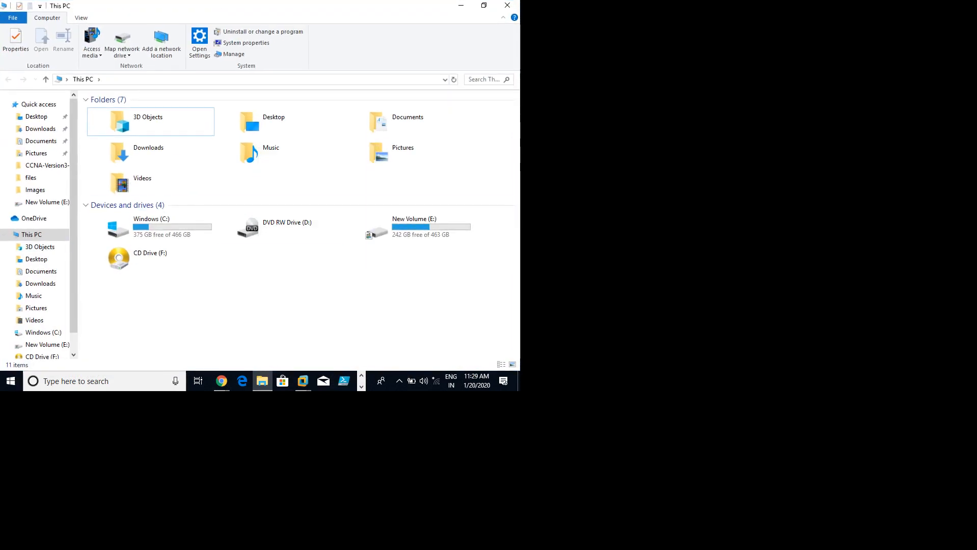
{"action": "right_click", "coordinate": [25, 235]}
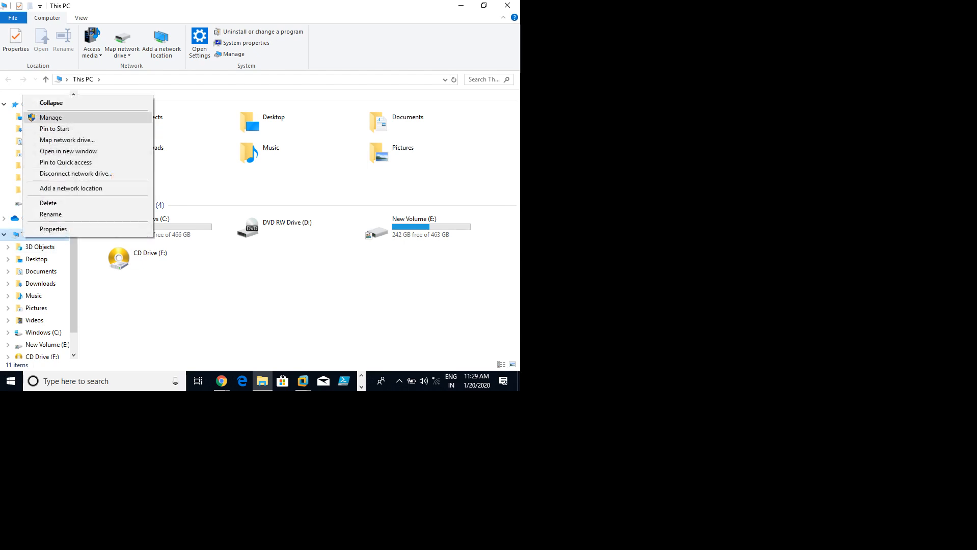
{"action": "key", "text": "Escape"}
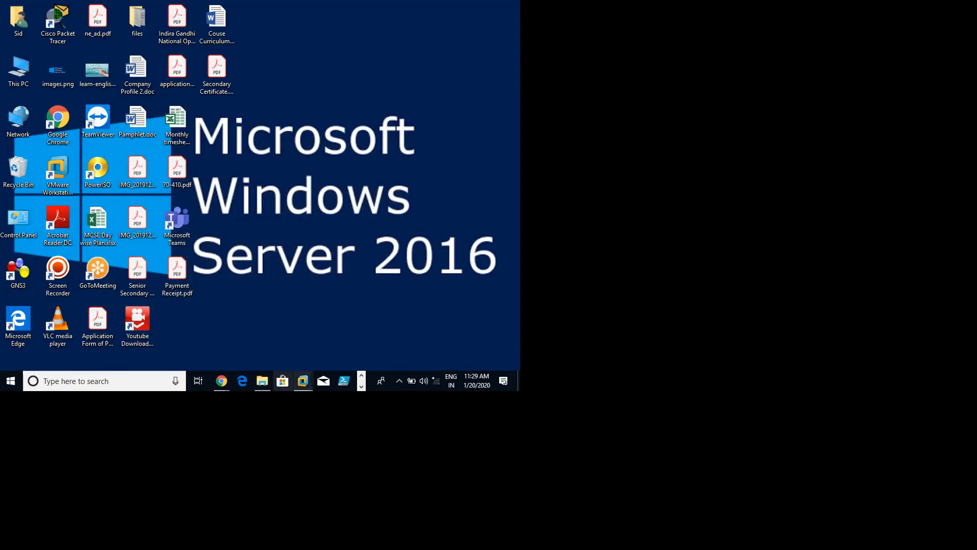
Step: Bring the 2016(Server-01) VM window to the front and wait for it to boot
{"action": "mouse_move", "coordinate": [303, 381]}
{"action": "left_click", "coordinate": [358, 306]}
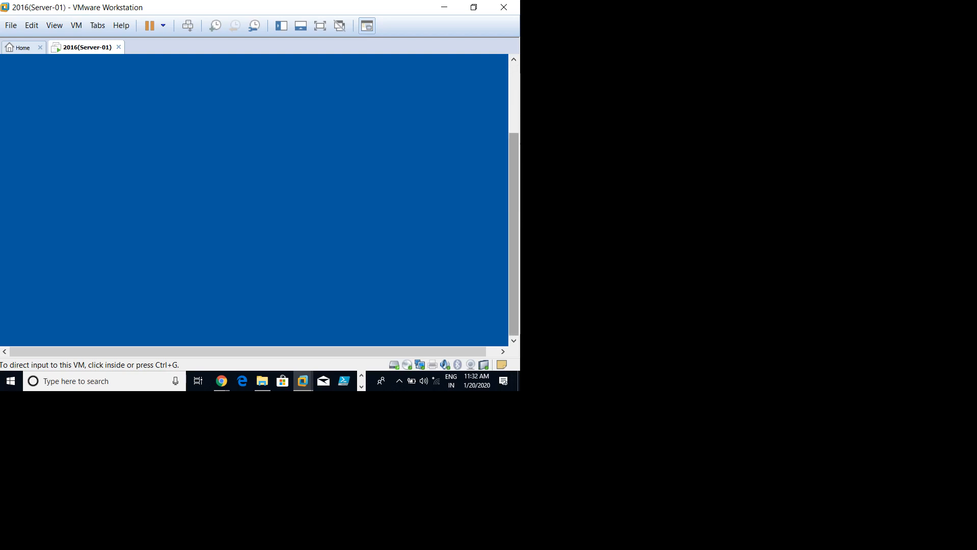
Step: Switch the Server-01 VM to full screen with Ctrl+Alt+Enter
{"action": "left_click", "coordinate": [225, 169]}
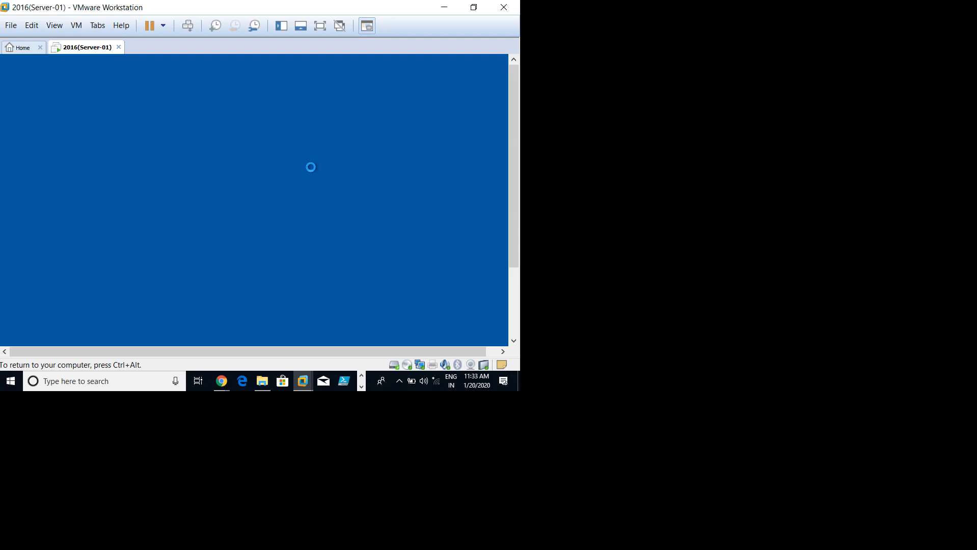
{"action": "key", "text": "ctrl+alt+Return"}
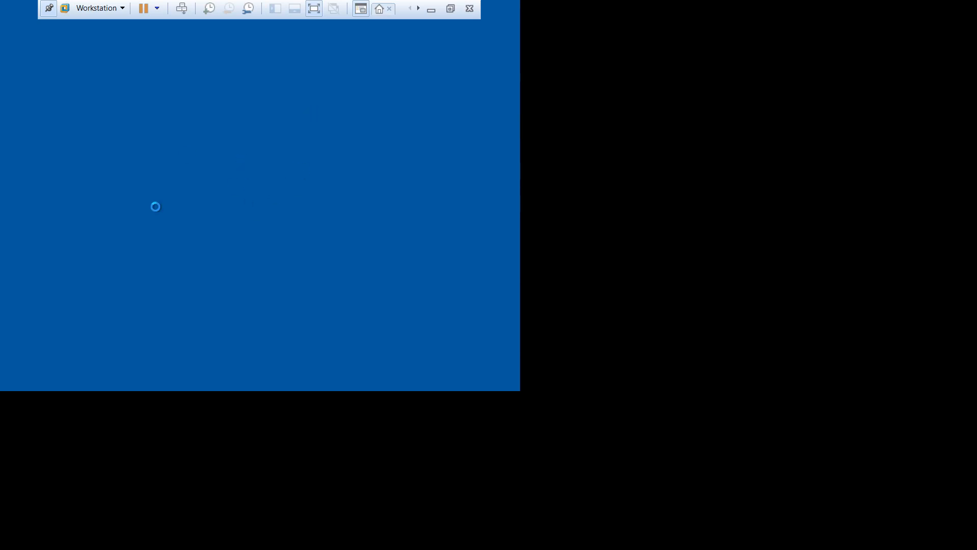
{"action": "left_click", "coordinate": [220, 21]}
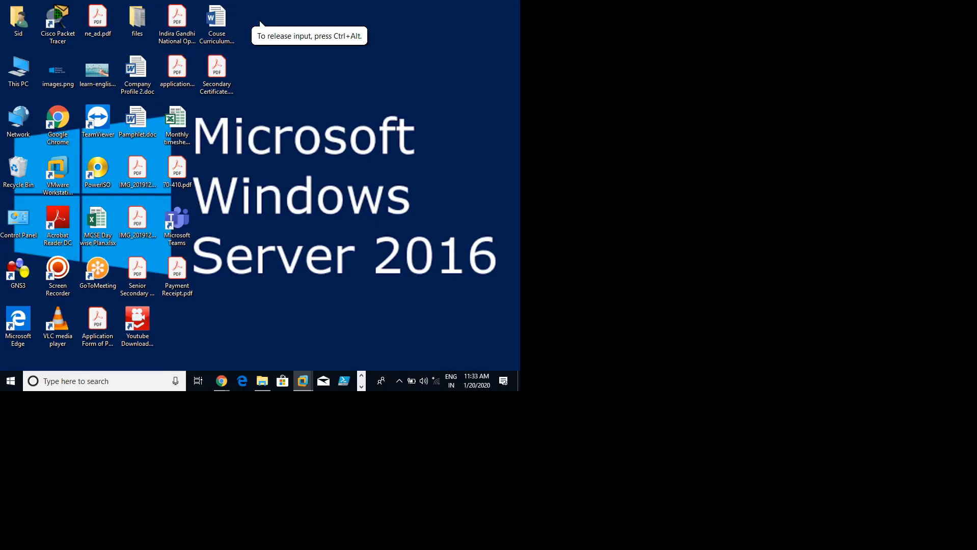
Step: Back on the host desktop, refresh it and show the hidden tray icons
{"action": "right_click", "coordinate": [250, 140]}
{"action": "left_click", "coordinate": [275, 169]}
{"action": "left_click", "coordinate": [398, 381]}
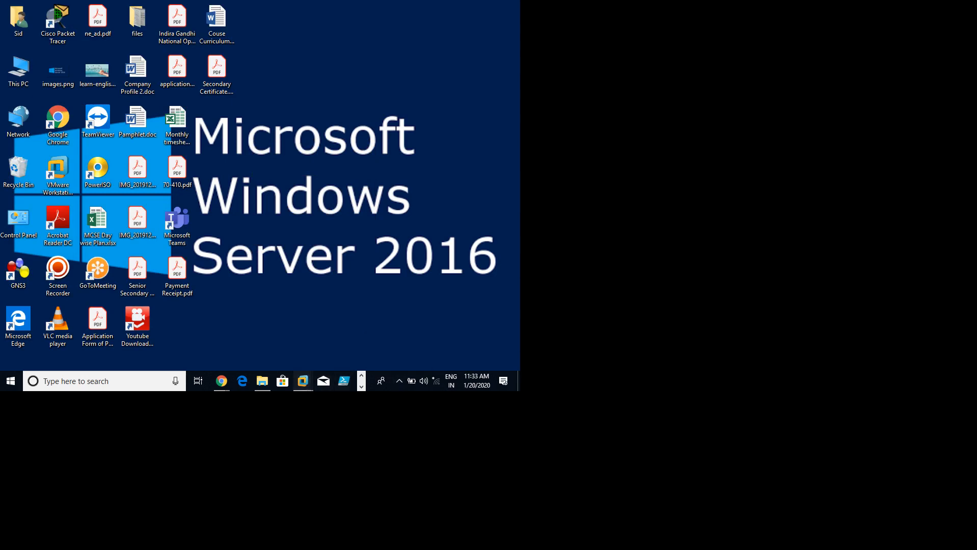
Step: Return to the full-screen Server-01 VM and wait for the Customize settings password page
{"action": "mouse_move", "coordinate": [302, 381]}
{"action": "left_click", "coordinate": [382, 267]}
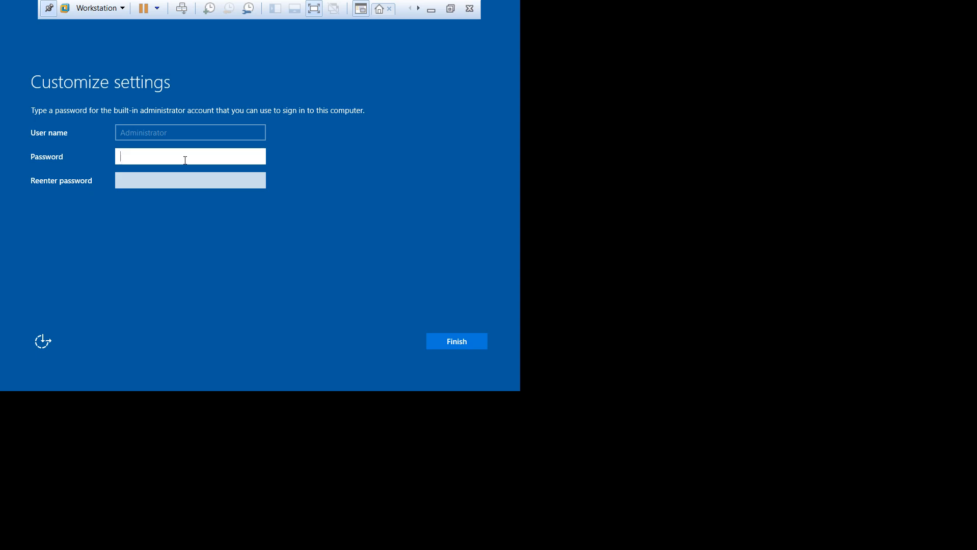
Step: Enter the Administrator password, confirm it in Reenter password, and finish setup
{"action": "type", "text": "1234567"}
{"action": "left_click", "coordinate": [260, 156]}
{"action": "left_click", "coordinate": [137, 181]}
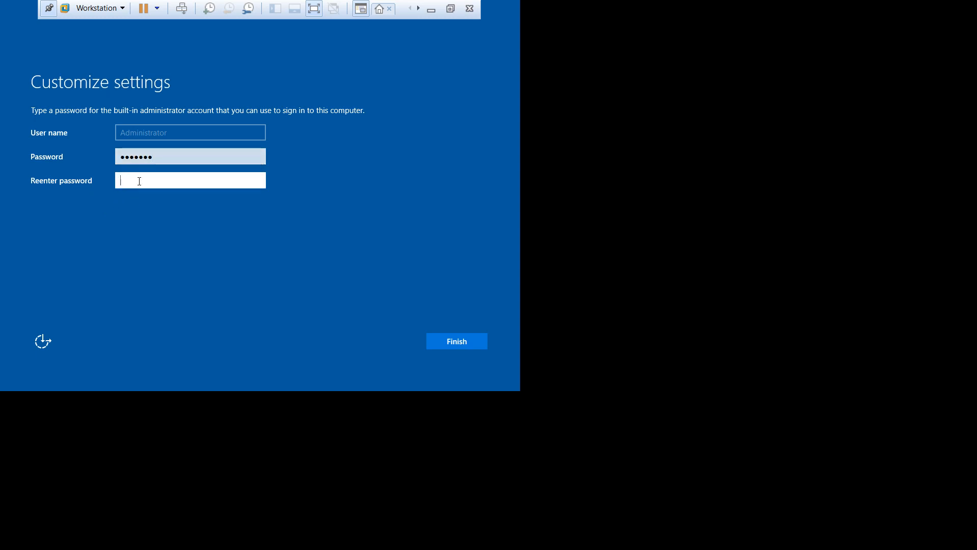
{"action": "type", "text": "•••••••"}
{"action": "left_click", "coordinate": [462, 344]}
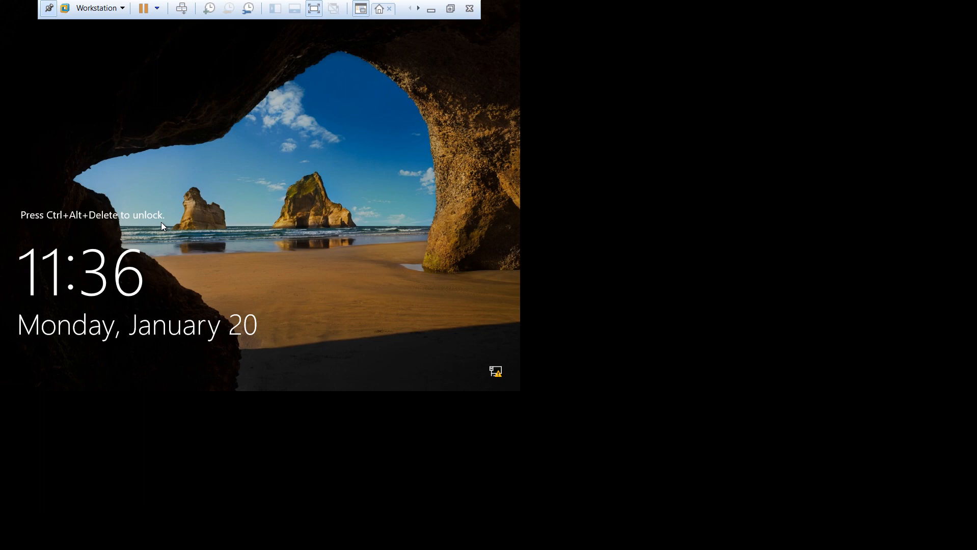
Step: Once Server-01 reaches the lock screen, click inside the VM window to capture keyboard input
{"action": "left_click", "coordinate": [220, 178]}
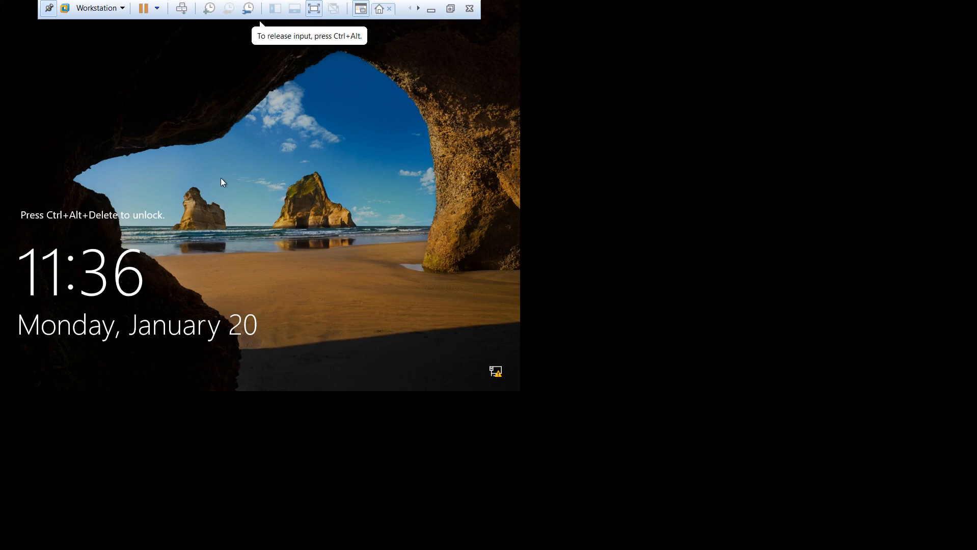
Step: Unlock the lock screen with Ctrl+Alt+Insert and sign in with the Administrator password
{"action": "key", "text": "ctrl+alt+Insert"}
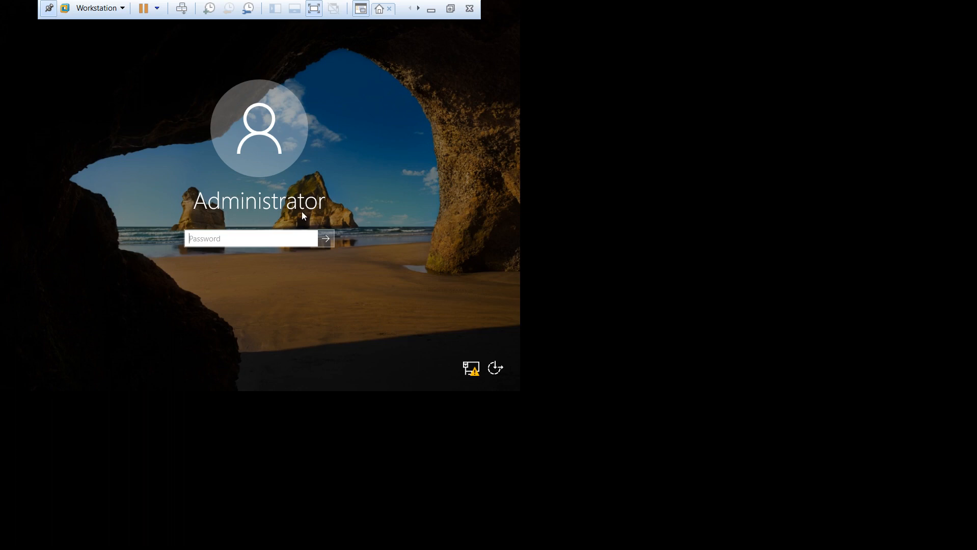
{"action": "type", "text": "••••••"}
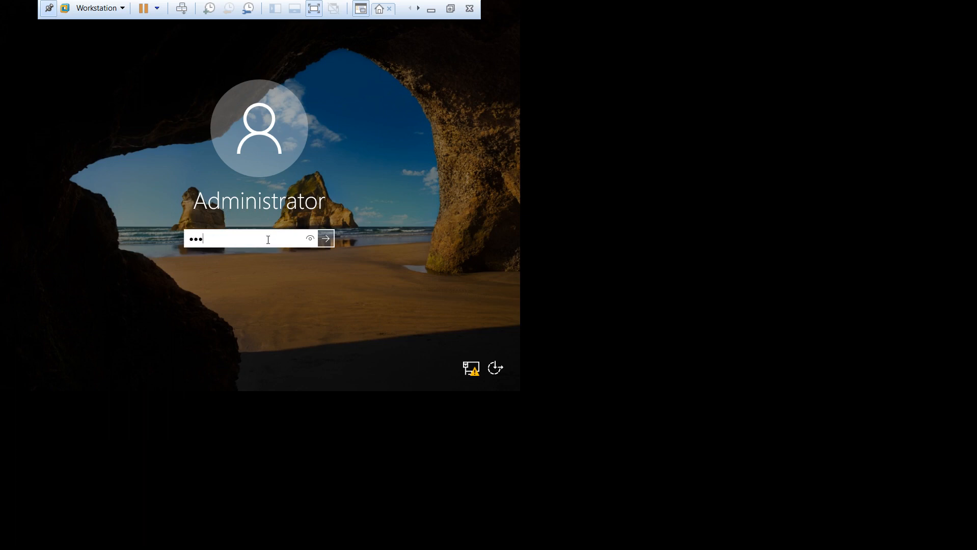
{"action": "type", "text": "•"}
{"action": "key", "text": "Return"}
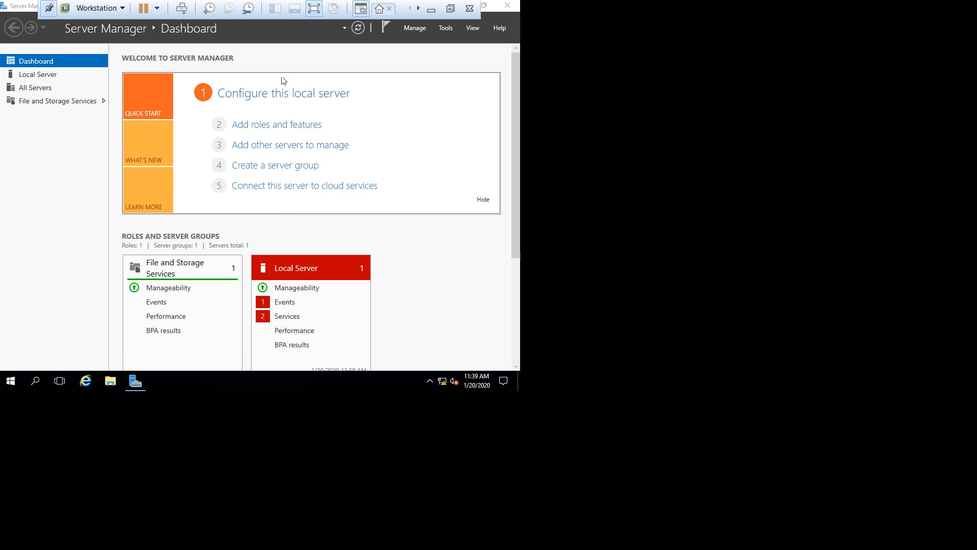
Step: Enable 'Do not start Server Manager automatically at logon' in Server Manager Properties, then close Server Manager
{"action": "left_click", "coordinate": [411, 31]}
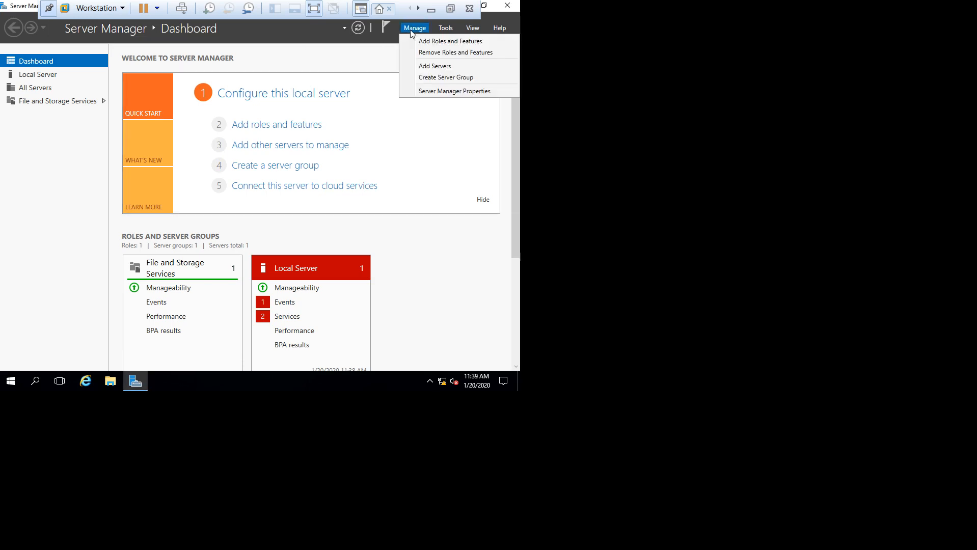
{"action": "left_click", "coordinate": [487, 97]}
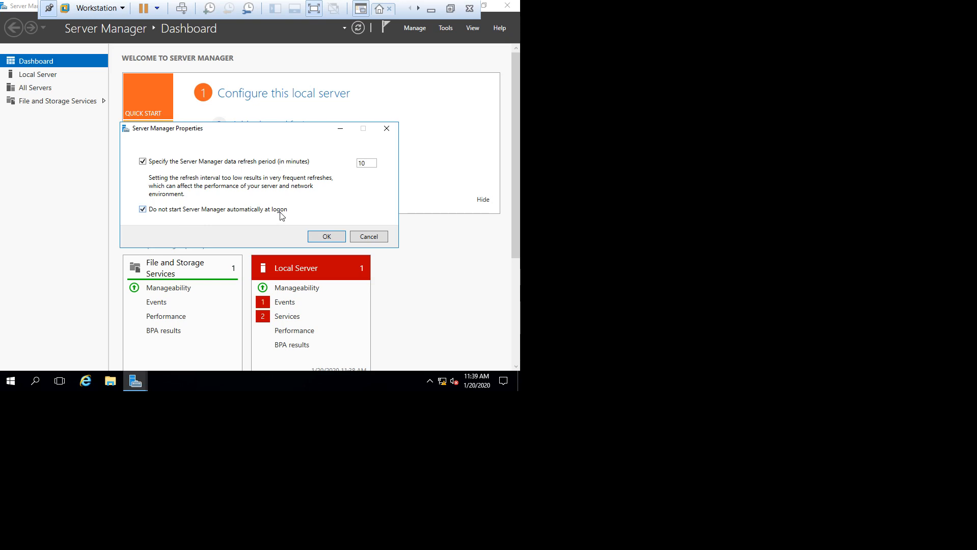
{"action": "left_click", "coordinate": [326, 236]}
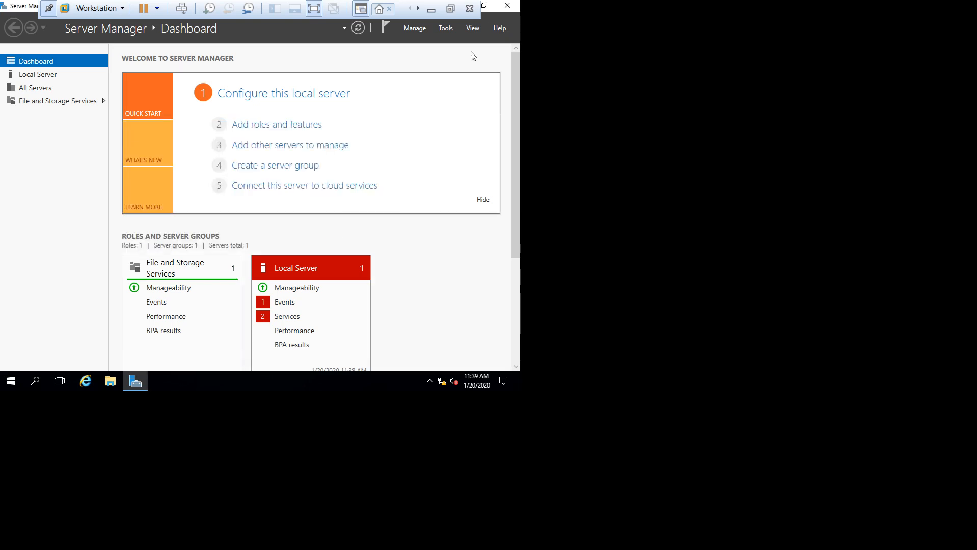
{"action": "left_click", "coordinate": [508, 6]}
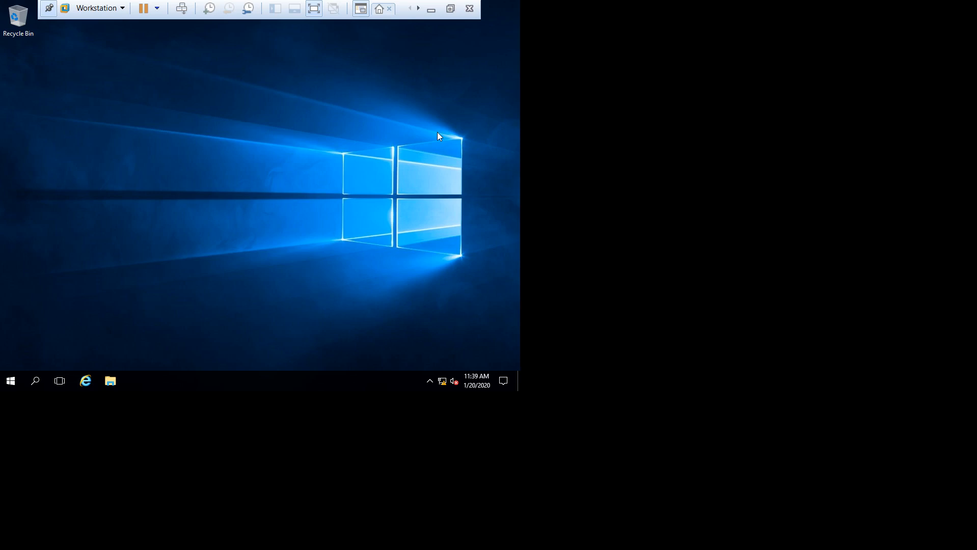
Step: Open the guest's Start menu with the Windows key
{"action": "key", "text": "super"}
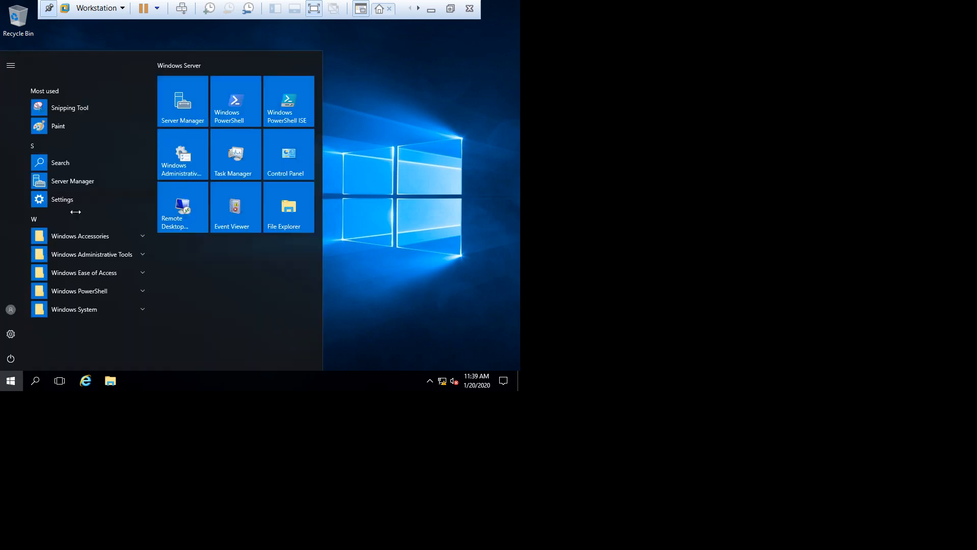
Step: Sign out of Windows, then unlock and sign back in with the Administrator password
{"action": "left_click", "coordinate": [11, 310]}
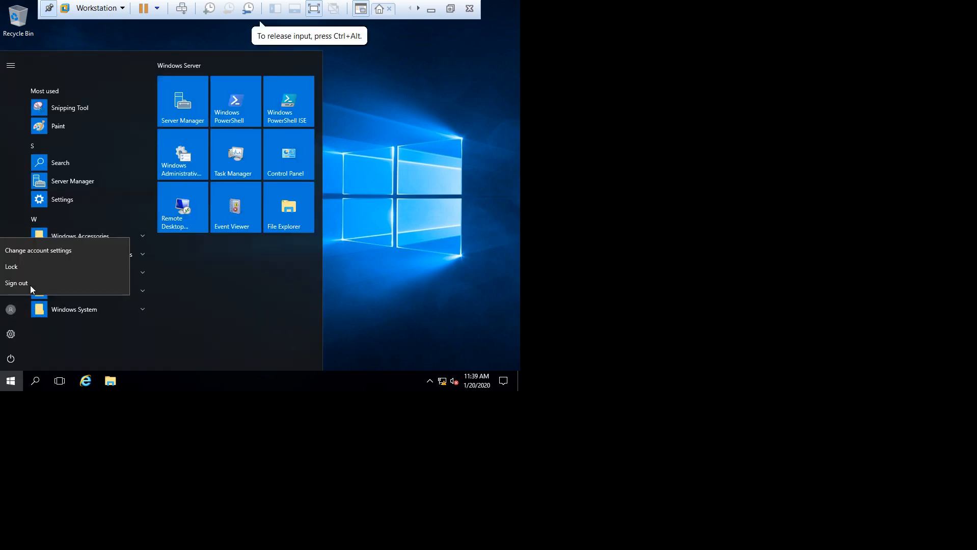
{"action": "left_click", "coordinate": [28, 283]}
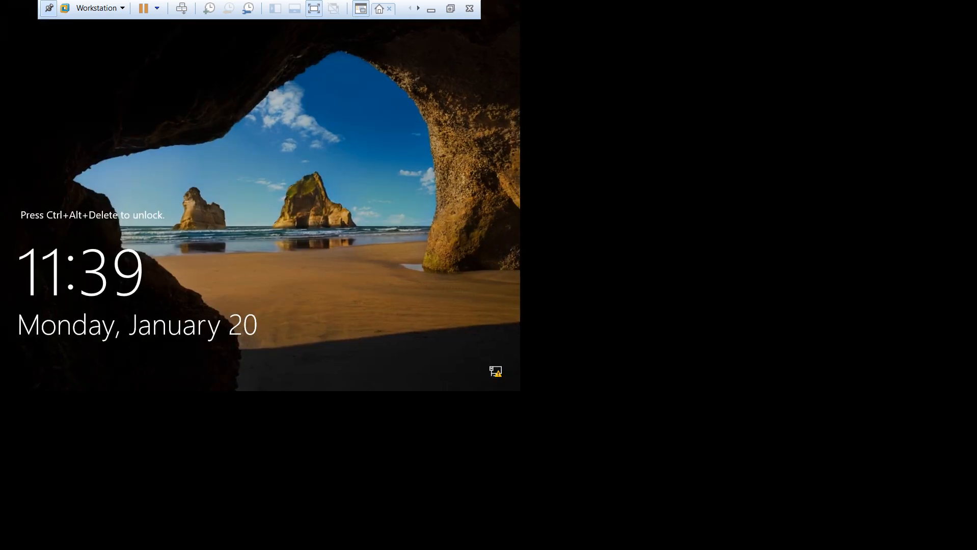
{"action": "key", "text": "ctrl+alt+Insert"}
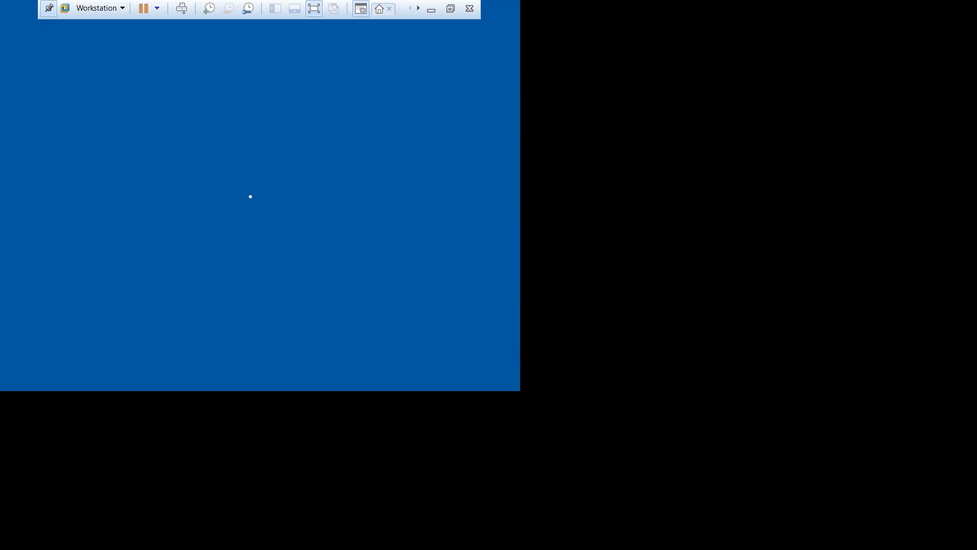
{"action": "type", "text": "P@ssw0rd"}
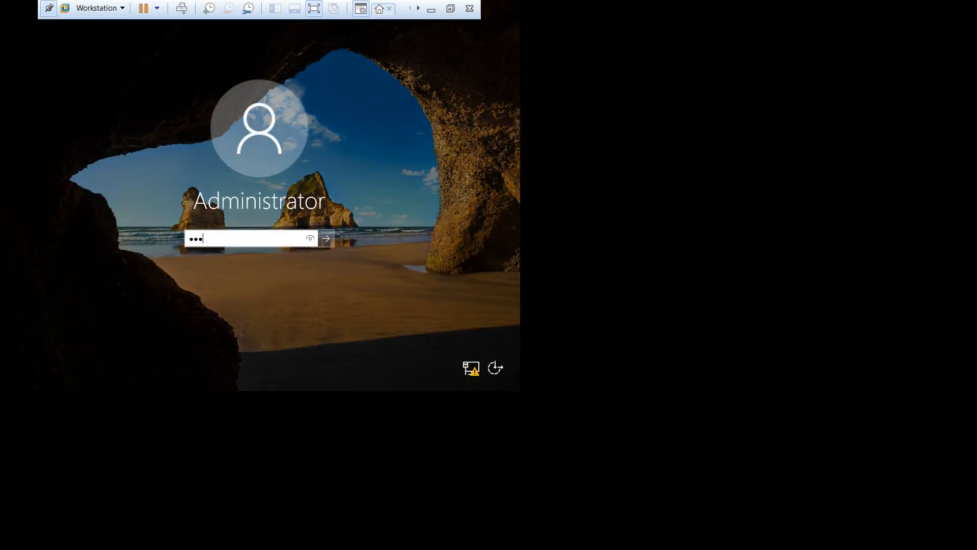
{"action": "key", "text": "Return"}
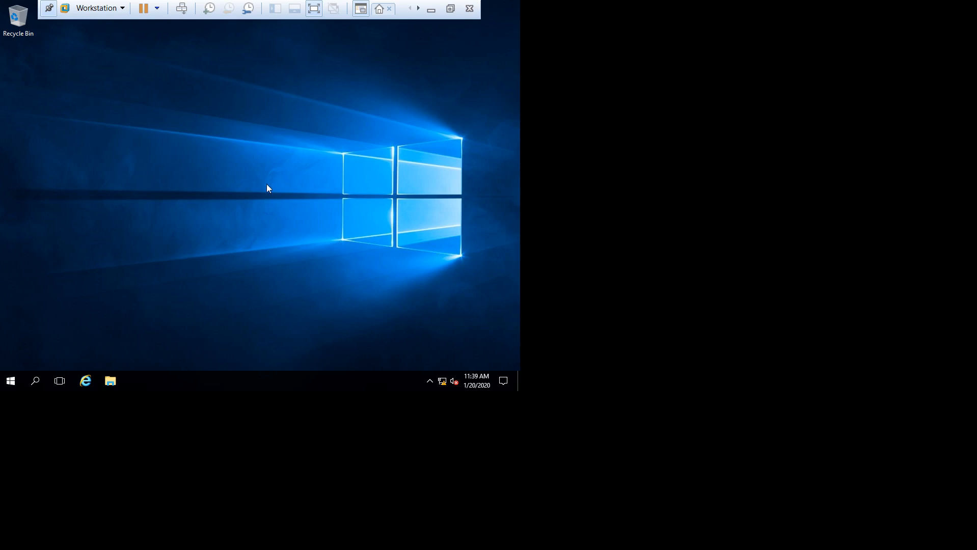
Step: Expand and browse the Windows Administrative Tools folder in the Start menu, then collapse it
{"action": "left_click", "coordinate": [10, 385]}
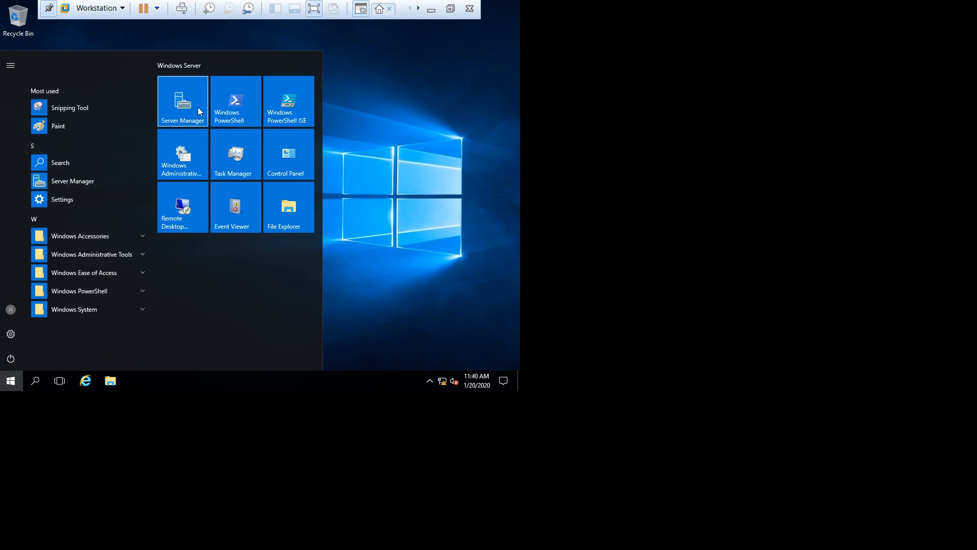
{"action": "left_click", "coordinate": [81, 255]}
{"action": "scroll", "coordinate": [94, 253], "scroll_direction": "down", "scroll_amount": 1}
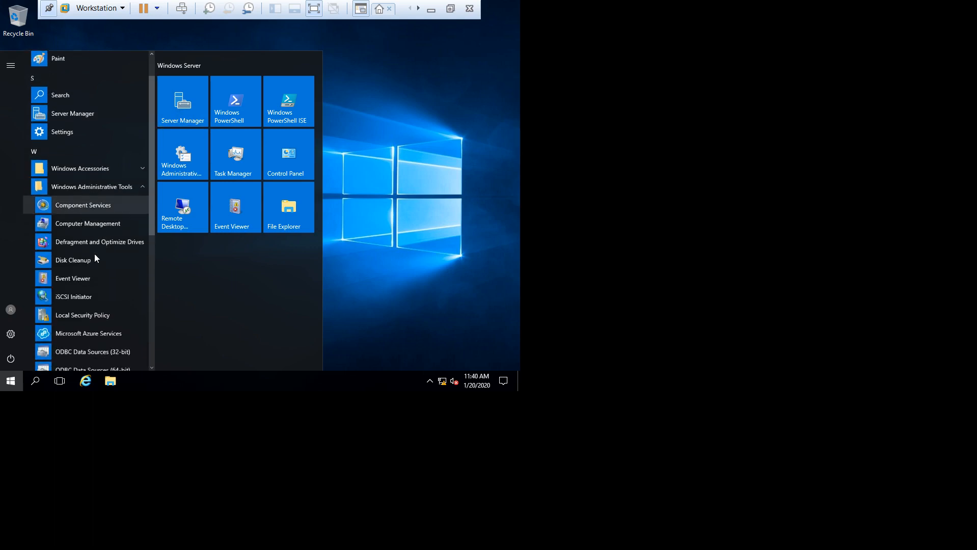
{"action": "scroll", "coordinate": [95, 259], "scroll_direction": "down", "scroll_amount": 3}
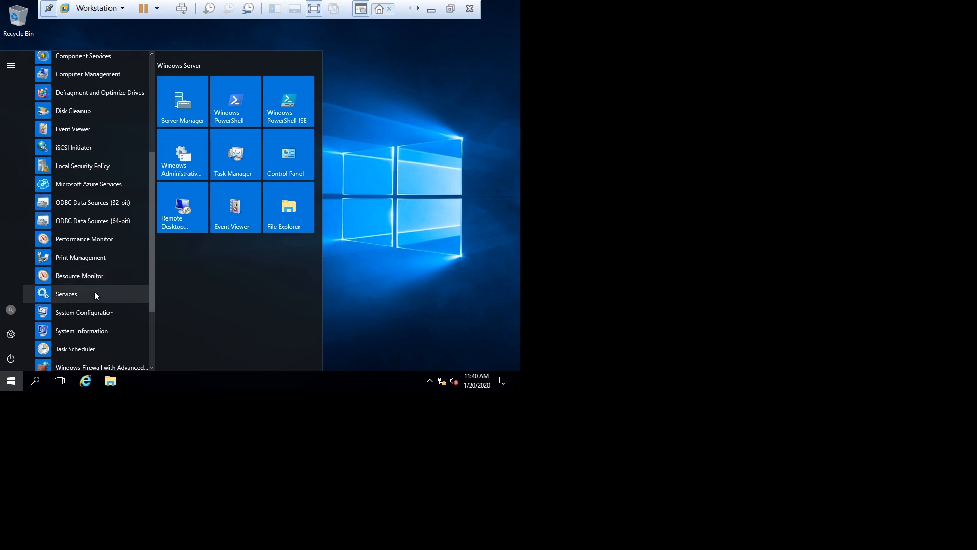
{"action": "scroll", "coordinate": [87, 342], "scroll_direction": "down", "scroll_amount": 1}
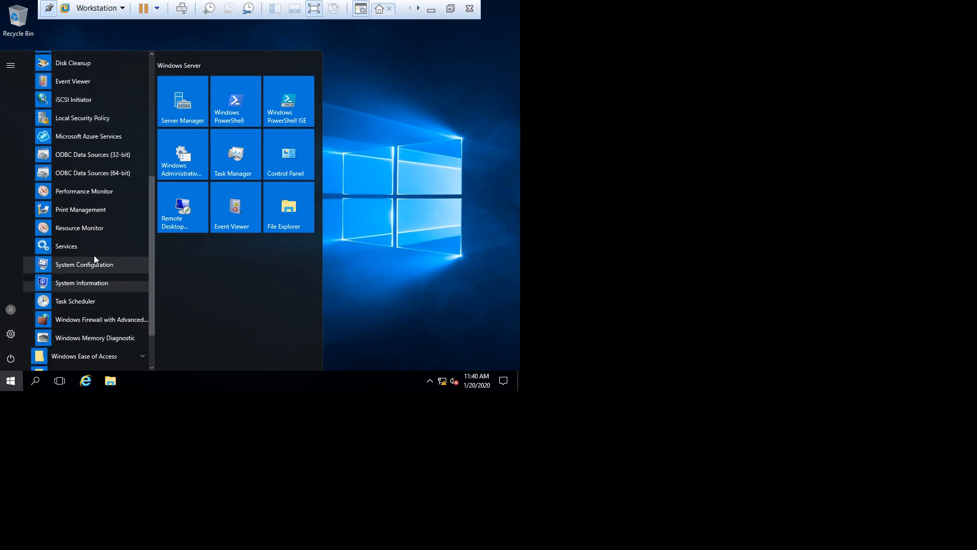
{"action": "scroll", "coordinate": [78, 176], "scroll_direction": "up", "scroll_amount": 5}
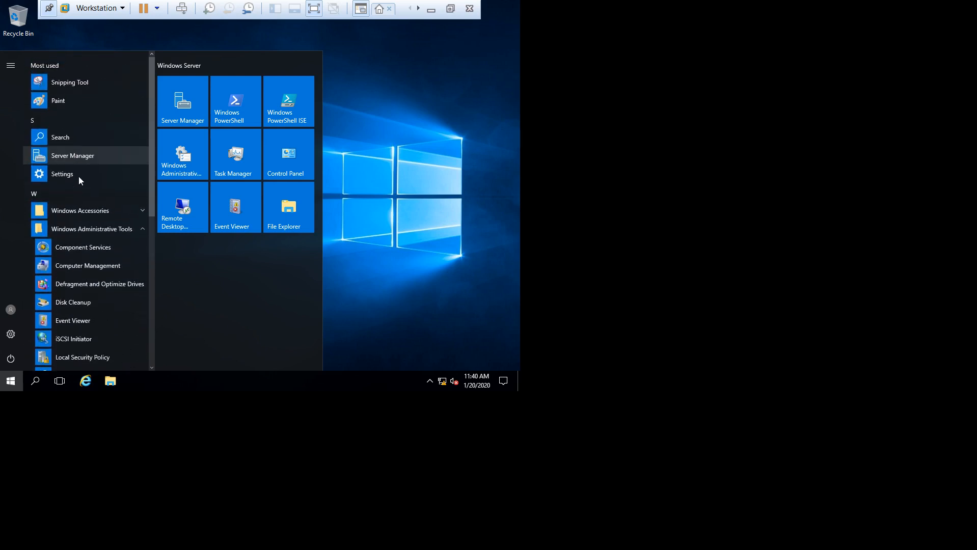
{"action": "left_click", "coordinate": [97, 229]}
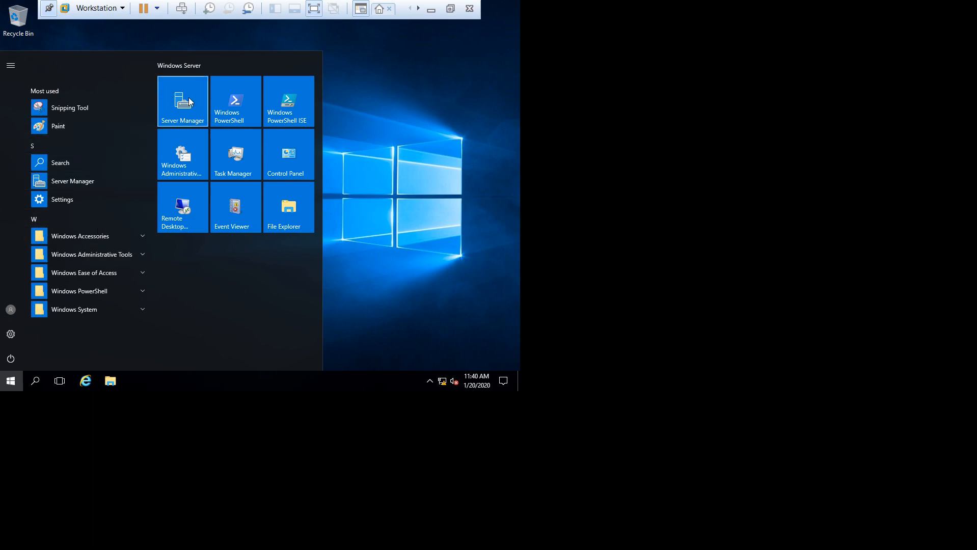
Step: Launch Server Manager from its Start menu tile
{"action": "left_click", "coordinate": [404, 122]}
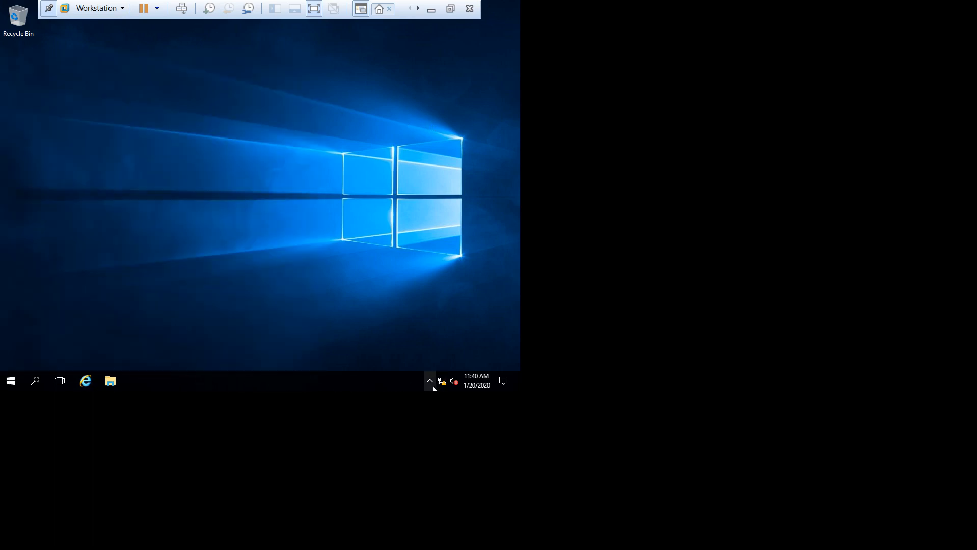
{"action": "left_click", "coordinate": [7, 383]}
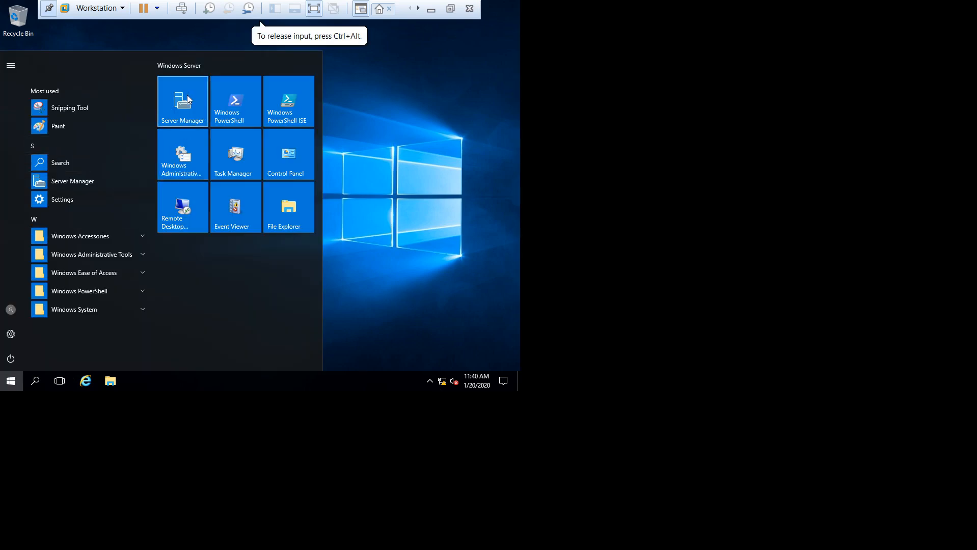
{"action": "left_click", "coordinate": [188, 98]}
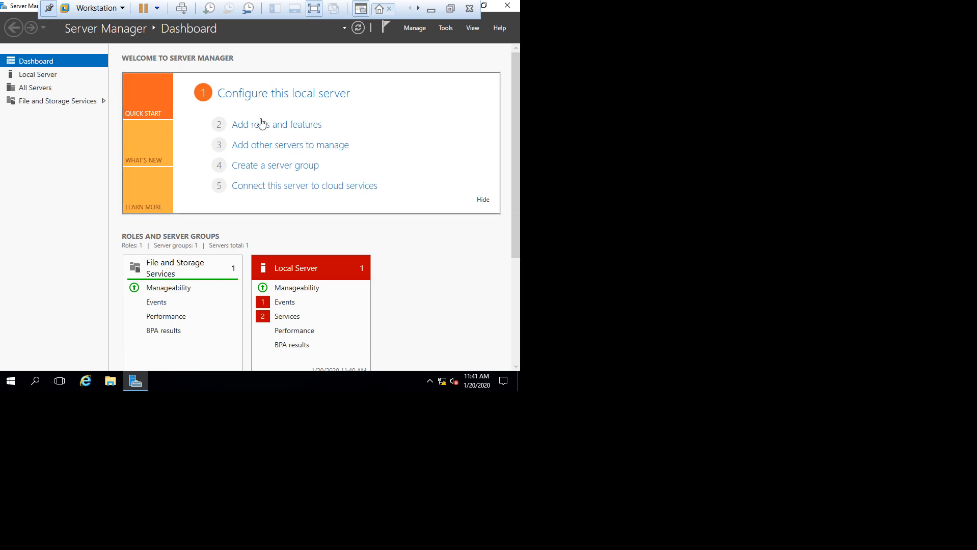
Step: Select Dashboard in Server Manager's left pane once it has finished loading
{"action": "left_click", "coordinate": [43, 68]}
Step: Start Add Roles and Features with role-based installation and the local server as destination
{"action": "left_click", "coordinate": [290, 131]}
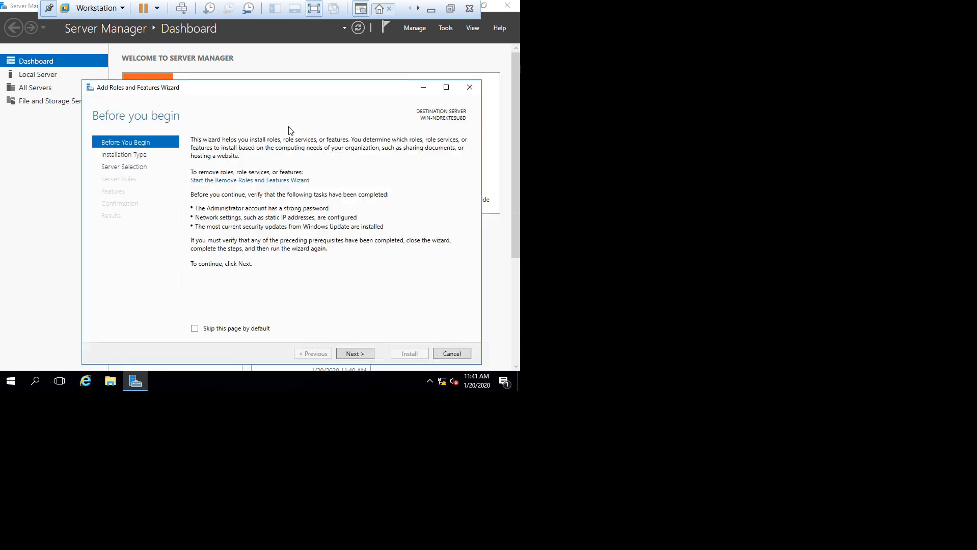
{"action": "left_click_drag", "start_coordinate": [255, 90], "coordinate": [259, 55]}
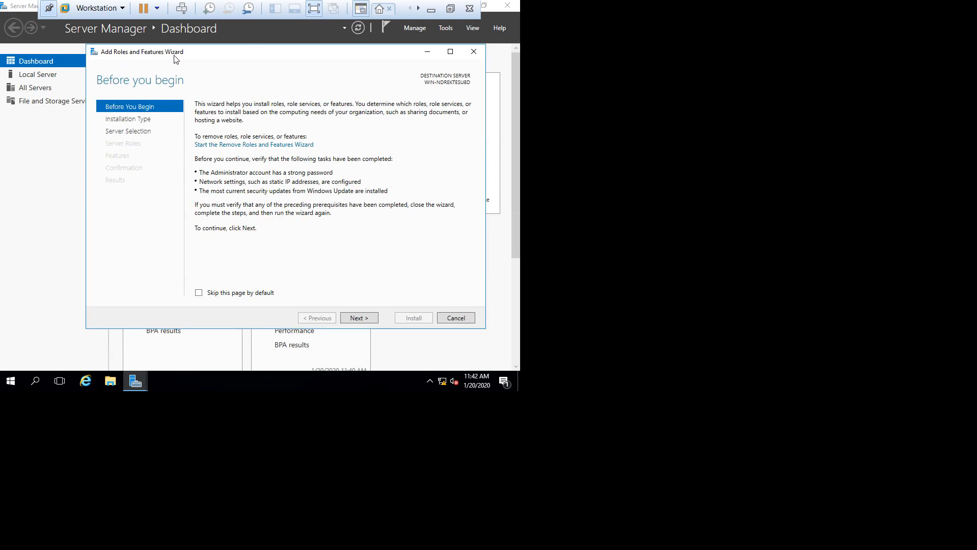
{"action": "left_click", "coordinate": [354, 321]}
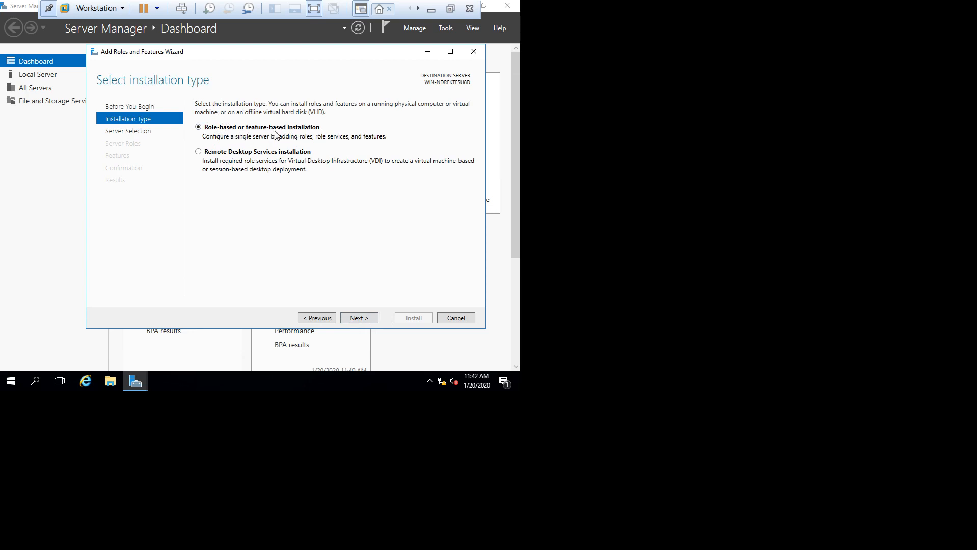
{"action": "left_click", "coordinate": [358, 319]}
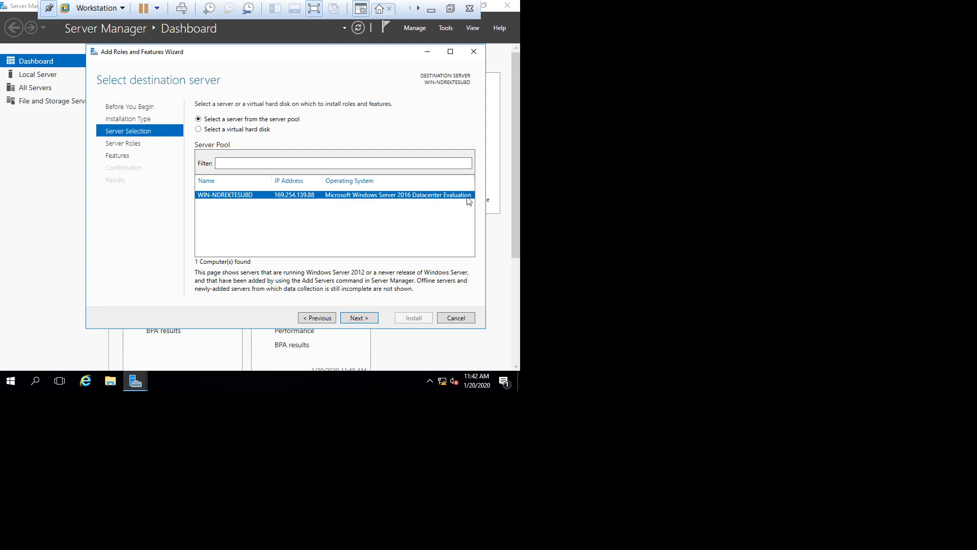
{"action": "left_click", "coordinate": [359, 318]}
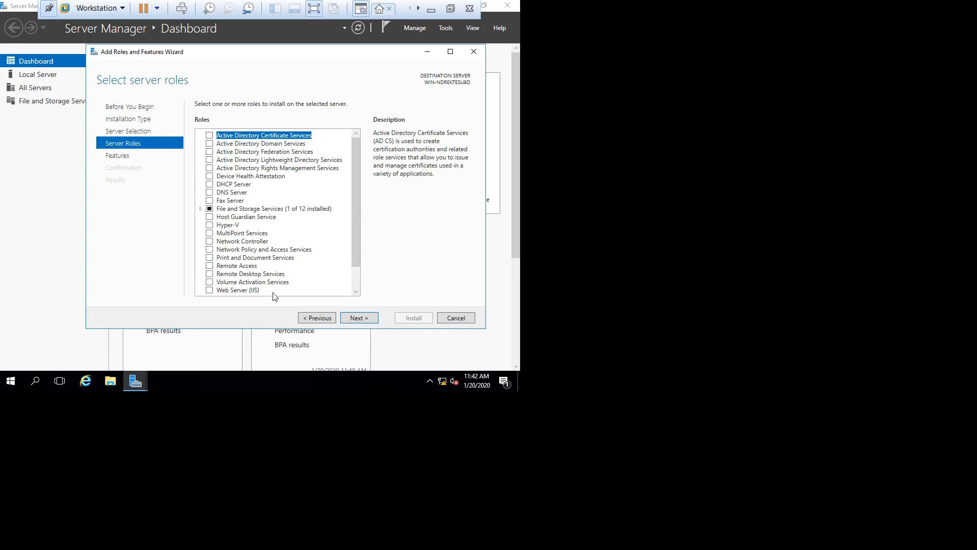
{"action": "left_click", "coordinate": [266, 144]}
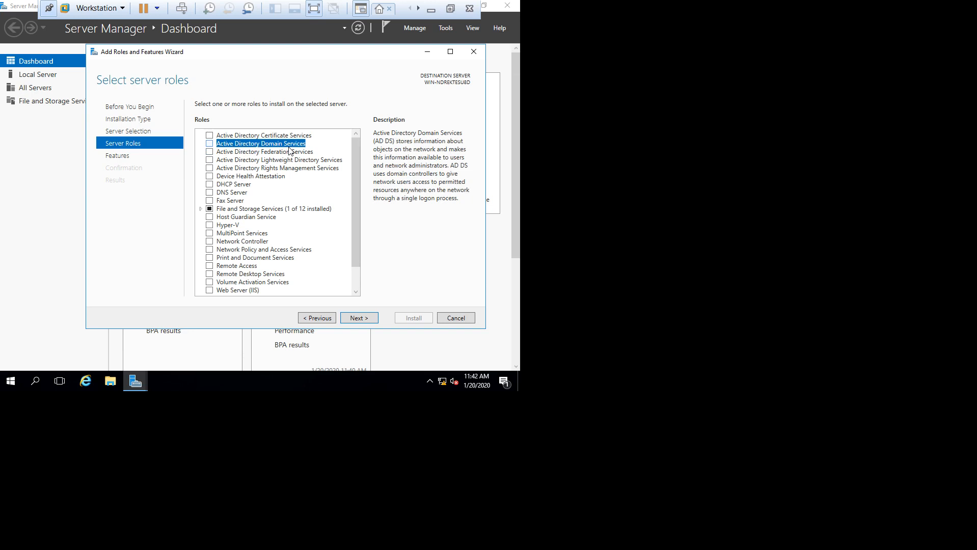
{"action": "left_click", "coordinate": [236, 186]}
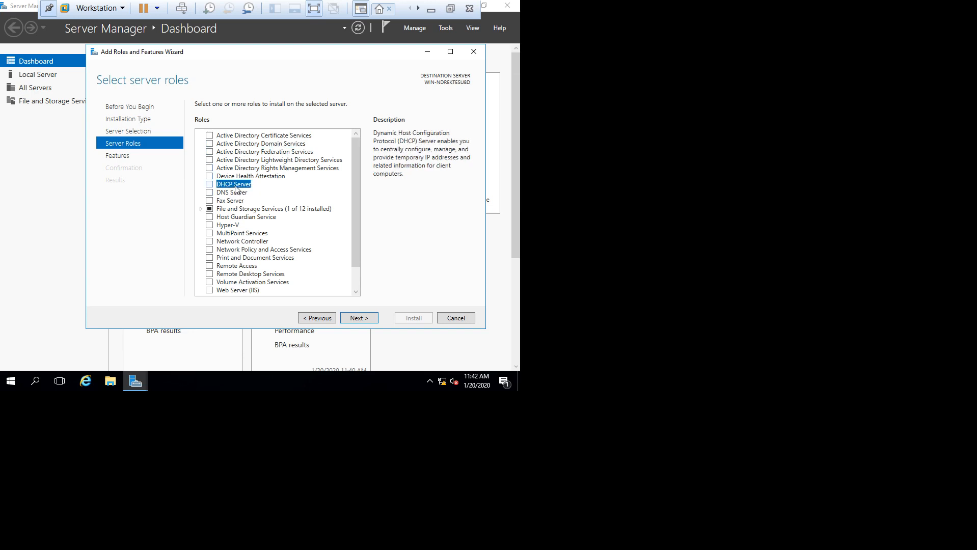
{"action": "left_click", "coordinate": [234, 194]}
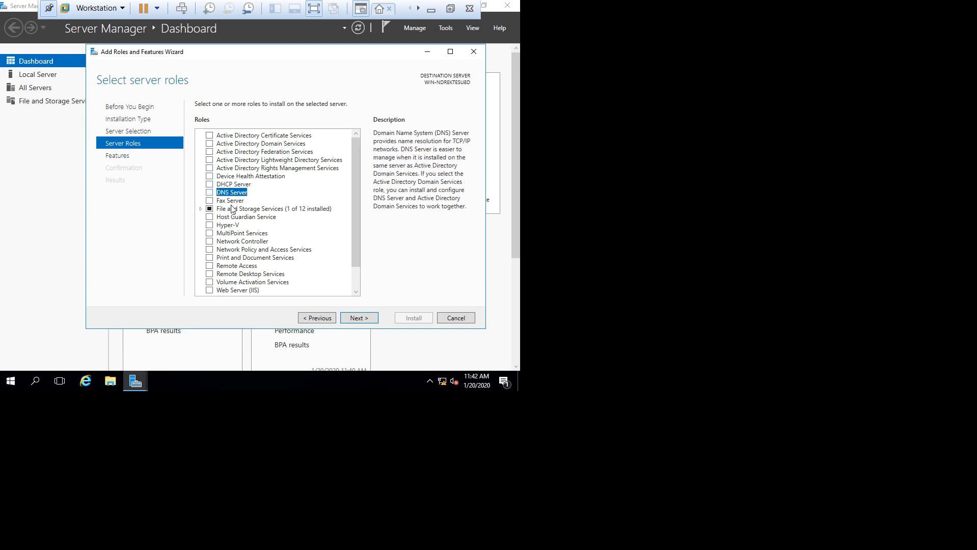
{"action": "left_click", "coordinate": [228, 226]}
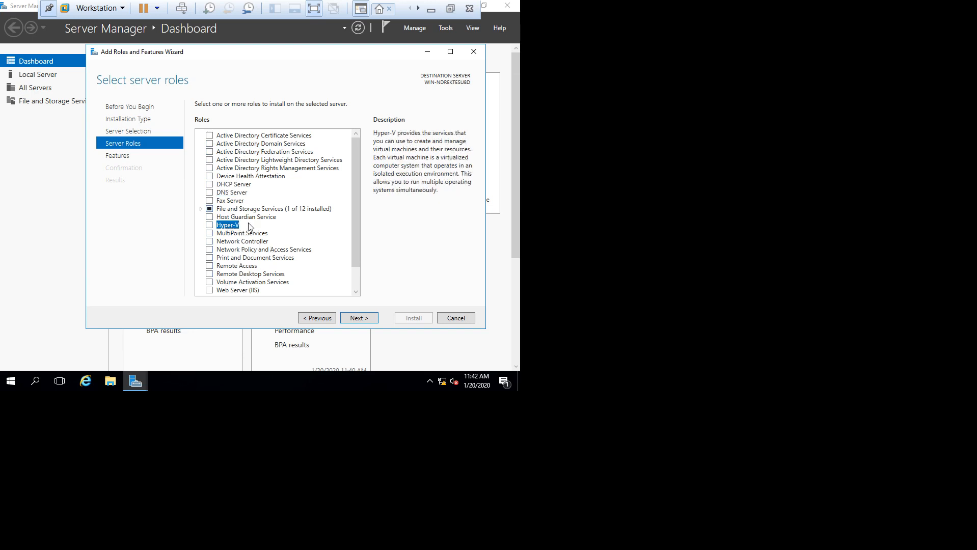
{"action": "left_click", "coordinate": [236, 290]}
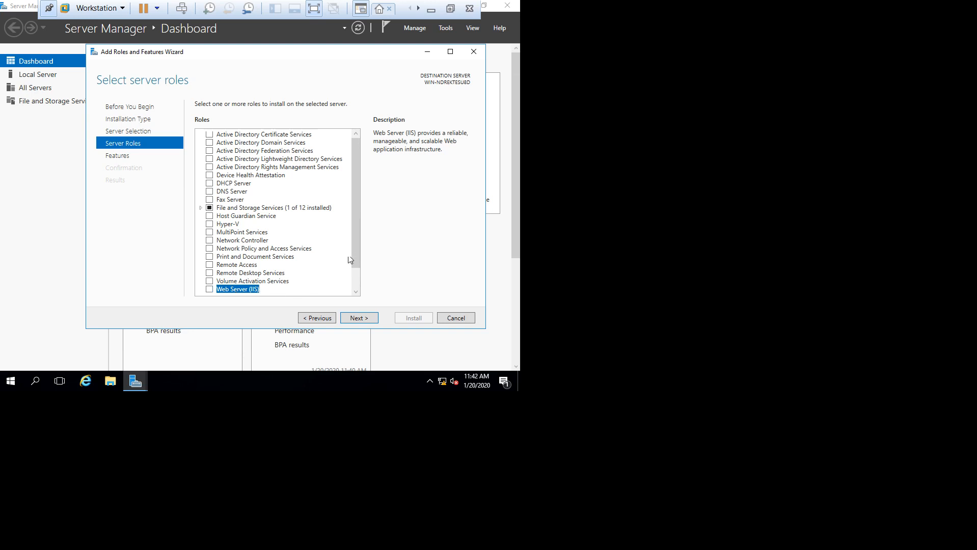
{"action": "left_click_drag", "start_coordinate": [352, 234], "coordinate": [355, 282]}
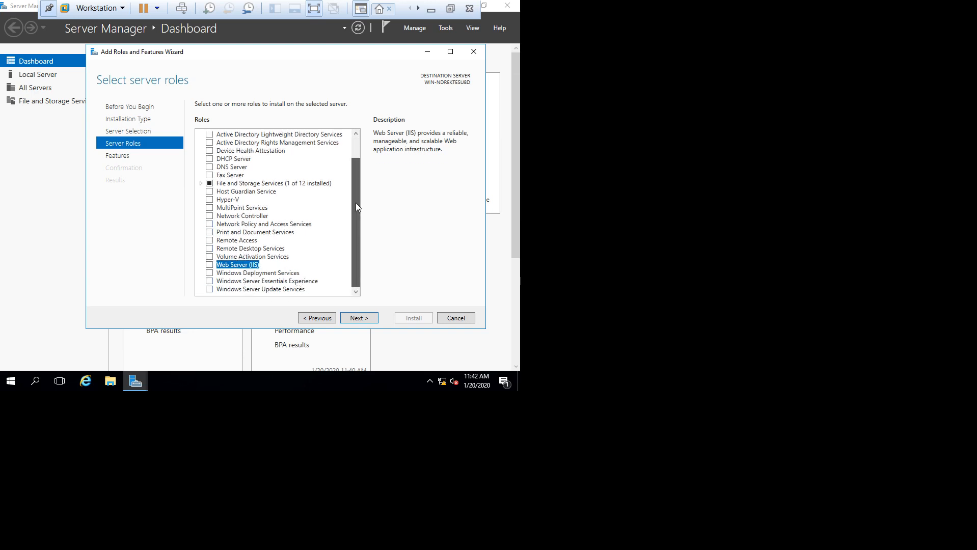
{"action": "scroll", "coordinate": [356, 203], "scroll_direction": "up", "scroll_amount": 1}
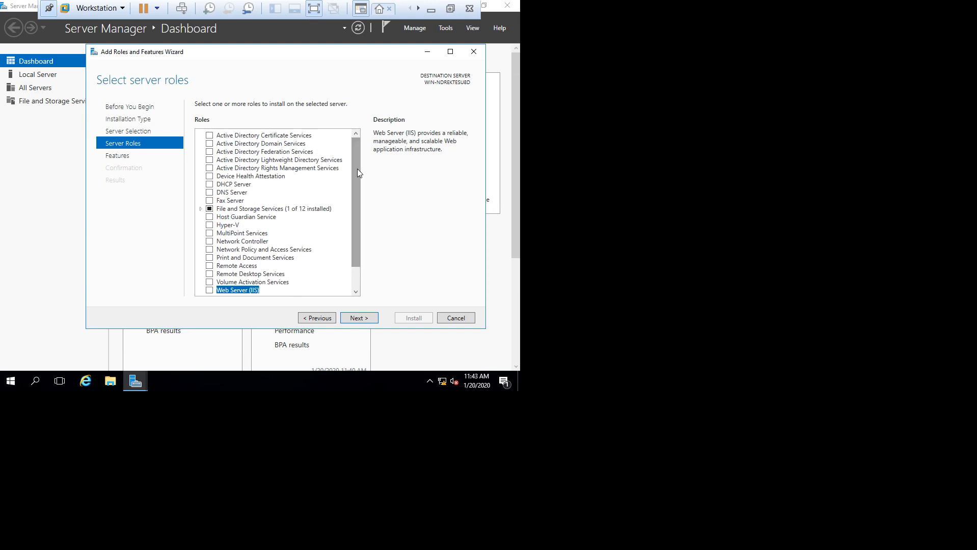
{"action": "left_click_drag", "start_coordinate": [357, 168], "coordinate": [364, 148]}
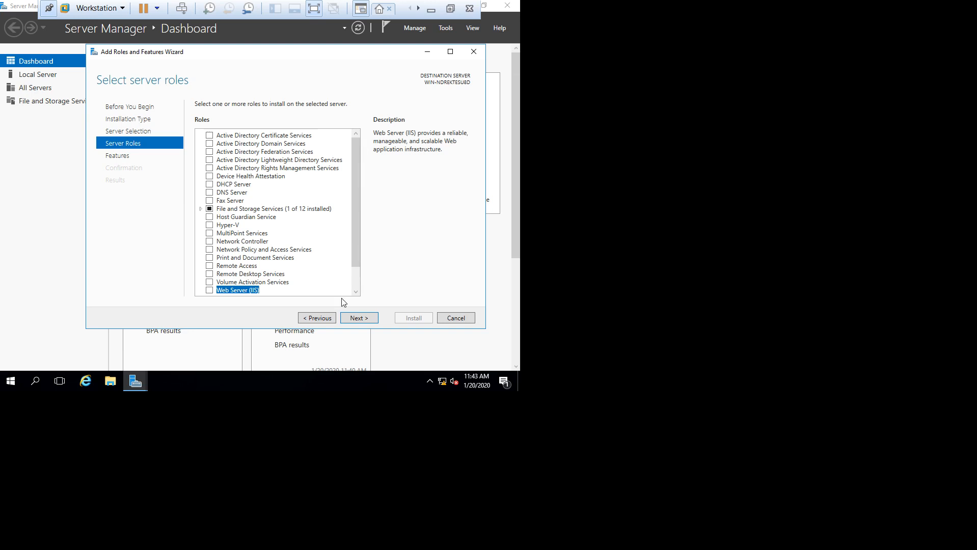
Step: Skip ahead to Select features, browse the list around BitLocker Network Unlock, then go back to server roles
{"action": "left_click", "coordinate": [366, 320]}
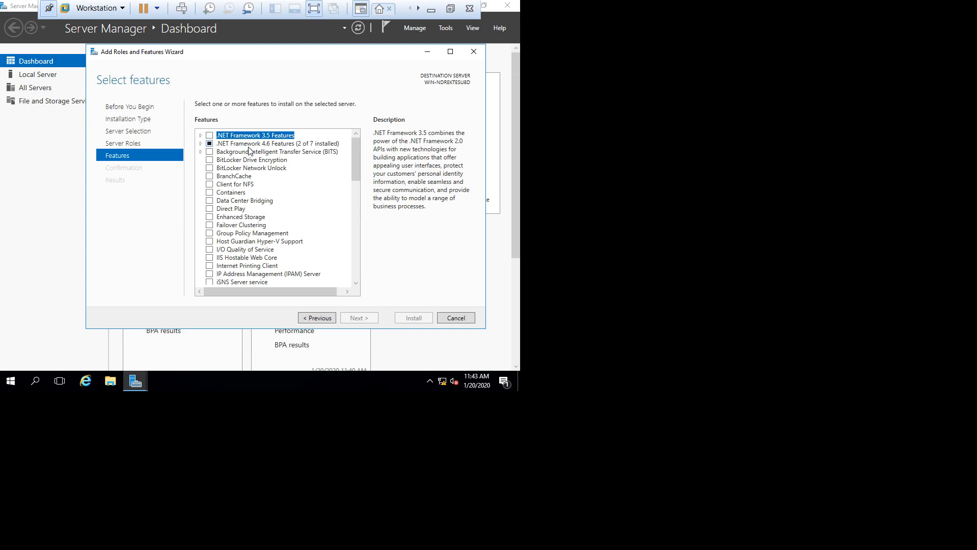
{"action": "left_click", "coordinate": [232, 169]}
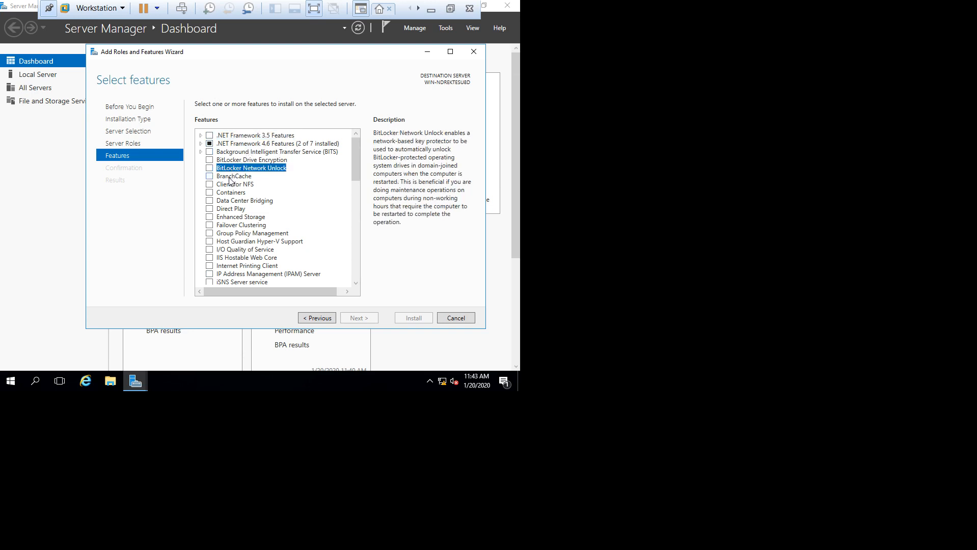
{"action": "scroll", "coordinate": [249, 253], "scroll_direction": "down", "scroll_amount": 3}
{"action": "scroll", "coordinate": [249, 253], "scroll_direction": "down", "scroll_amount": 13}
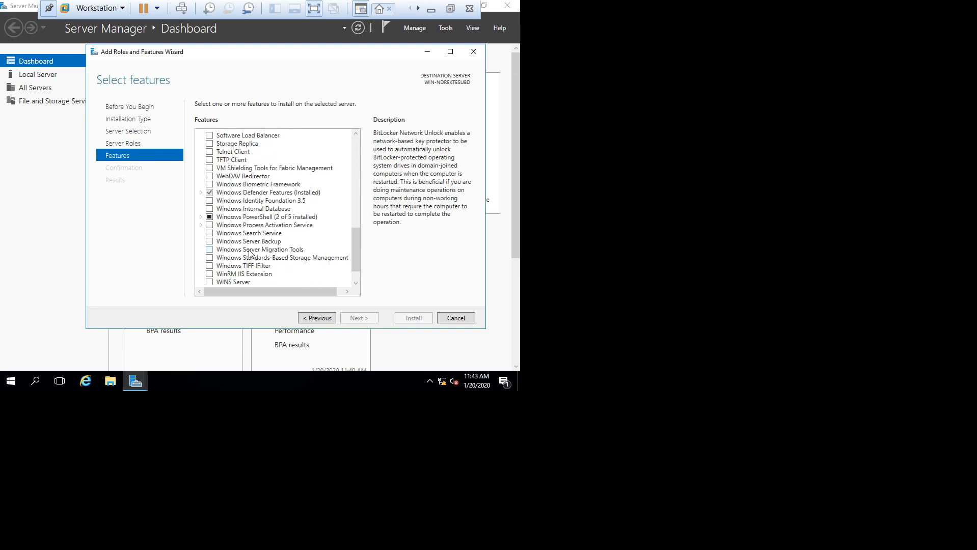
{"action": "scroll", "coordinate": [249, 253], "scroll_direction": "up", "scroll_amount": 14}
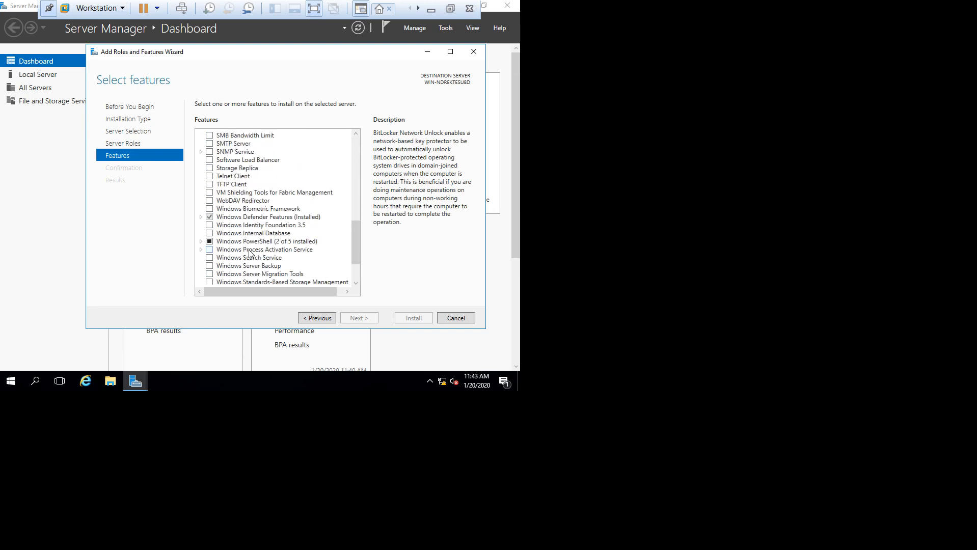
{"action": "scroll", "coordinate": [249, 254], "scroll_direction": "up", "scroll_amount": 2}
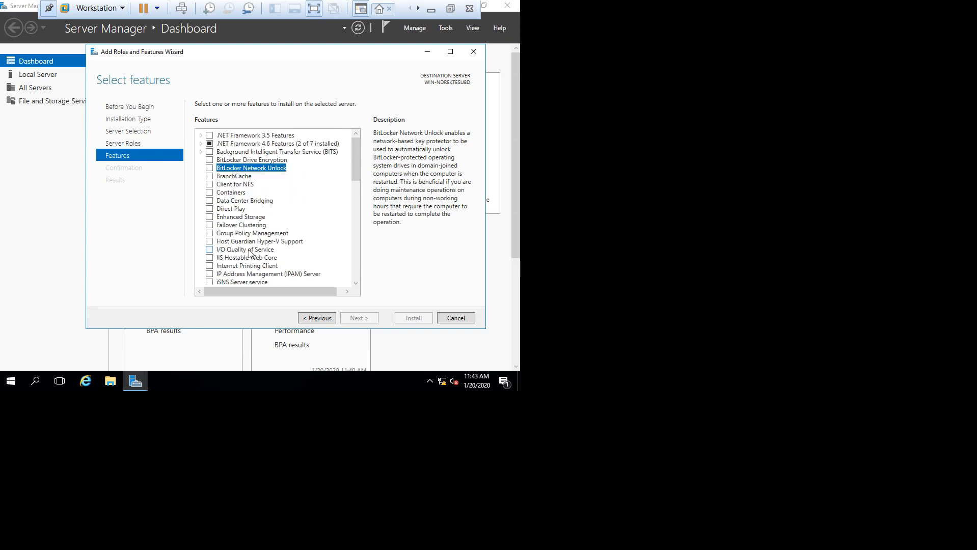
{"action": "left_click", "coordinate": [316, 318]}
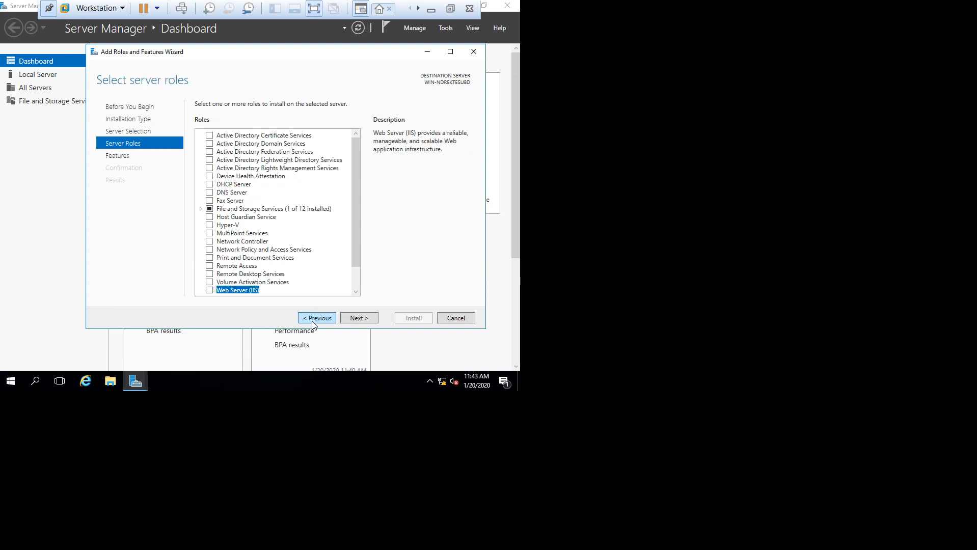
Step: Tick Active Directory Domain Services, decline its required features, and cancel the wizard
{"action": "left_click", "coordinate": [243, 145]}
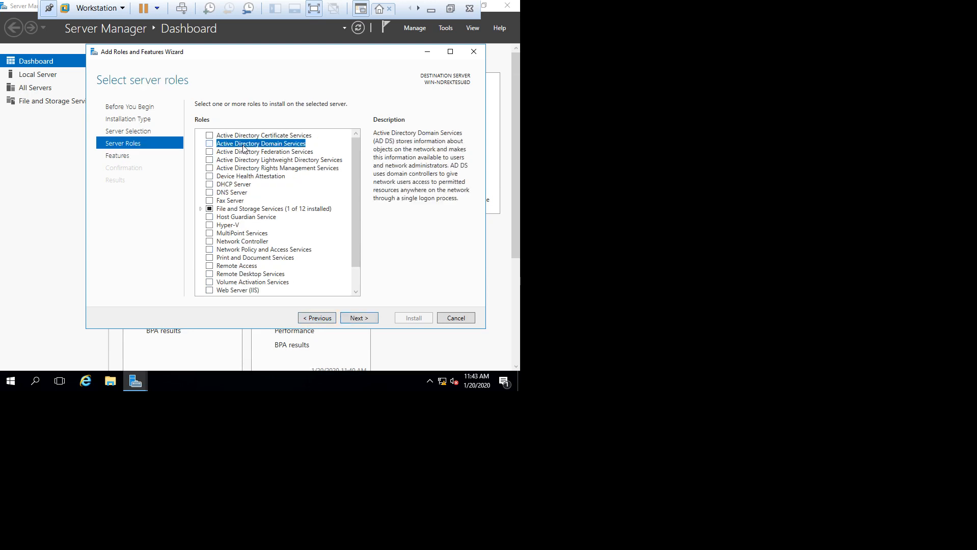
{"action": "left_click", "coordinate": [210, 144]}
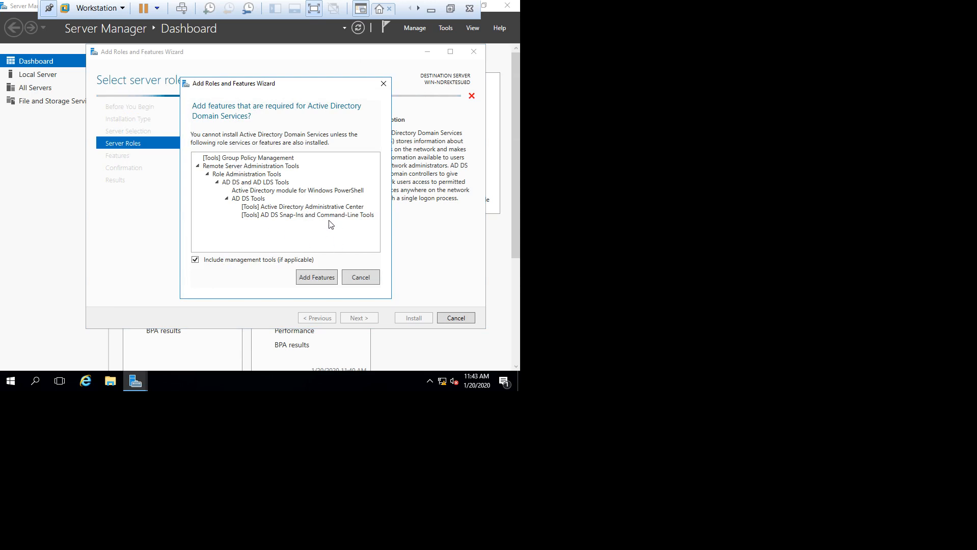
{"action": "left_click", "coordinate": [364, 279]}
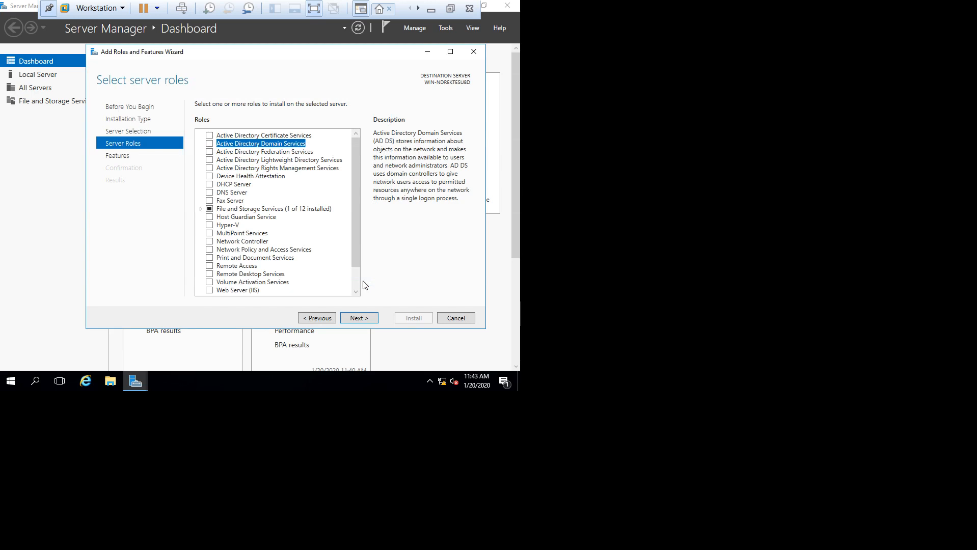
{"action": "left_click", "coordinate": [469, 324]}
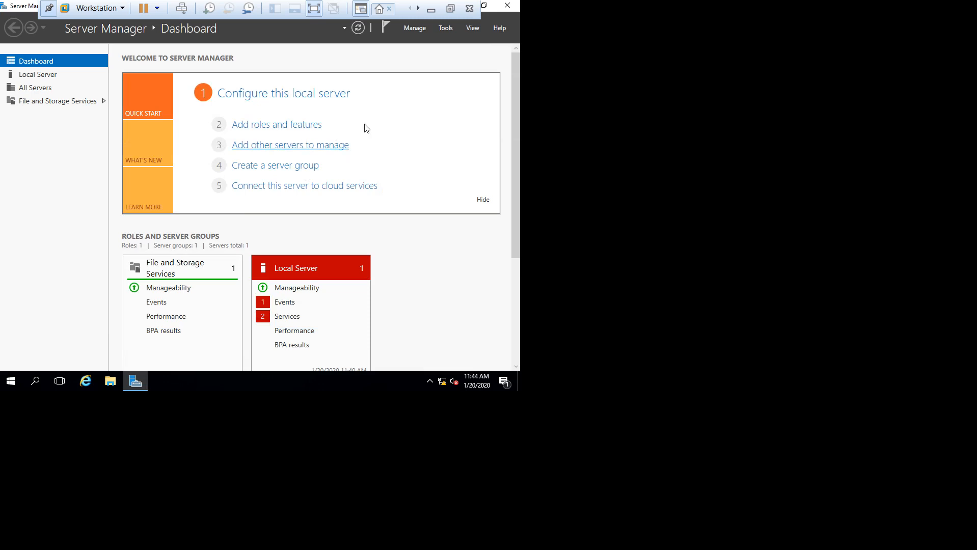
{"action": "left_click", "coordinate": [412, 30]}
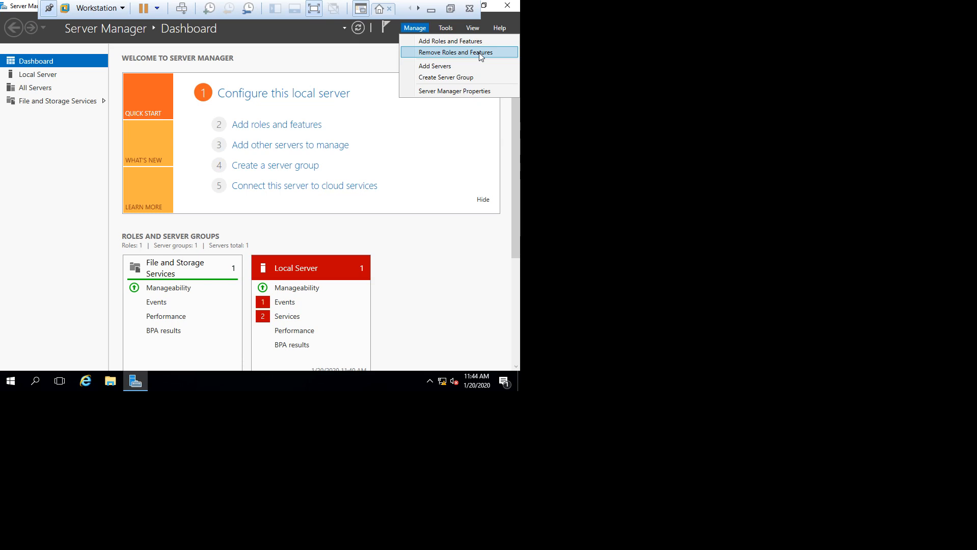
{"action": "left_click", "coordinate": [275, 48]}
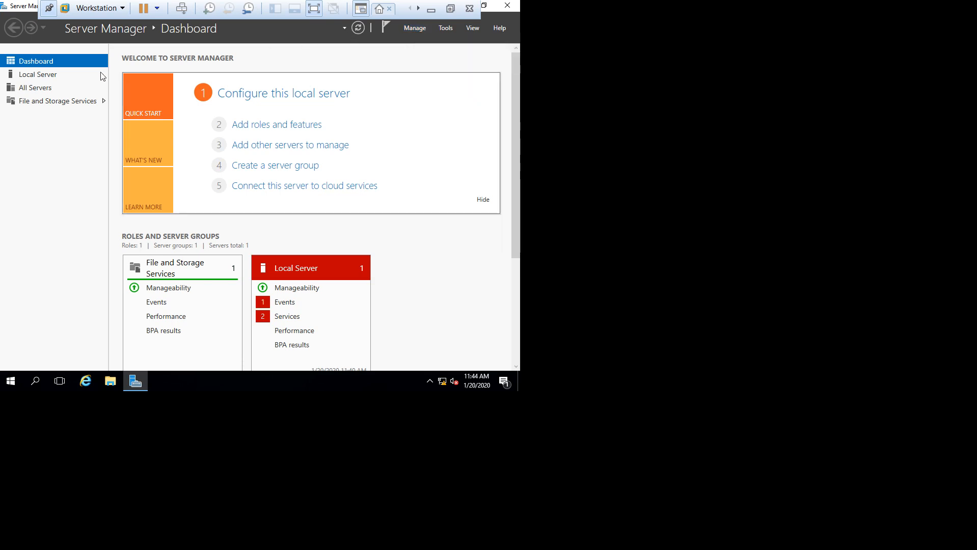
Step: Show the Local Server page and review its WORKGROUP, 2 GB memory and 188 services
{"action": "left_click", "coordinate": [36, 75]}
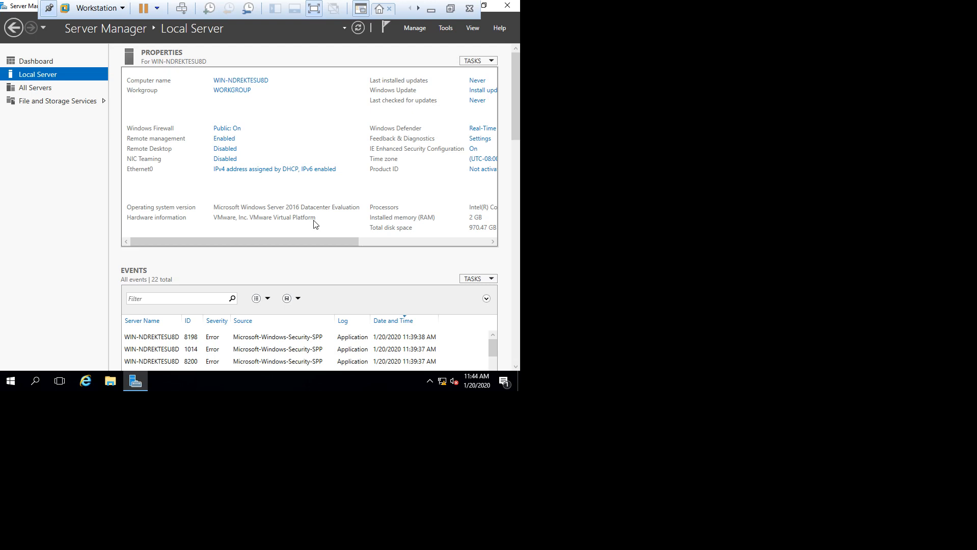
{"action": "left_click_drag", "start_coordinate": [287, 241], "coordinate": [376, 248]}
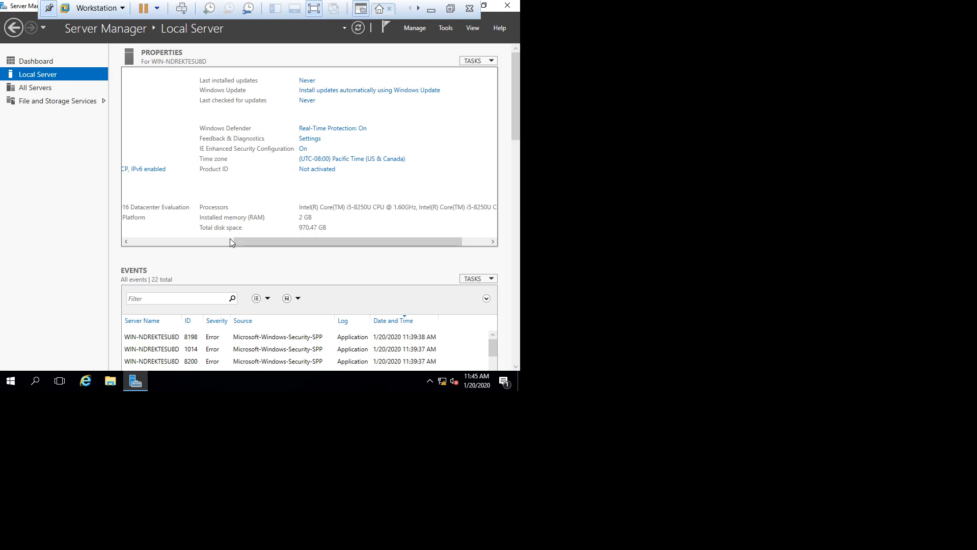
{"action": "left_click_drag", "start_coordinate": [278, 243], "coordinate": [266, 243]}
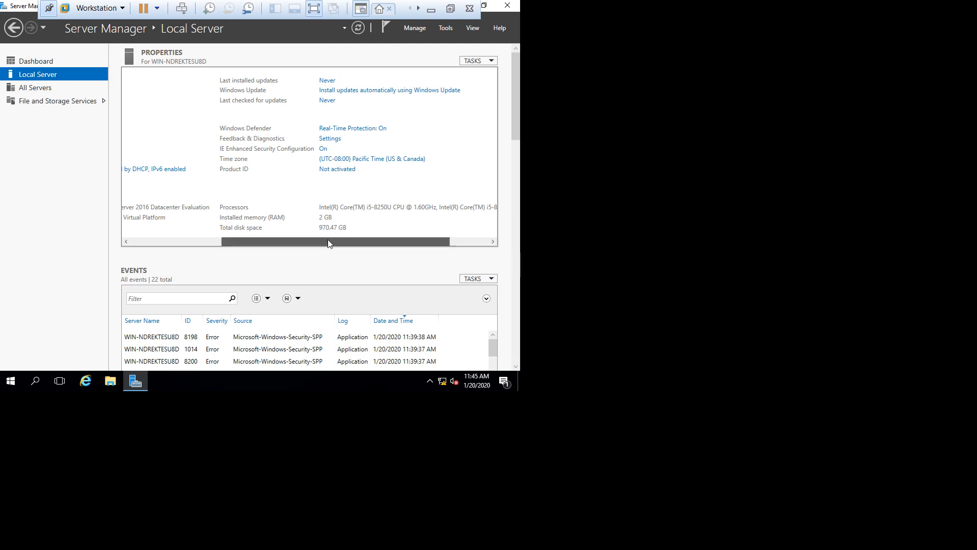
{"action": "left_click_drag", "start_coordinate": [327, 241], "coordinate": [178, 244]}
{"action": "left_click_drag", "start_coordinate": [516, 103], "coordinate": [519, 176]}
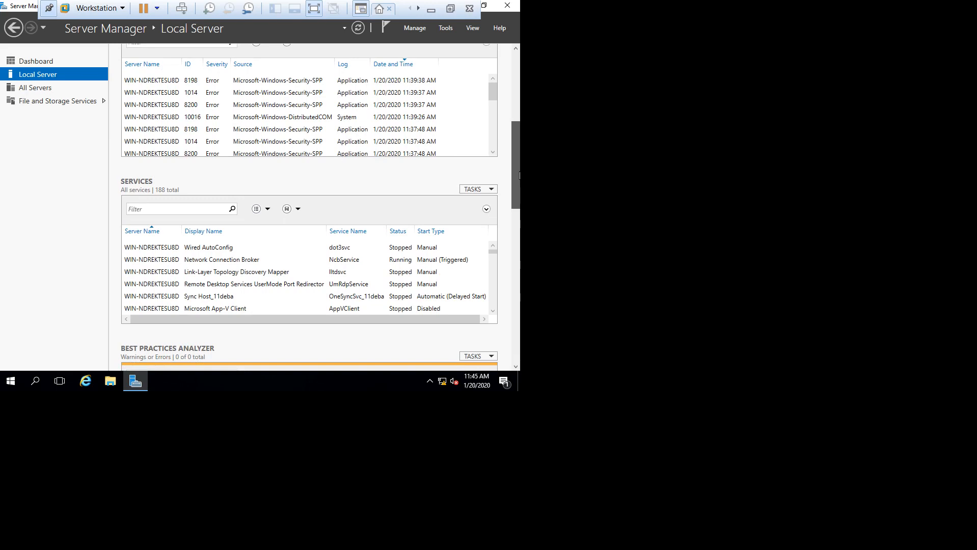
{"action": "left_click_drag", "start_coordinate": [519, 175], "coordinate": [519, 165]}
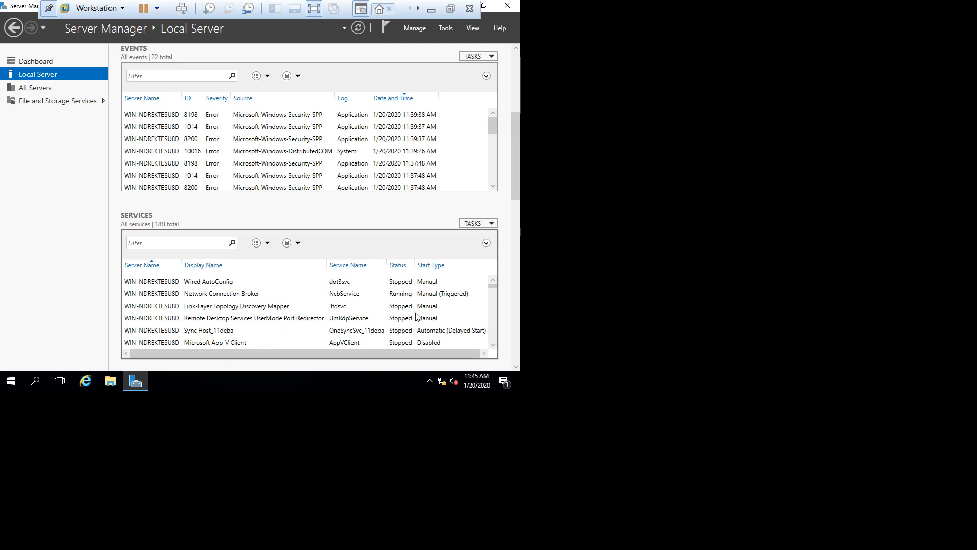
{"action": "left_click_drag", "start_coordinate": [516, 184], "coordinate": [514, 98]}
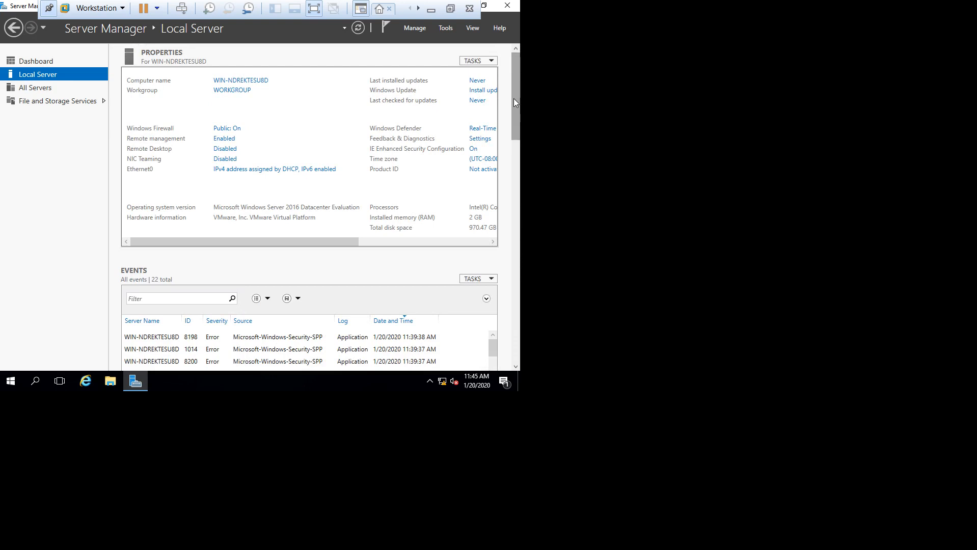
Step: Change the computer name to Server-01 in System Properties
{"action": "left_click", "coordinate": [253, 84]}
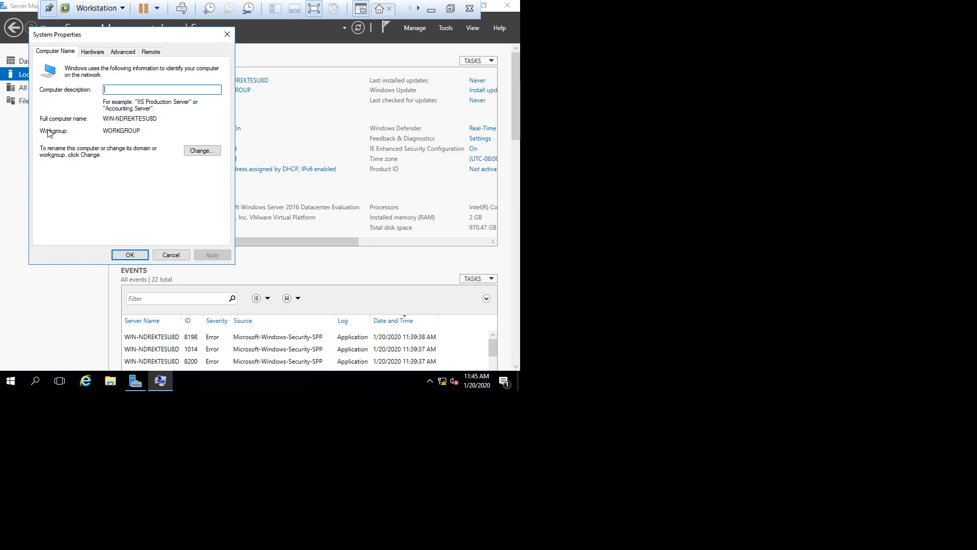
{"action": "left_click", "coordinate": [210, 150]}
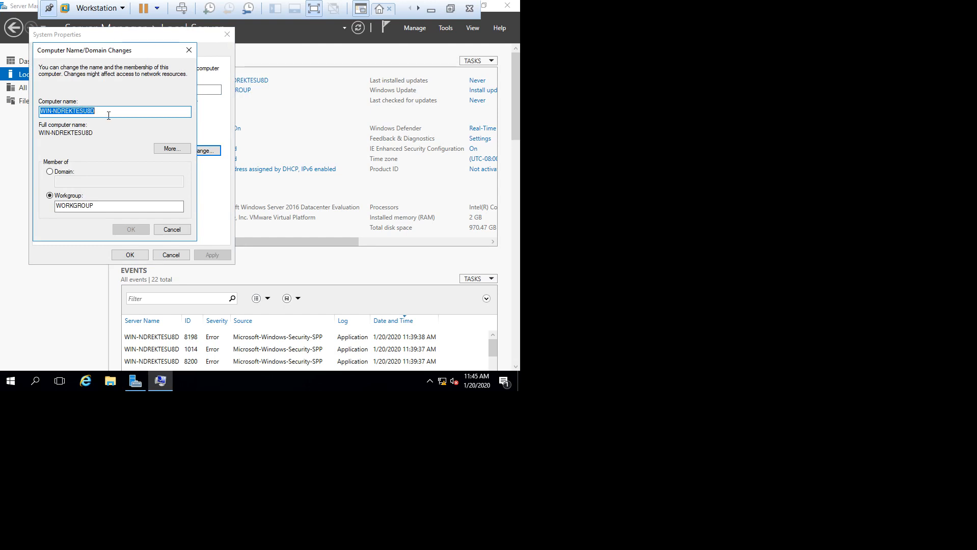
{"action": "key", "text": "BackSpace"}
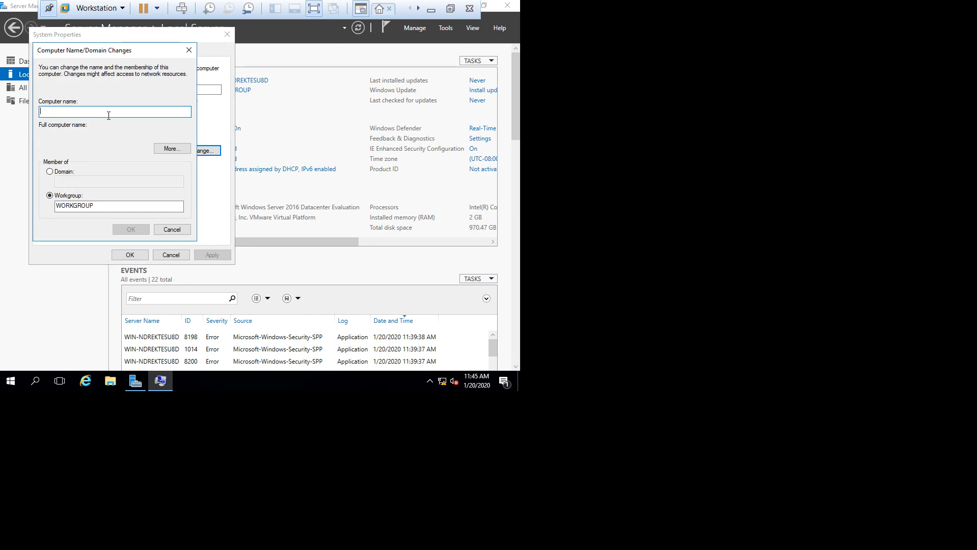
{"action": "type", "text": "Server-01"}
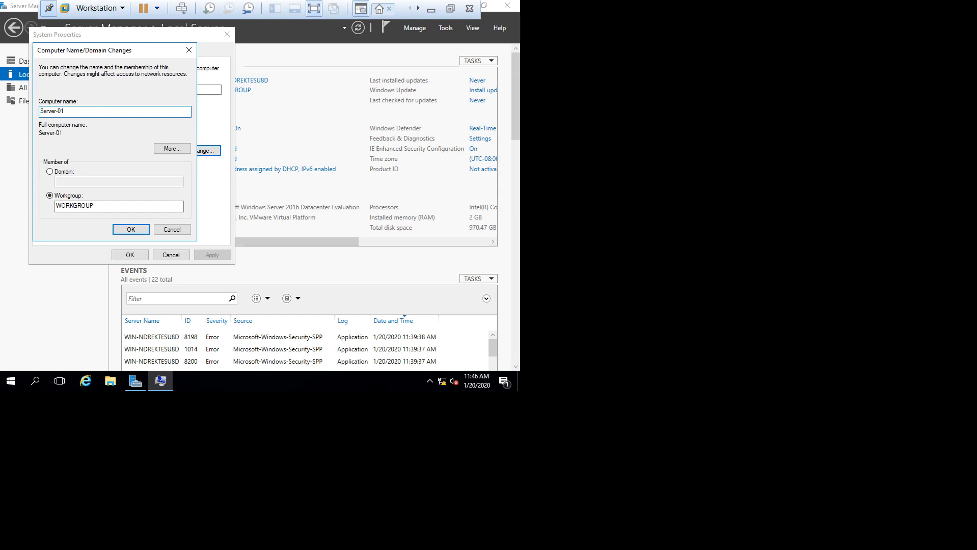
{"action": "left_click", "coordinate": [120, 230]}
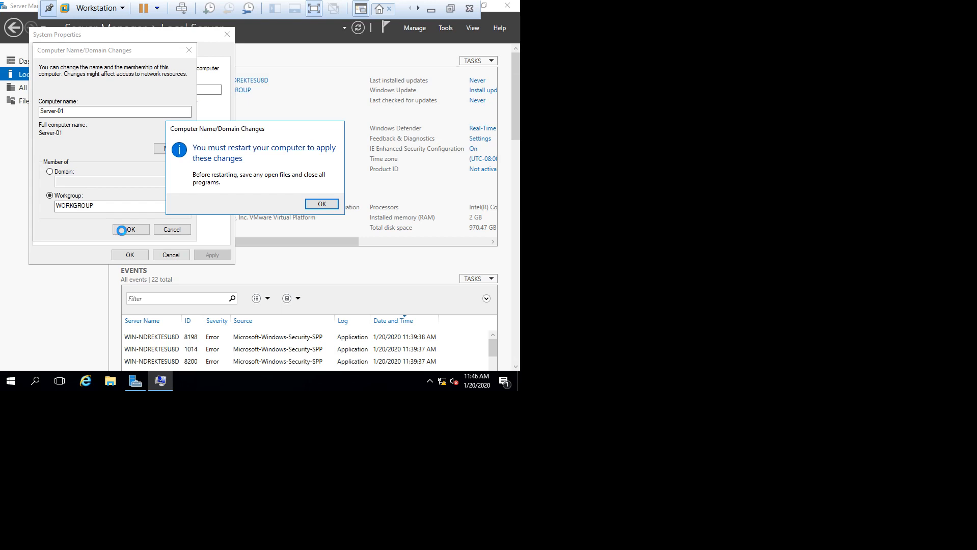
Step: Acknowledge the restart notice, close System Properties and restart the server now
{"action": "left_click", "coordinate": [320, 204]}
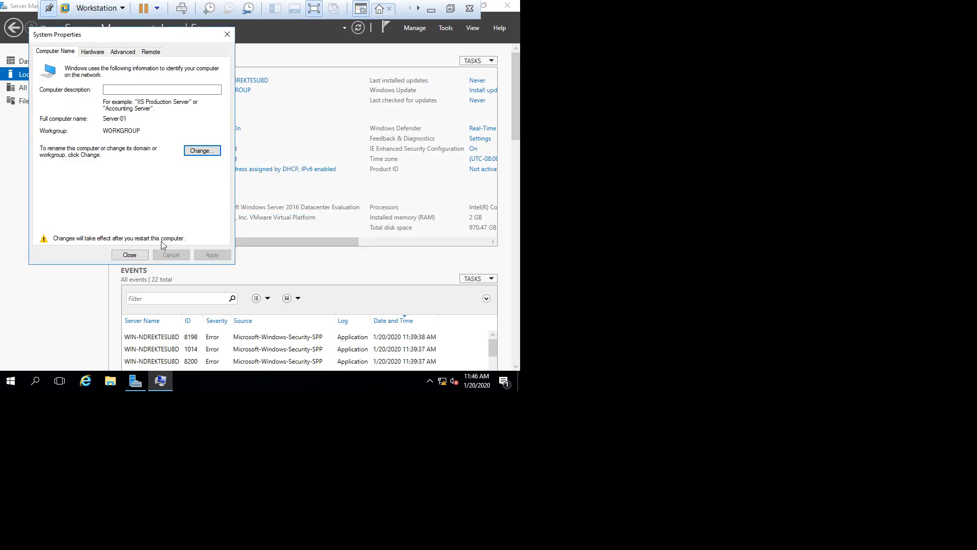
{"action": "left_click", "coordinate": [128, 257]}
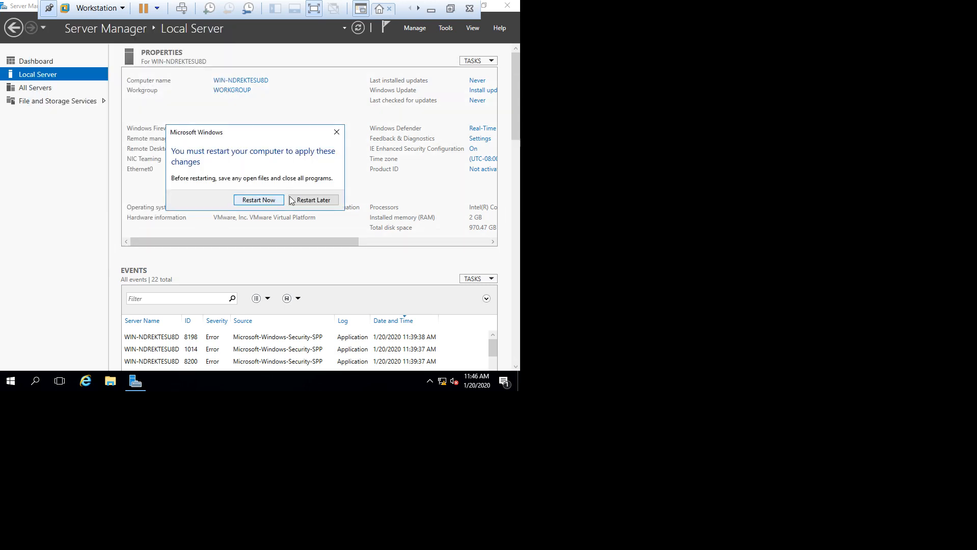
{"action": "left_click", "coordinate": [258, 201]}
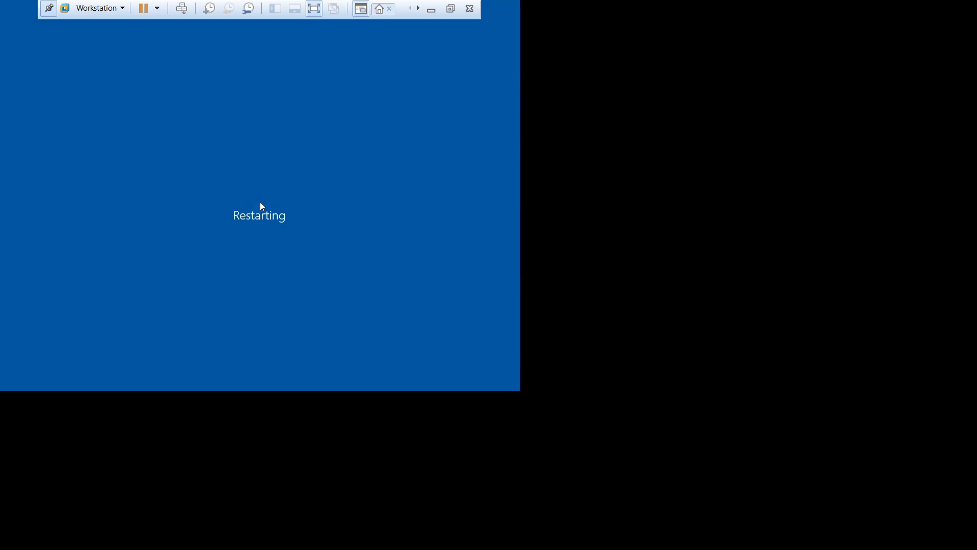
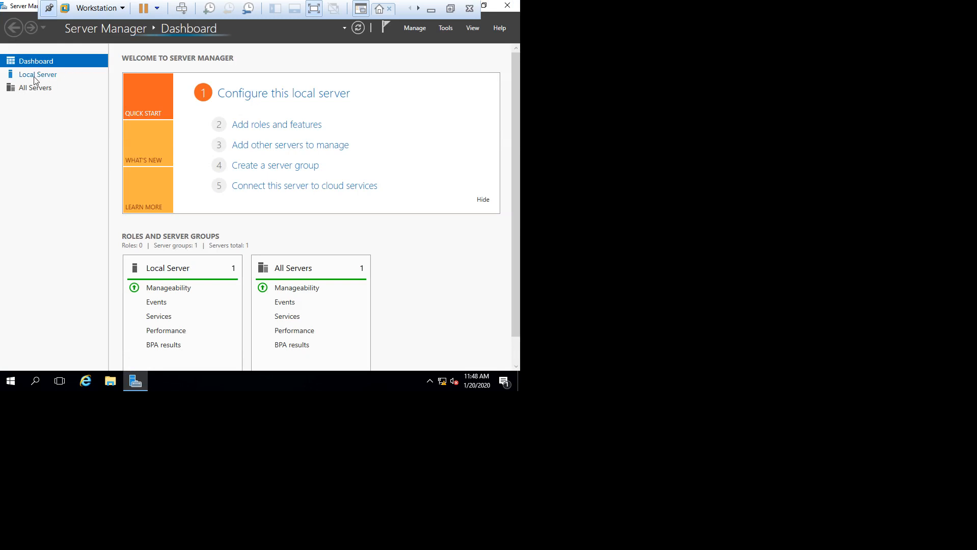
Step: Disable IPv6 in the server's Ethernet0 connection properties
{"action": "left_click", "coordinate": [35, 76]}
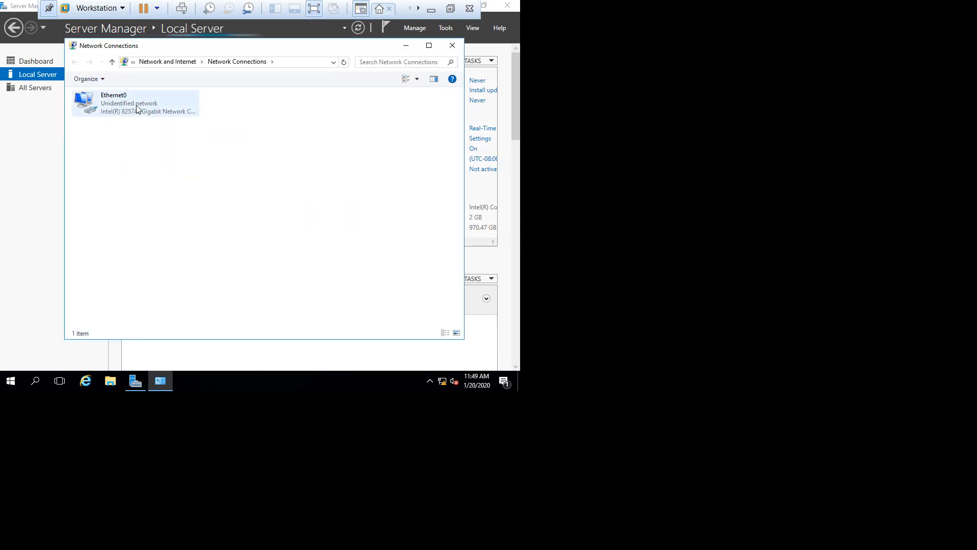
{"action": "left_click", "coordinate": [109, 104]}
{"action": "right_click", "coordinate": [110, 104]}
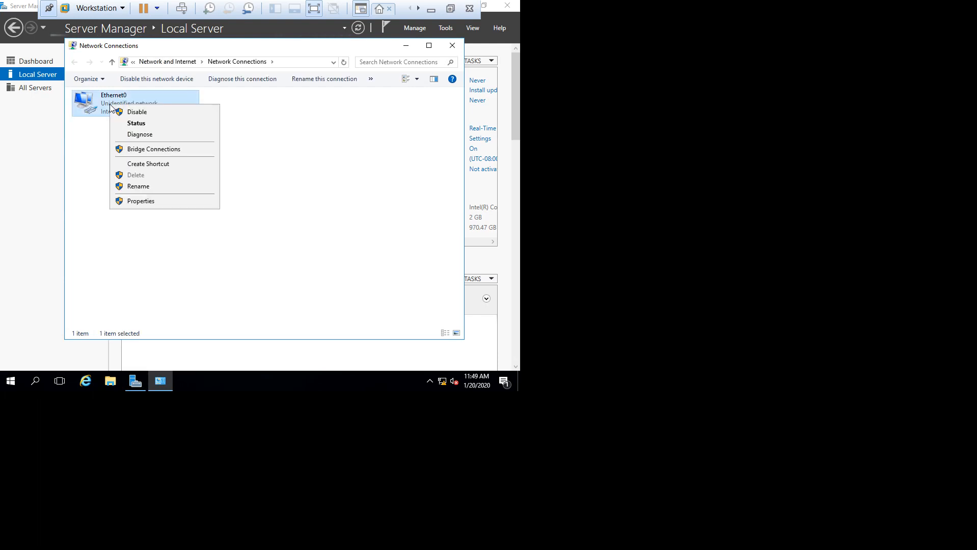
{"action": "left_click", "coordinate": [144, 202]}
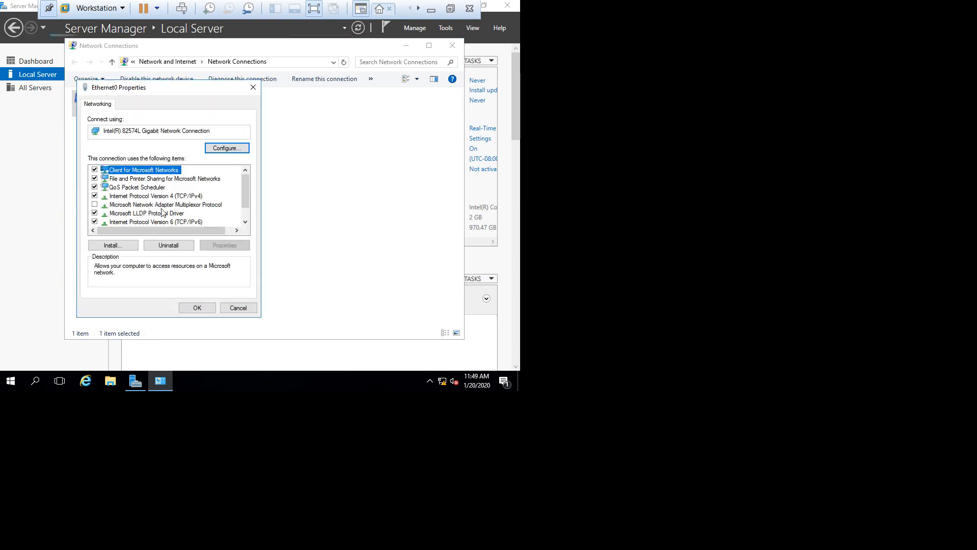
{"action": "left_click", "coordinate": [182, 197]}
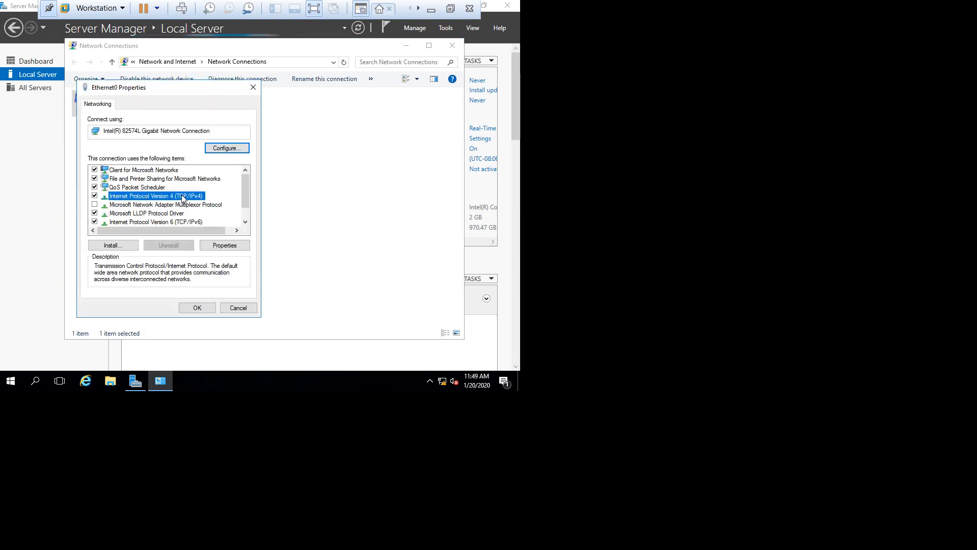
{"action": "left_click", "coordinate": [95, 222]}
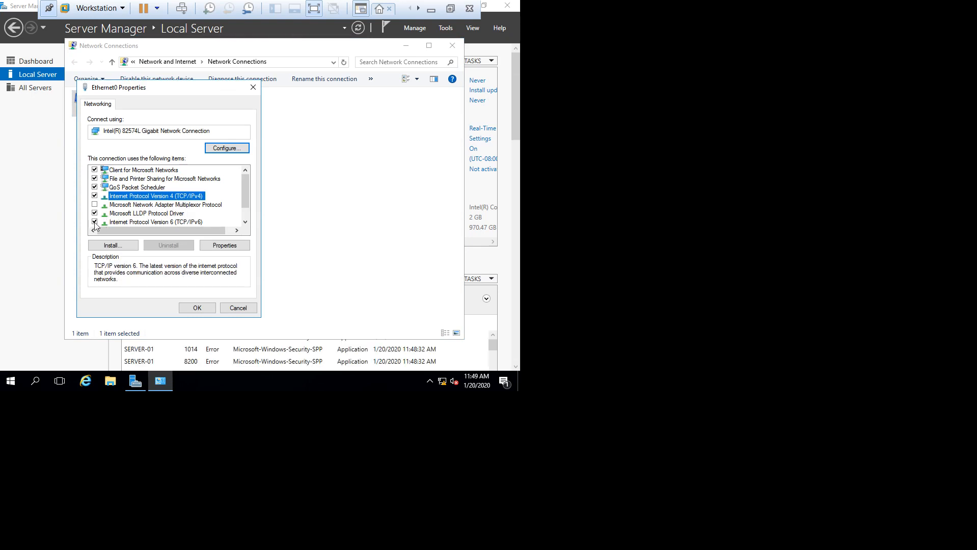
Step: Give Ethernet0 static IPv4 address 192.168.1.1 with subnet mask 255.255.255.0
{"action": "left_click", "coordinate": [155, 197]}
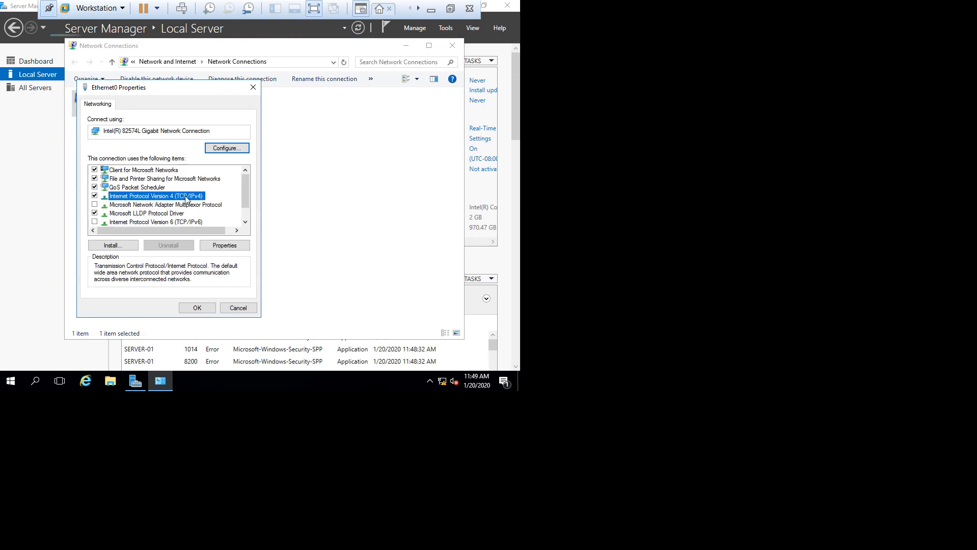
{"action": "left_click", "coordinate": [234, 245]}
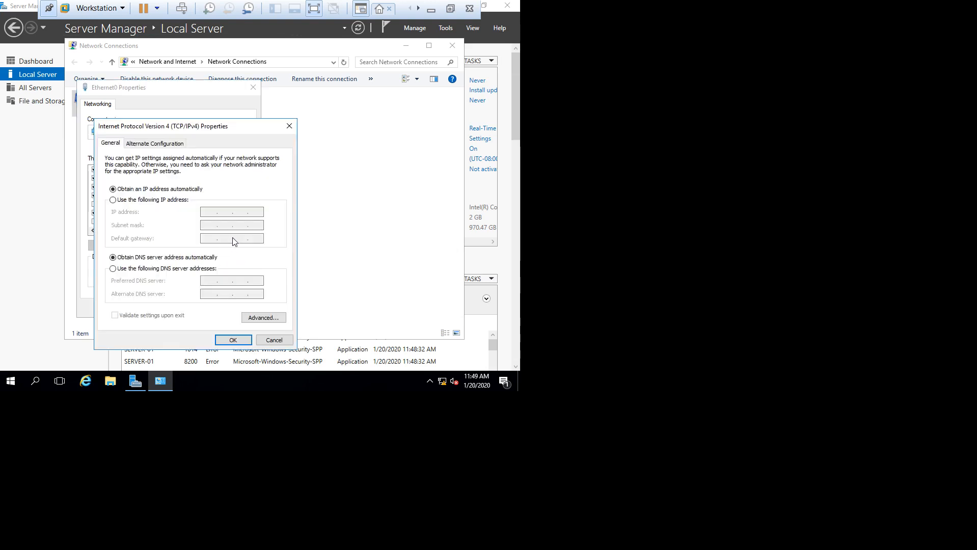
{"action": "left_click", "coordinate": [156, 199]}
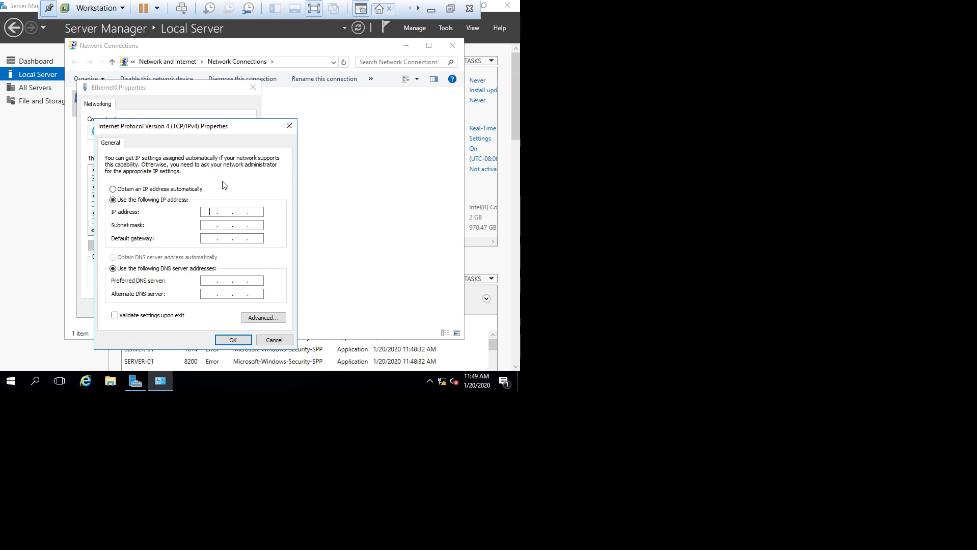
{"action": "type", "text": "192.168.1.1"}
{"action": "key", "text": "Tab"}
{"action": "left_click", "coordinate": [232, 340]}
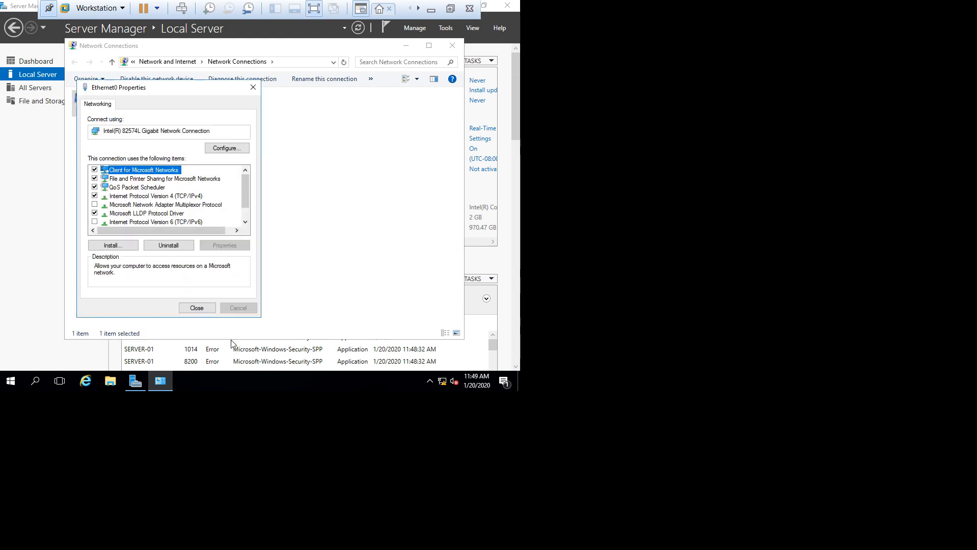
{"action": "left_click", "coordinate": [197, 309]}
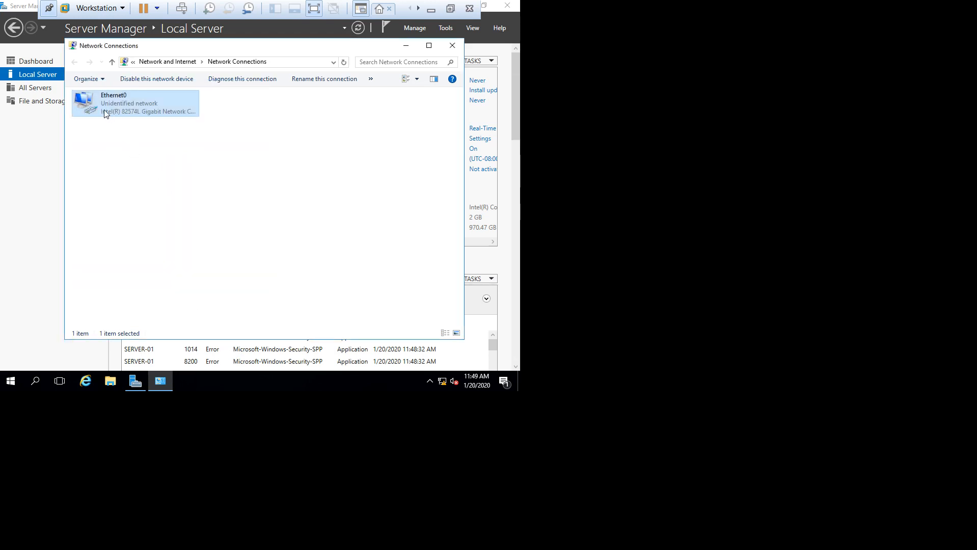
Step: Turn Windows Firewall off for both private and public networks on the server
{"action": "left_click", "coordinate": [448, 50]}
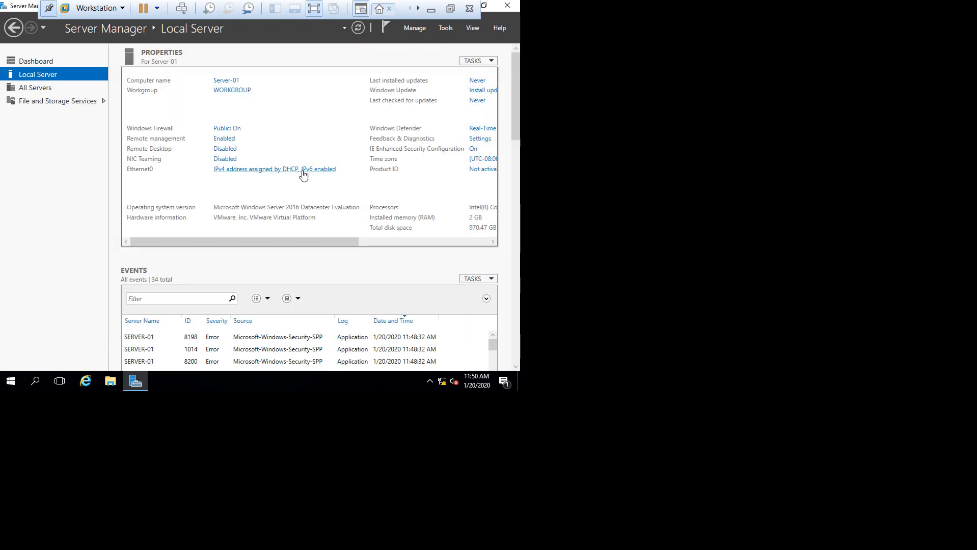
{"action": "left_click", "coordinate": [359, 29]}
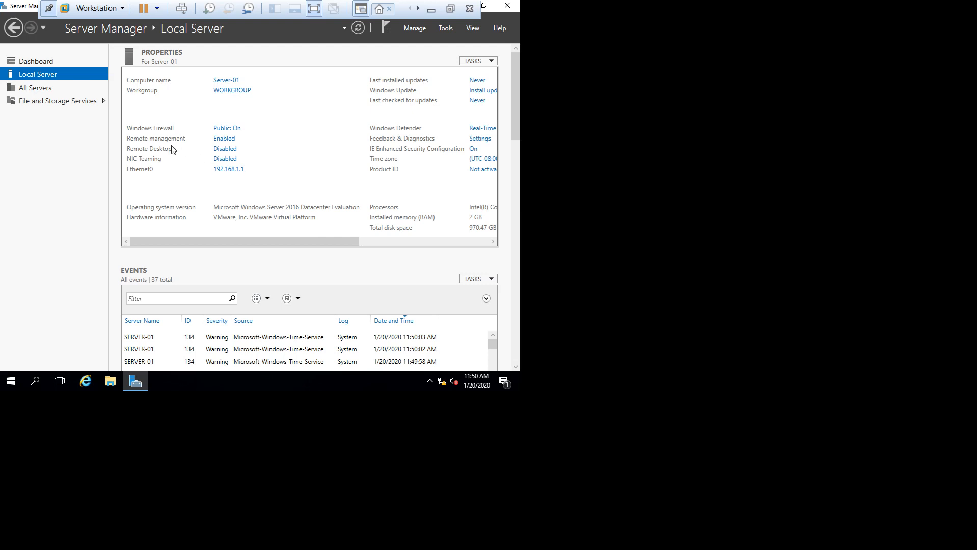
{"action": "left_click", "coordinate": [231, 133]}
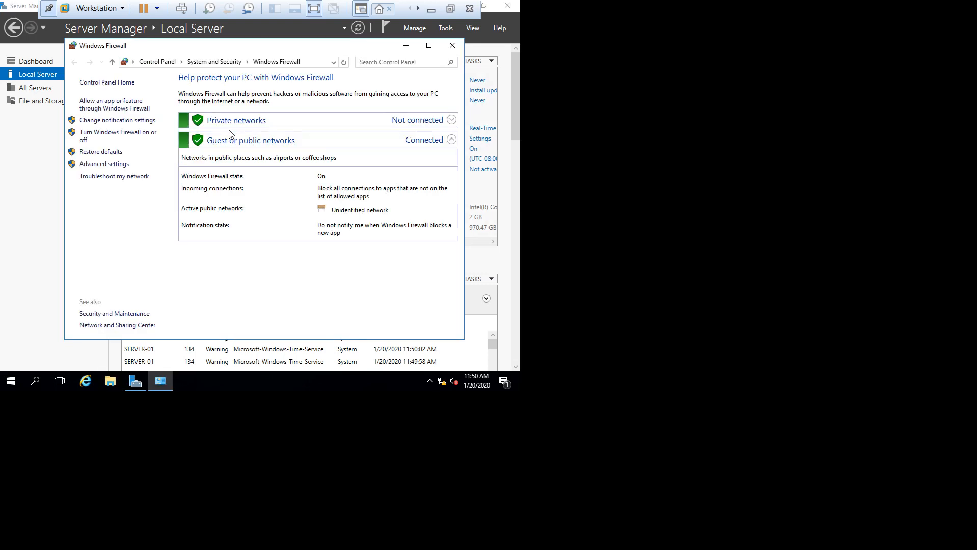
{"action": "left_click", "coordinate": [144, 139]}
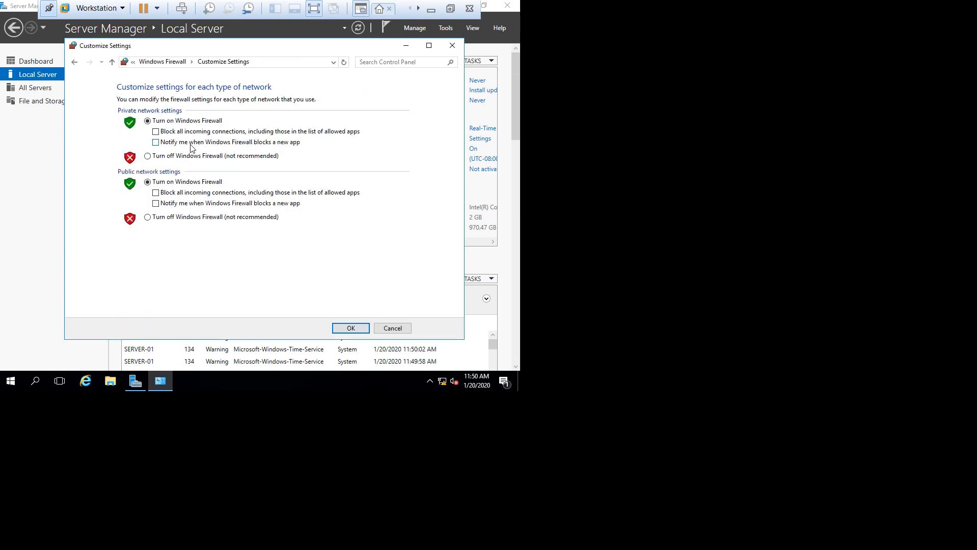
{"action": "left_click", "coordinate": [183, 156]}
{"action": "left_click", "coordinate": [187, 218]}
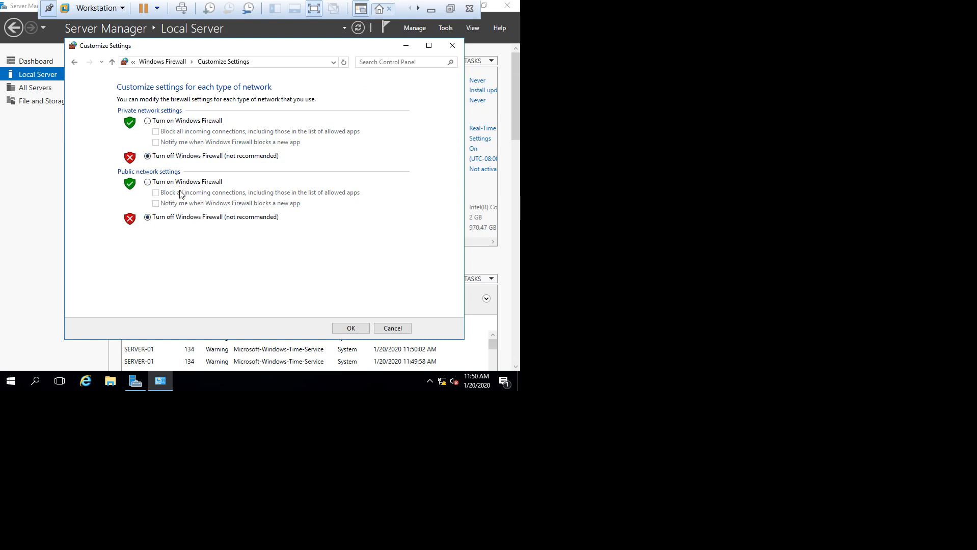
{"action": "left_click", "coordinate": [358, 326]}
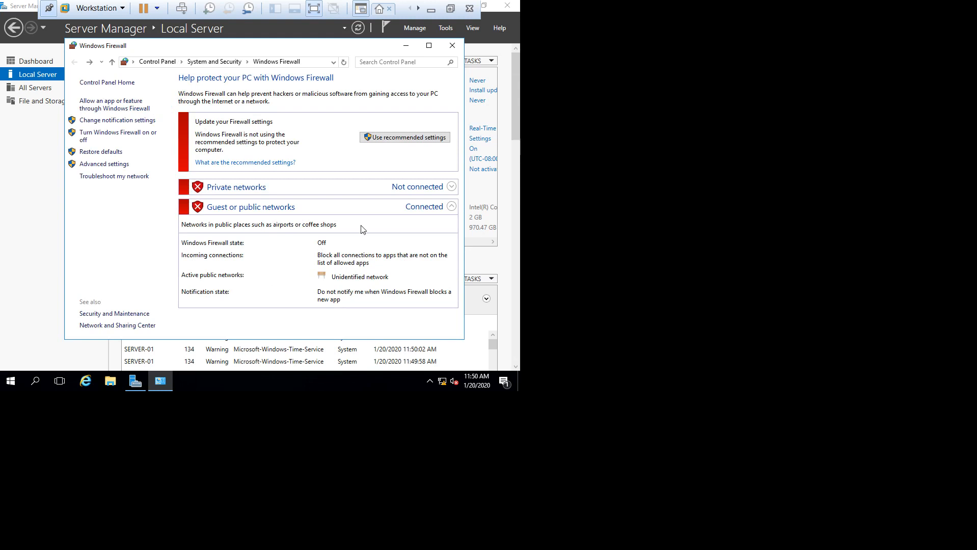
{"action": "left_click", "coordinate": [455, 44]}
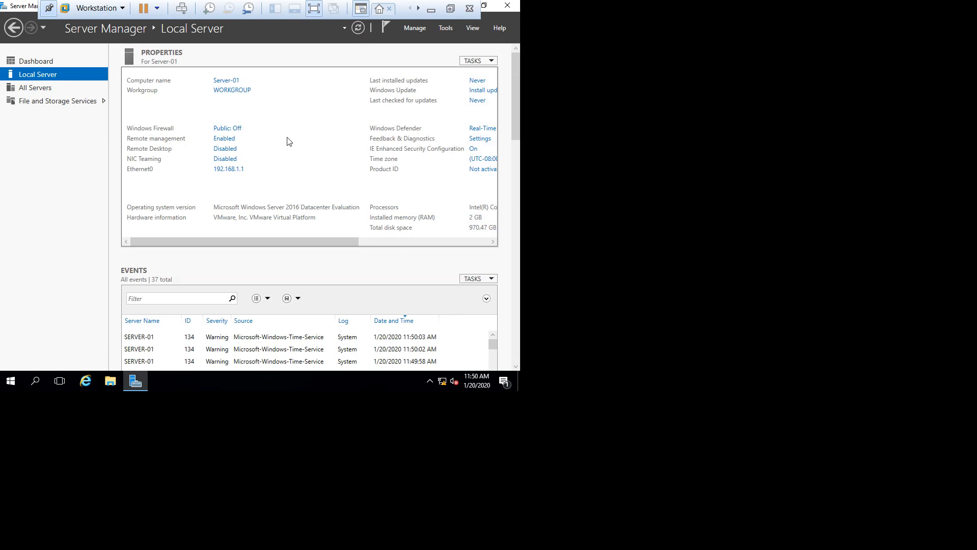
Step: Go from All Servers back to the Dashboard and scroll through its File and Storage Services and Local Server tiles
{"action": "left_click", "coordinate": [24, 91]}
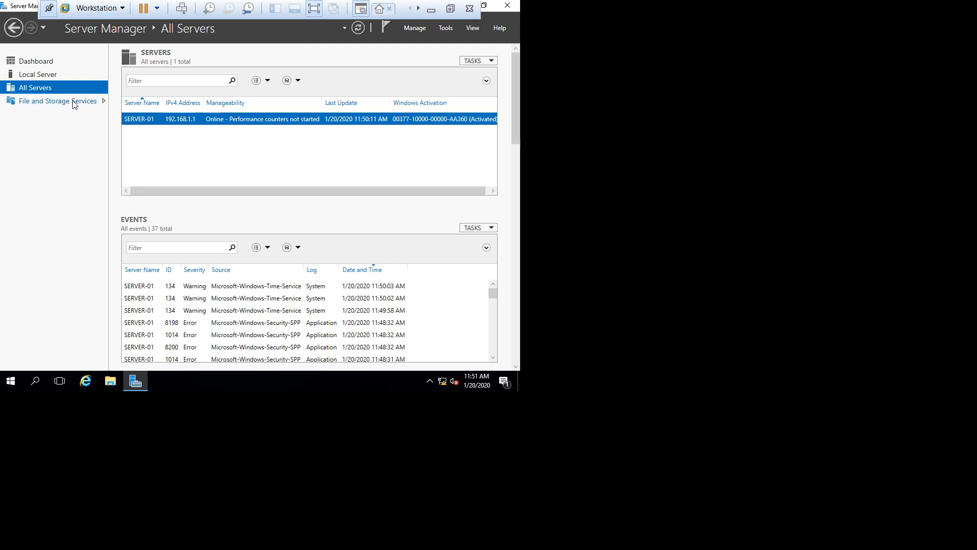
{"action": "left_click", "coordinate": [36, 62]}
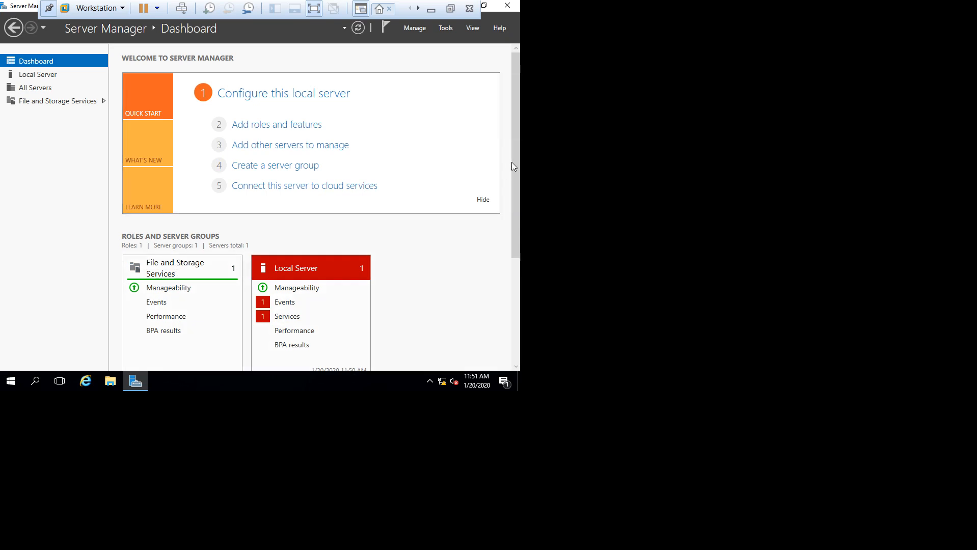
{"action": "left_click_drag", "start_coordinate": [515, 158], "coordinate": [517, 287]}
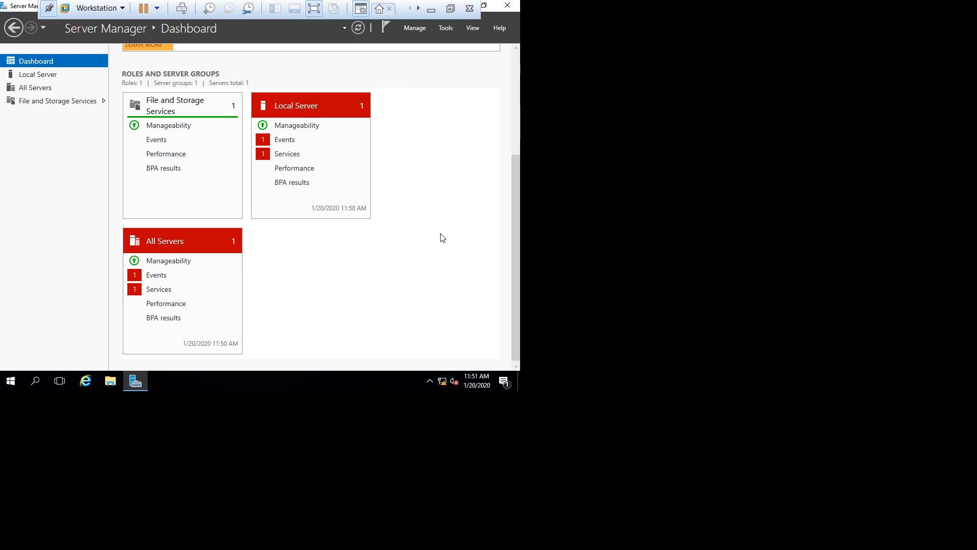
{"action": "left_click_drag", "start_coordinate": [516, 222], "coordinate": [519, 119]}
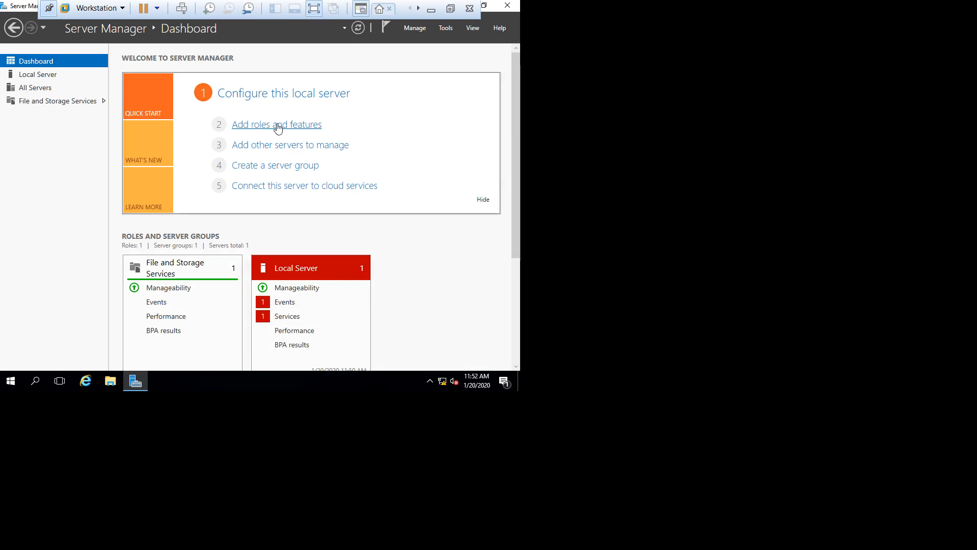
Step: Dismiss the Add Roles and Features wizard and exit full-screen with Ctrl+Alt+Enter
{"action": "left_click", "coordinate": [250, 131]}
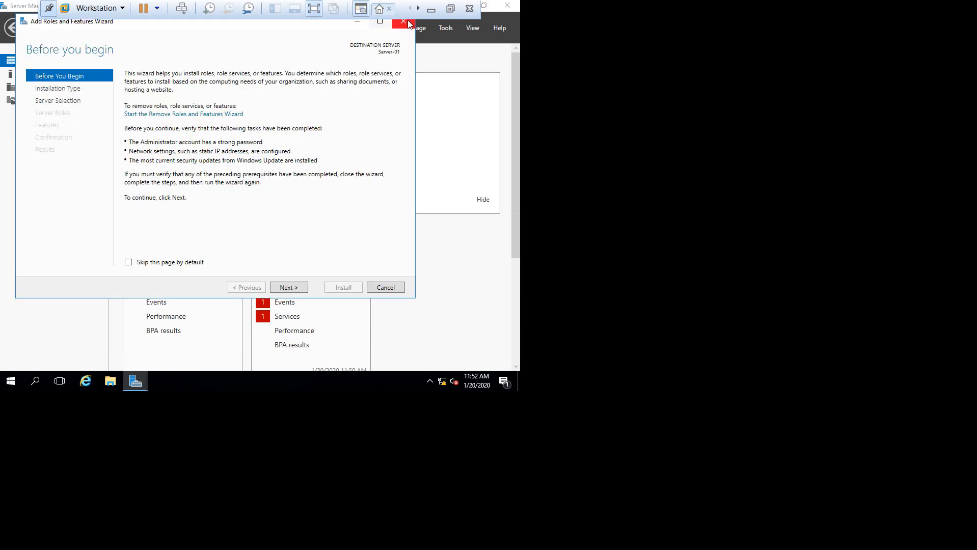
{"action": "left_click", "coordinate": [405, 22]}
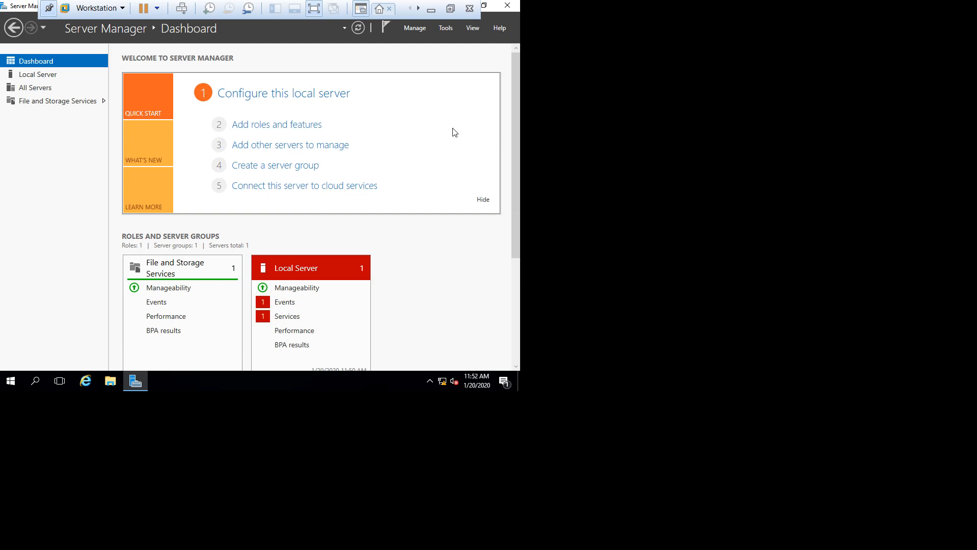
{"action": "key", "text": "ctrl+alt+Return"}
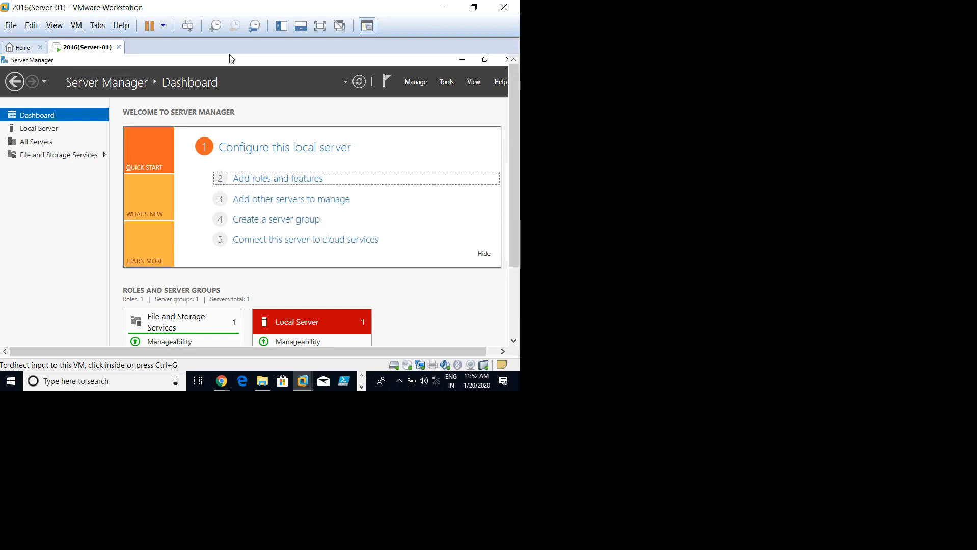
Step: Start a new virtual machine and choose Windows 10 x64 as the guest version
{"action": "left_click", "coordinate": [20, 47]}
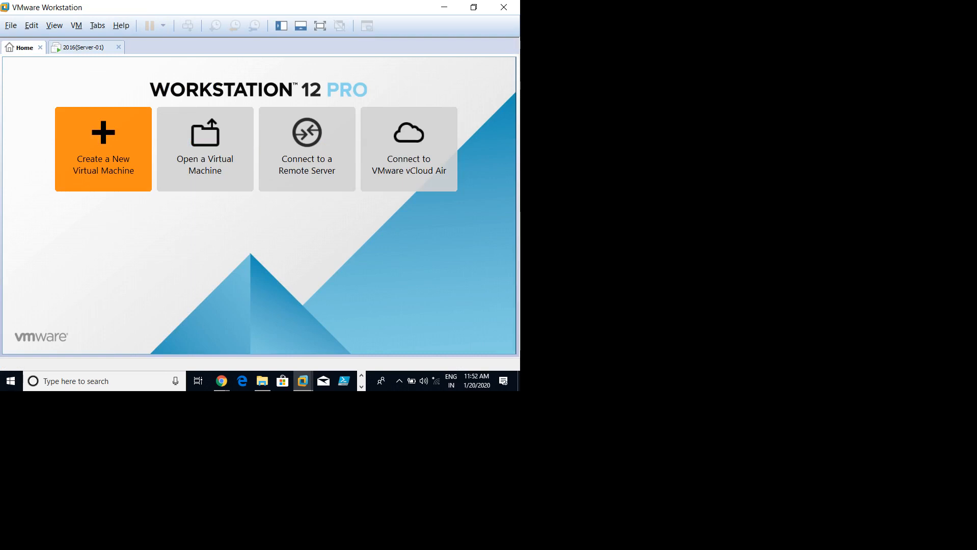
{"action": "left_click", "coordinate": [104, 149]}
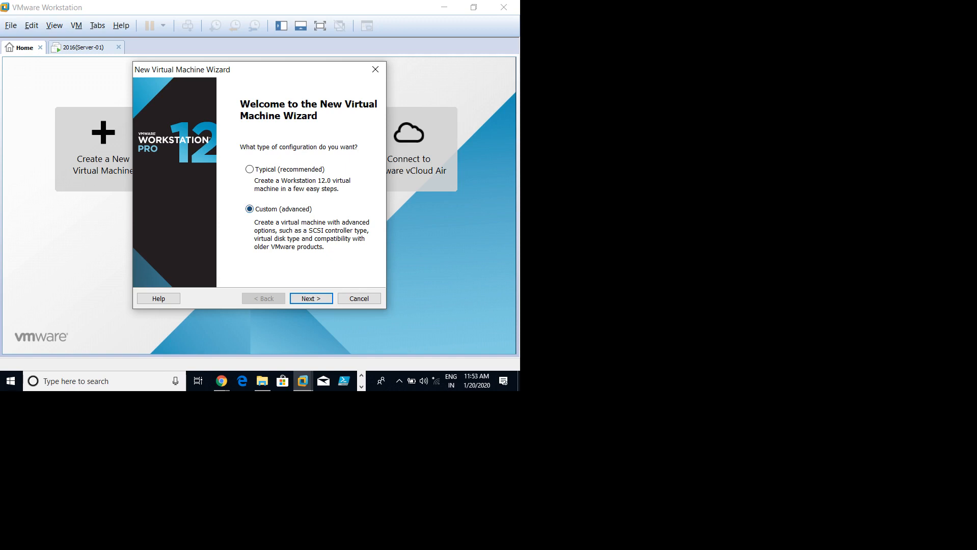
{"action": "key", "text": "Return"}
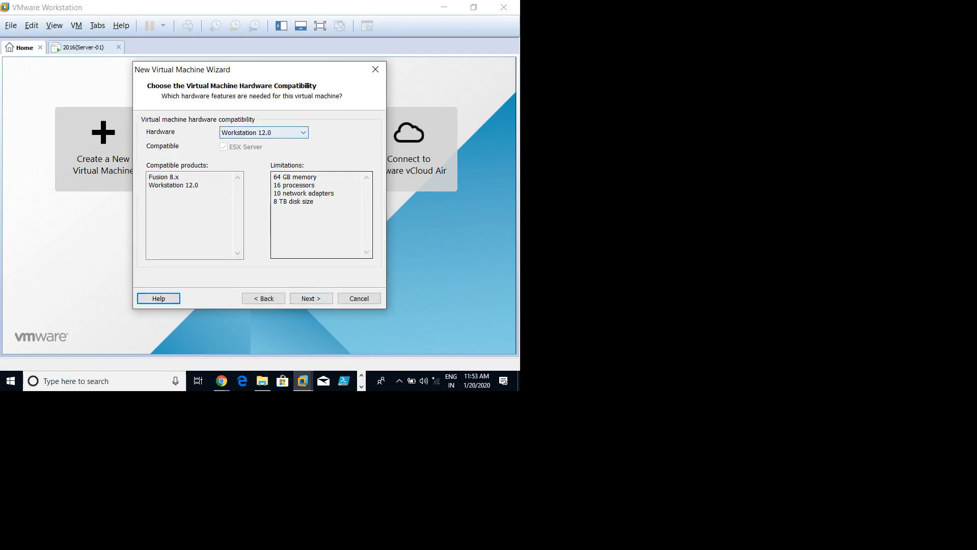
{"action": "key", "text": "Return"}
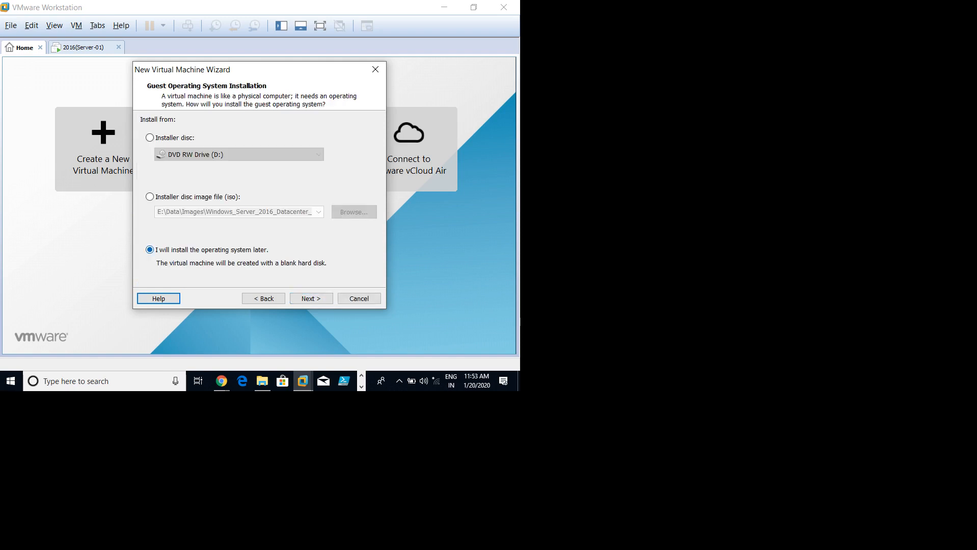
{"action": "key", "text": "Return"}
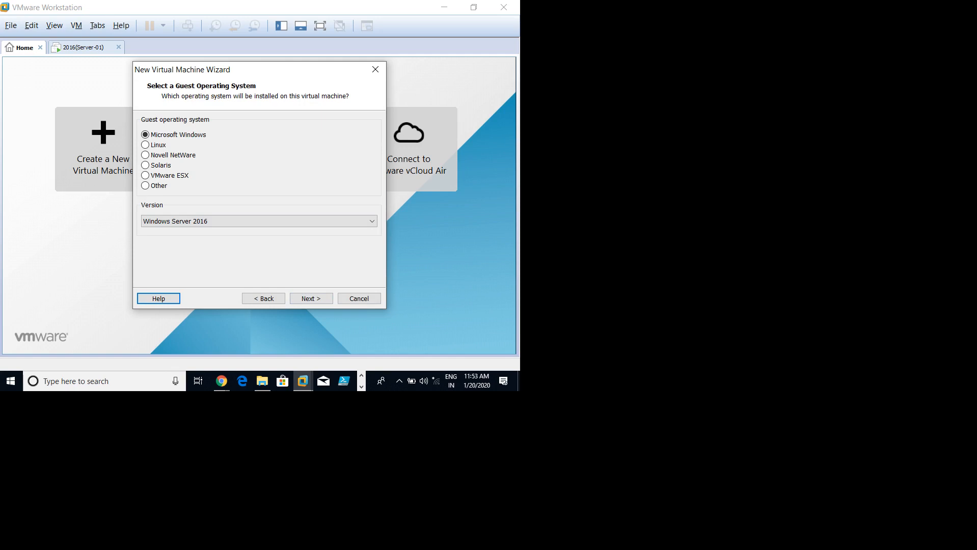
{"action": "key", "text": "alt+Down"}
{"action": "key", "text": "Up"}
{"action": "key", "text": "Up"}
{"action": "key", "text": "Up"}
{"action": "key", "text": "Up"}
{"action": "key", "text": "Up"}
{"action": "key", "text": "Up"}
{"action": "key", "text": "Up"}
{"action": "key", "text": "Up"}
{"action": "key", "text": "Up"}
{"action": "key", "text": "Up"}
{"action": "key", "text": "Up"}
{"action": "key", "text": "Up"}
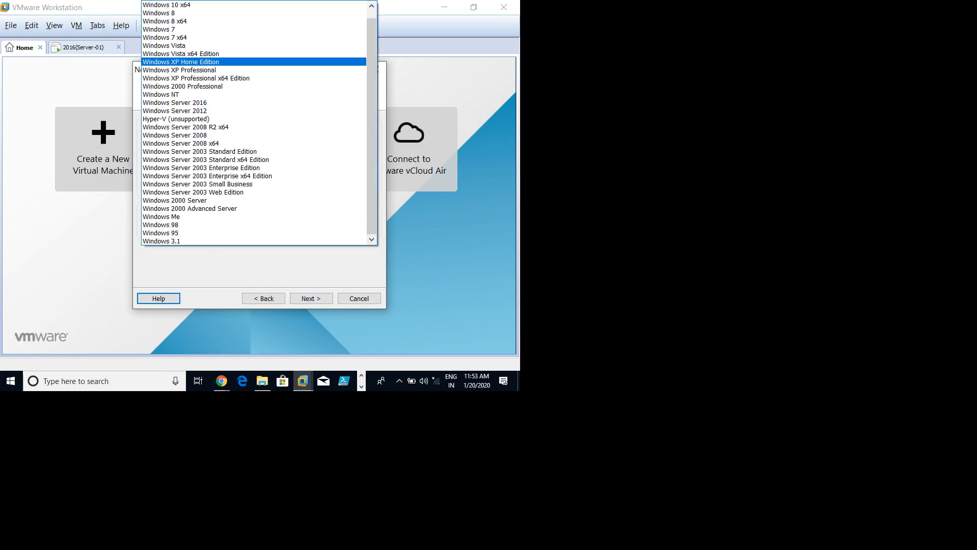
{"action": "key", "text": "Return"}
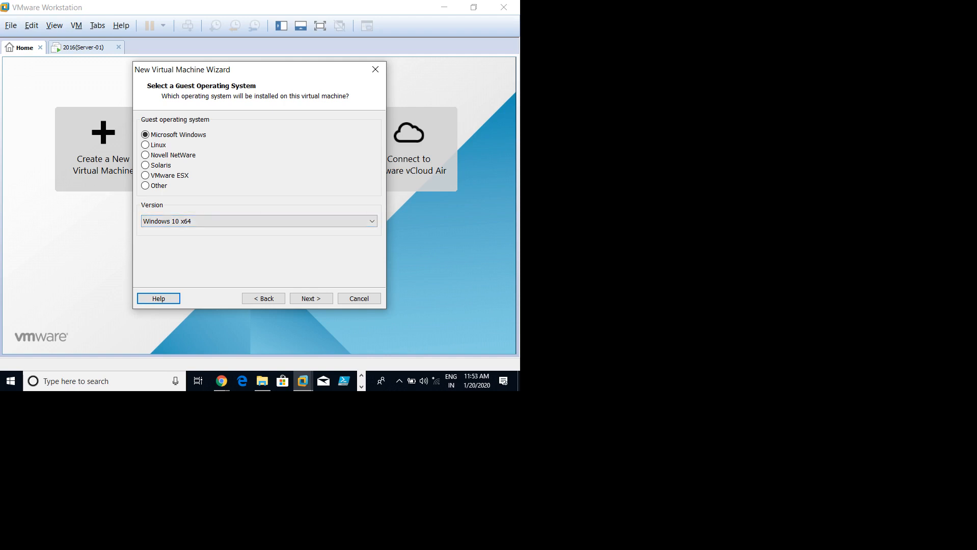
Step: Name the virtual machine Win-10(Client-01)
{"action": "key", "text": "Return"}
{"action": "key", "text": "BackSpace"}
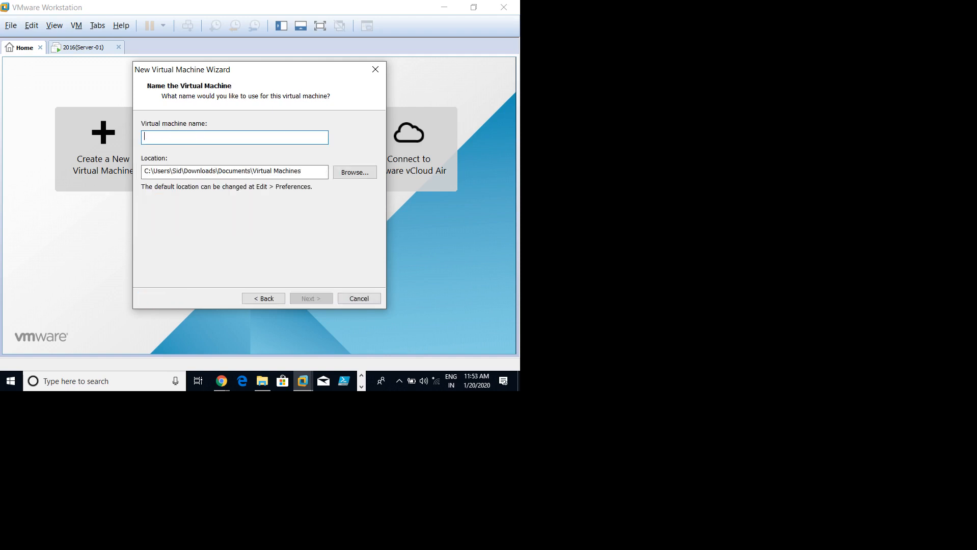
{"action": "type", "text": "10"}
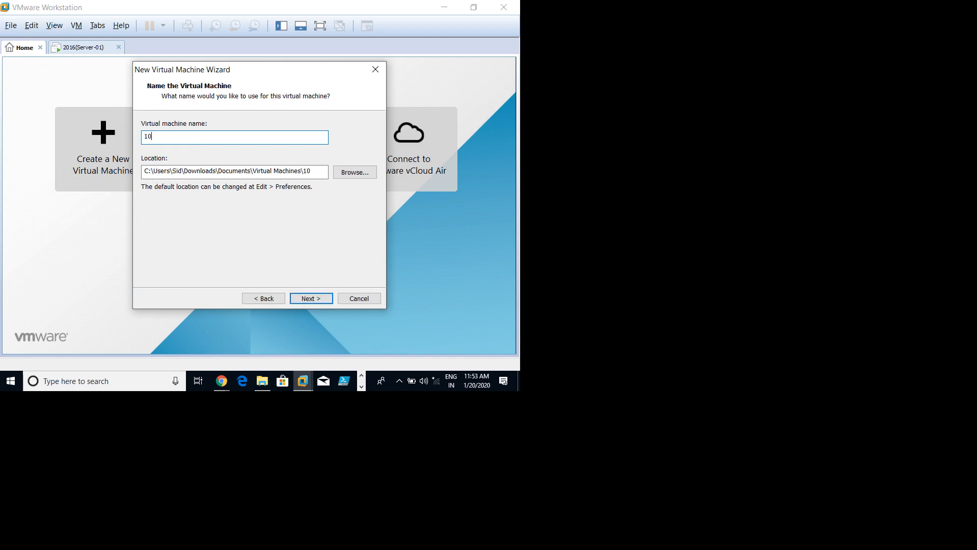
{"action": "type", "text": "(Client-01"}
{"action": "left_click", "coordinate": [145, 136]}
{"action": "type", "text": "Win-"}
{"action": "key", "text": "ctrl+shift+Left"}
{"action": "key", "text": "ctrl+shift+Left"}
{"action": "key", "text": "ctrl+shift+Left"}
{"action": "key", "text": "ctrl+shift+Left"}
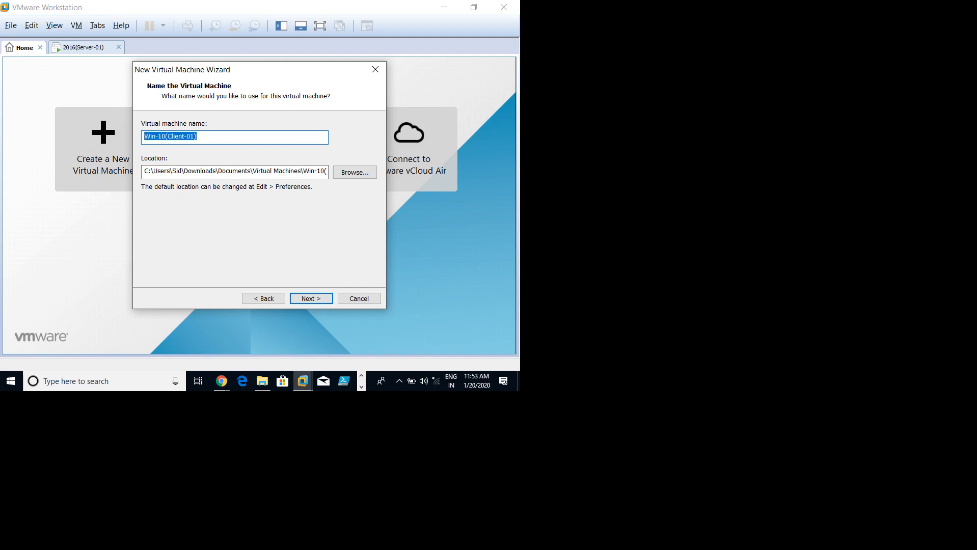
{"action": "left_click", "coordinate": [197, 136]}
Step: Create and choose the folder E:\Vm's\Win-10(Client-01) as the machine's location
{"action": "left_click", "coordinate": [355, 172]}
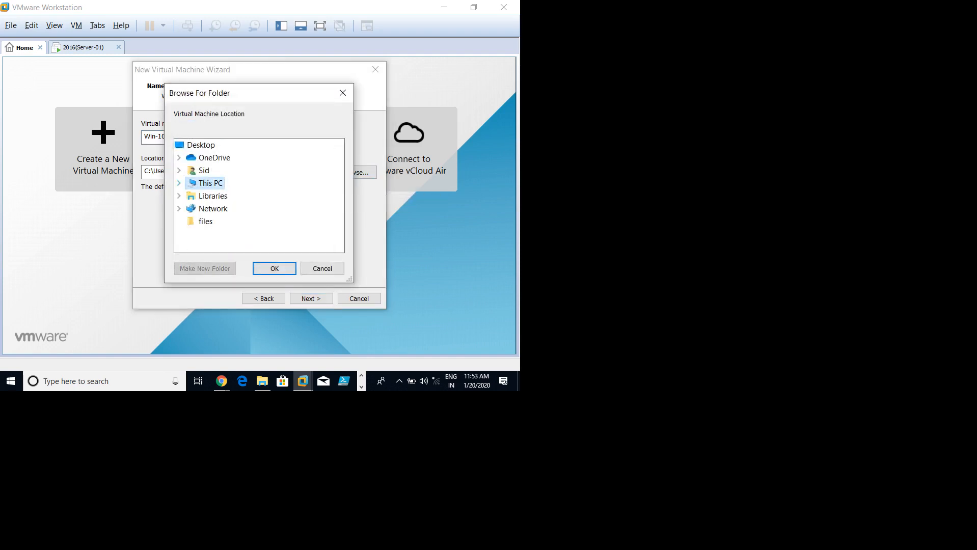
{"action": "double_click", "coordinate": [210, 183]}
{"action": "scroll", "coordinate": [259, 196], "scroll_direction": "down", "scroll_amount": 2}
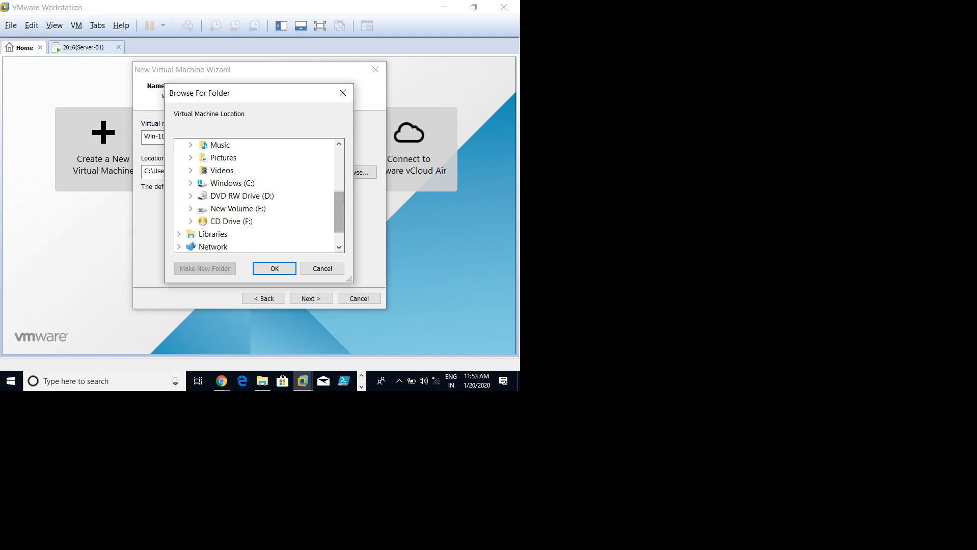
{"action": "left_click", "coordinate": [190, 209]}
{"action": "scroll", "coordinate": [259, 196], "scroll_direction": "down", "scroll_amount": 3}
{"action": "scroll", "coordinate": [259, 196], "scroll_direction": "down", "scroll_amount": 1}
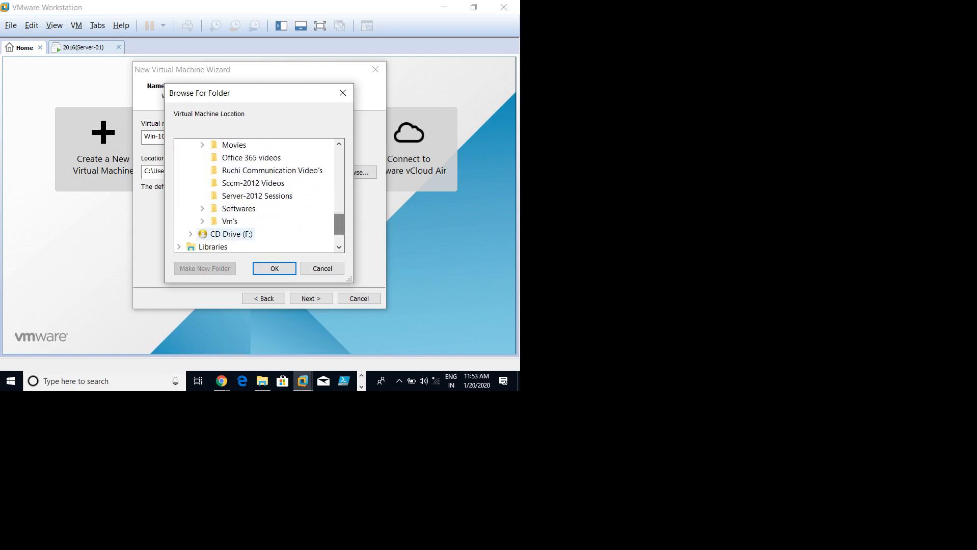
{"action": "left_click", "coordinate": [203, 221]}
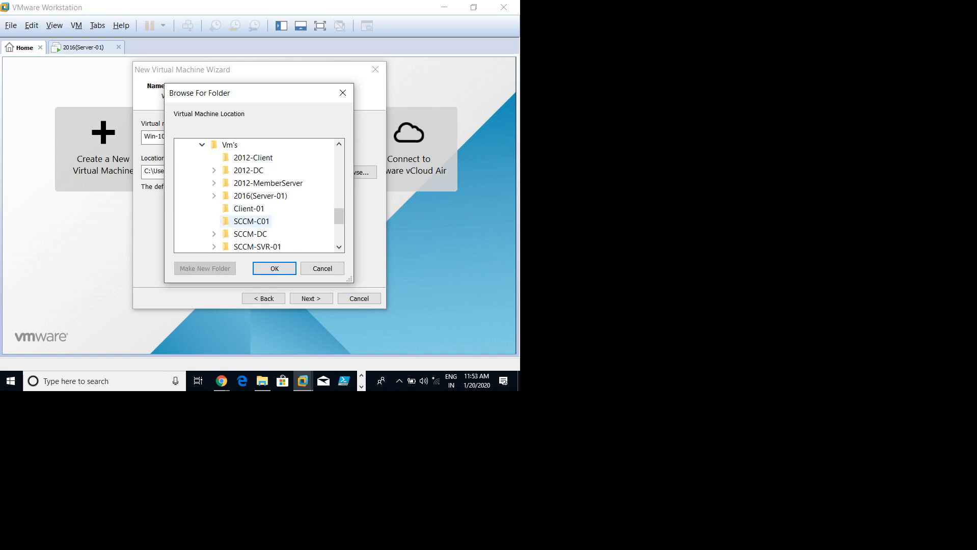
{"action": "left_click", "coordinate": [230, 145]}
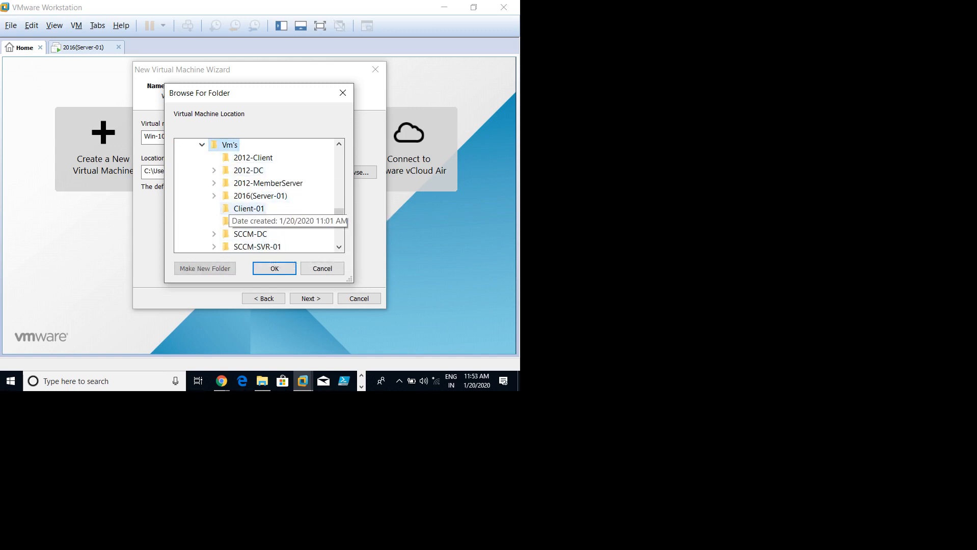
{"action": "left_click", "coordinate": [204, 268]}
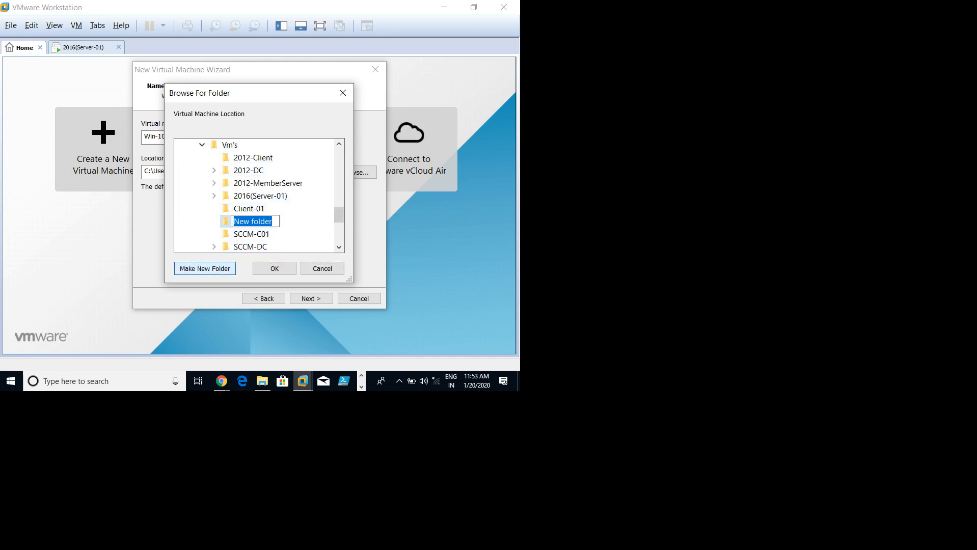
{"action": "type", "text": "Win-10(Client-01)"}
{"action": "key", "text": "Return"}
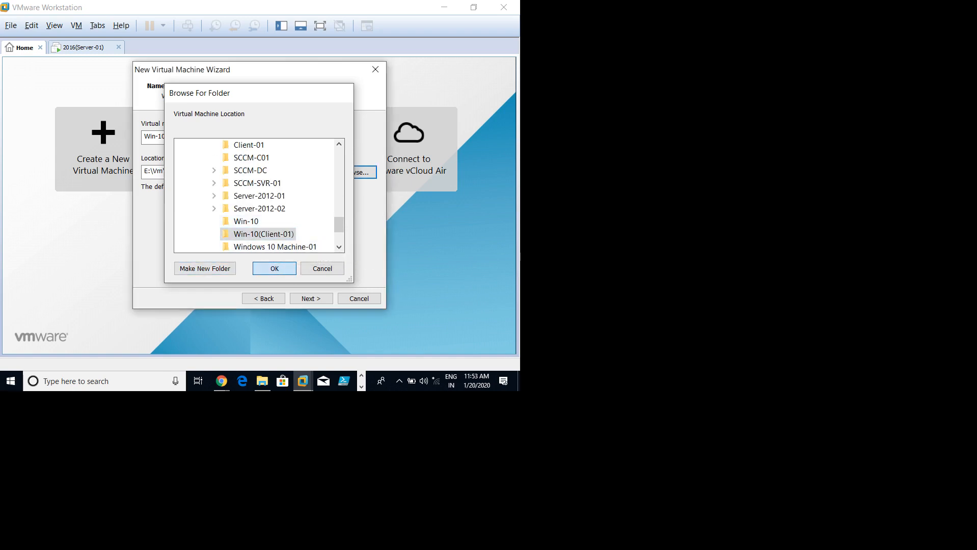
{"action": "left_click", "coordinate": [274, 268]}
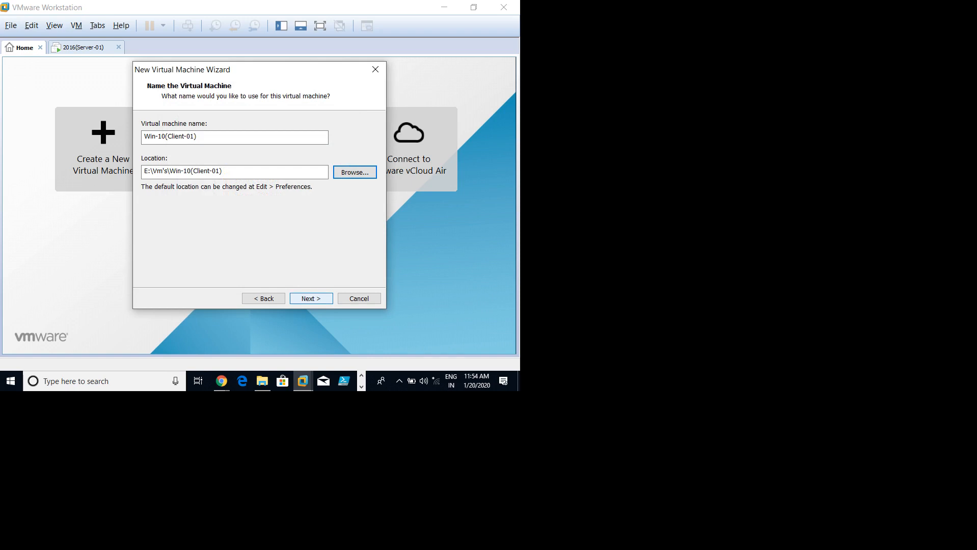
Step: Keep BIOS firmware and set the number of processors to 2
{"action": "left_click", "coordinate": [311, 299]}
{"action": "key", "text": "Return"}
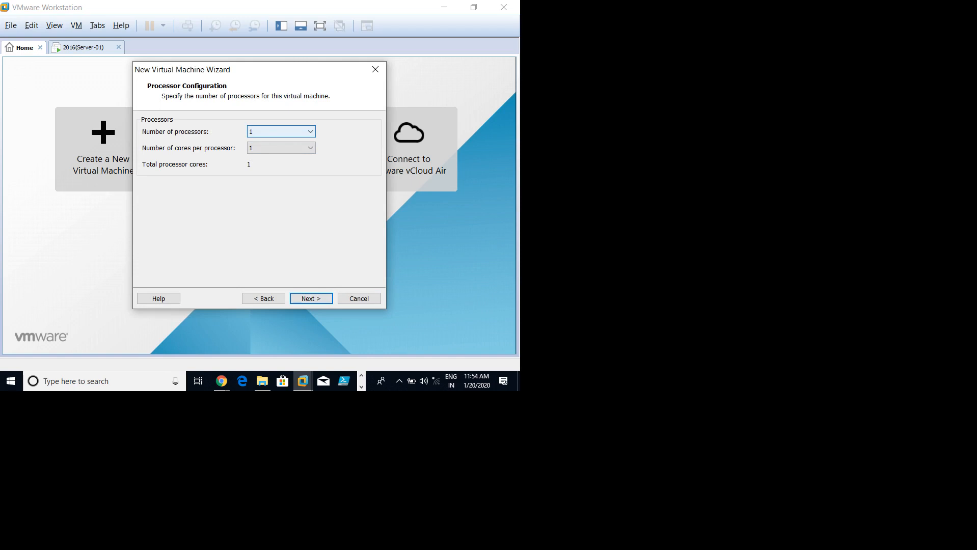
{"action": "key", "text": "alt+Down"}
{"action": "key", "text": "Down"}
Step: Set 2 cores per processor, giving 4 cores in total
{"action": "key", "text": "Tab"}
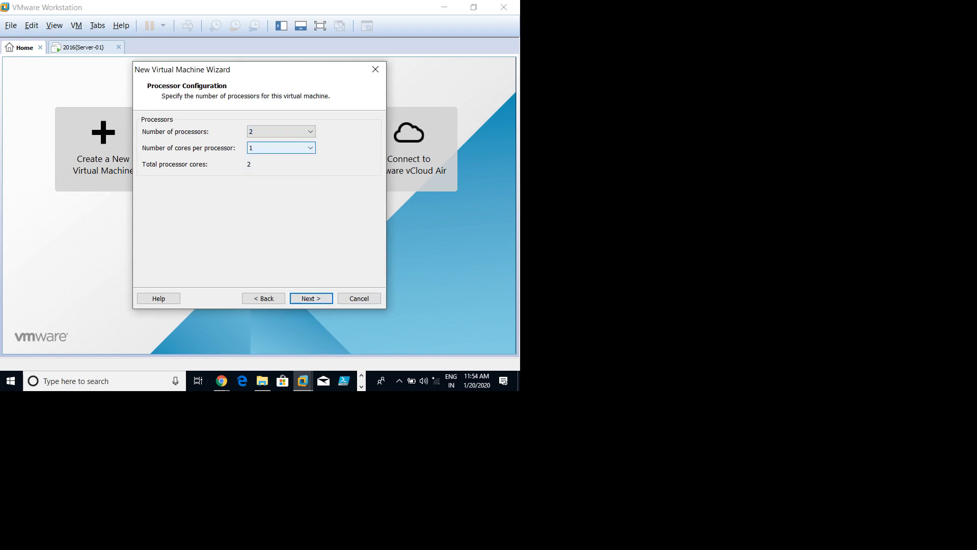
{"action": "key", "text": "alt+Down"}
{"action": "key", "text": "Down"}
{"action": "key", "text": "Tab"}
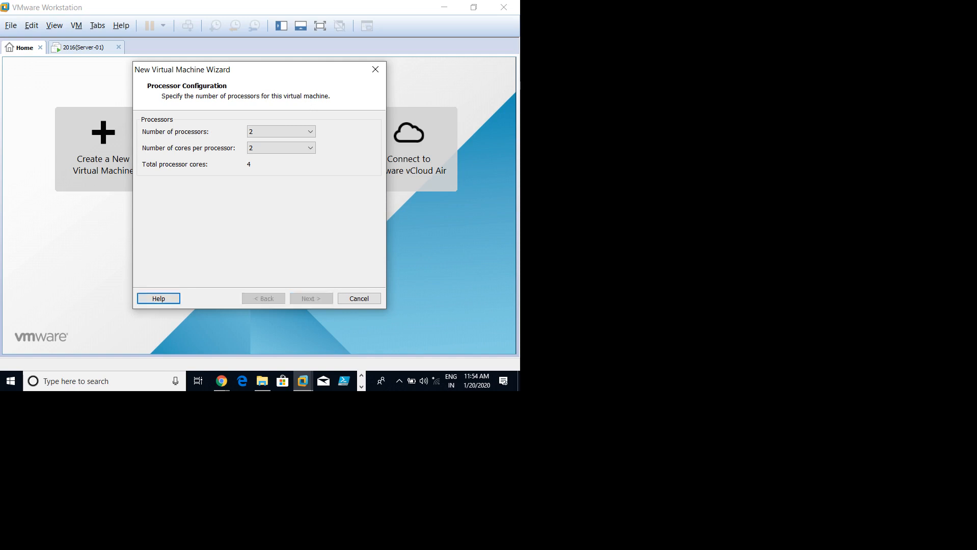
Step: Change the machine's memory from 2048 MB to 1536 MB
{"action": "key", "text": "Return"}
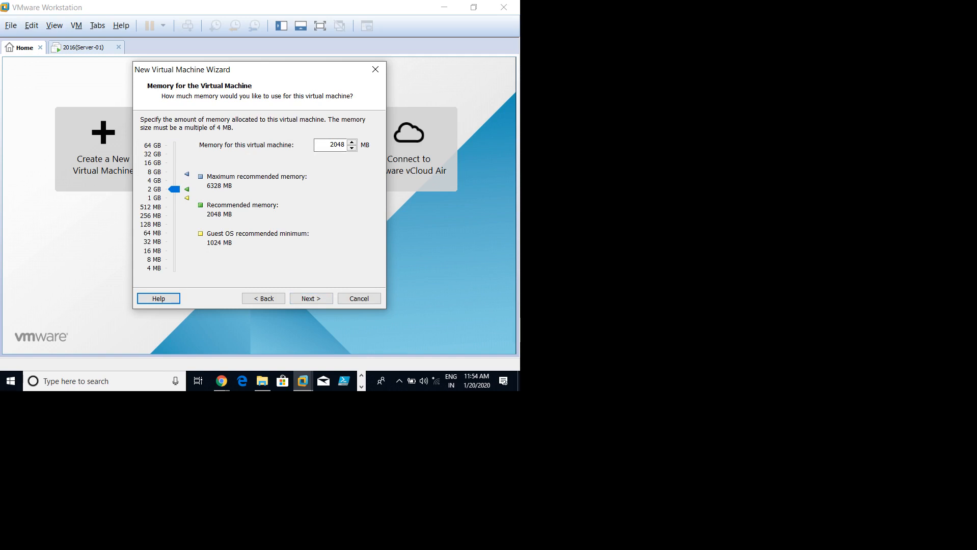
{"action": "double_click", "coordinate": [336, 145]}
{"action": "type", "text": "1536"}
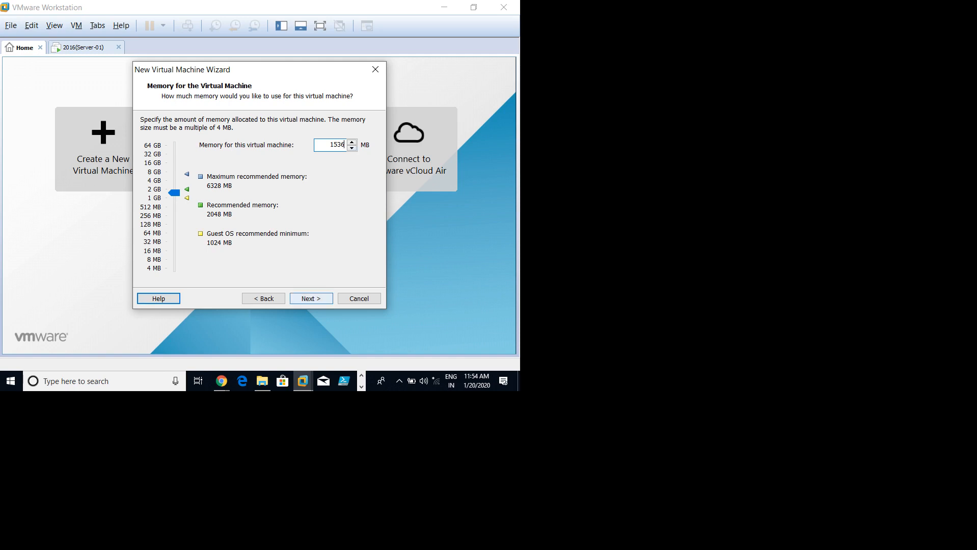
{"action": "left_click", "coordinate": [311, 298]}
Step: Choose host-only networking, the default I/O controller and a SATA disk type
{"action": "left_click", "coordinate": [145, 204]}
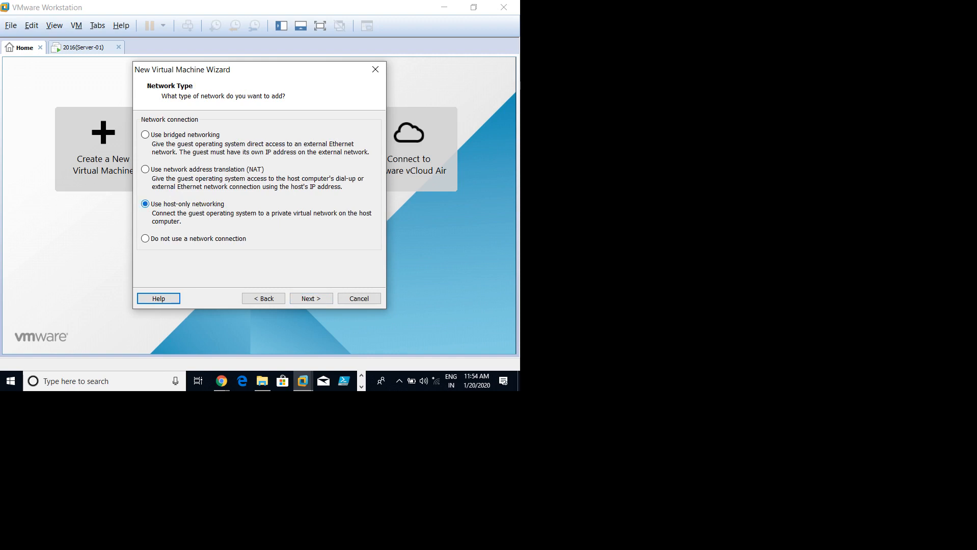
{"action": "left_click", "coordinate": [311, 298]}
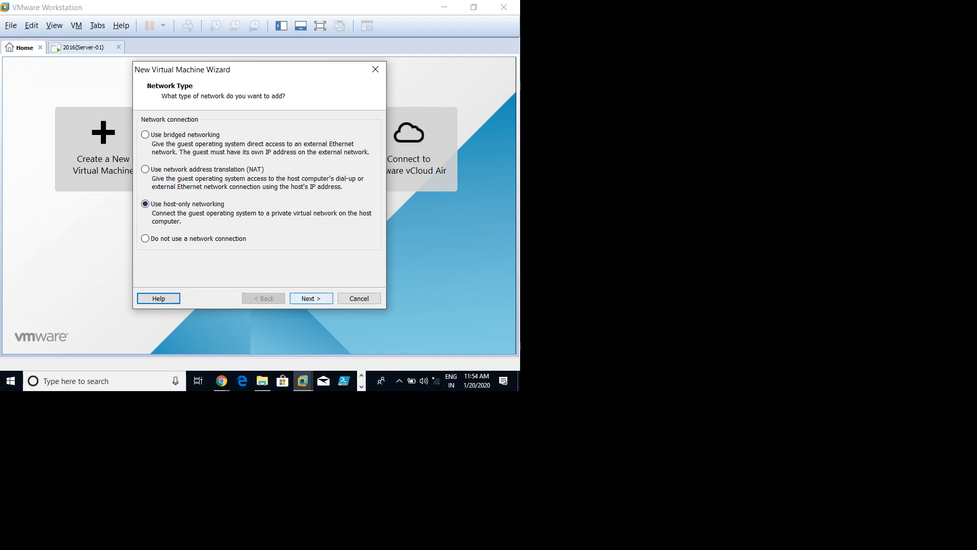
{"action": "left_click", "coordinate": [311, 299]}
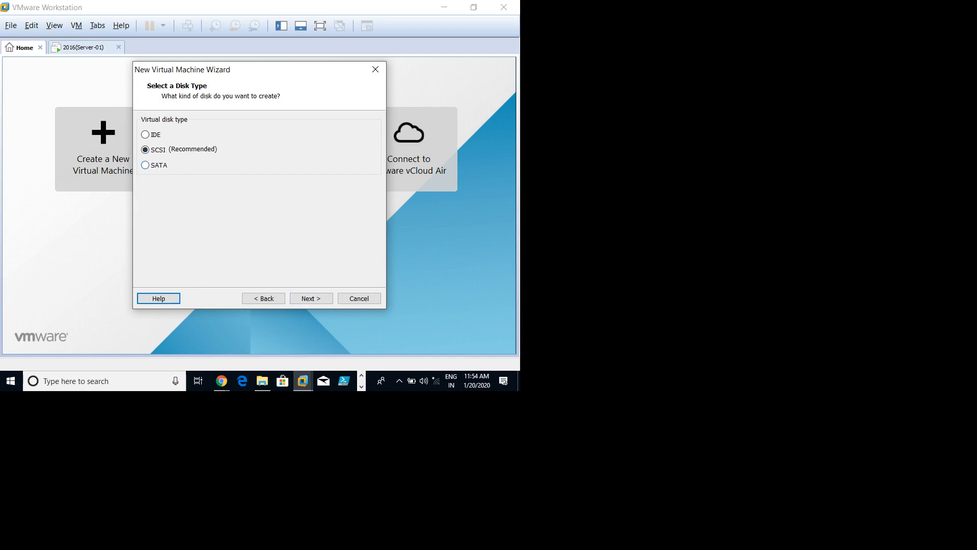
{"action": "left_click", "coordinate": [145, 165]}
{"action": "left_click", "coordinate": [311, 298]}
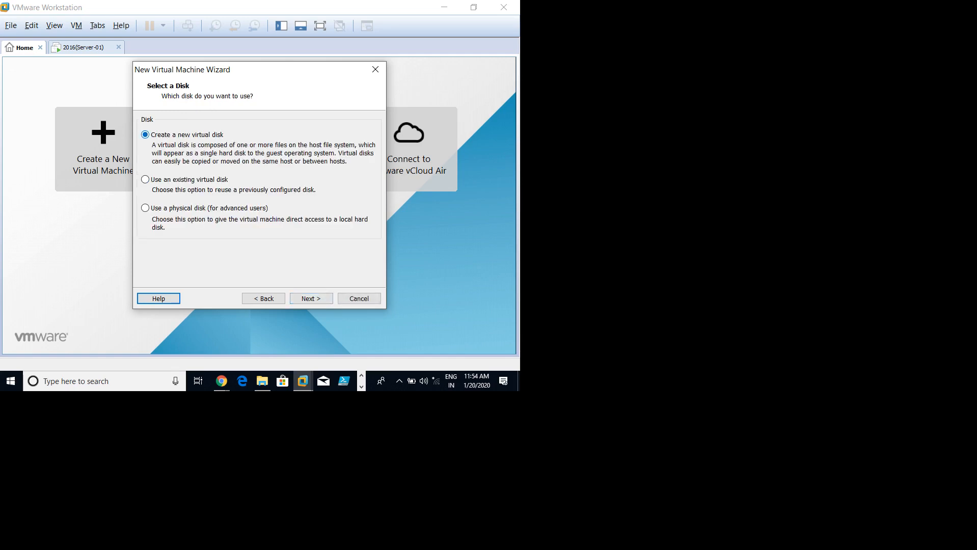
Step: Create a new 40 GB virtual disk stored as a single file and reach the summary
{"action": "left_click", "coordinate": [310, 298]}
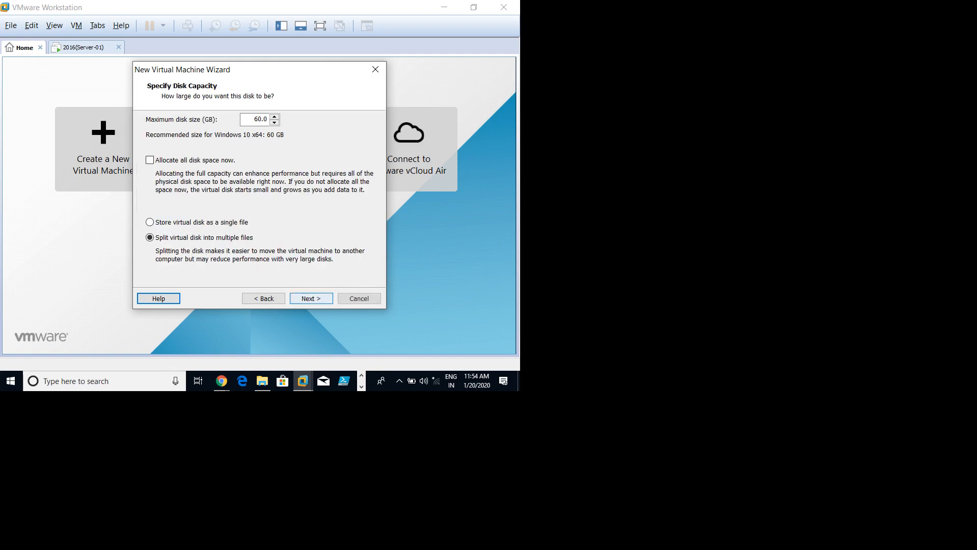
{"action": "double_click", "coordinate": [261, 119]}
{"action": "type", "text": "40"}
{"action": "left_click", "coordinate": [149, 222]}
{"action": "left_click", "coordinate": [311, 298]}
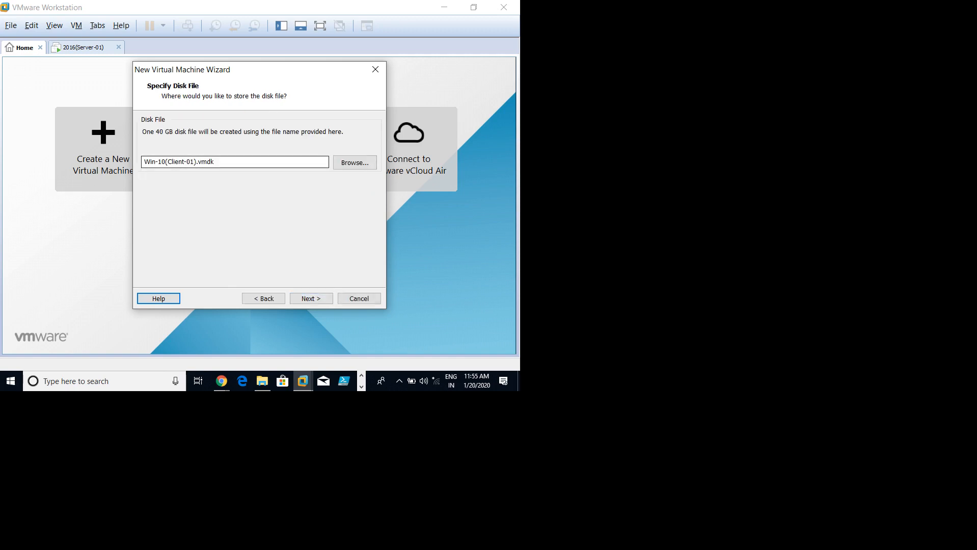
{"action": "left_click", "coordinate": [310, 299]}
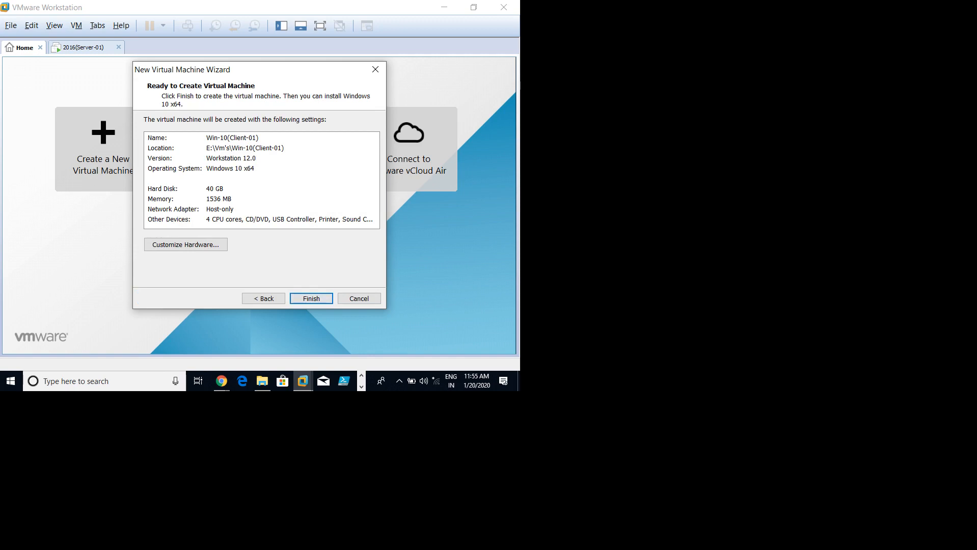
Step: Create the machine and point its CD/DVD drive at windows_10_enterprise_x64_dvd_6851151.iso in E:\Data\Images
{"action": "left_click", "coordinate": [311, 299]}
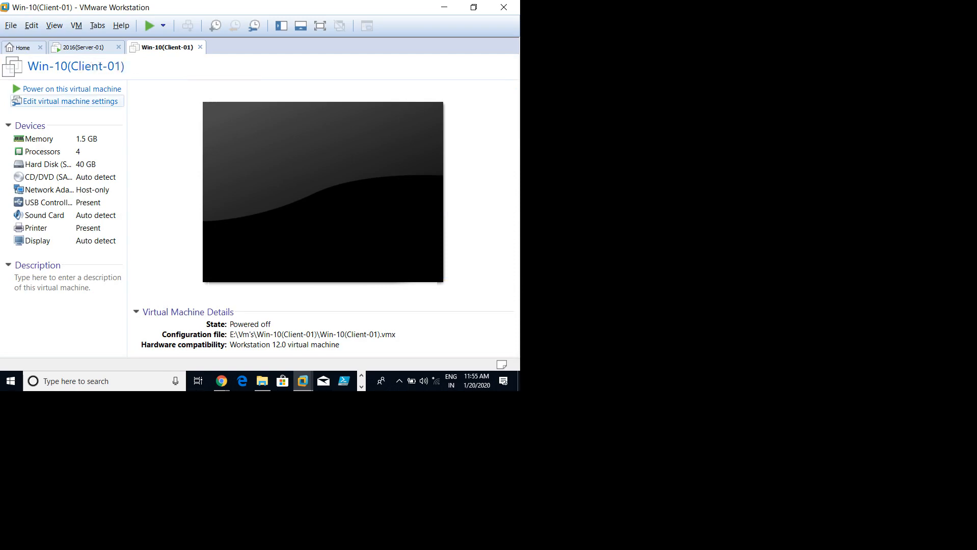
{"action": "left_click", "coordinate": [70, 101]}
{"action": "left_click", "coordinate": [102, 90]}
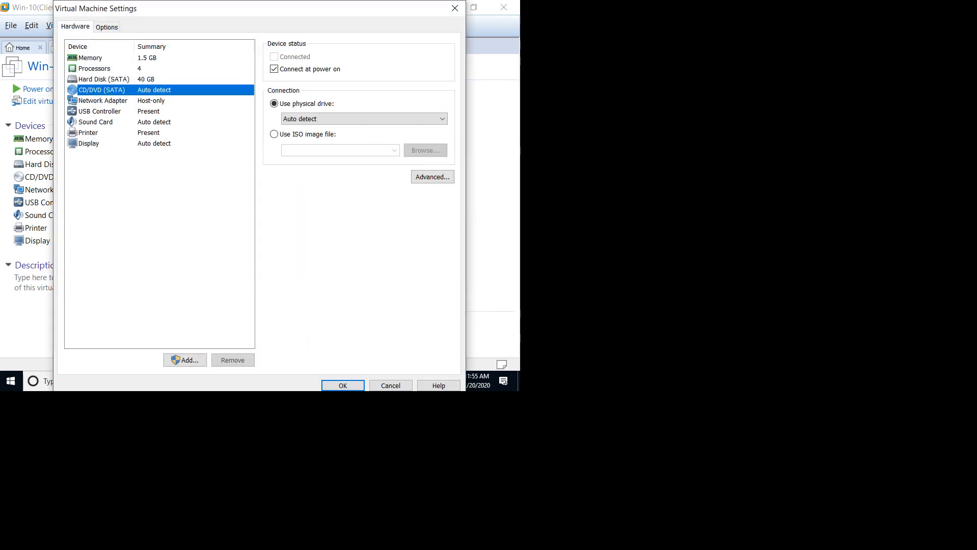
{"action": "left_click", "coordinate": [274, 134]}
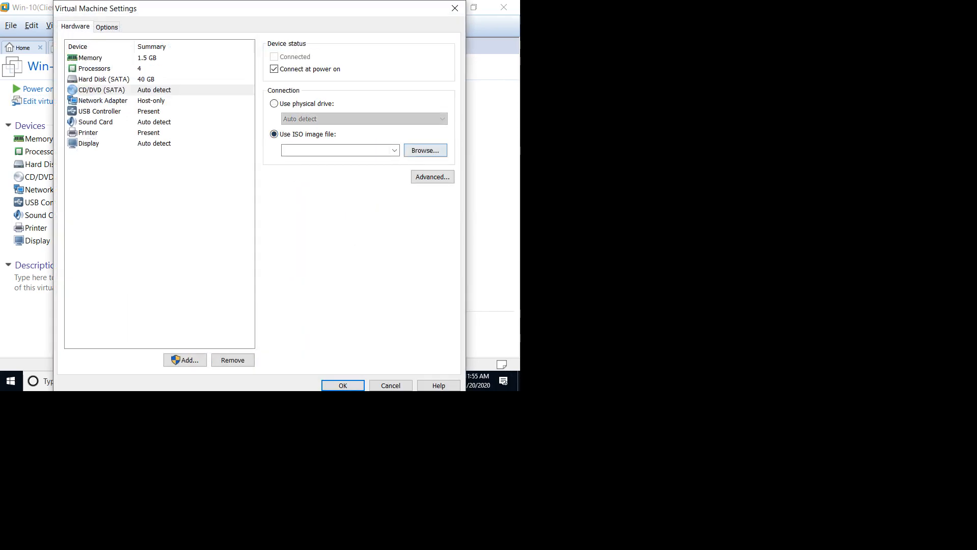
{"action": "left_click", "coordinate": [425, 151]}
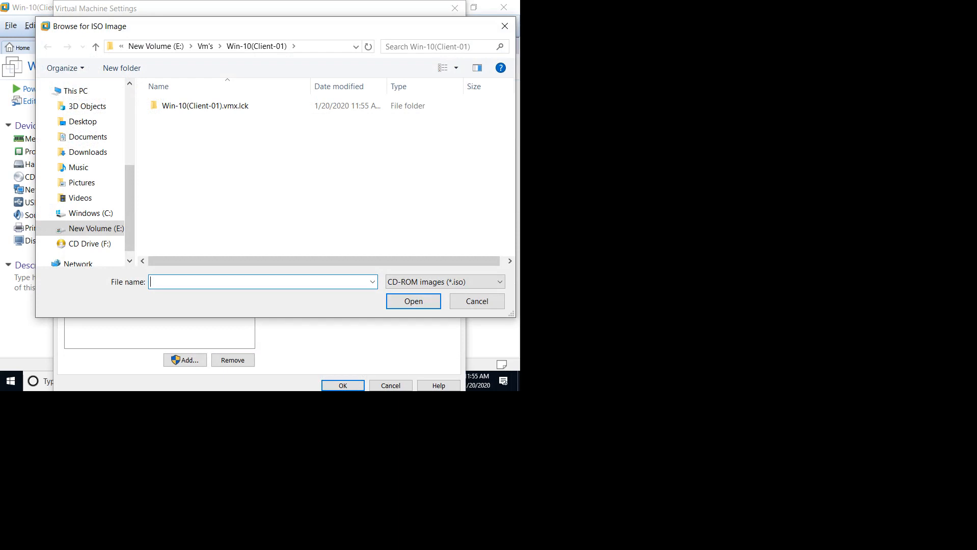
{"action": "left_click", "coordinate": [96, 229]}
{"action": "double_click", "coordinate": [173, 97]}
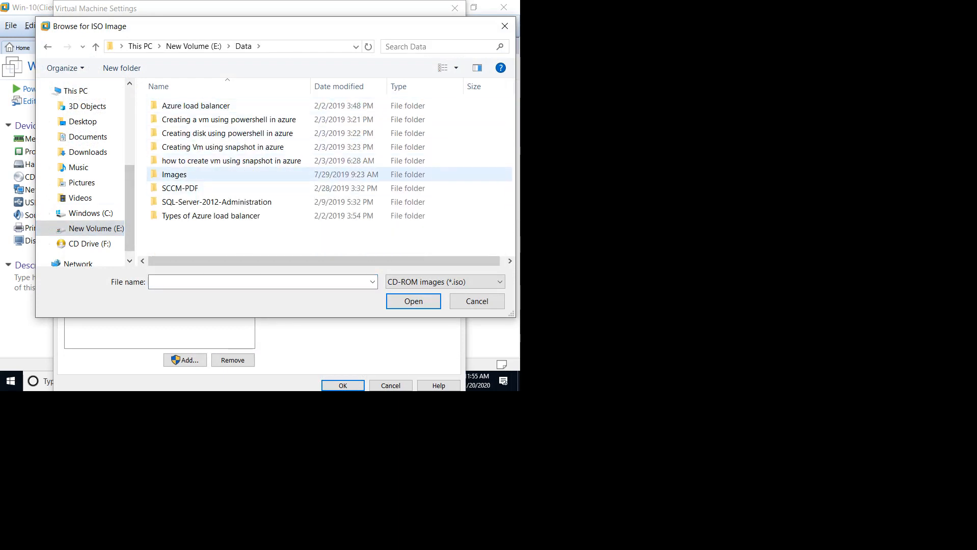
{"action": "double_click", "coordinate": [175, 174]}
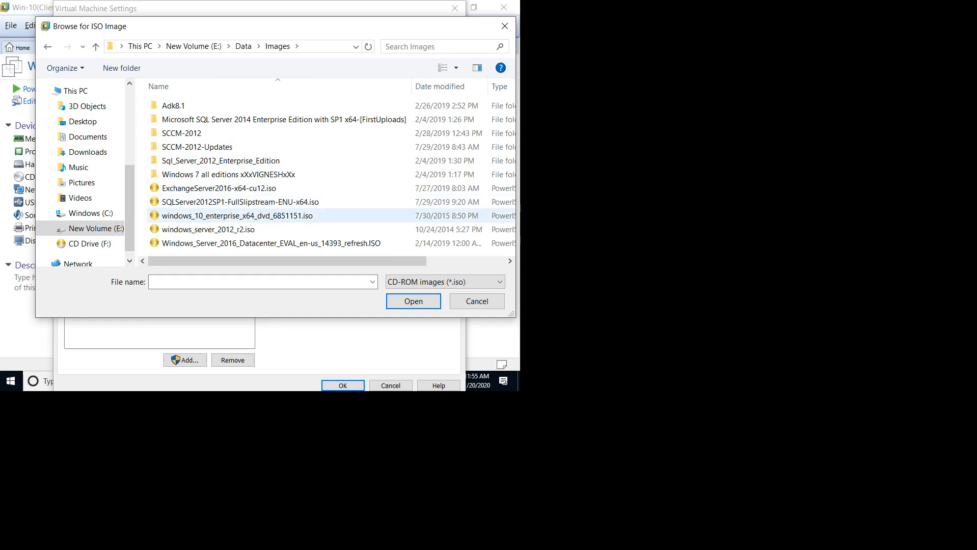
{"action": "left_click", "coordinate": [237, 215]}
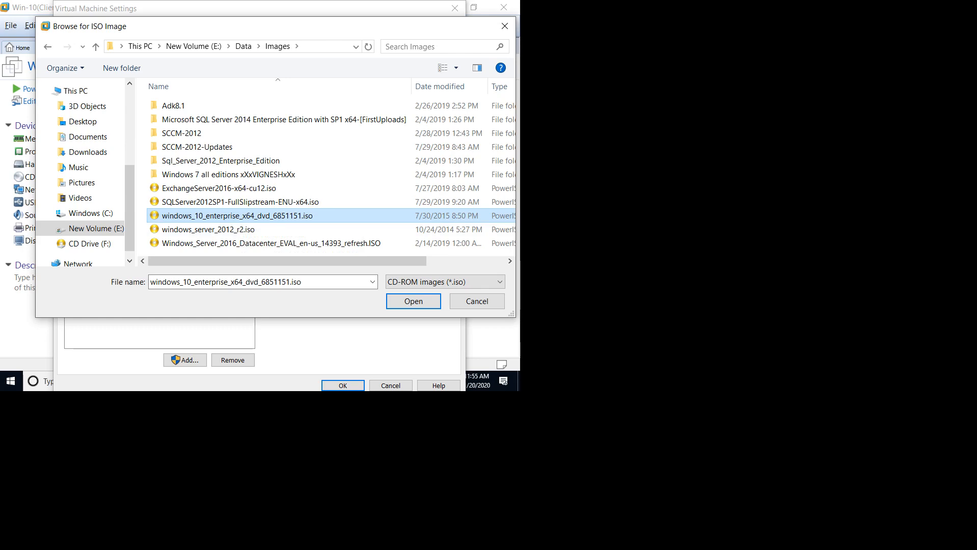
{"action": "left_click", "coordinate": [413, 301]}
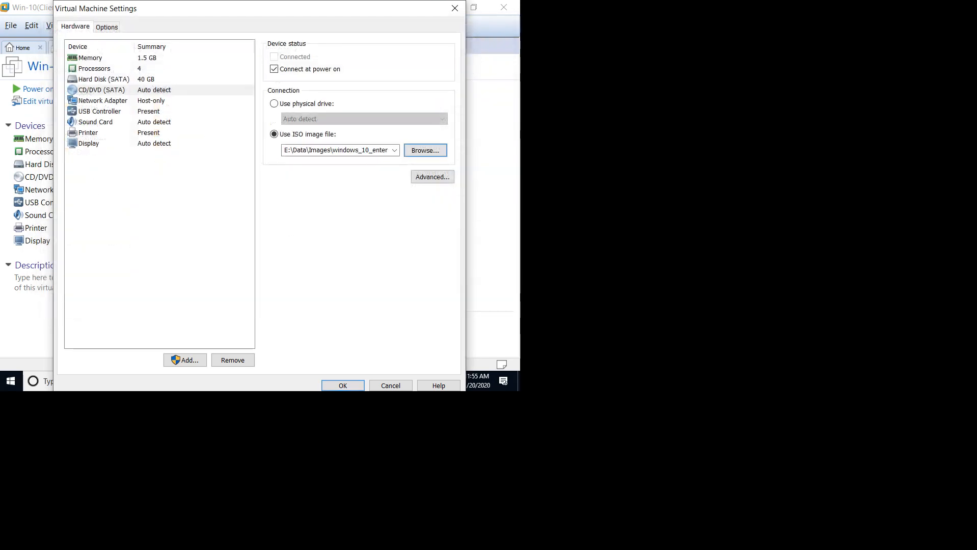
Step: Save the settings, power on Win-10(Client-01) and accept Windows Setup's default language settings
{"action": "left_click", "coordinate": [343, 385]}
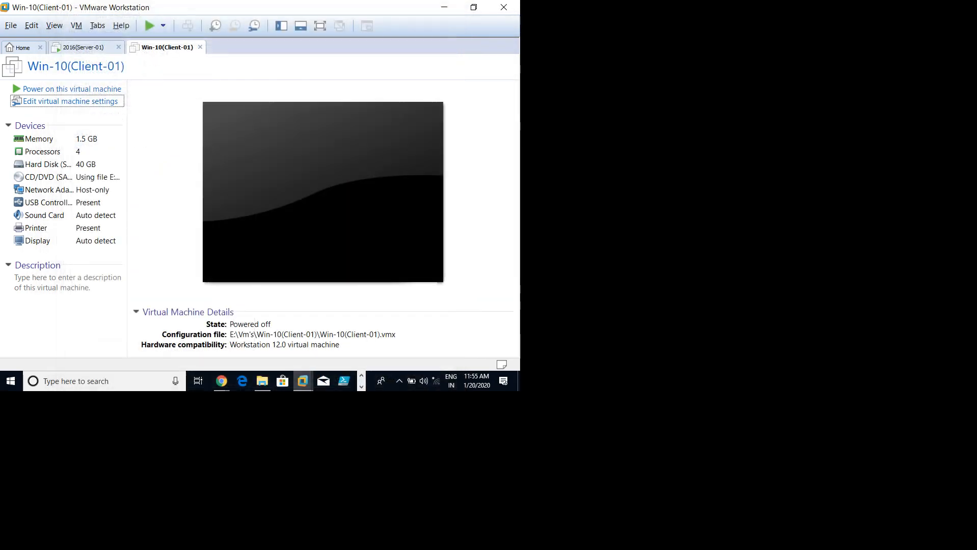
{"action": "left_click", "coordinate": [72, 89]}
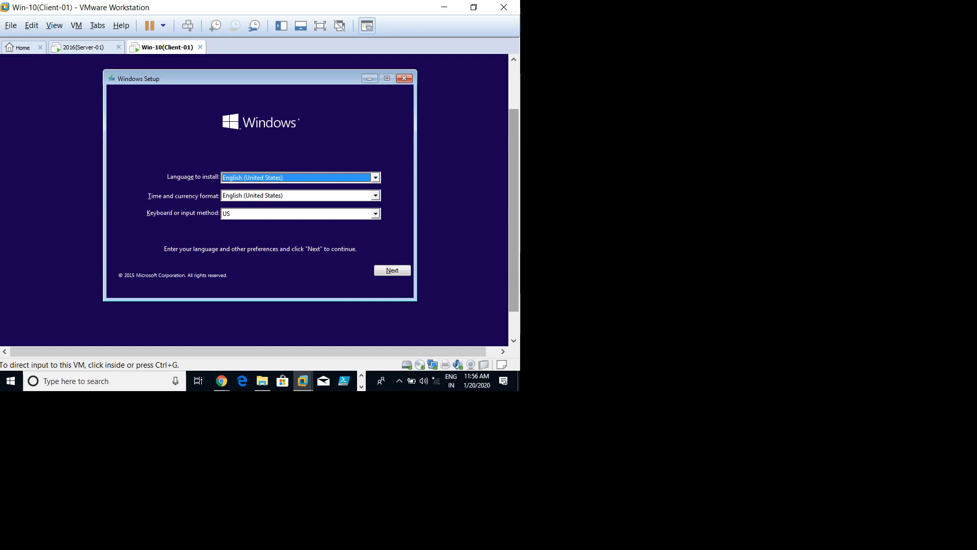
{"action": "left_click", "coordinate": [245, 139]}
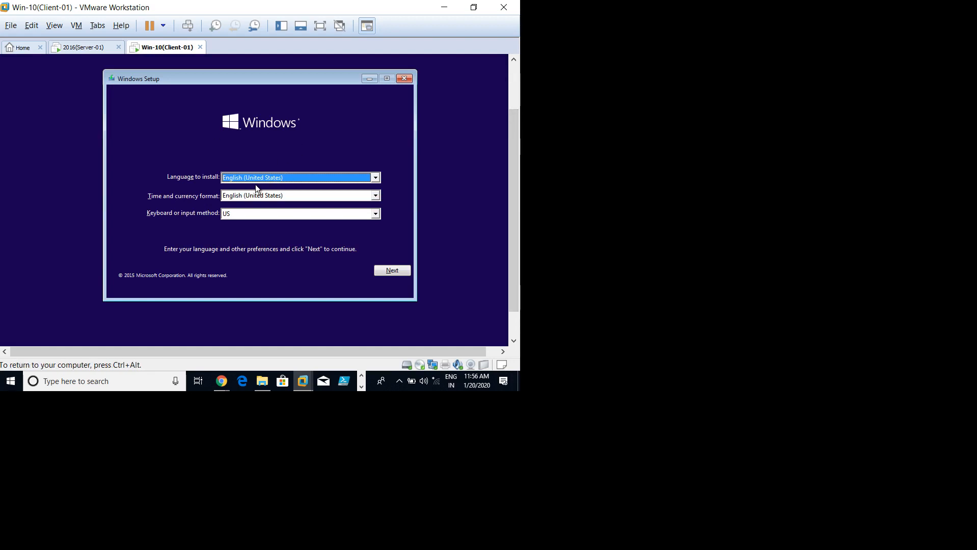
{"action": "left_click", "coordinate": [397, 268]}
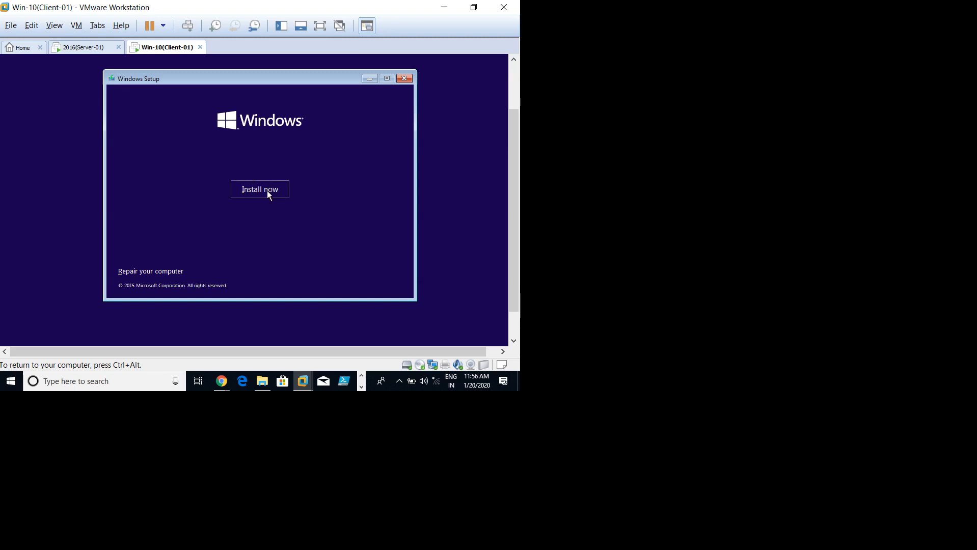
Step: Accept the license terms and start a Custom install onto Drive 0's 40 GB unallocated space
{"action": "left_click", "coordinate": [267, 191]}
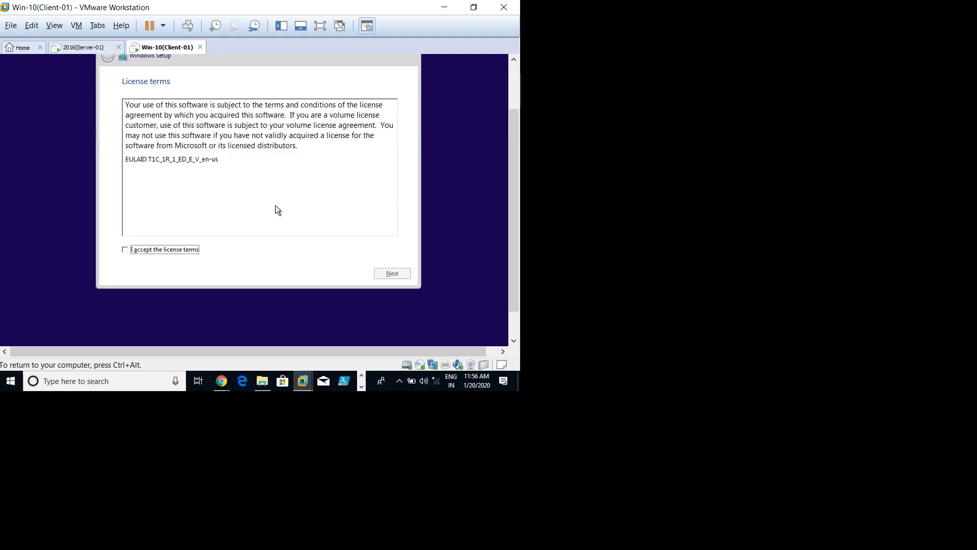
{"action": "left_click", "coordinate": [169, 251]}
{"action": "left_click", "coordinate": [392, 274]}
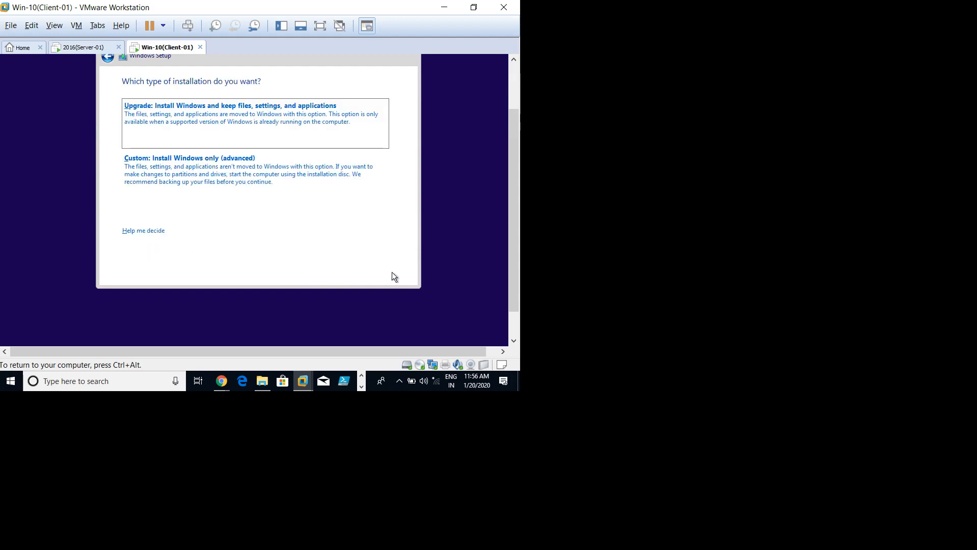
{"action": "left_click", "coordinate": [175, 169]}
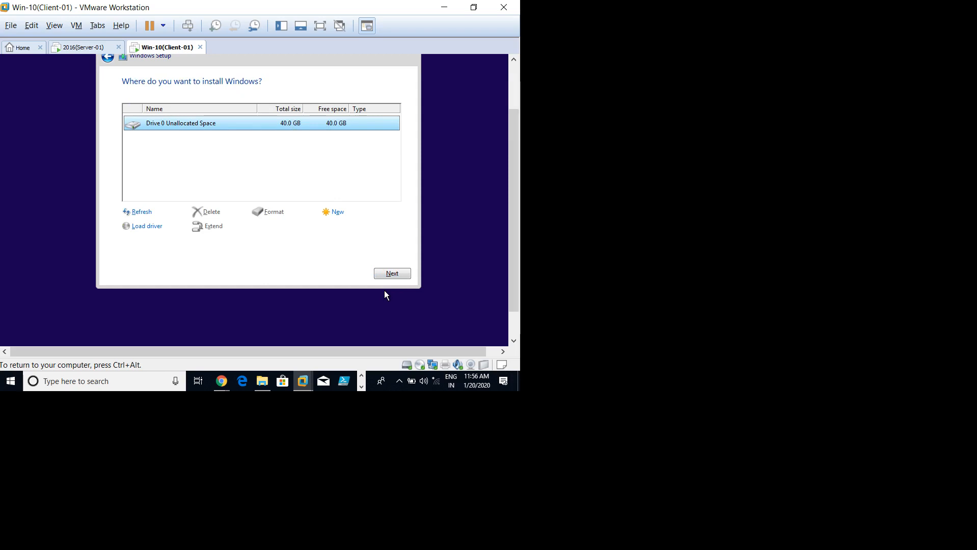
{"action": "left_click", "coordinate": [386, 275]}
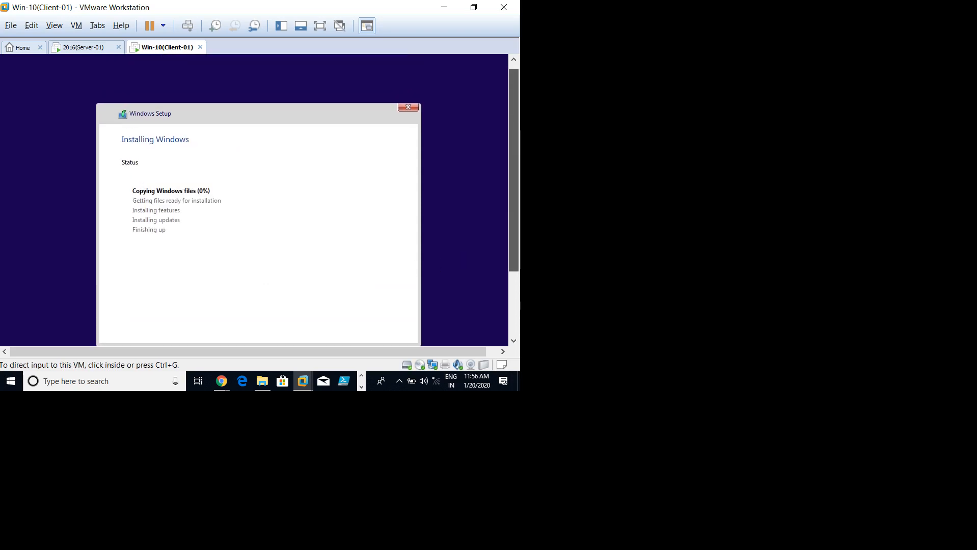
{"action": "left_click", "coordinate": [347, 215]}
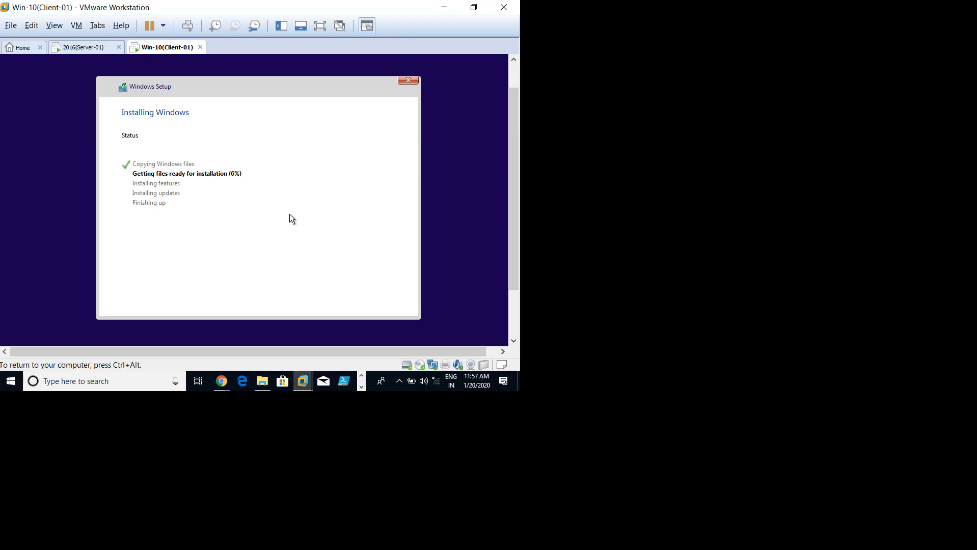
{"action": "key", "text": "ctrl+alt"}
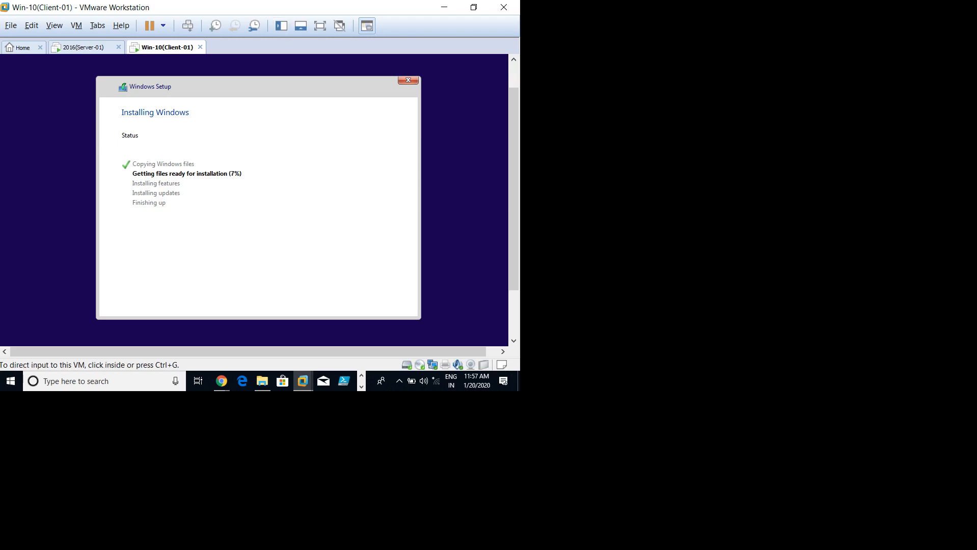
Step: Browse the maximized This PC window to E:\Data\Images and select the Windows Server 2016 Datacenter ISO
{"action": "left_click", "coordinate": [444, 8]}
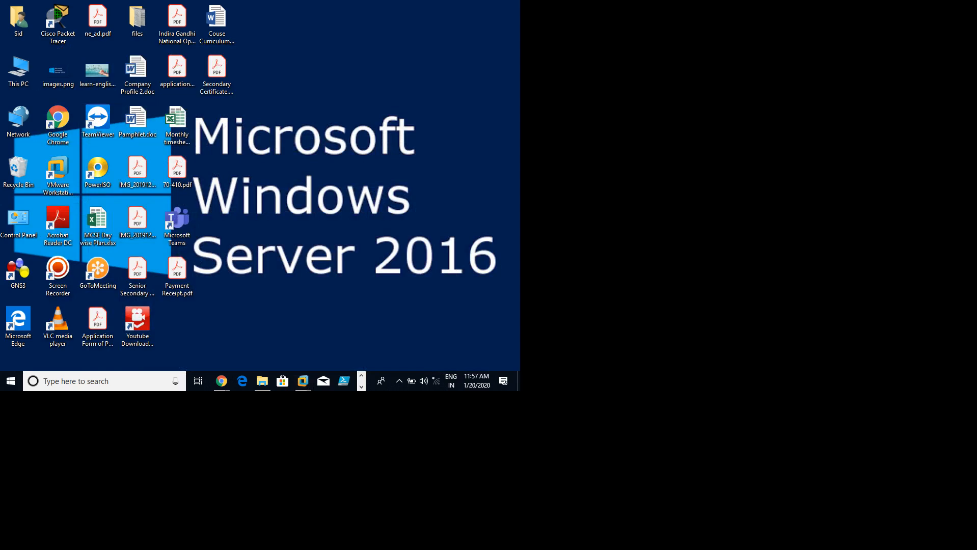
{"action": "double_click", "coordinate": [18, 71]}
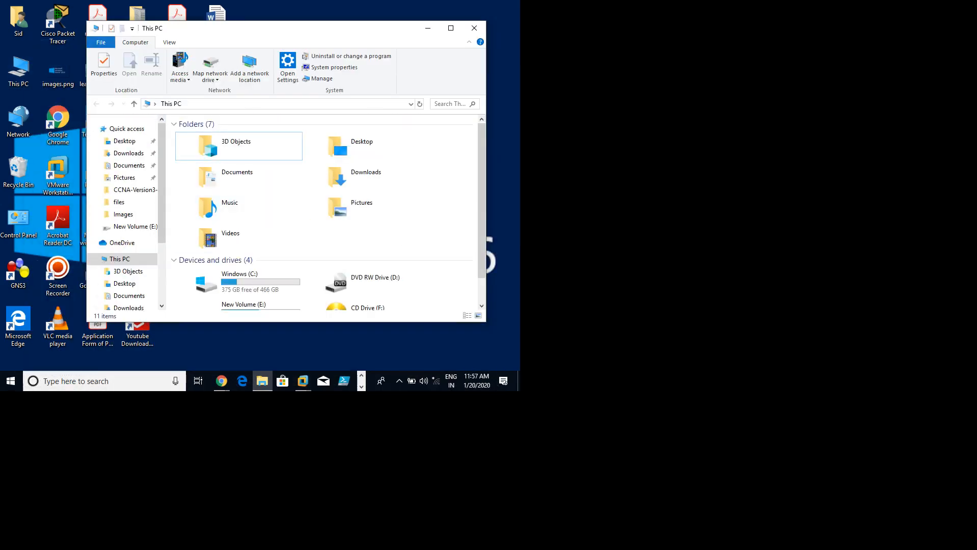
{"action": "key", "text": "super+Up"}
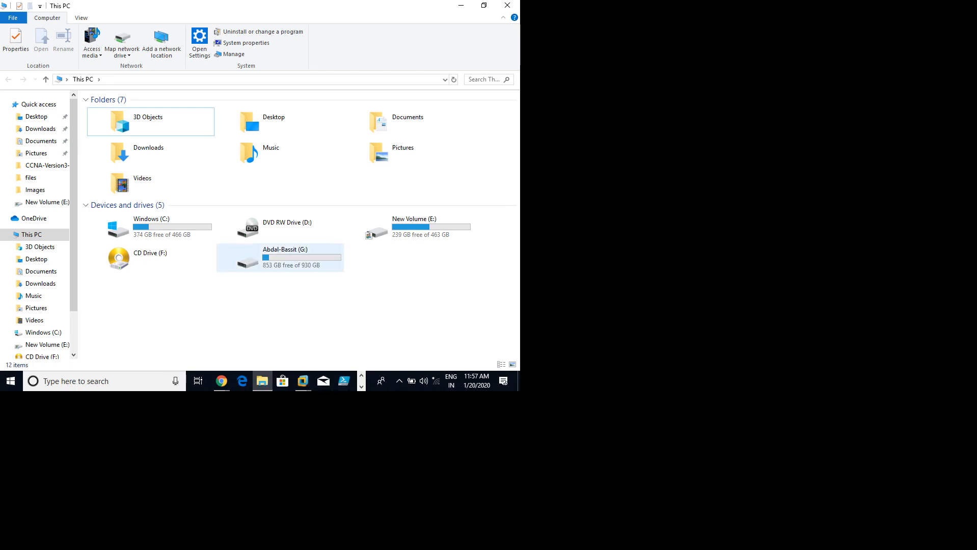
{"action": "left_click", "coordinate": [407, 227]}
{"action": "double_click", "coordinate": [408, 224]}
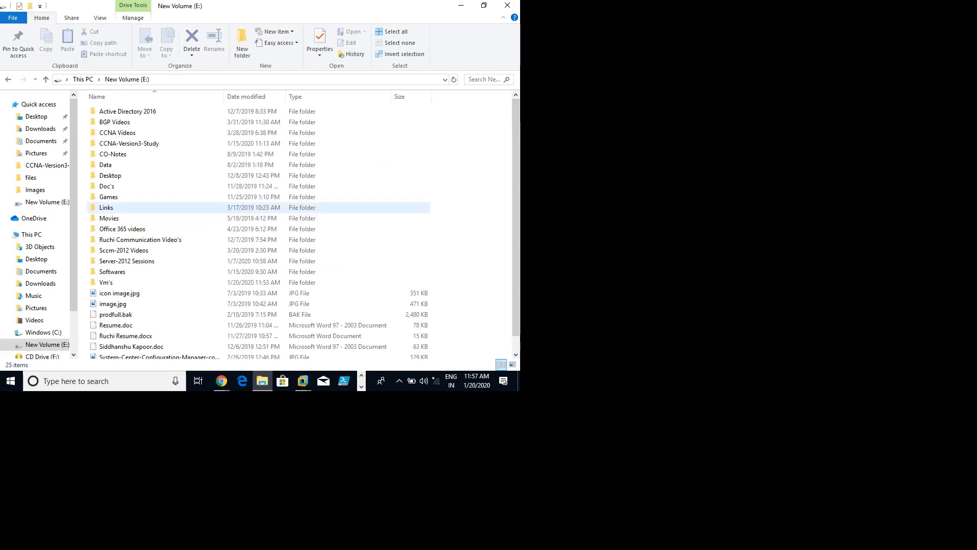
{"action": "double_click", "coordinate": [106, 164]}
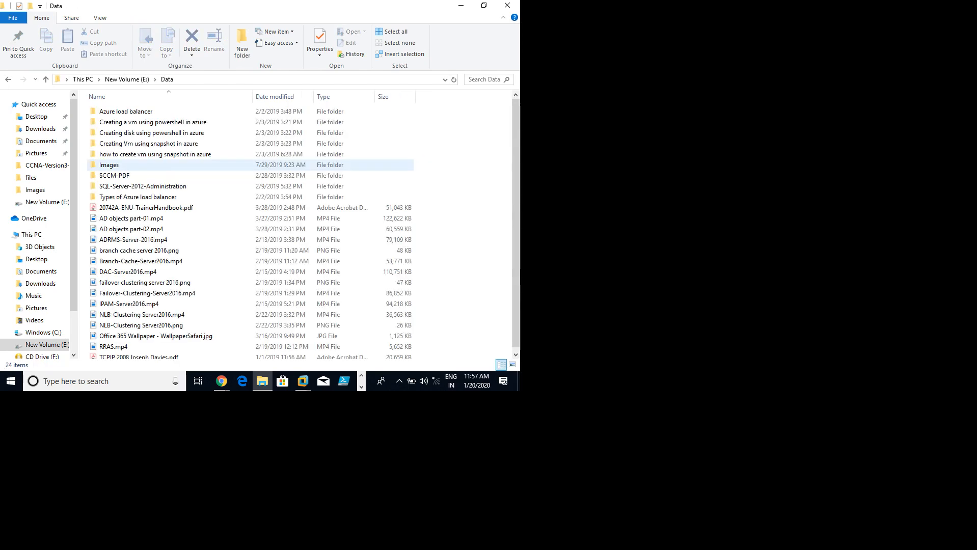
{"action": "double_click", "coordinate": [109, 164]}
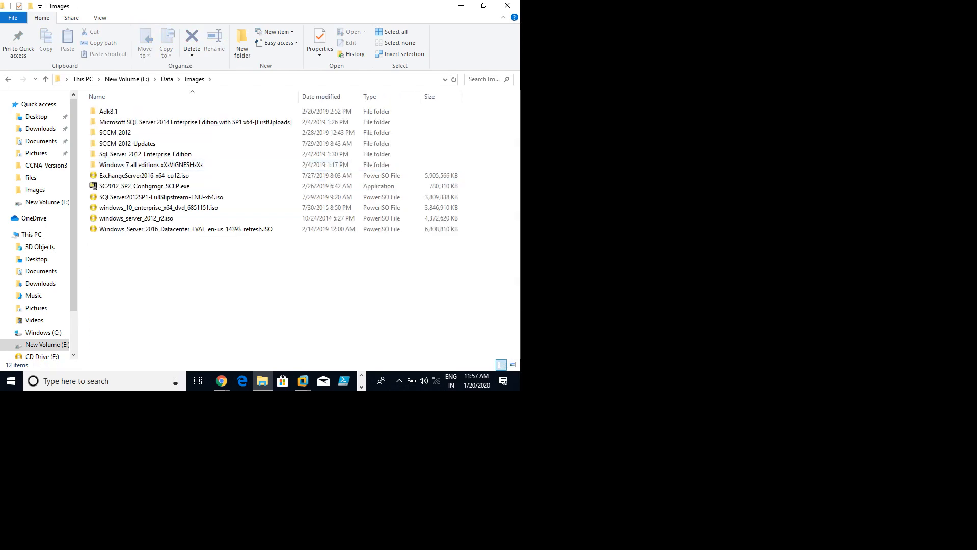
{"action": "left_click", "coordinate": [186, 228]}
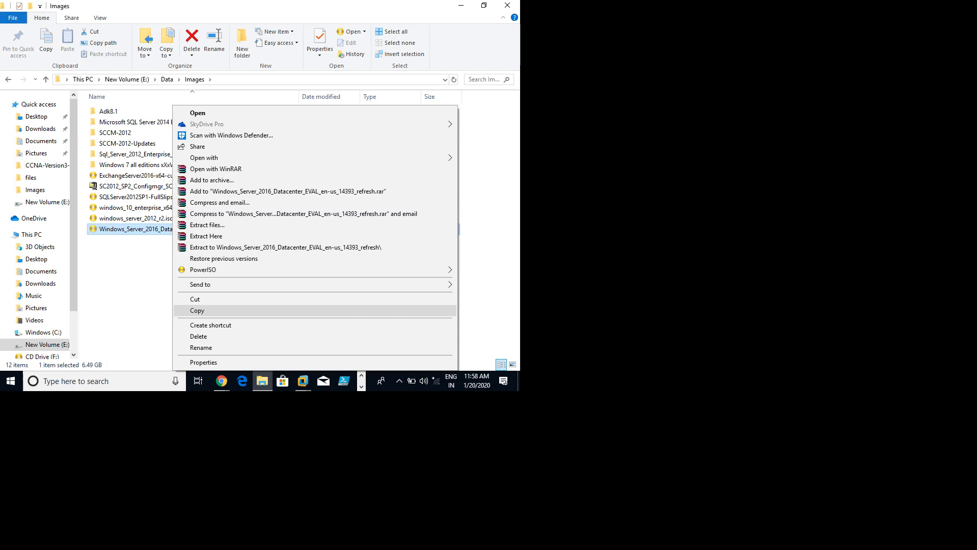
Step: Copy the Server 2016 ISO and create and open a new Server-Image folder on drive G:
{"action": "left_click", "coordinate": [197, 310]}
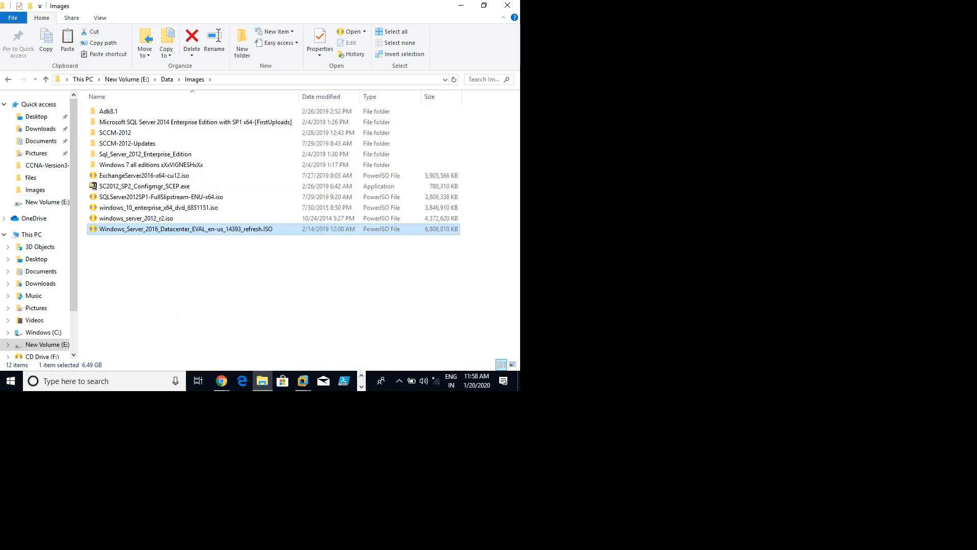
{"action": "left_click", "coordinate": [32, 234]}
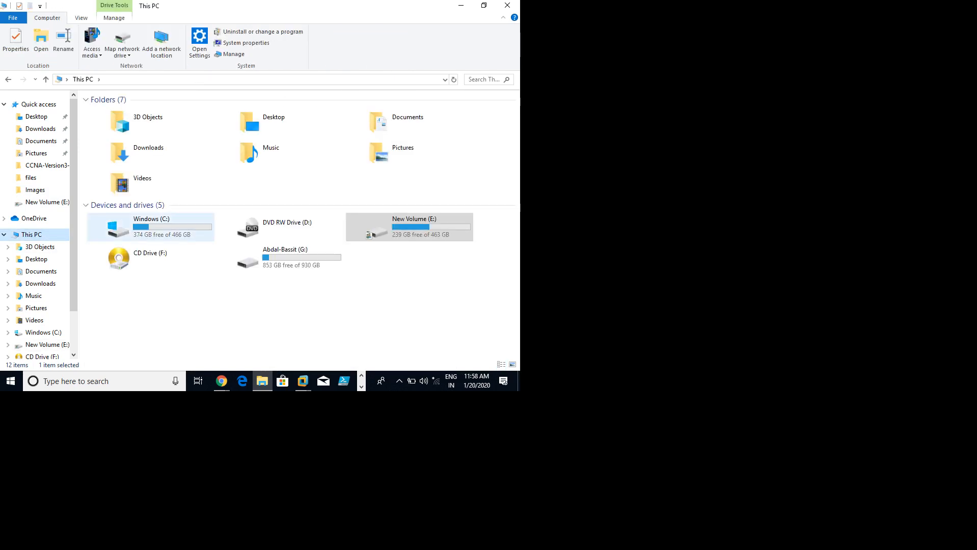
{"action": "double_click", "coordinate": [281, 258]}
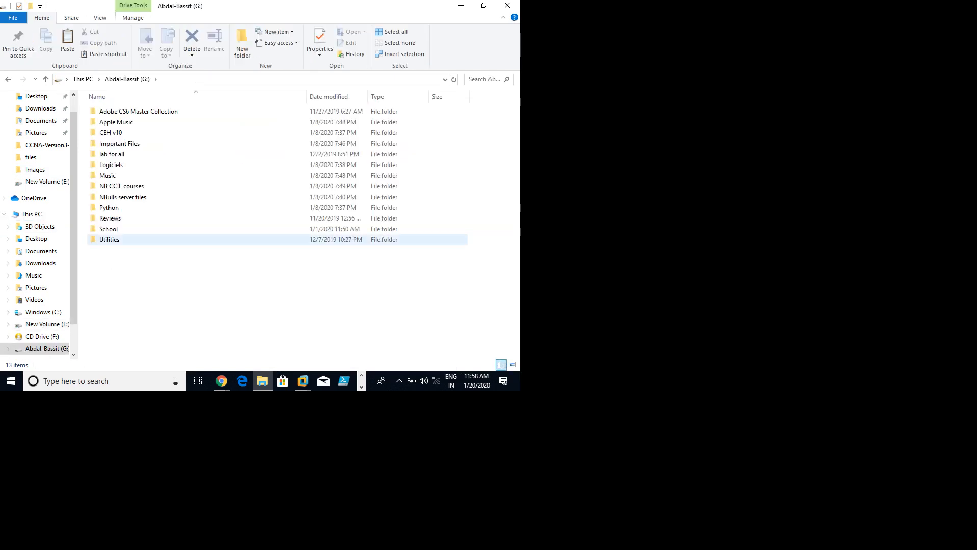
{"action": "right_click", "coordinate": [270, 111]}
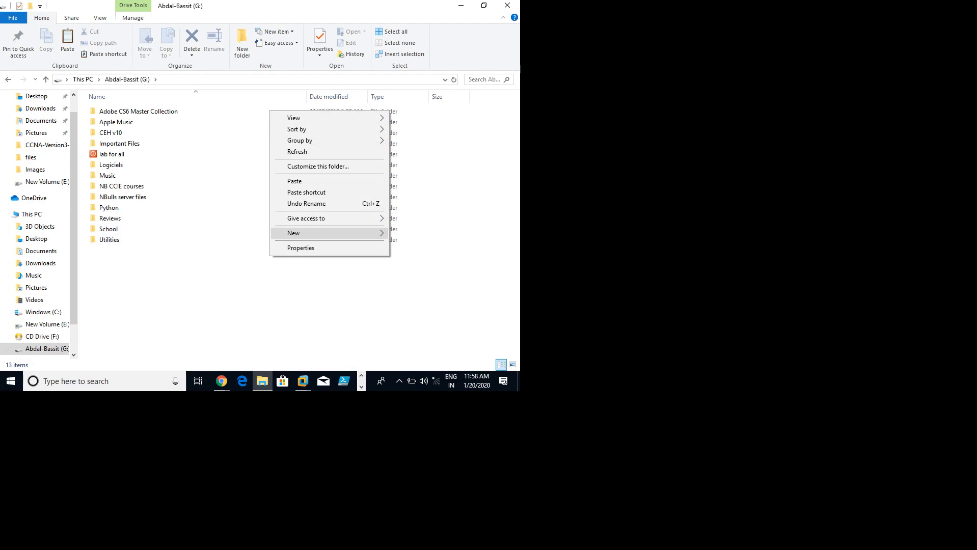
{"action": "mouse_move", "coordinate": [293, 233]}
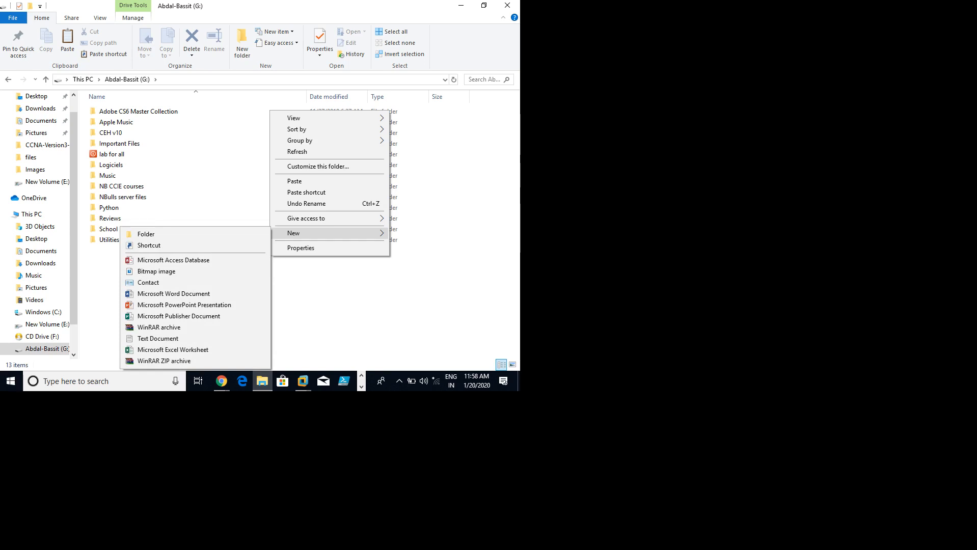
{"action": "left_click", "coordinate": [146, 234]}
{"action": "key", "text": "ctrl+shift+n"}
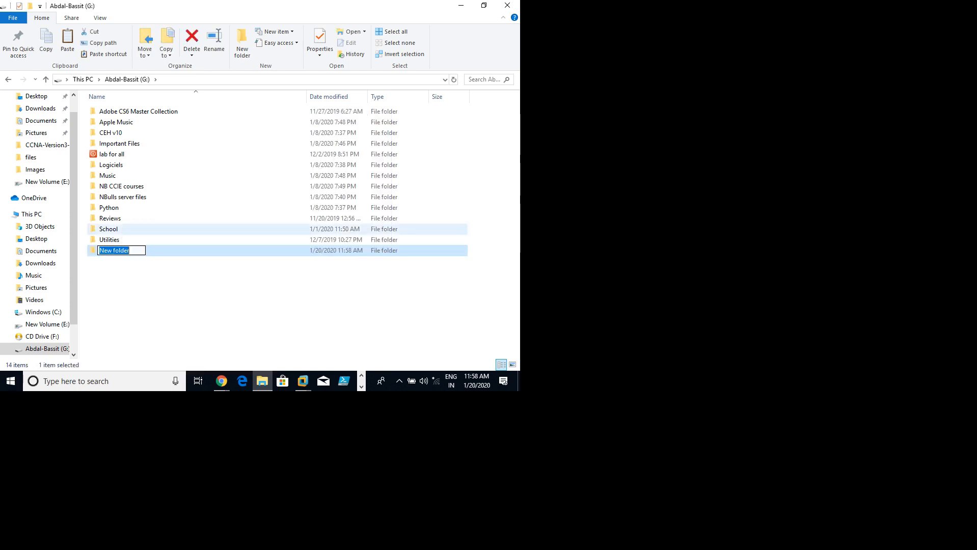
{"action": "type", "text": "Server-Image"}
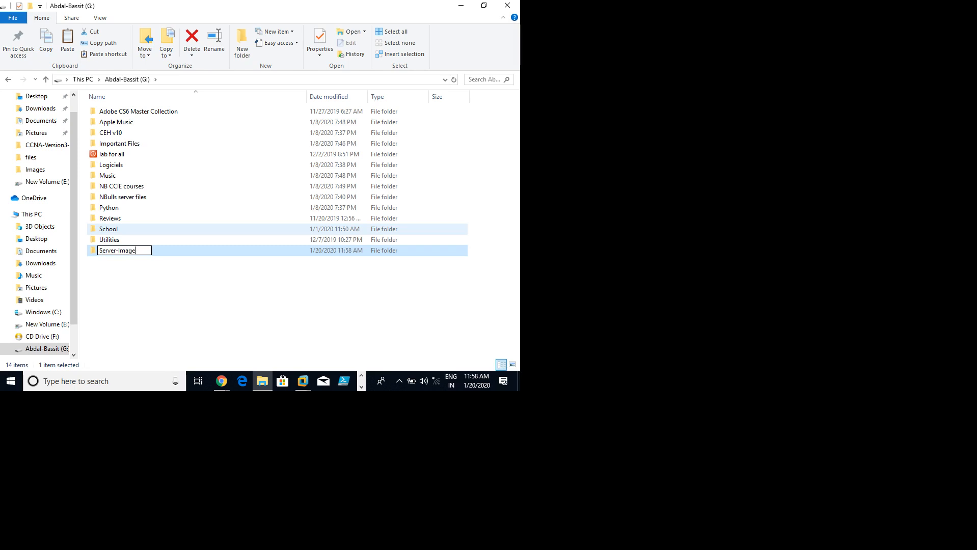
{"action": "key", "text": "Return"}
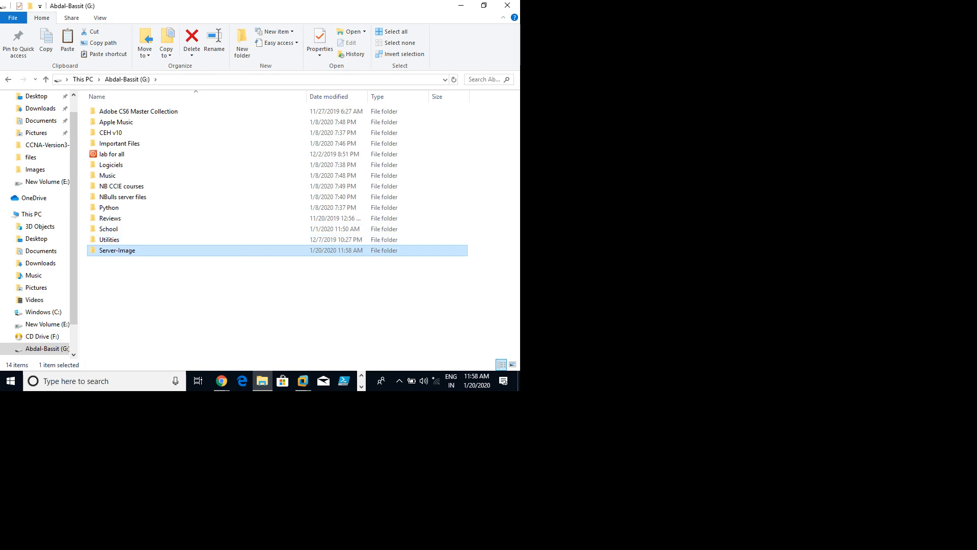
{"action": "double_click", "coordinate": [245, 250]}
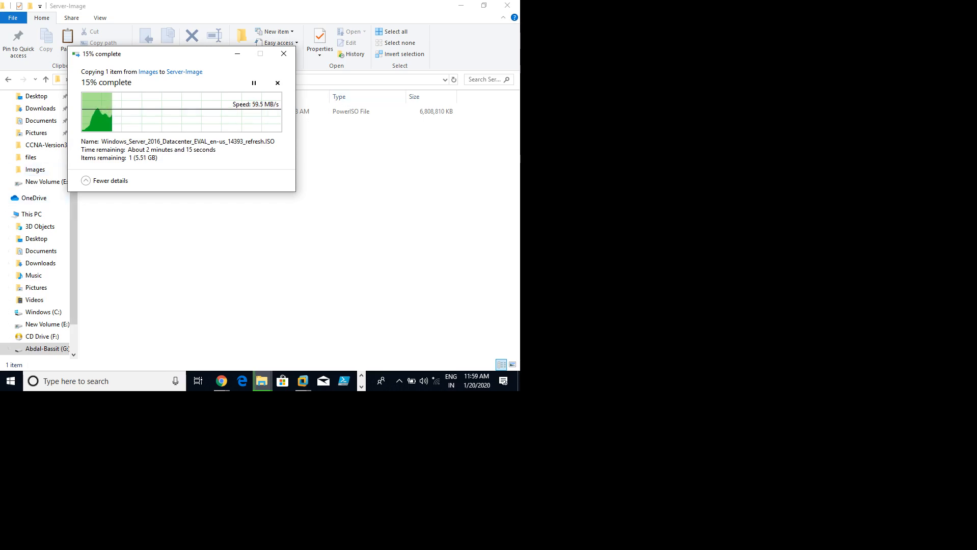
Step: Move the copy progress window aside and bring up the Win-10(Client-01) virtual machine
{"action": "left_click", "coordinate": [507, 5]}
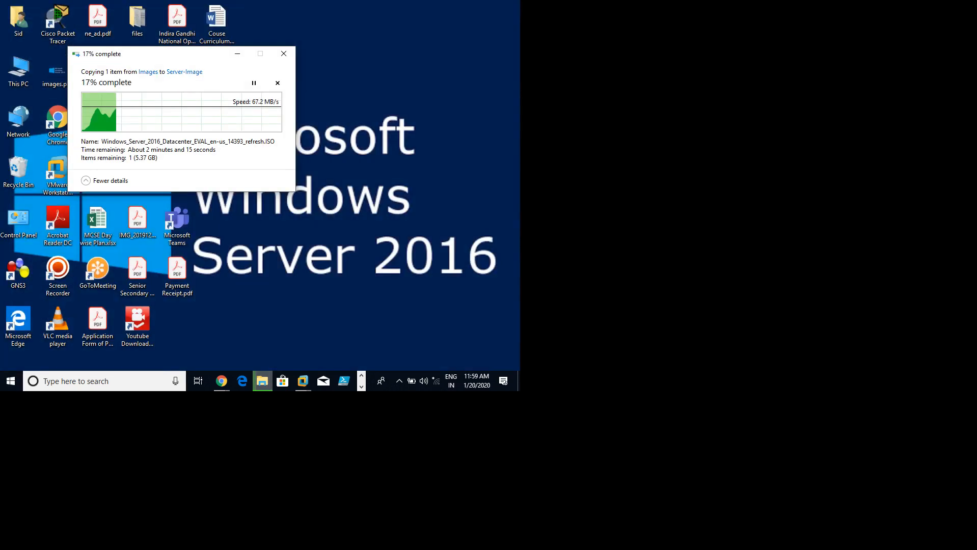
{"action": "left_click_drag", "start_coordinate": [186, 55], "coordinate": [360, 59]}
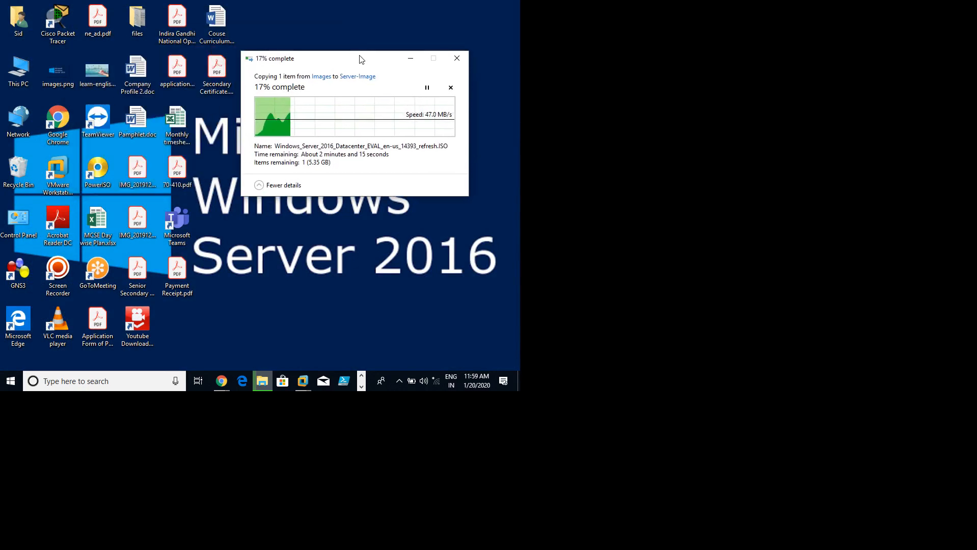
{"action": "left_click", "coordinate": [303, 381]}
{"action": "left_click", "coordinate": [411, 296]}
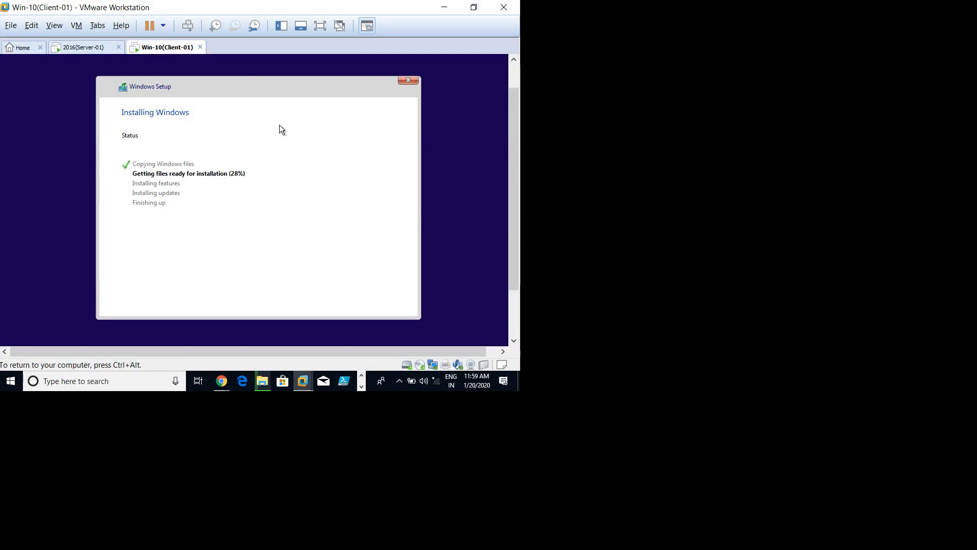
Step: Move the ISO copy progress window aside, wait for it to complete, then return to the VM
{"action": "key", "text": "alt+Tab"}
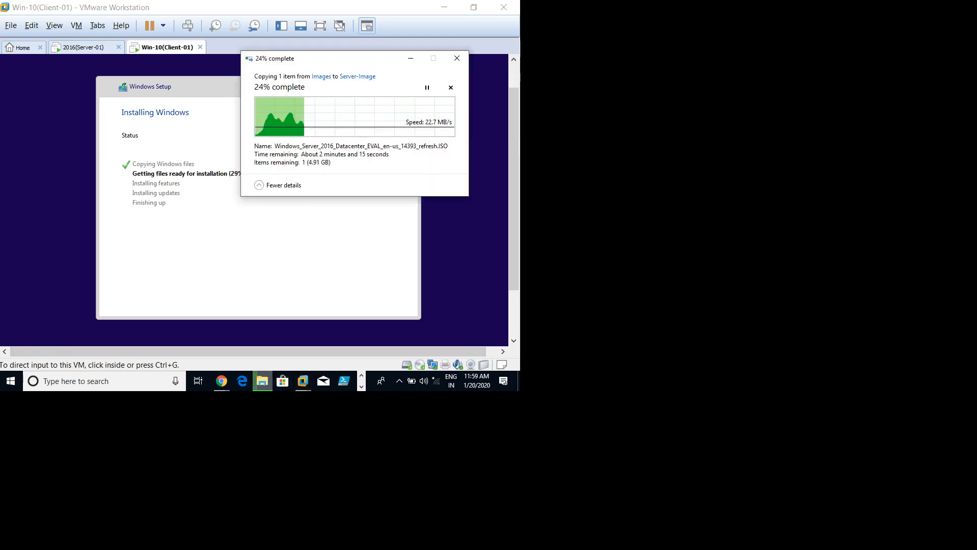
{"action": "left_click_drag", "start_coordinate": [338, 63], "coordinate": [374, 61]}
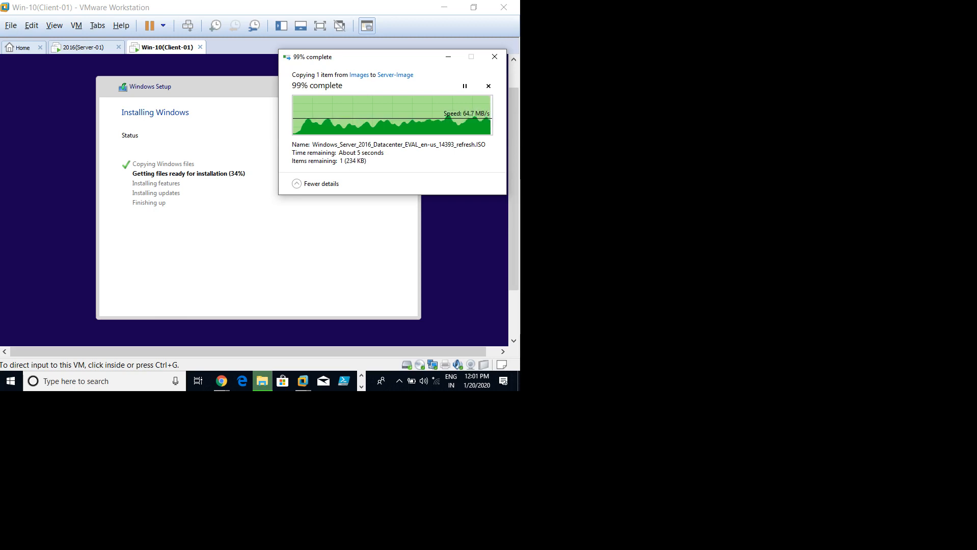
{"action": "left_click", "coordinate": [380, 97]}
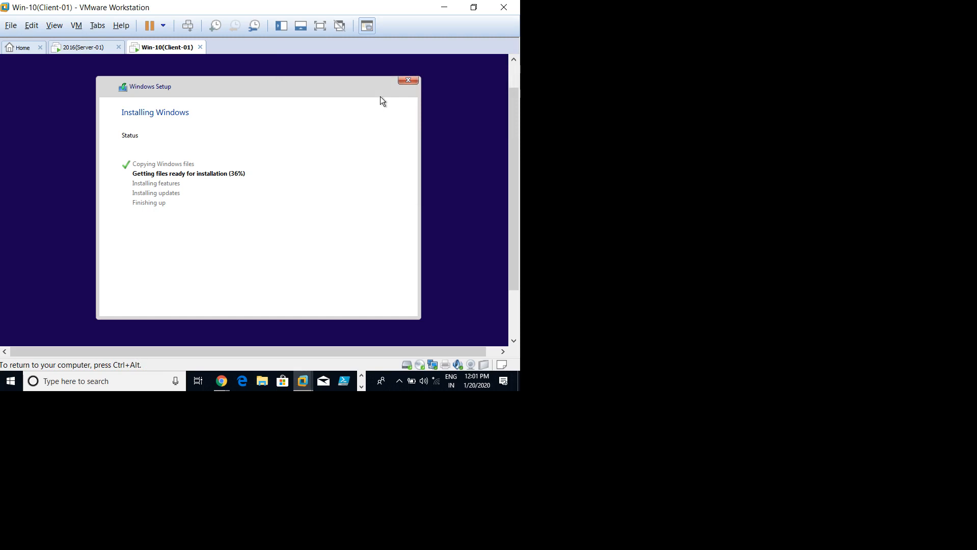
Step: Release the VM, minimize VMware and refresh the host desktop
{"action": "key", "text": "ctrl+alt"}
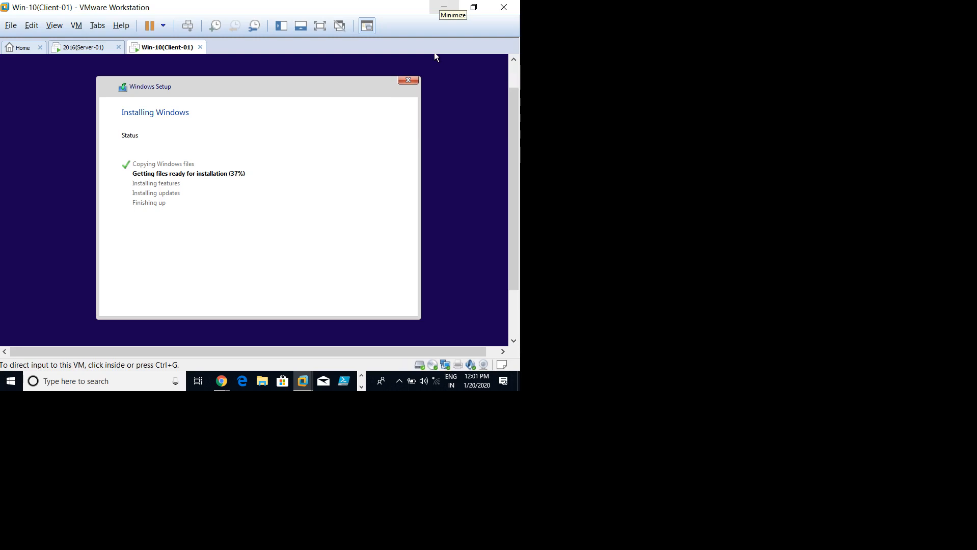
{"action": "left_click", "coordinate": [254, 132]}
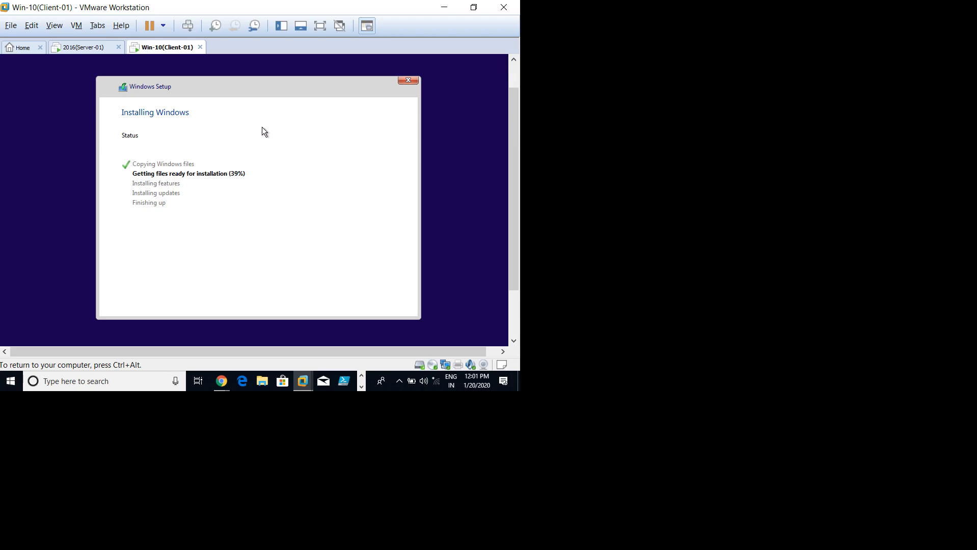
{"action": "key", "text": "ctrl+alt"}
{"action": "left_click", "coordinate": [444, 7]}
{"action": "right_click", "coordinate": [295, 108]}
{"action": "left_click", "coordinate": [316, 138]}
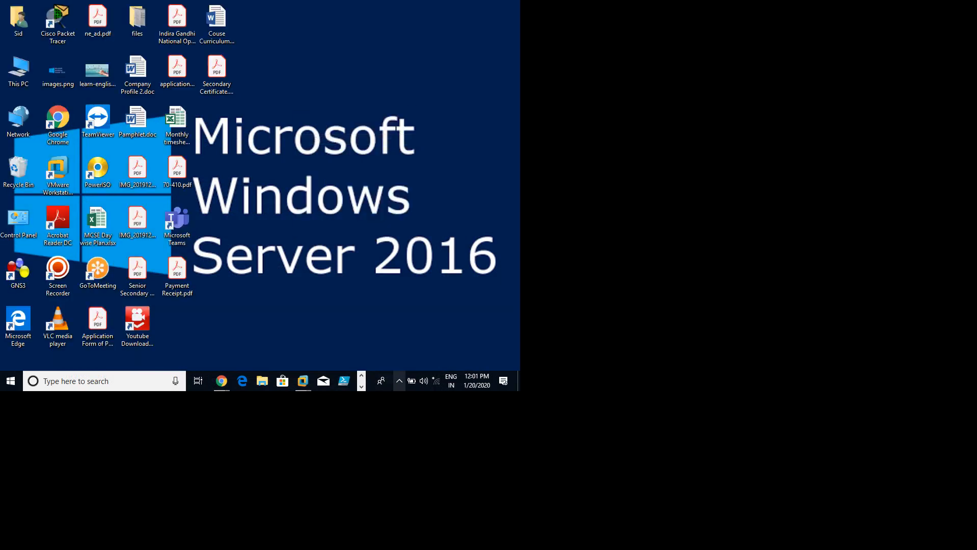
Step: Check the screen recorder's controls and return to Win-10(Client-01) while Windows finishes installing
{"action": "left_click", "coordinate": [399, 381]}
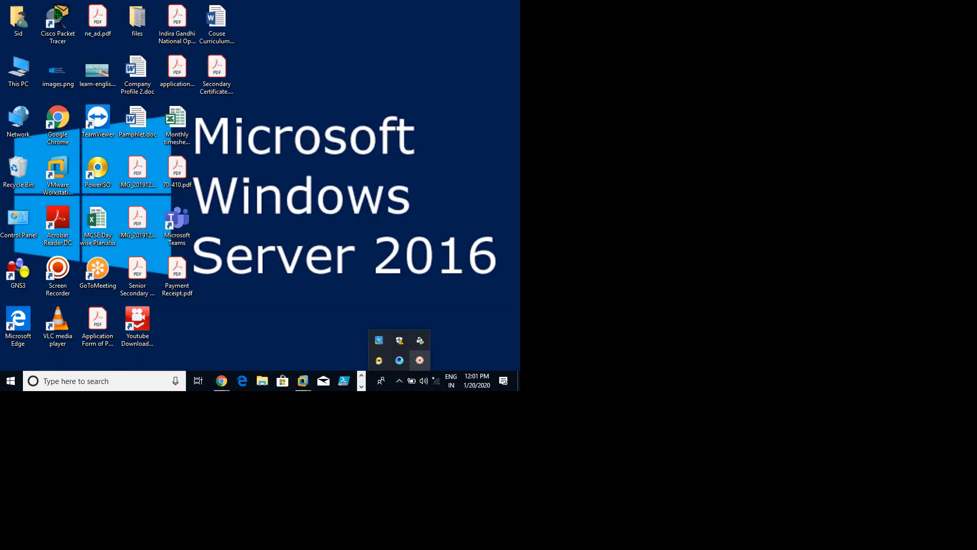
{"action": "left_click", "coordinate": [419, 360]}
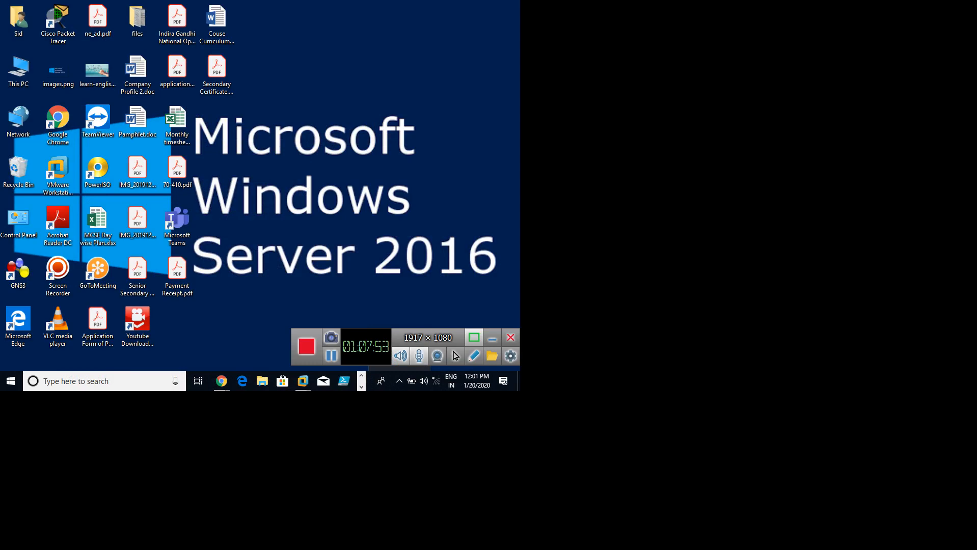
{"action": "left_click", "coordinate": [493, 339]}
{"action": "mouse_move", "coordinate": [302, 382]}
{"action": "left_click", "coordinate": [401, 301]}
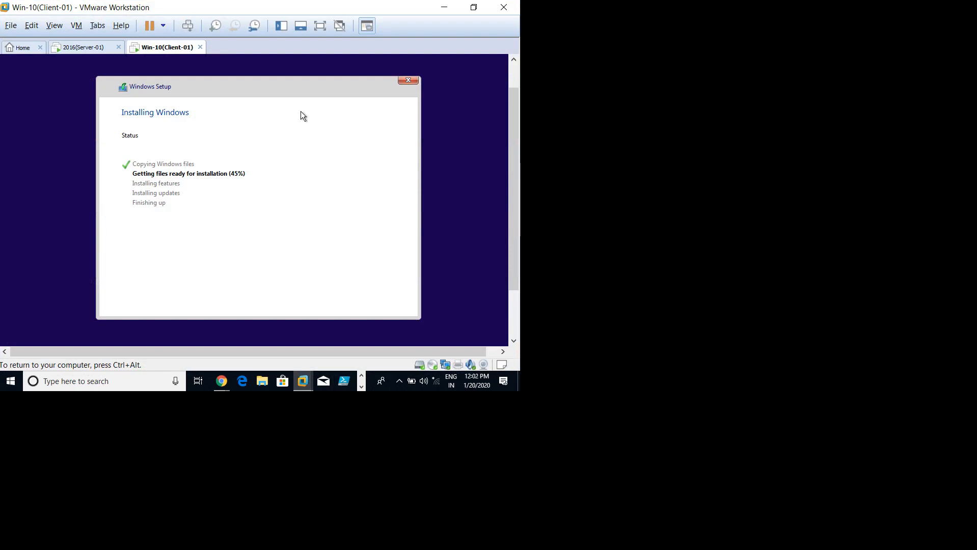
{"action": "key", "text": "ctrl+alt"}
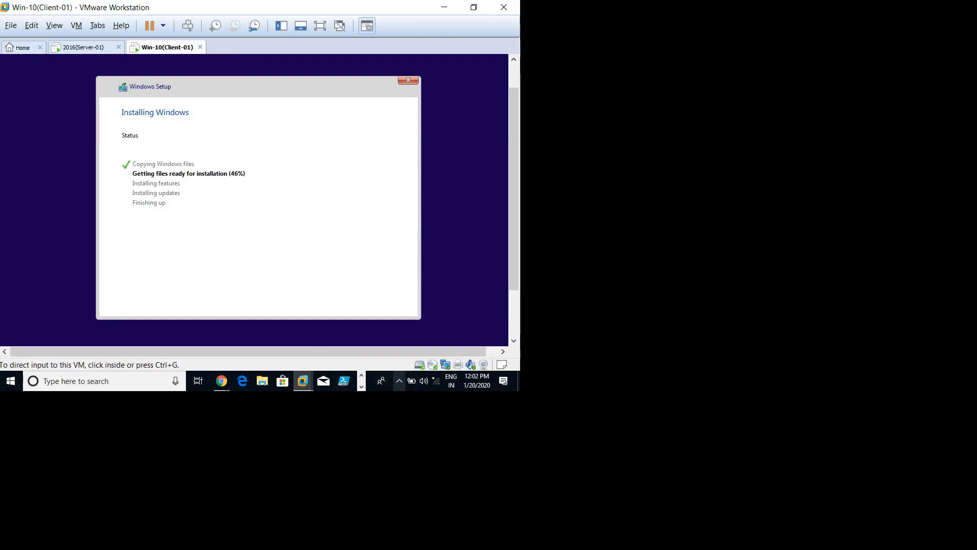
{"action": "left_click", "coordinate": [399, 381]}
{"action": "left_click", "coordinate": [419, 361]}
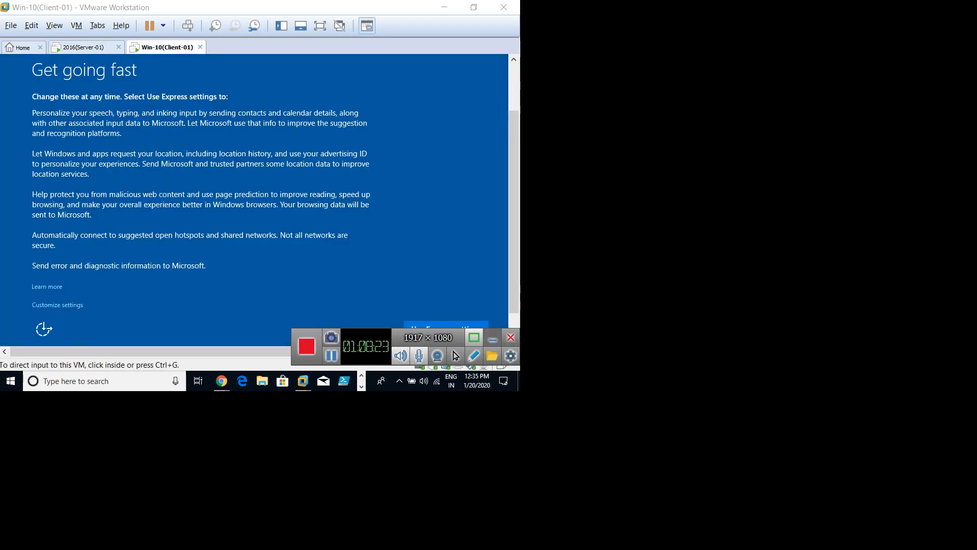
Step: Choose Use Express settings on the Win-10 client and switch the VM to full screen
{"action": "left_click", "coordinate": [216, 144]}
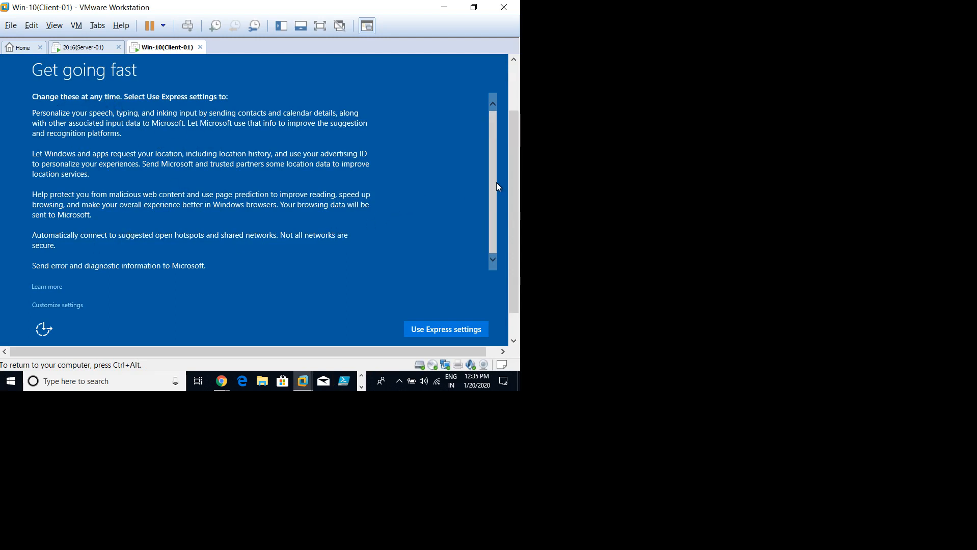
{"action": "left_click", "coordinate": [441, 331]}
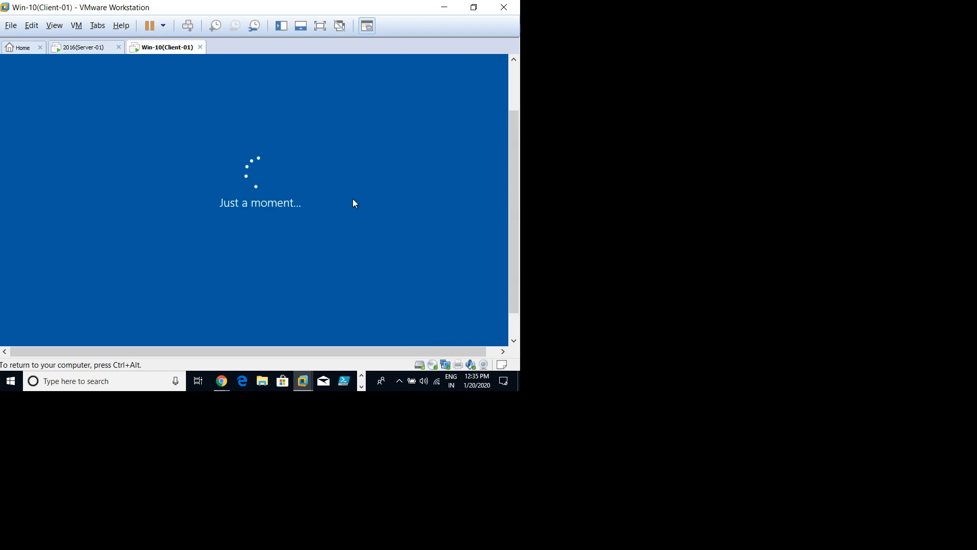
{"action": "key", "text": "ctrl+alt+Return"}
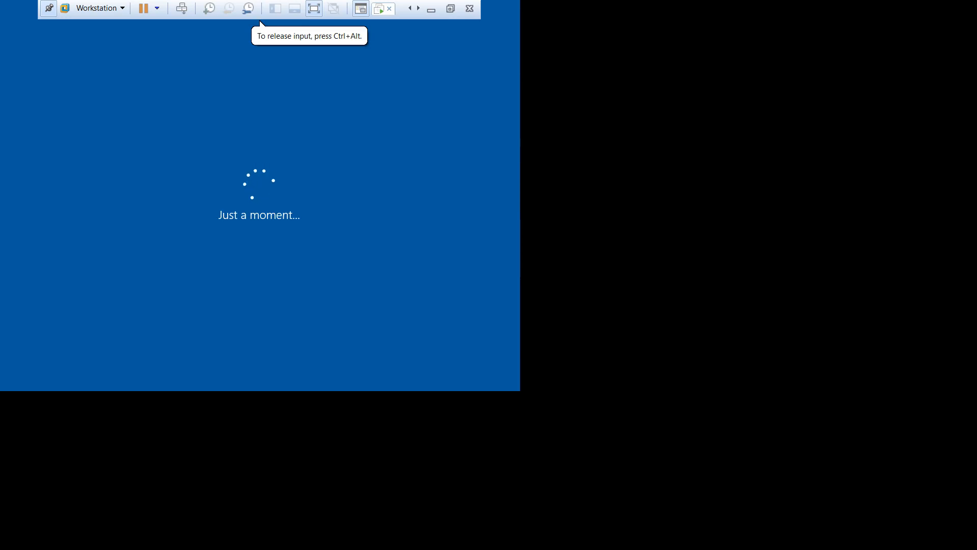
{"action": "key", "text": "ctrl+alt"}
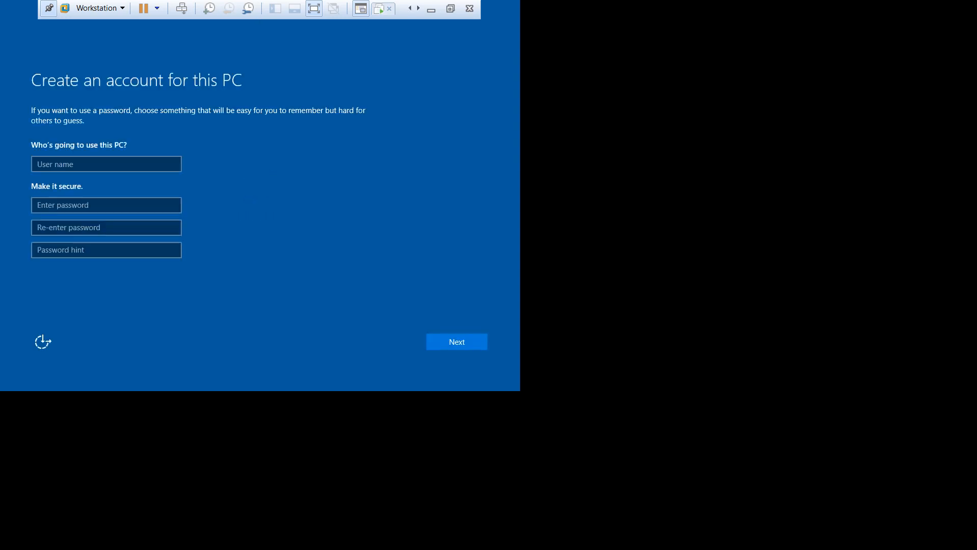
Step: Enter the user name Admin and type the account password in both password fields
{"action": "left_click", "coordinate": [225, 181]}
{"action": "left_click", "coordinate": [74, 158]}
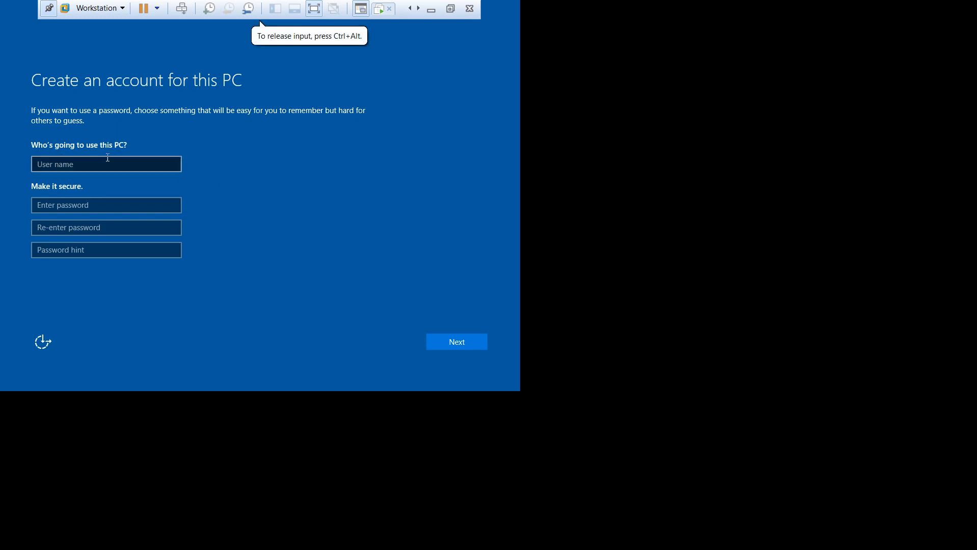
{"action": "left_click", "coordinate": [97, 167]}
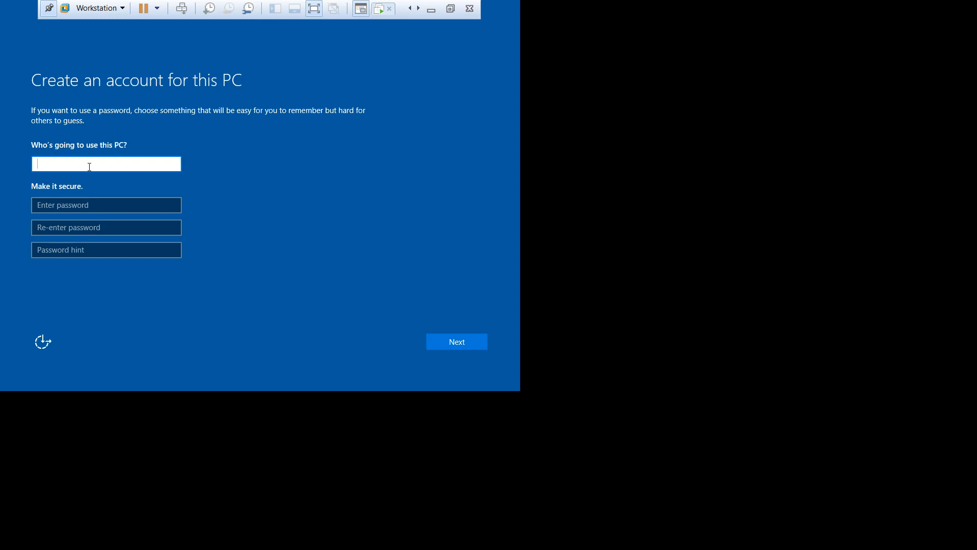
{"action": "type", "text": "Admin"}
{"action": "key", "text": "Tab"}
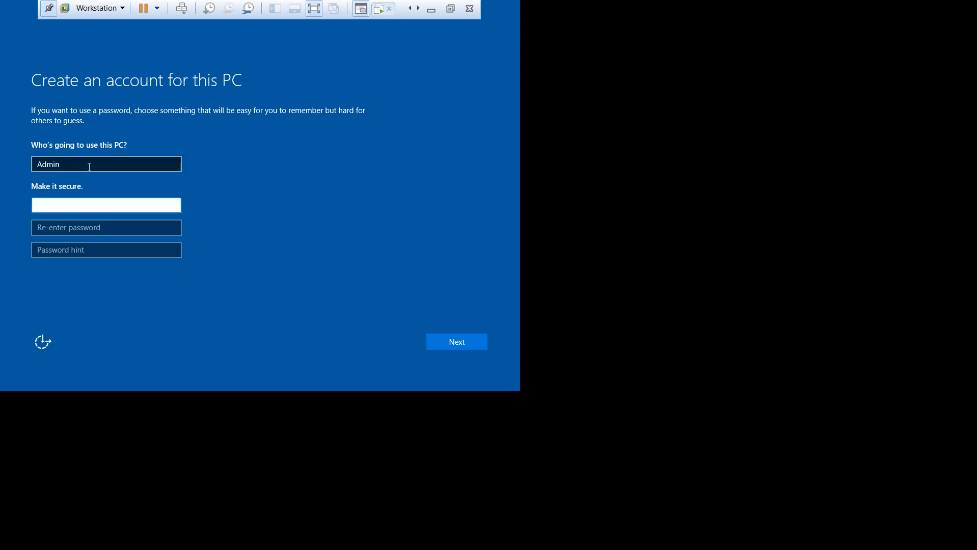
{"action": "type", "text": "Admin12"}
{"action": "key", "text": "Tab"}
{"action": "type", "text": "Admin12"}
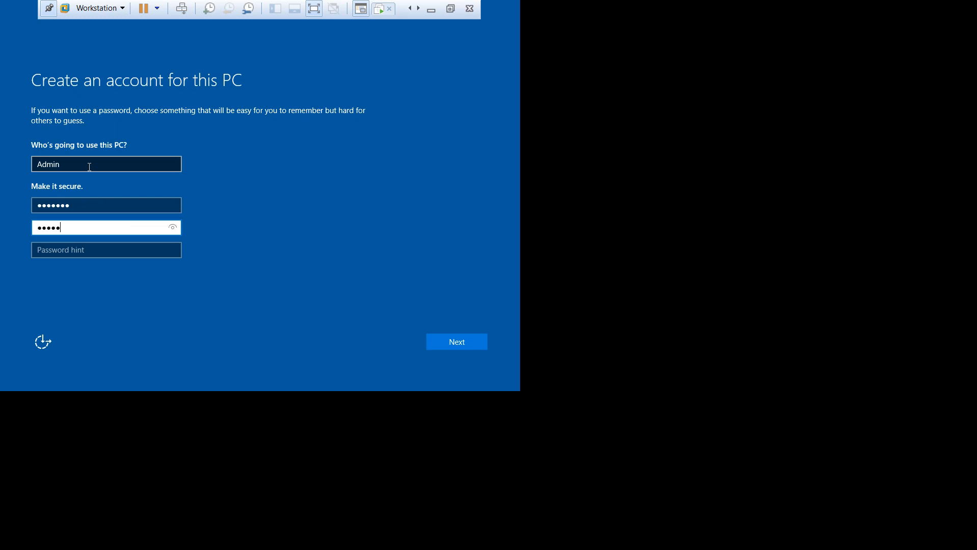
Step: Add a password hint and submit the new account details
{"action": "left_click", "coordinate": [172, 208]}
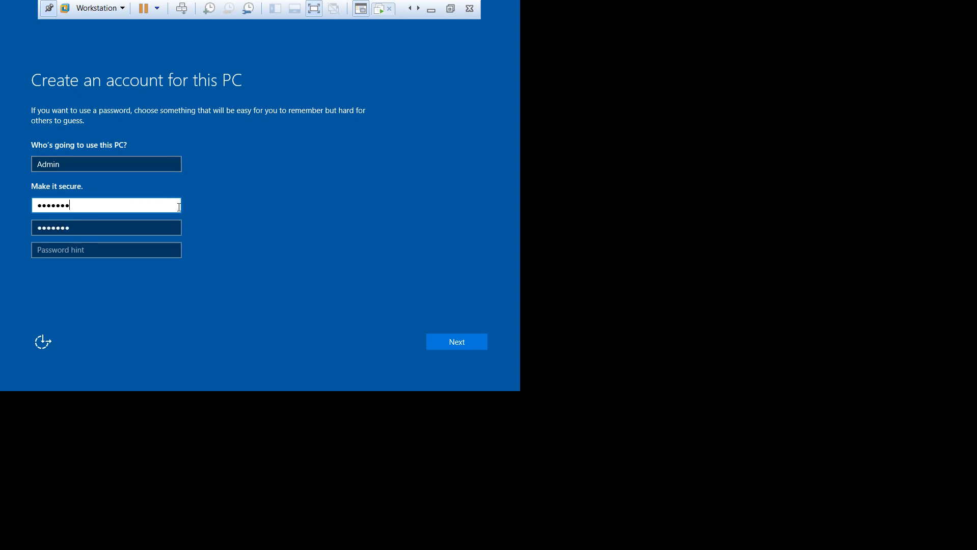
{"action": "left_click", "coordinate": [172, 227]}
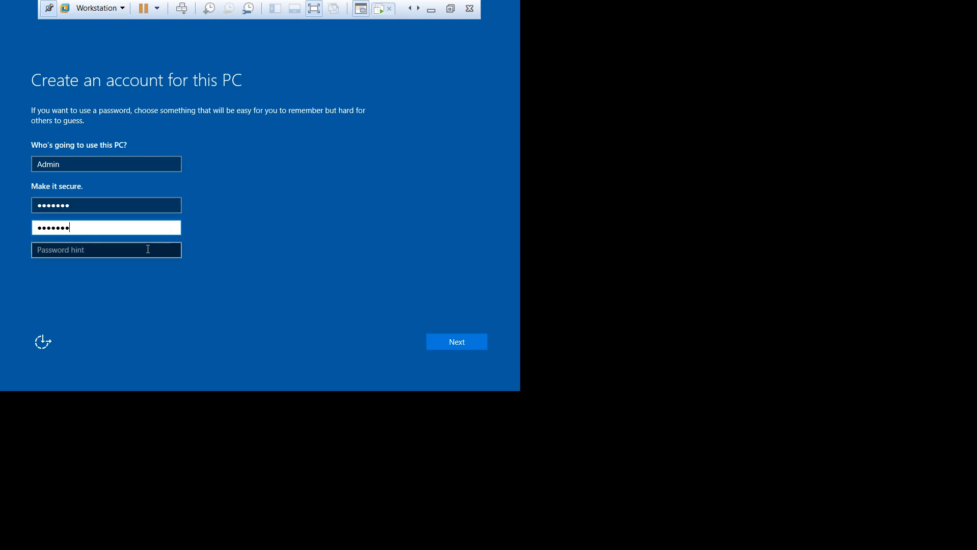
{"action": "left_click", "coordinate": [119, 255]}
{"action": "type", "text": "UNIVERSAL"}
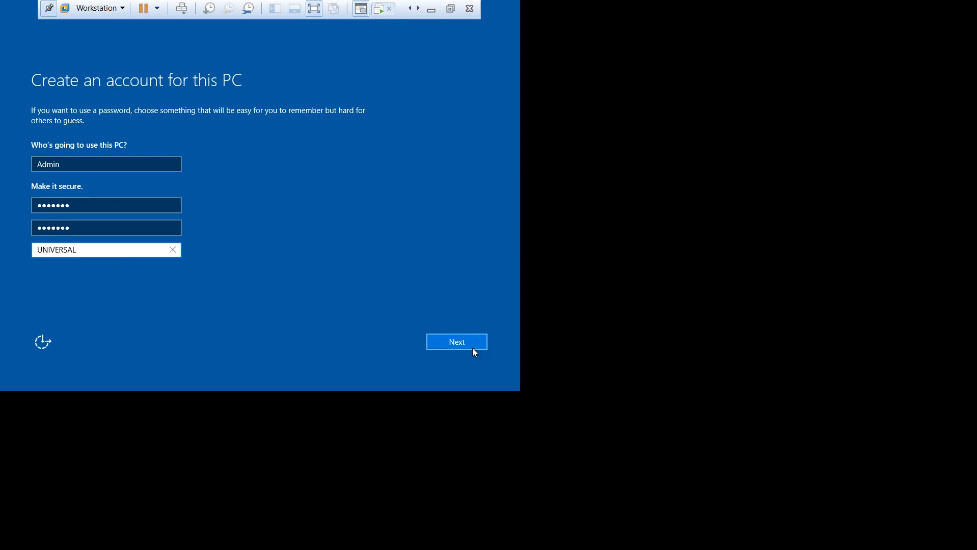
{"action": "left_click", "coordinate": [155, 230]}
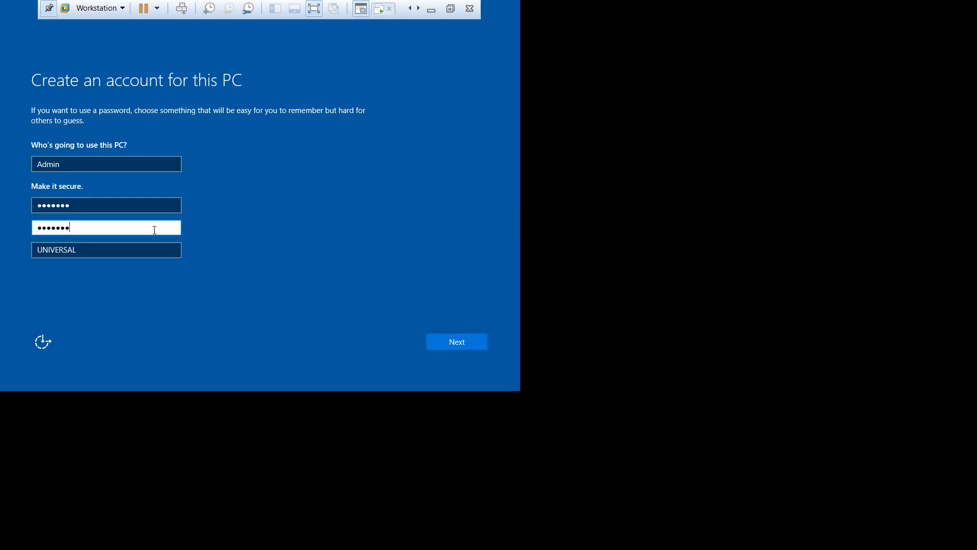
{"action": "left_click", "coordinate": [141, 203]}
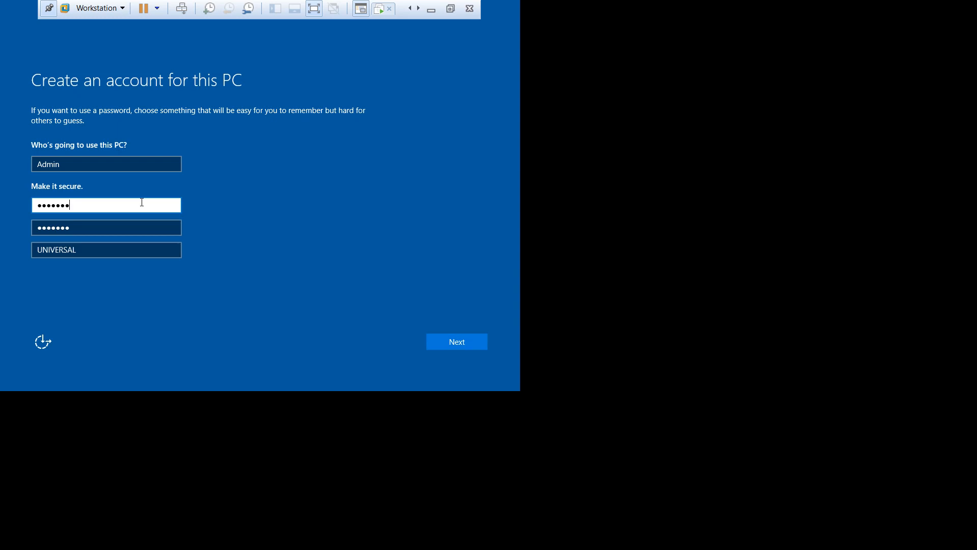
{"action": "left_click", "coordinate": [127, 250]}
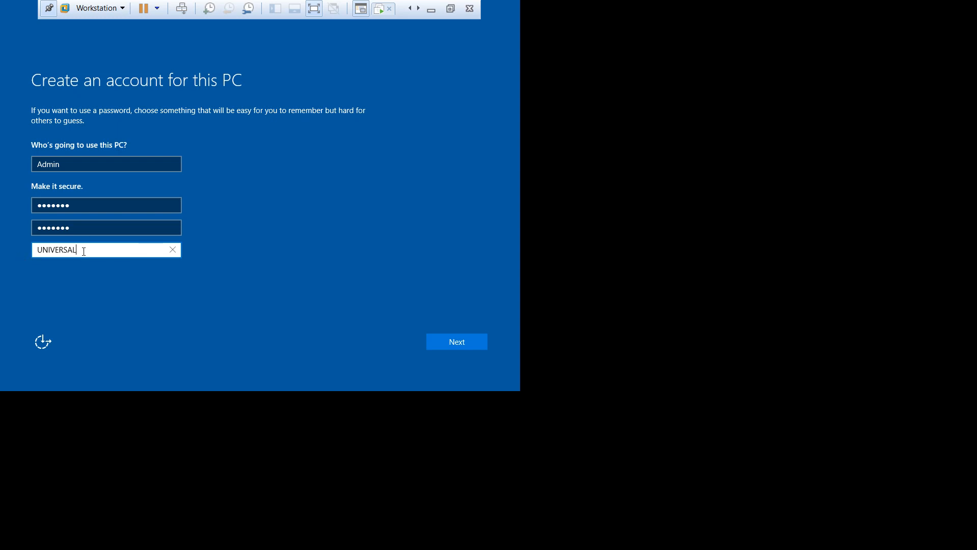
{"action": "left_click", "coordinate": [448, 335]}
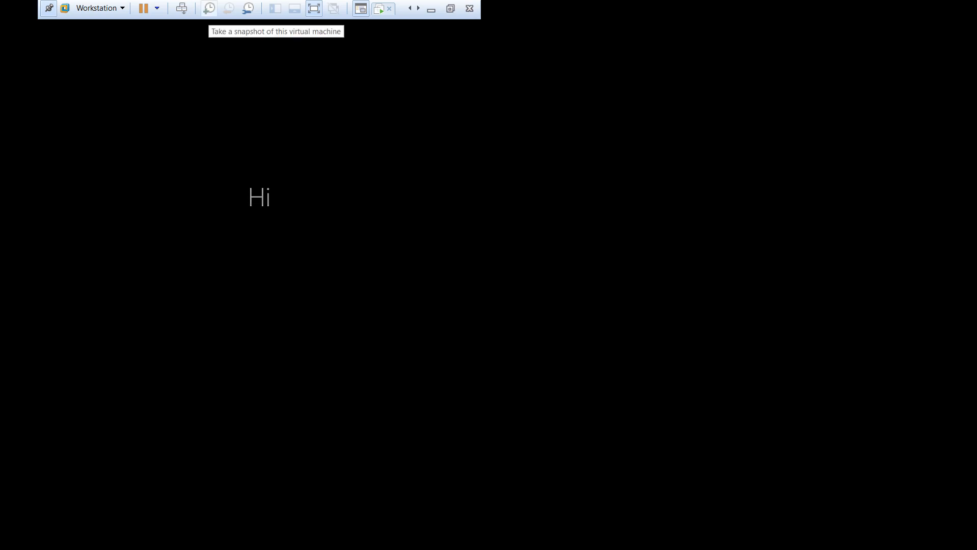
Step: Exit full screen and switch VM tabs, ending on the 2016(Server-01) Server Manager dashboard
{"action": "key", "text": "ctrl+alt+Return"}
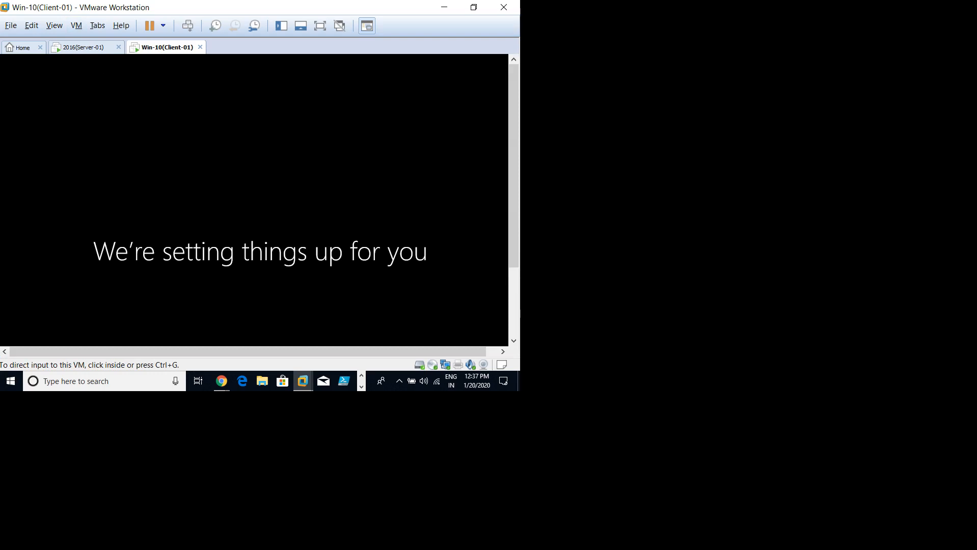
{"action": "left_click", "coordinate": [83, 47]}
{"action": "left_click", "coordinate": [318, 149]}
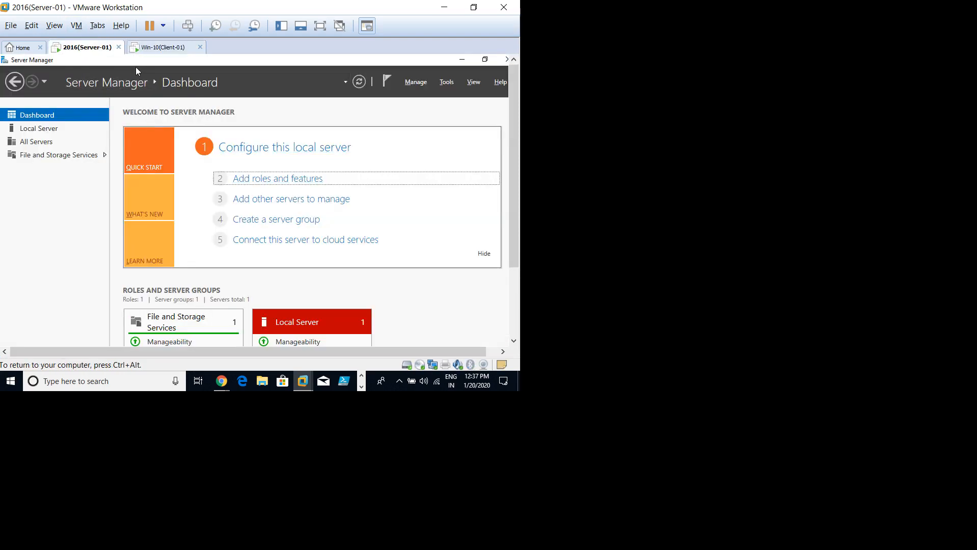
{"action": "left_click", "coordinate": [163, 47]}
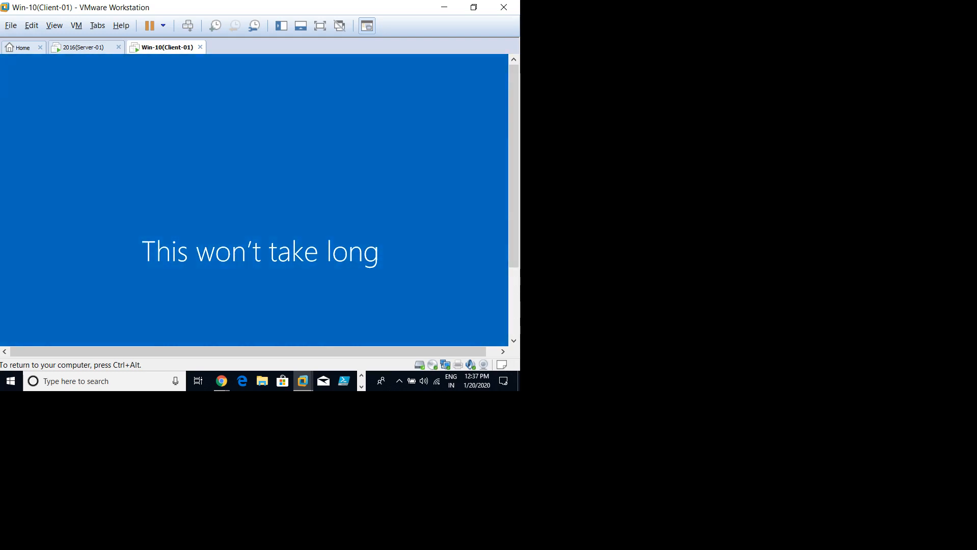
{"action": "key", "text": "ctrl+alt"}
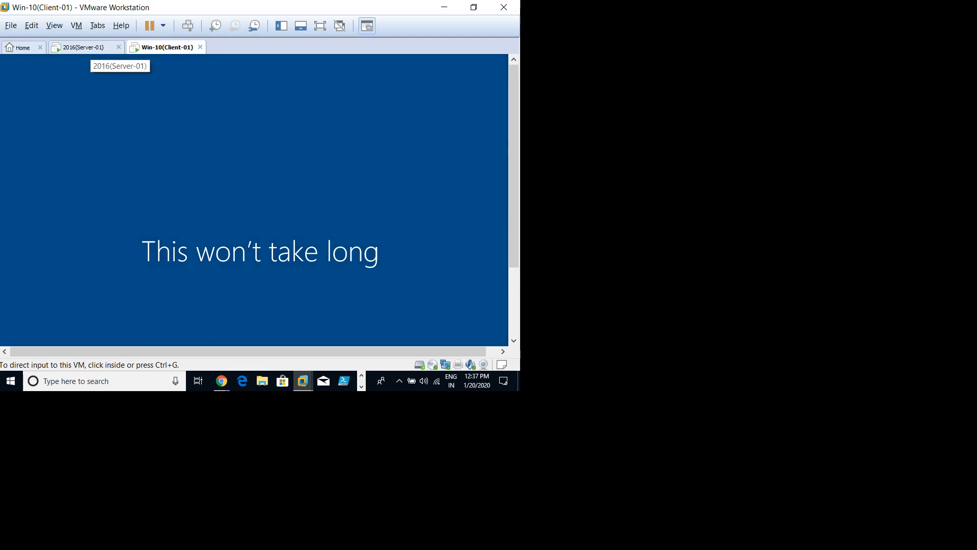
{"action": "left_click", "coordinate": [89, 48]}
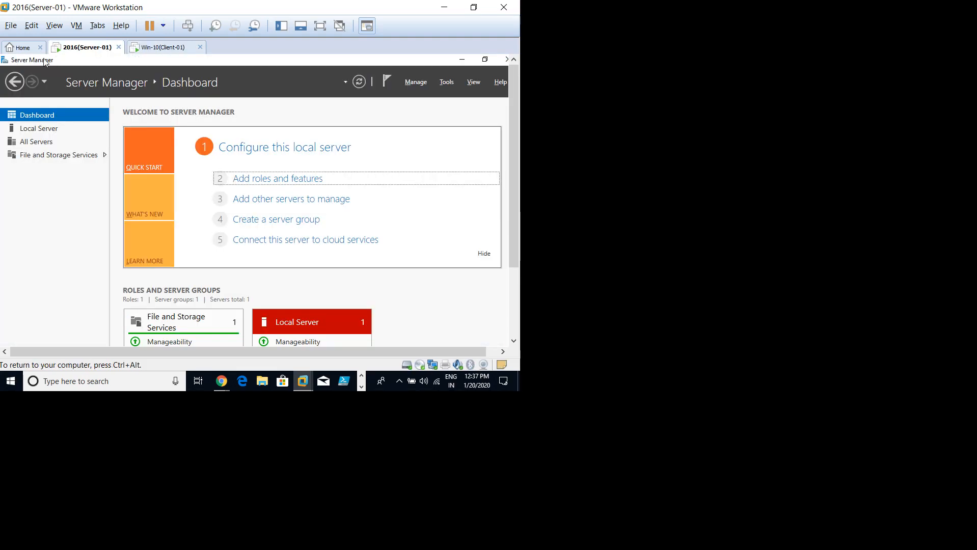
{"action": "right_click", "coordinate": [90, 51]}
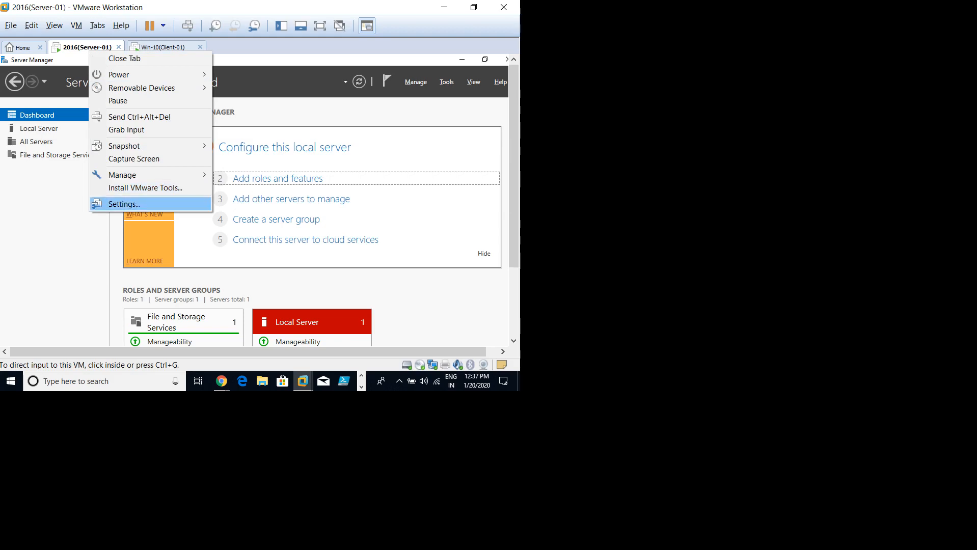
{"action": "left_click", "coordinate": [126, 205]}
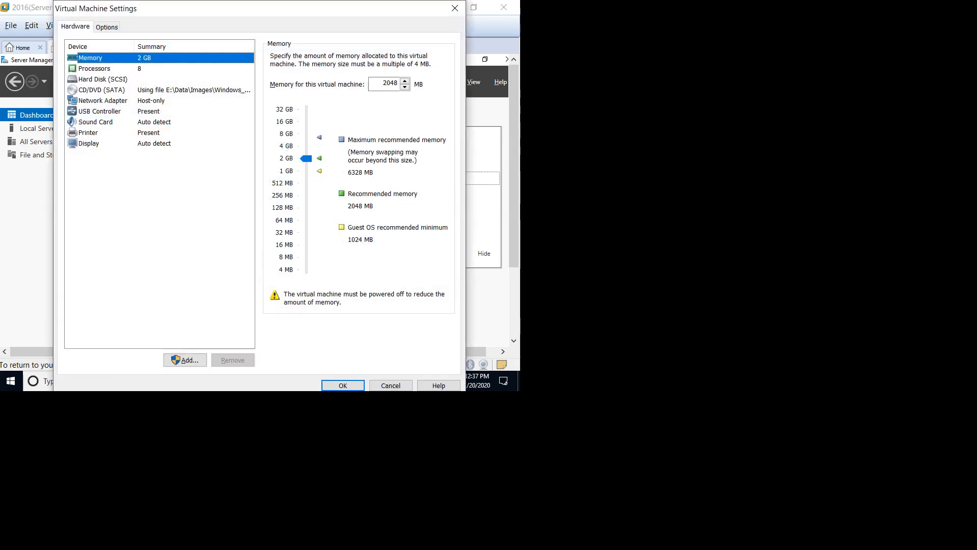
{"action": "left_click", "coordinate": [103, 101]}
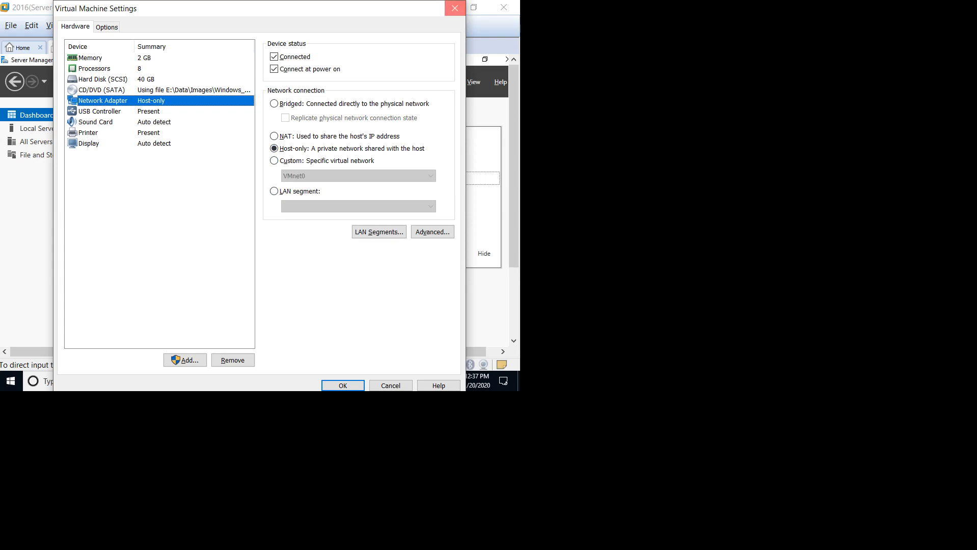
{"action": "left_click", "coordinate": [455, 8]}
Step: Check in the Win-10(Client-01) VM settings that its Network Adapter is Host-only
{"action": "left_click", "coordinate": [163, 47]}
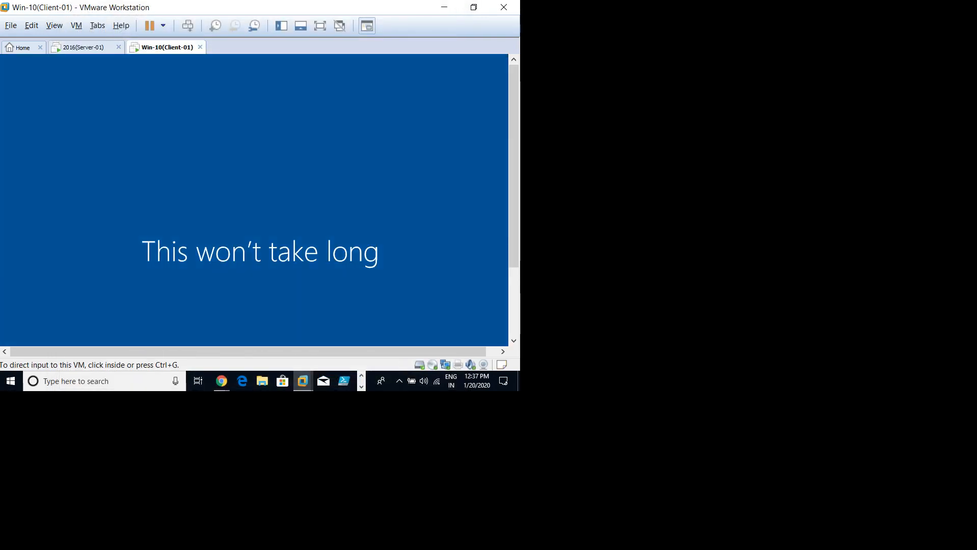
{"action": "right_click", "coordinate": [167, 47]}
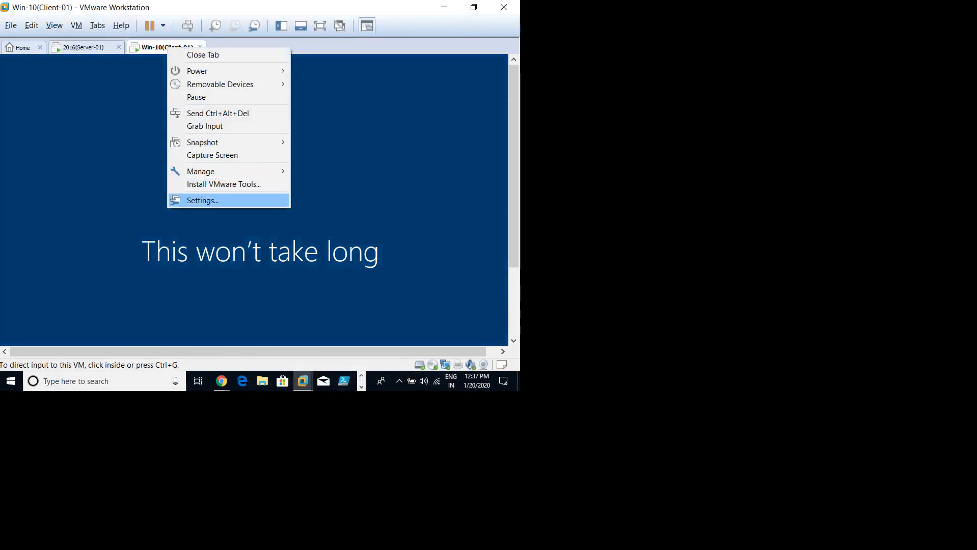
{"action": "left_click", "coordinate": [204, 200]}
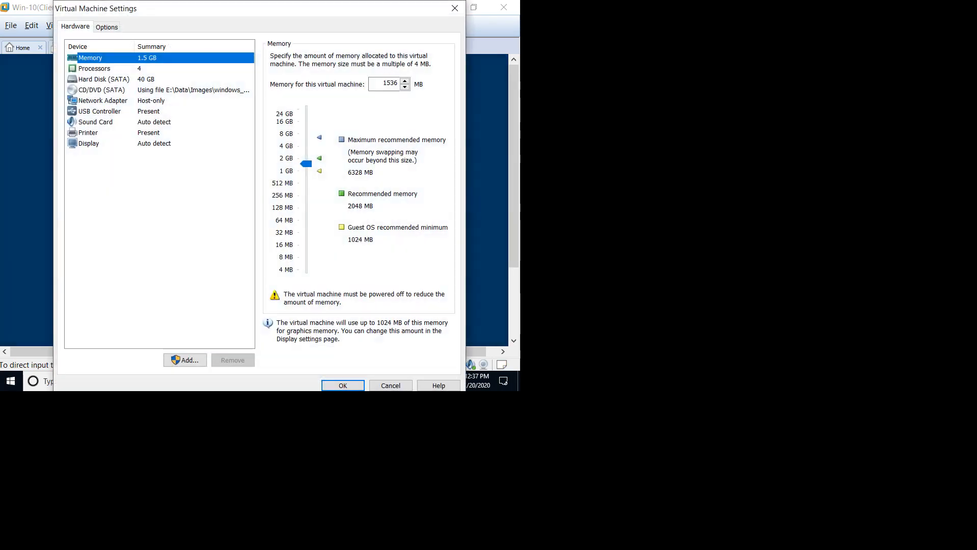
{"action": "left_click", "coordinate": [103, 101]}
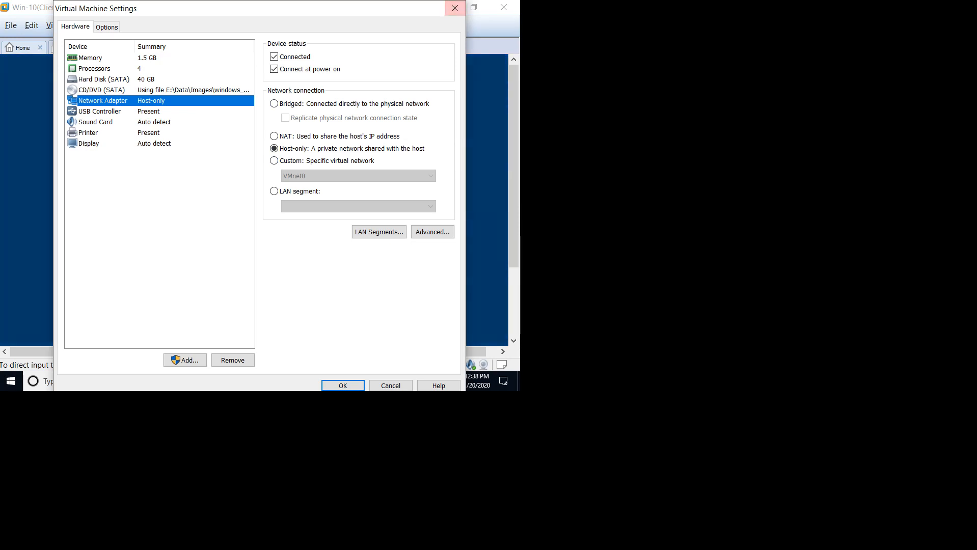
{"action": "key", "text": "Return"}
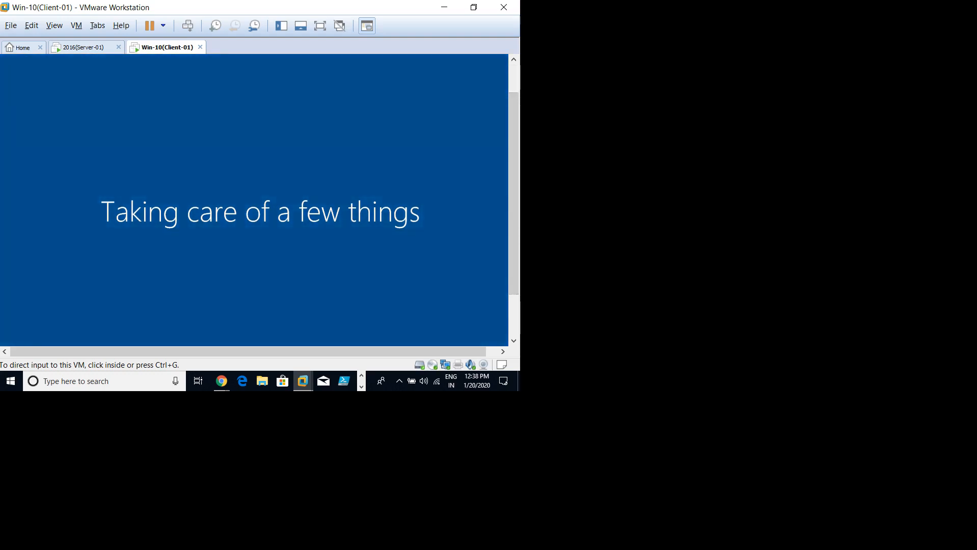
Step: Glance at the 2016(Server-01) VM, then return to the Win-10 client desktop
{"action": "left_click", "coordinate": [83, 47]}
{"action": "left_click", "coordinate": [298, 145]}
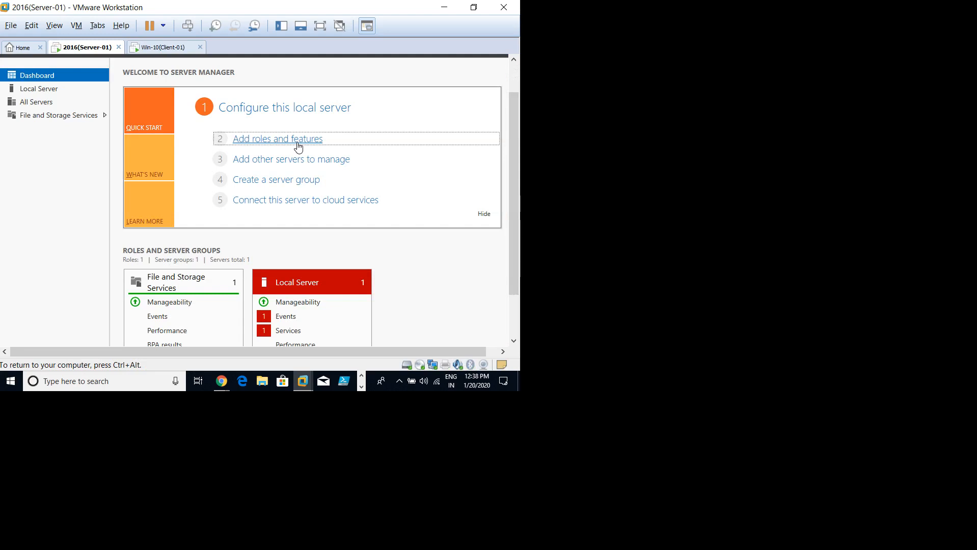
{"action": "key", "text": "ctrl+alt"}
{"action": "left_click", "coordinate": [163, 47]}
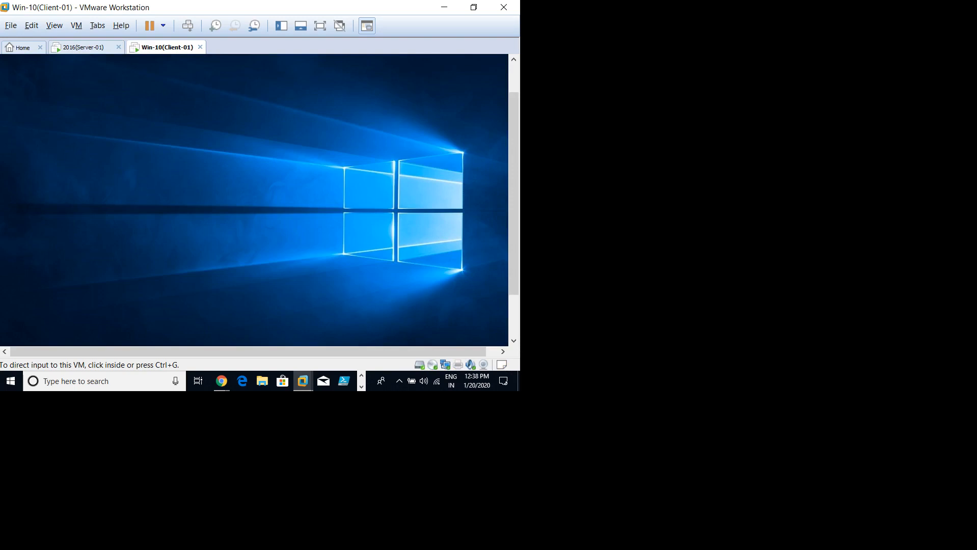
Step: Put the Win-10 client in full screen and run ncpa.cpl to open Network Connections
{"action": "left_click", "coordinate": [337, 190]}
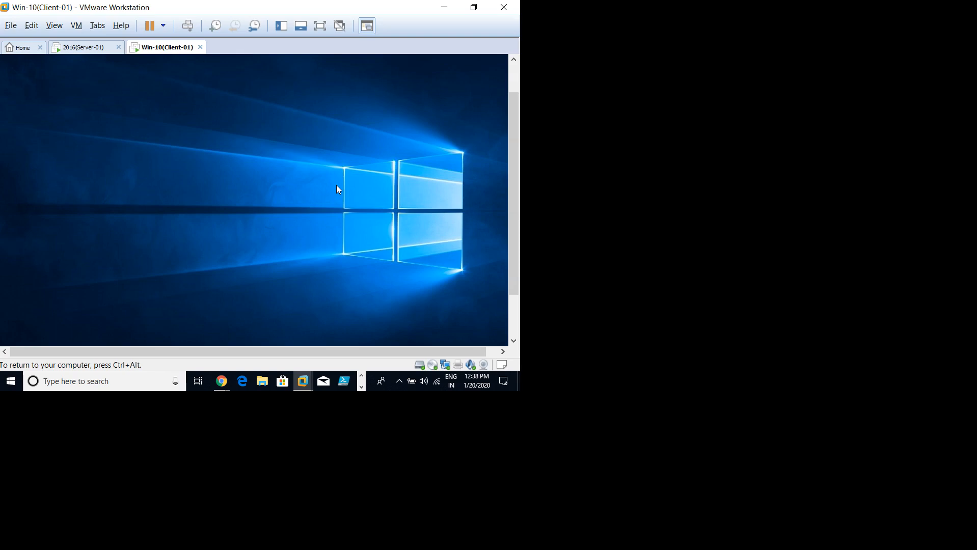
{"action": "key", "text": "ctrl+alt+Return"}
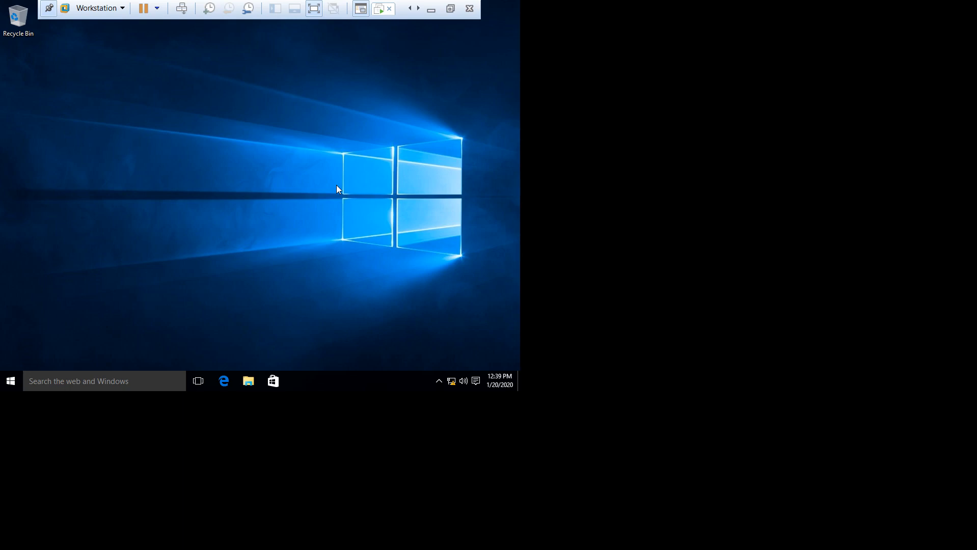
{"action": "key", "text": "super+r"}
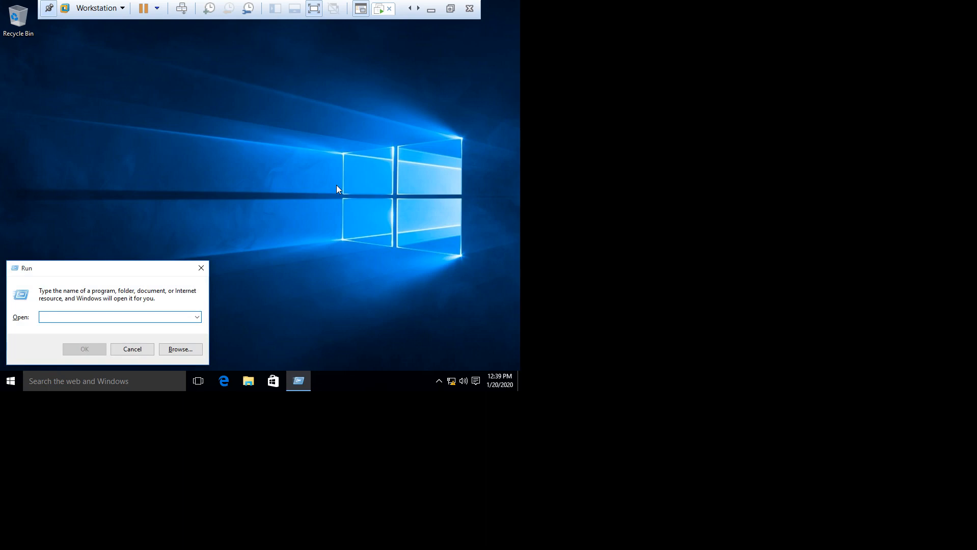
{"action": "type", "text": "ncpa.cpl"}
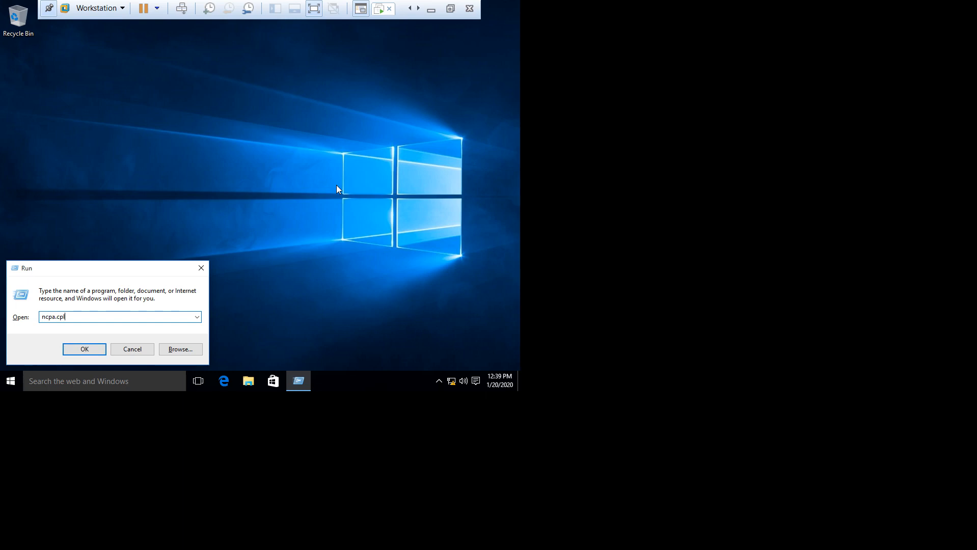
{"action": "left_click", "coordinate": [84, 348]}
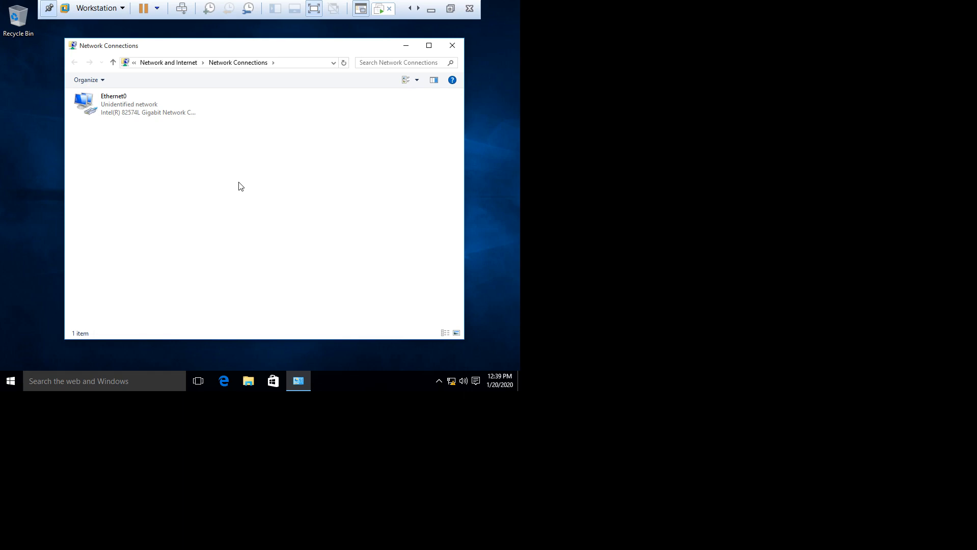
{"action": "key", "text": "super"}
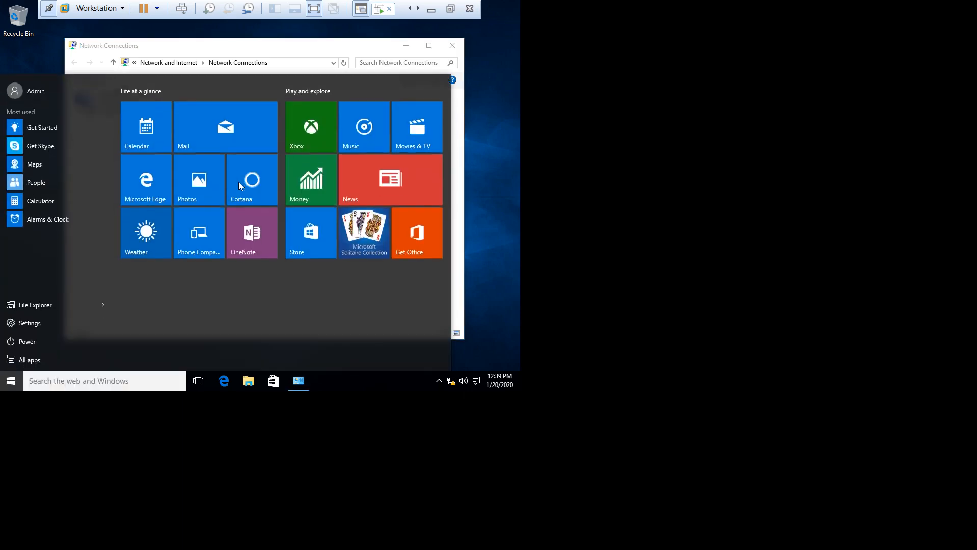
{"action": "type", "text": "cmd"}
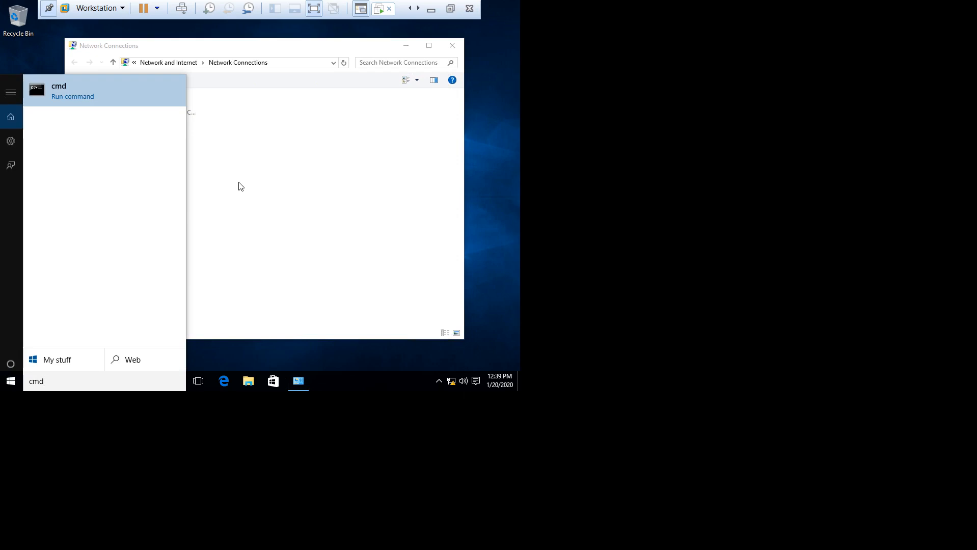
{"action": "left_click", "coordinate": [91, 87]}
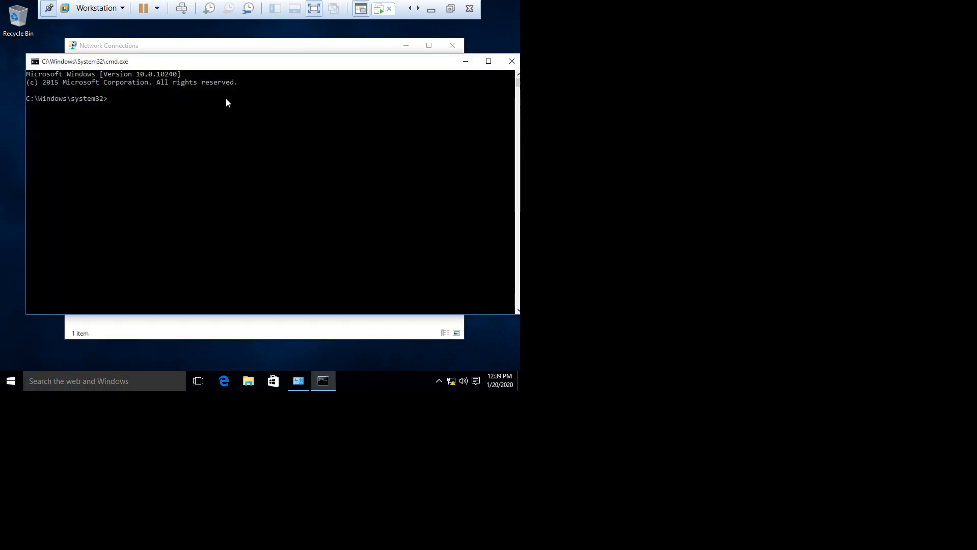
{"action": "type", "text": "ncpa.cpl"}
{"action": "key", "text": "Return"}
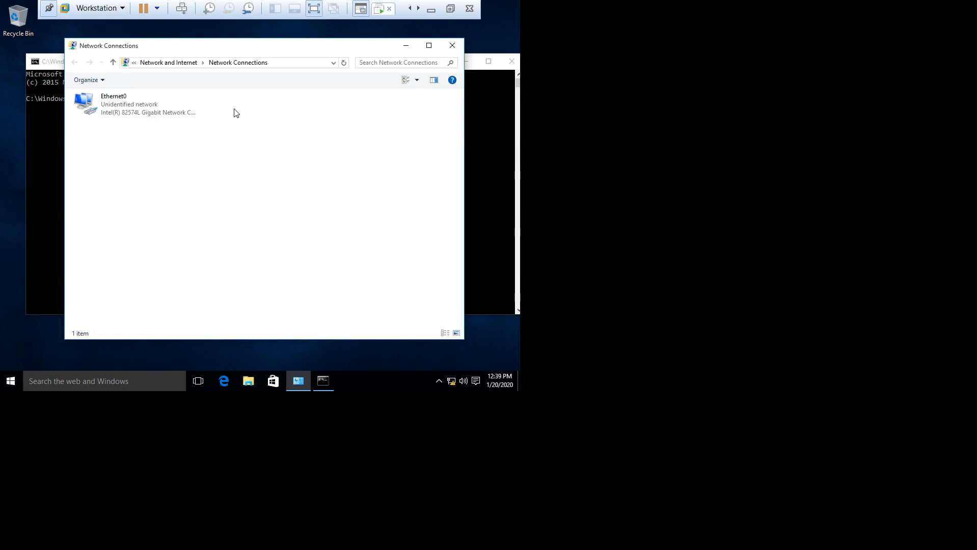
{"action": "key", "text": "super+r"}
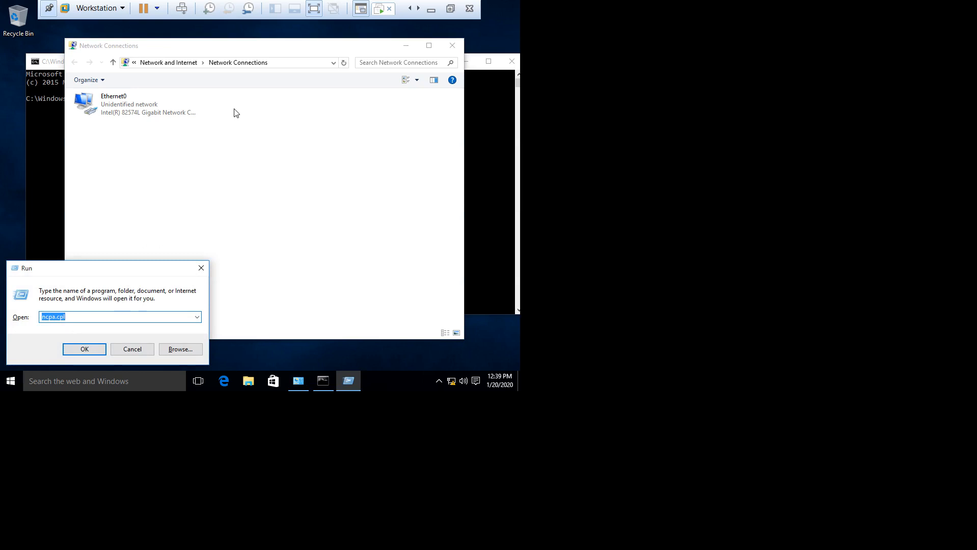
{"action": "key", "text": "Escape"}
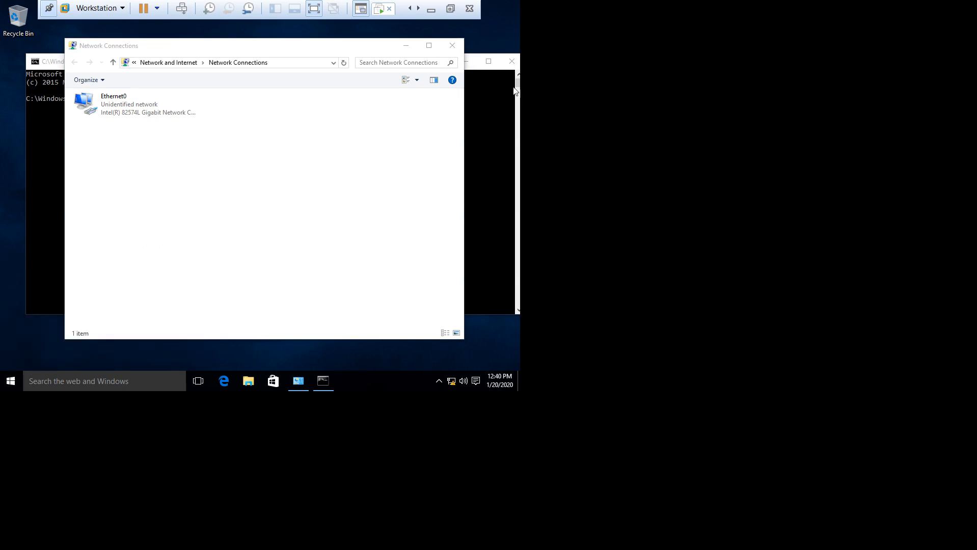
{"action": "left_click", "coordinate": [512, 61]}
{"action": "left_click", "coordinate": [103, 108]}
Step: In the Ethernet0 adapter's properties, uncheck Internet Protocol Version 6
{"action": "right_click", "coordinate": [103, 108]}
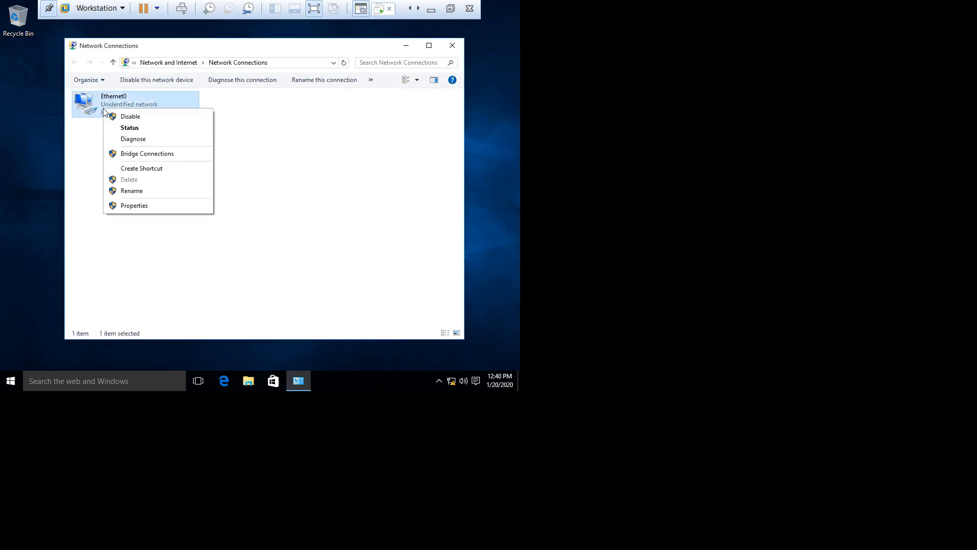
{"action": "left_click", "coordinate": [133, 206]}
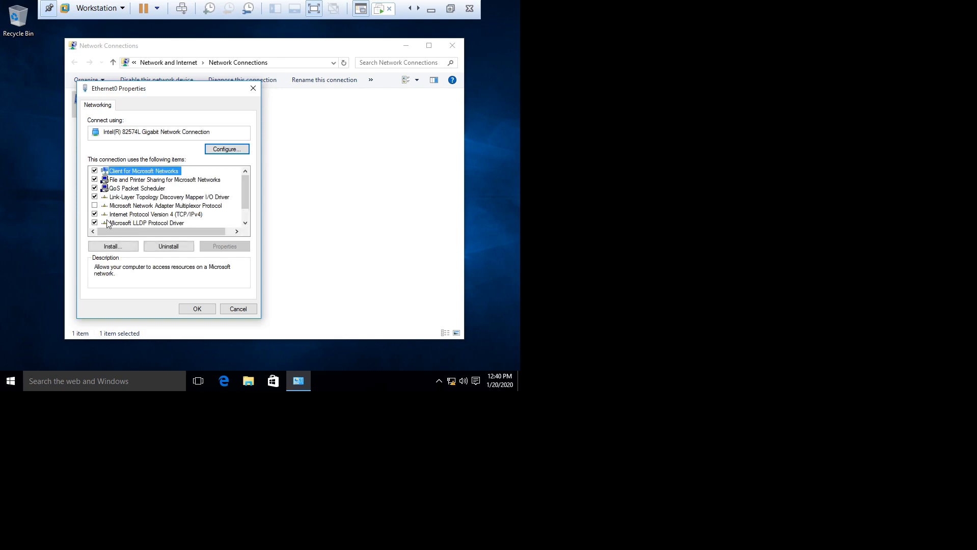
{"action": "left_click_drag", "start_coordinate": [244, 188], "coordinate": [243, 209]}
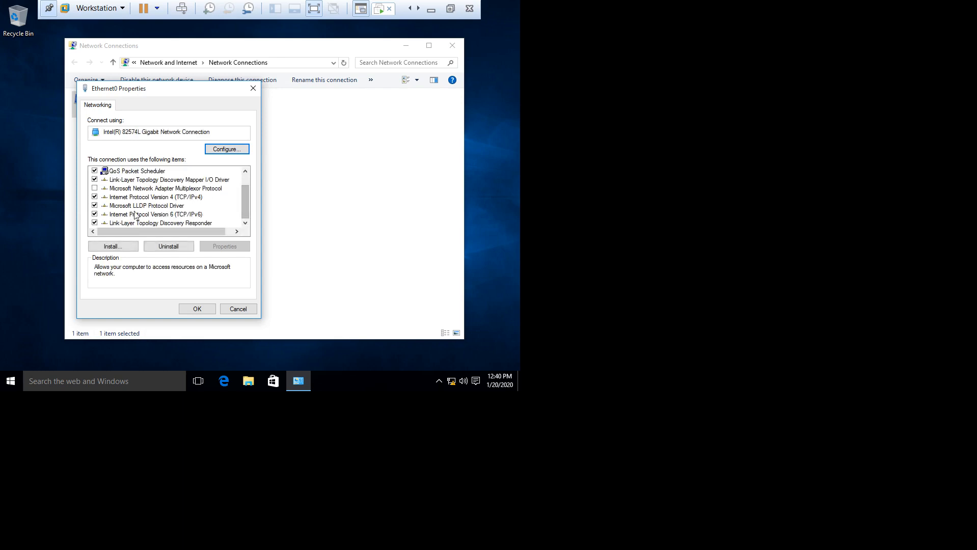
{"action": "left_click", "coordinate": [95, 214]}
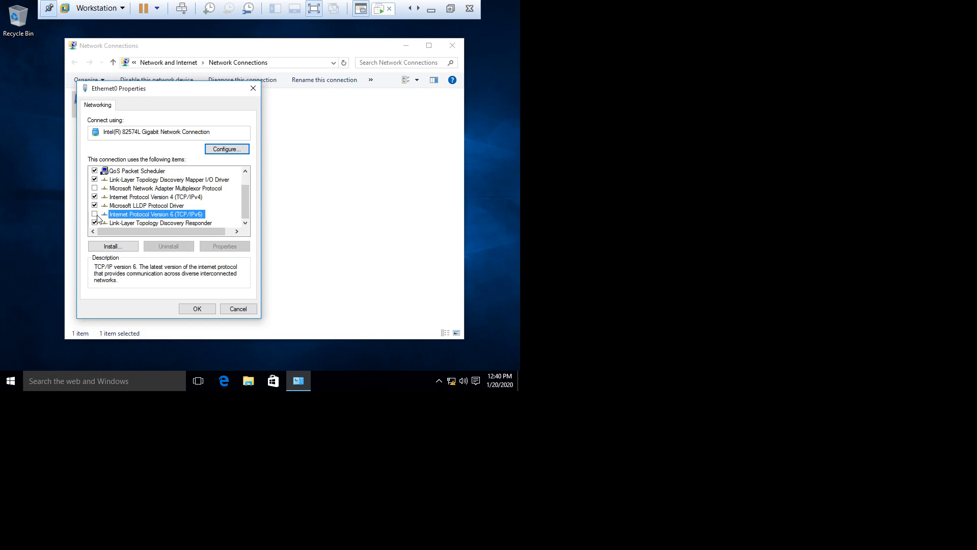
Step: Give Ethernet0 static IPv4 192.168.1.2 with mask 255.255.255.0, then close the network windows
{"action": "left_click", "coordinate": [147, 197]}
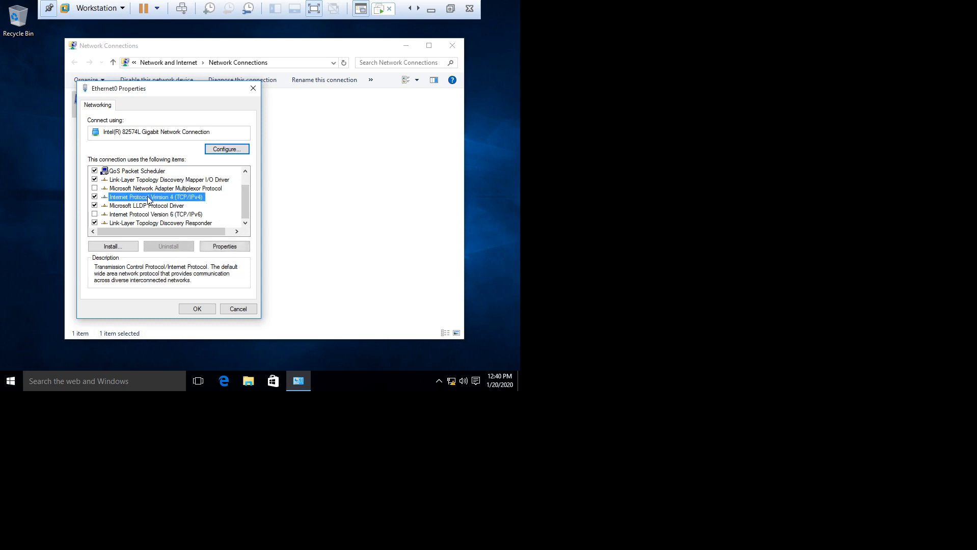
{"action": "left_click", "coordinate": [222, 247]}
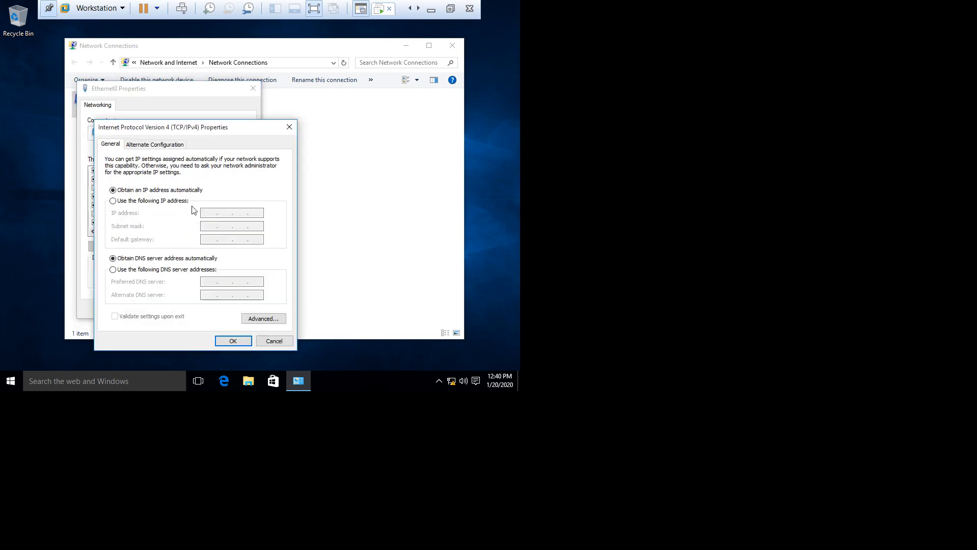
{"action": "left_click", "coordinate": [169, 202]}
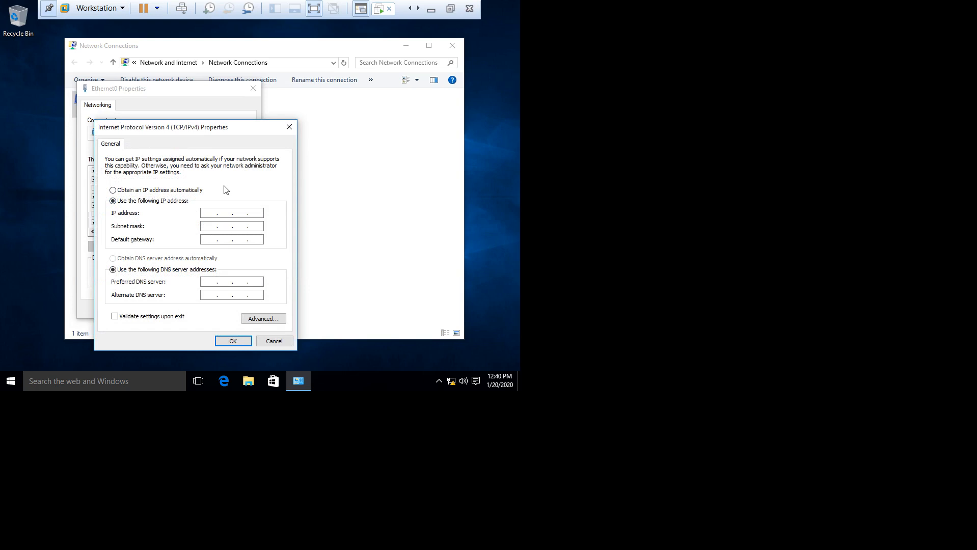
{"action": "type", "text": "192.168.1.2"}
{"action": "left_click", "coordinate": [210, 226]}
{"action": "left_click", "coordinate": [233, 341]}
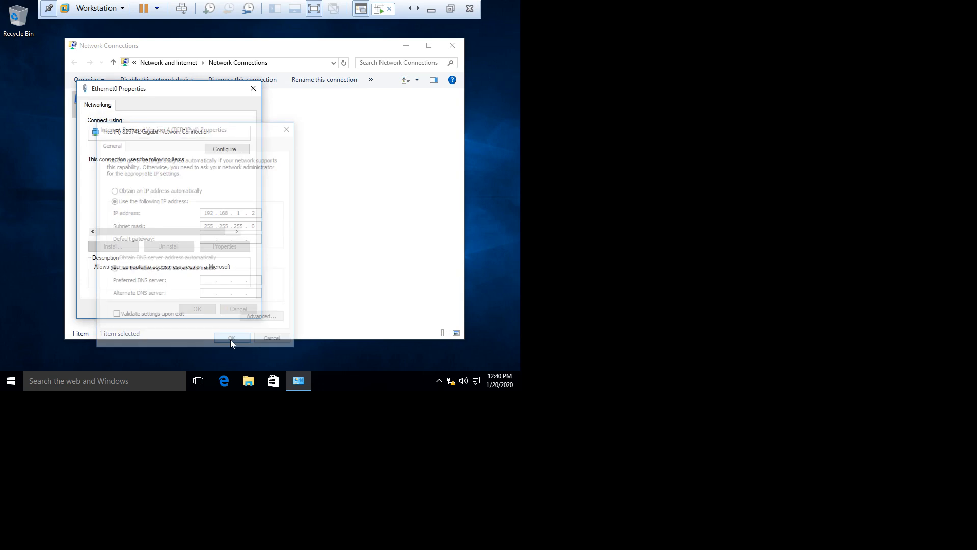
{"action": "left_click", "coordinate": [195, 305]}
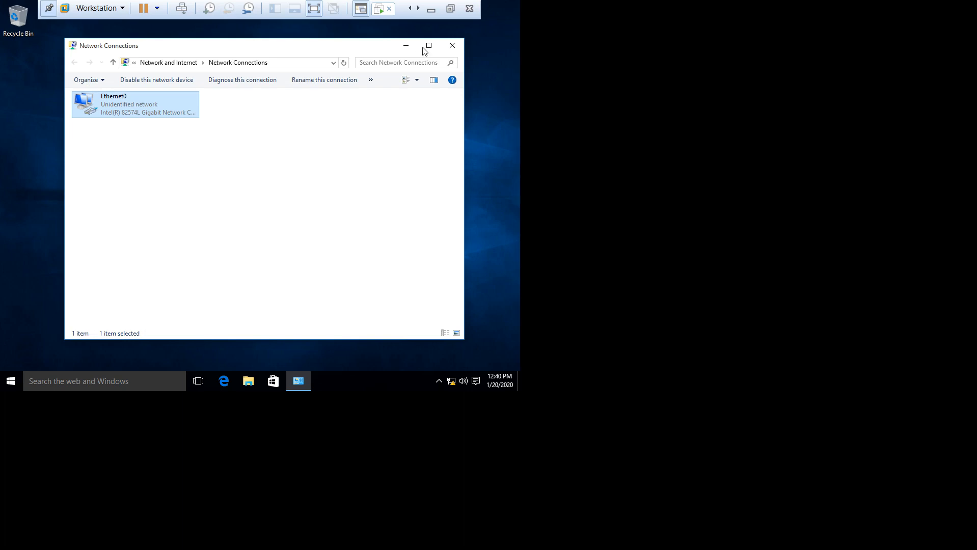
{"action": "left_click", "coordinate": [448, 46]}
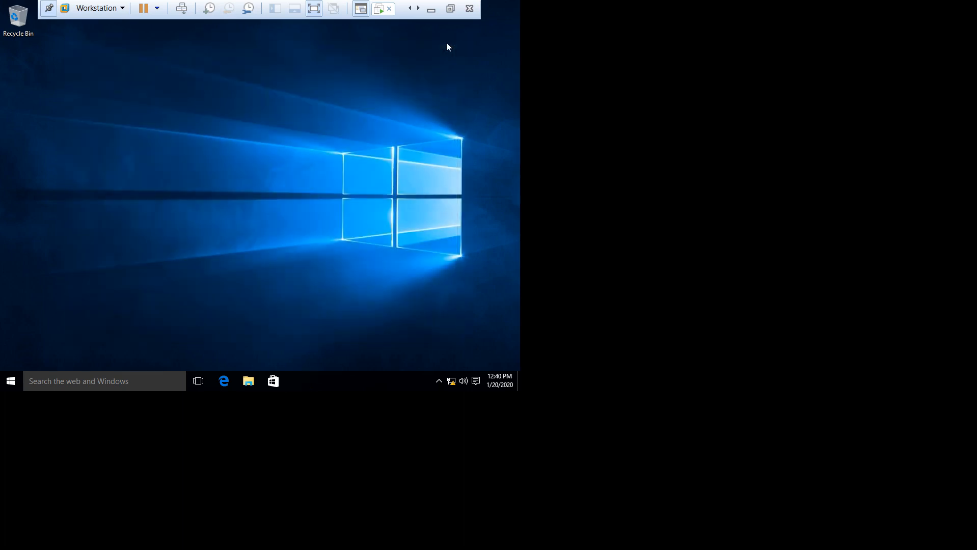
Step: Run firewall.cpl and turn Windows Firewall off for private and public networks
{"action": "key", "text": "super+r"}
{"action": "type", "text": "firewak"}
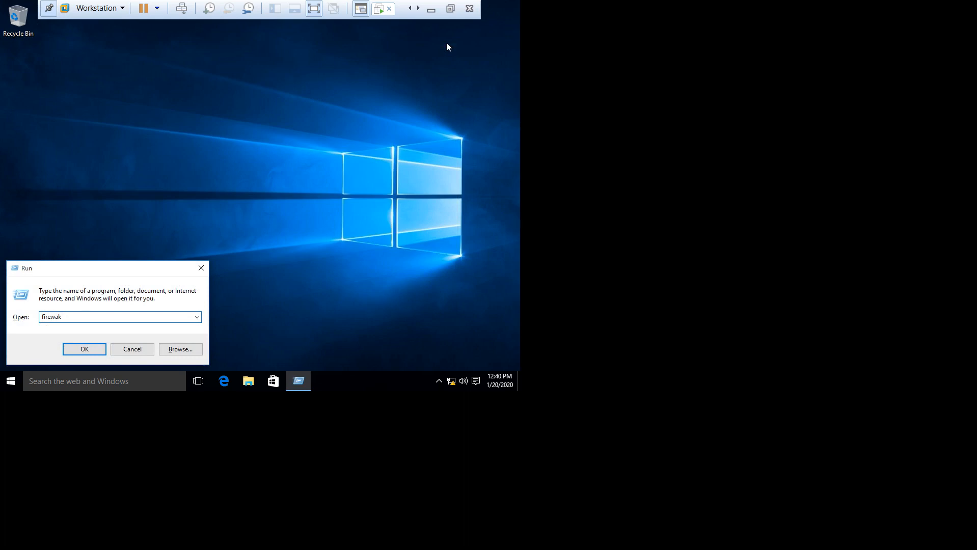
{"action": "key", "text": "BackSpace"}
{"action": "type", "text": "ll.cpl"}
{"action": "left_click", "coordinate": [71, 353]}
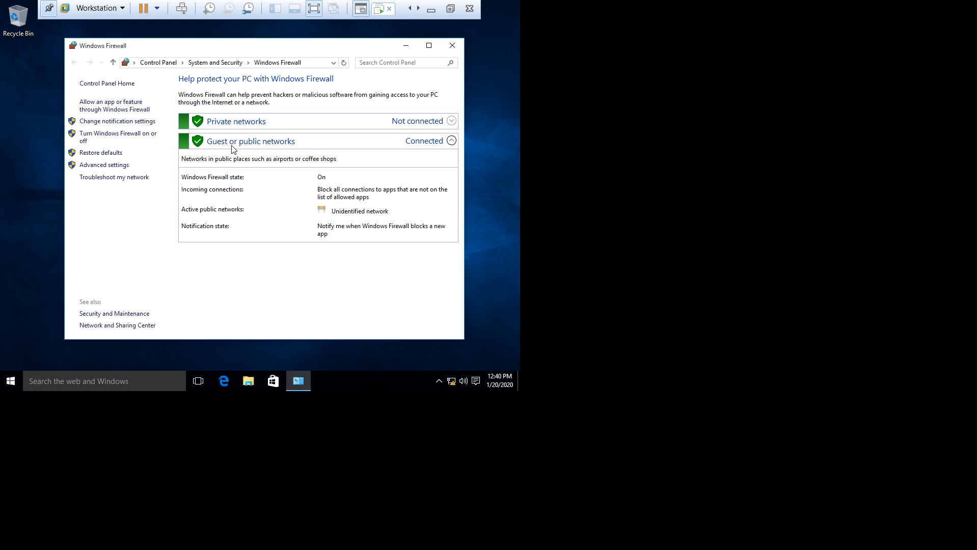
{"action": "left_click", "coordinate": [104, 135]}
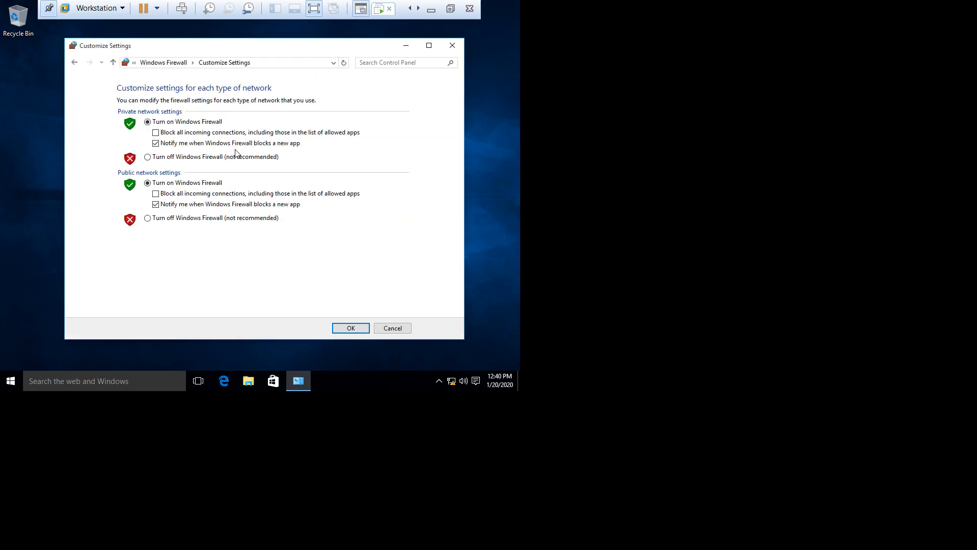
{"action": "left_click", "coordinate": [193, 157]}
{"action": "left_click", "coordinate": [187, 220]}
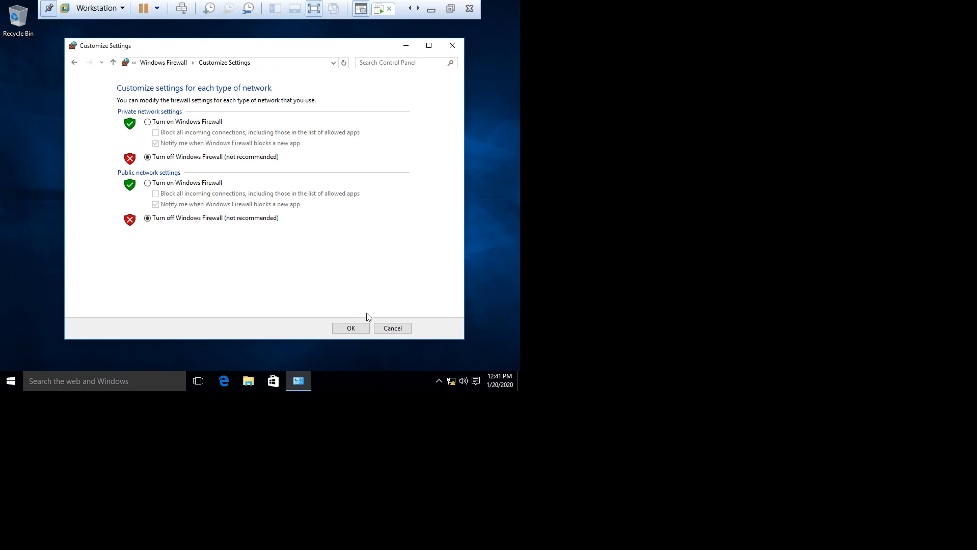
{"action": "left_click", "coordinate": [346, 328]}
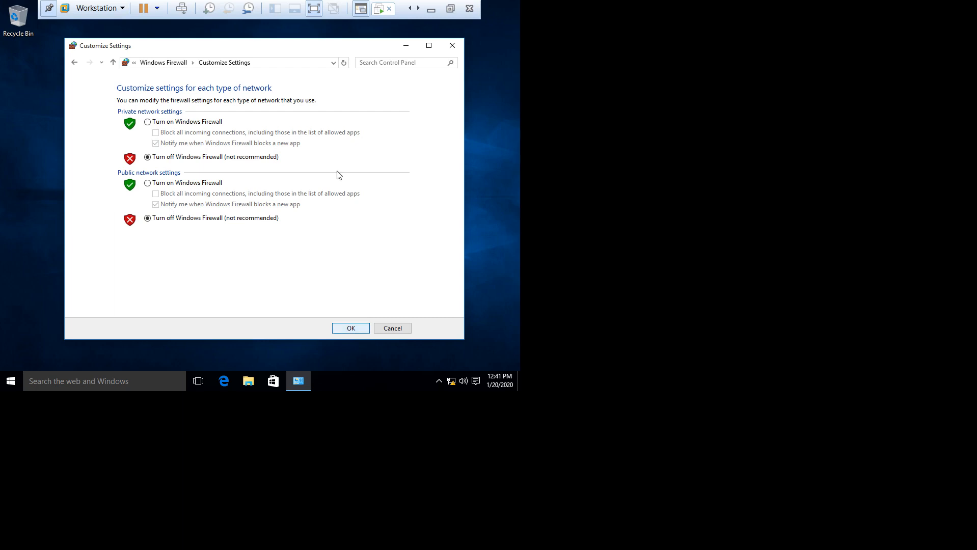
{"action": "left_click", "coordinate": [453, 46]}
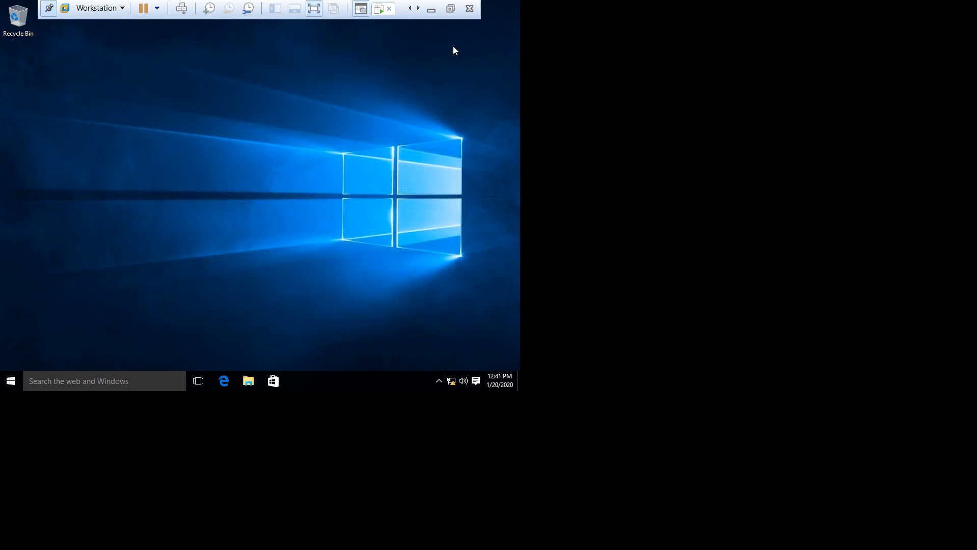
Step: From the client's command prompt, ping 192.168.1.1 and get four replies, then switch to Server-01
{"action": "key", "text": "super+r"}
{"action": "type", "text": "cmd"}
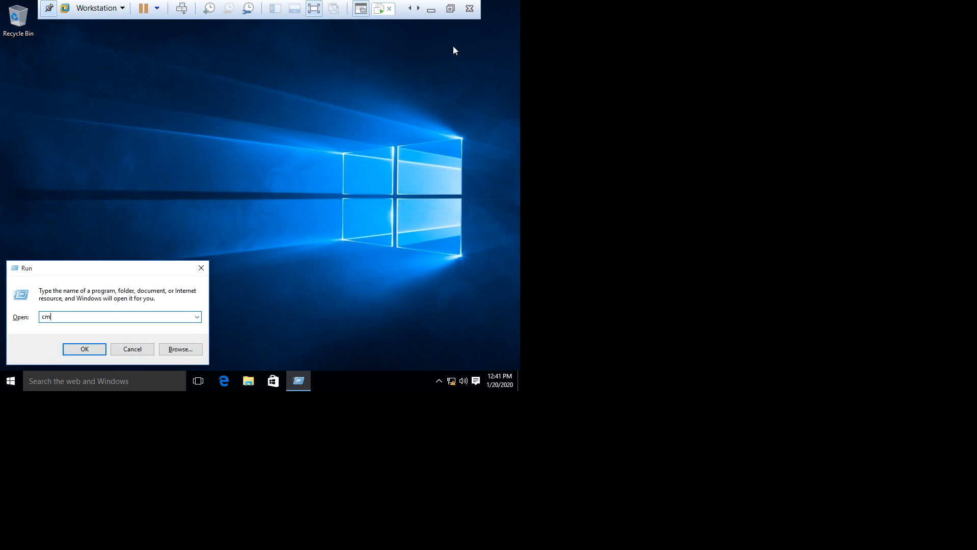
{"action": "key", "text": "Return"}
{"action": "type", "text": "ping 192.168.1.1"}
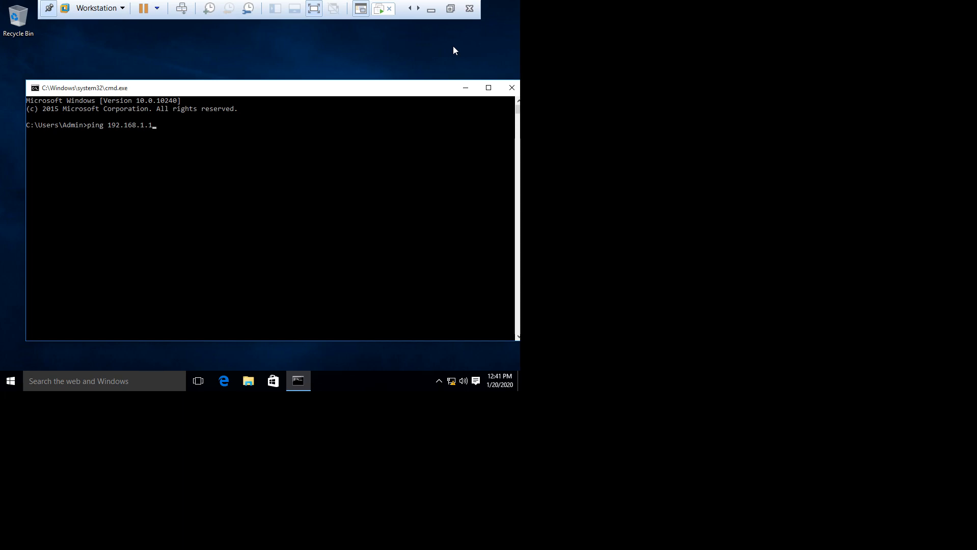
{"action": "key", "text": "Return"}
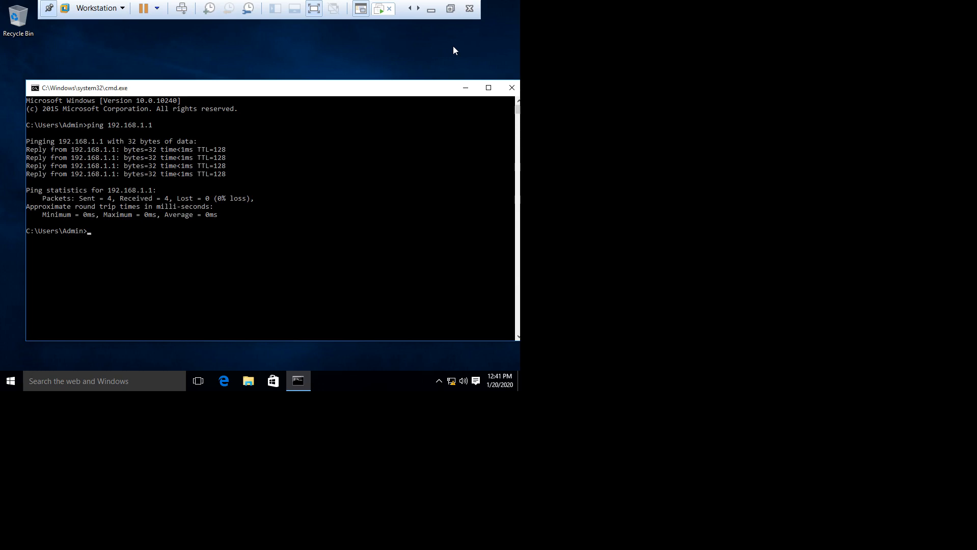
{"action": "key", "text": "ctrl+alt+Return"}
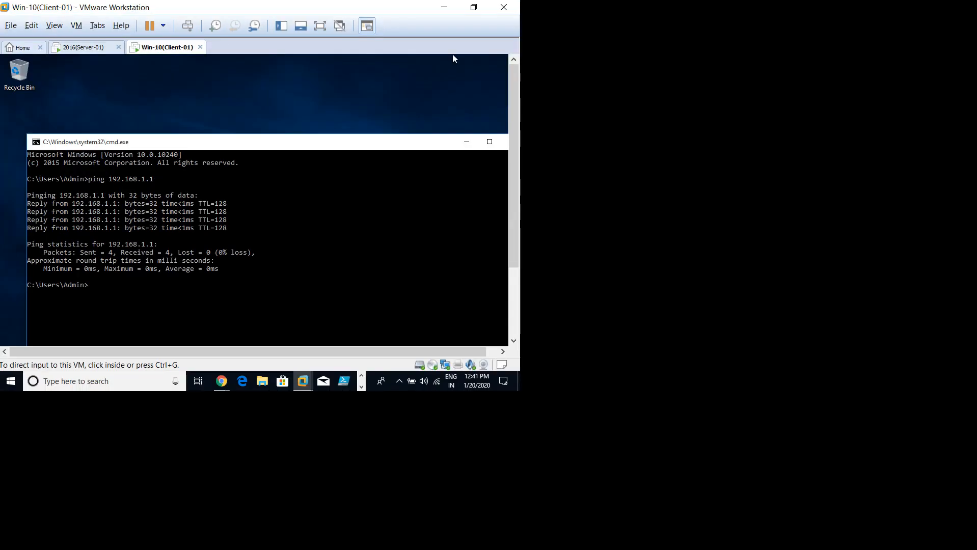
{"action": "key", "text": "ctrl+shift+Tab"}
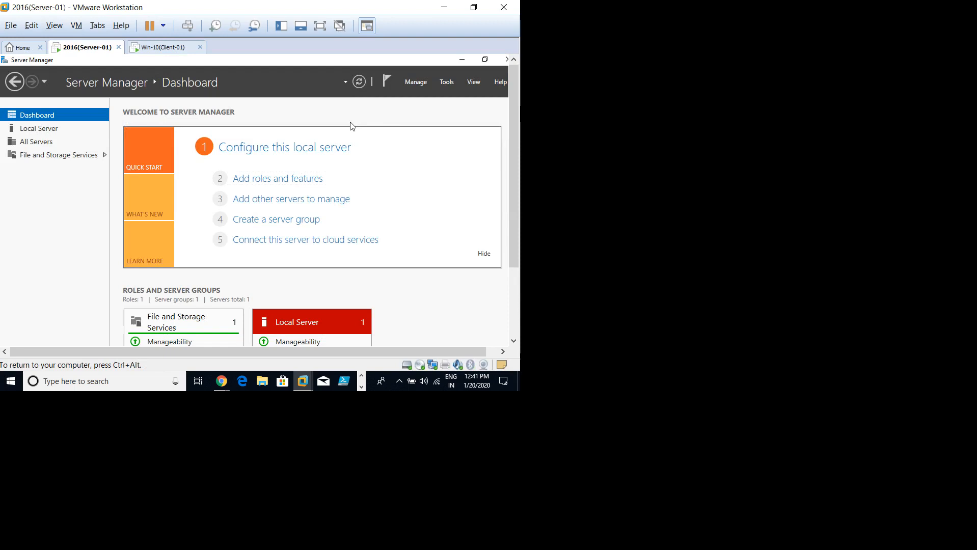
Step: On full-screen Server-01, close Server Manager and ping the client at 192.168.1.2 from cmd
{"action": "key", "text": "ctrl+alt+Return"}
{"action": "left_click", "coordinate": [507, 6]}
{"action": "key", "text": "super+r"}
{"action": "type", "text": "cmd"}
{"action": "key", "text": "Return"}
{"action": "type", "text": "ping 192.168.1.2"}
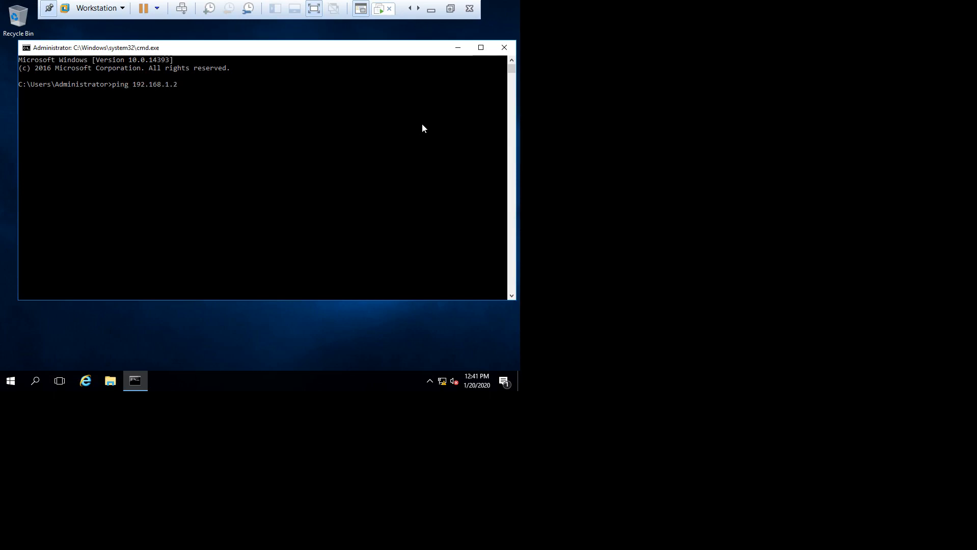
{"action": "key", "text": "Return"}
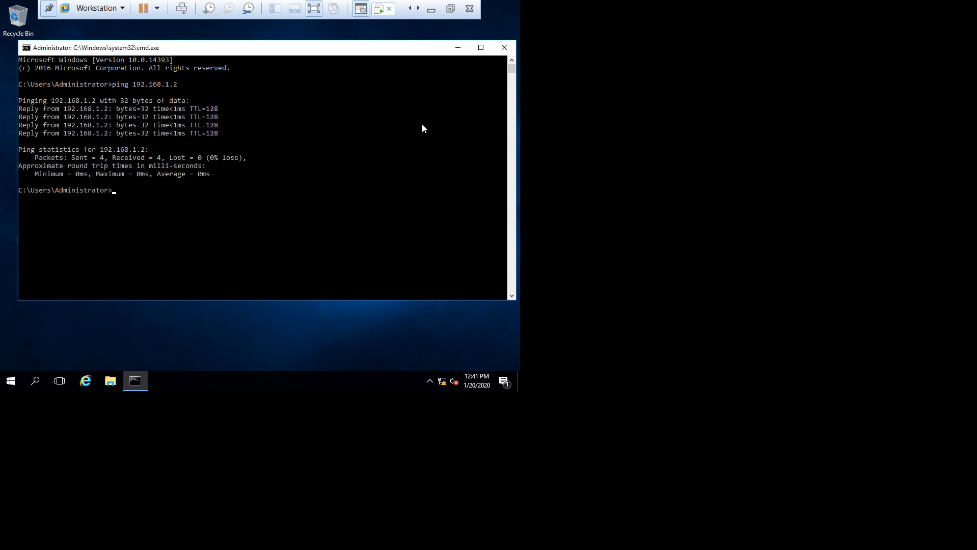
{"action": "left_click", "coordinate": [504, 47]}
Step: Refresh the server desktop twice from its right-click menu
{"action": "right_click", "coordinate": [266, 165]}
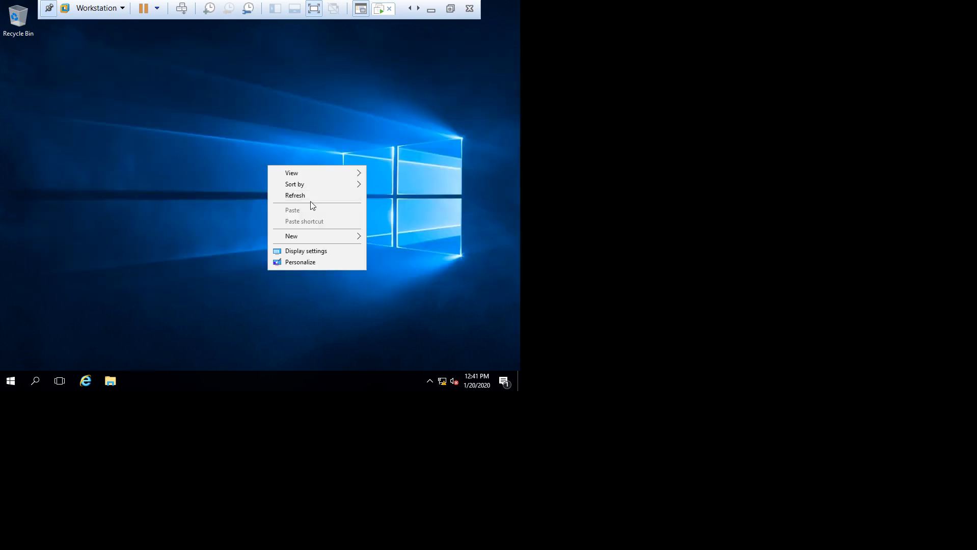
{"action": "left_click", "coordinate": [312, 196]}
{"action": "right_click", "coordinate": [271, 173]}
{"action": "left_click", "coordinate": [316, 203]}
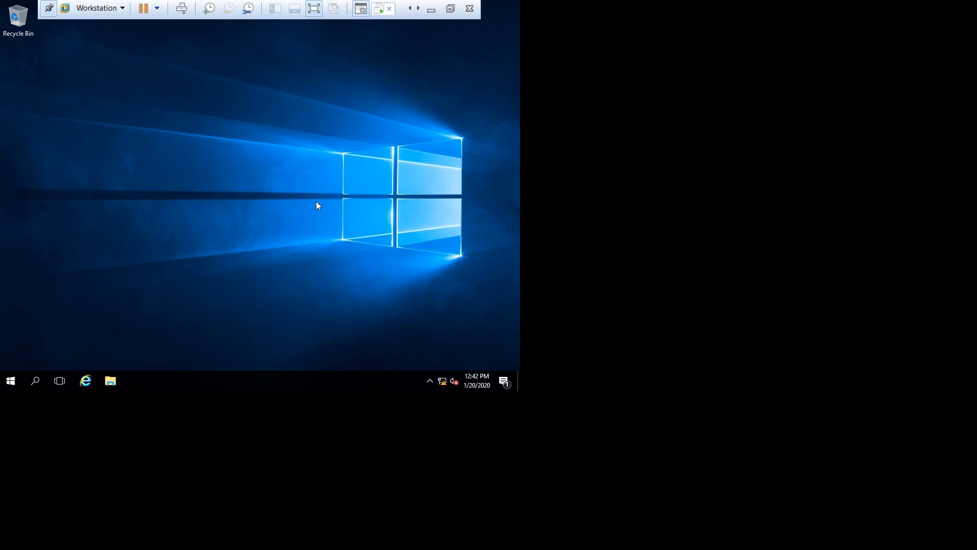
Step: Exit full-screen so Server-01 shows in a normal window, and check the hidden tray icons
{"action": "key", "text": "ctrl+alt+Return"}
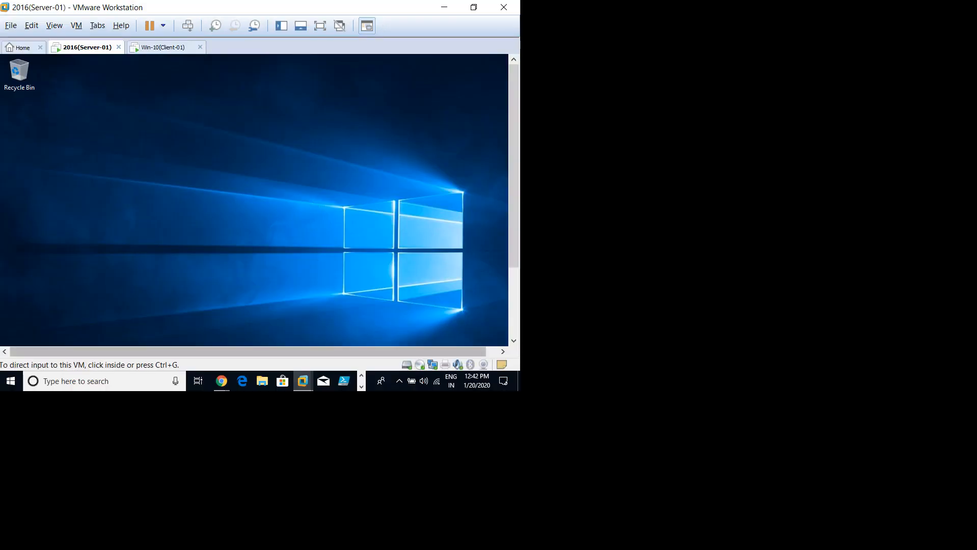
{"action": "left_click", "coordinate": [324, 314]}
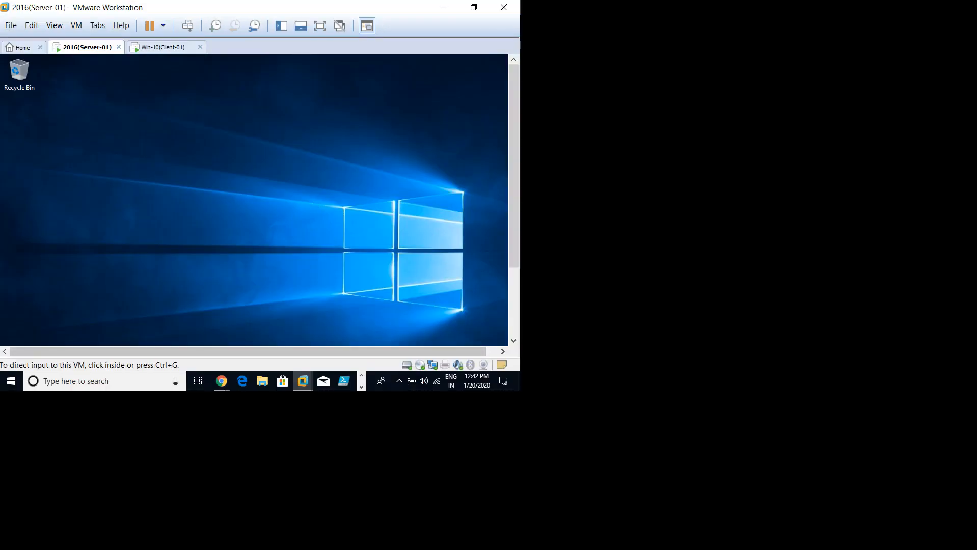
{"action": "left_click", "coordinate": [399, 381]}
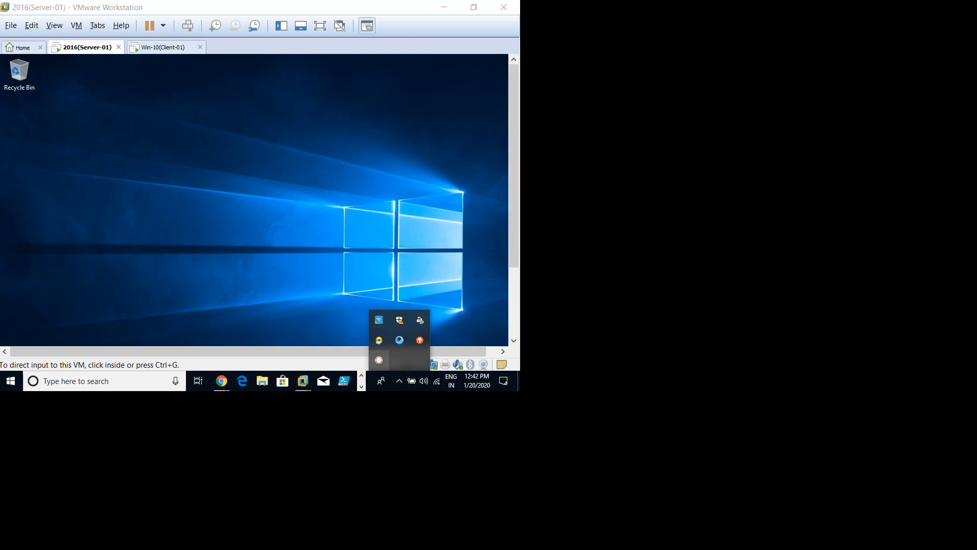
{"action": "left_click", "coordinate": [379, 360]}
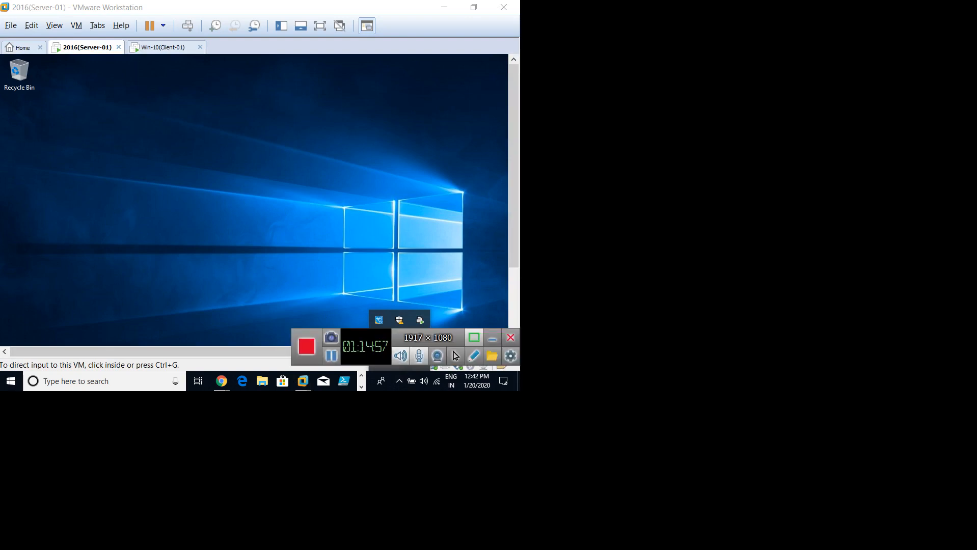